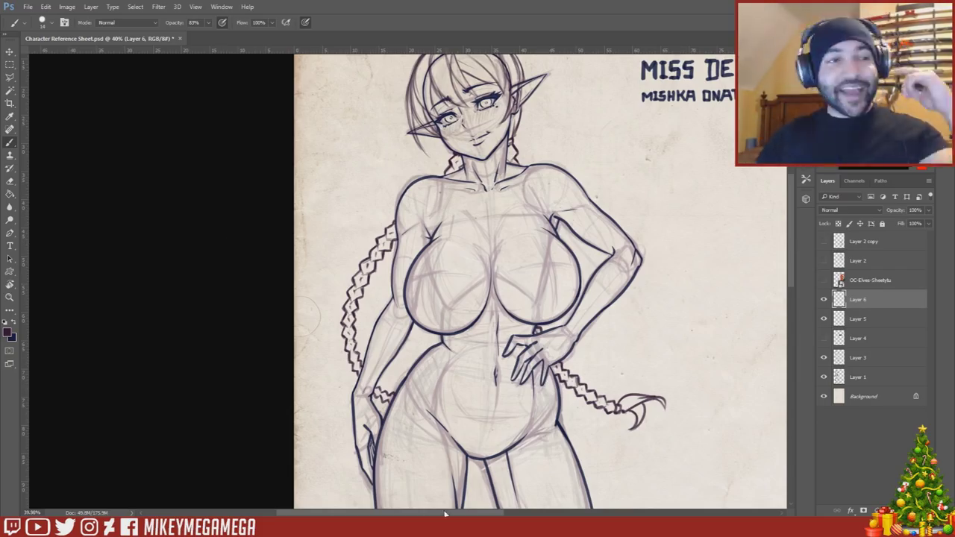
- Lower the opacity of Layer 6, which holds the braid drawing, to 50%
drag(446, 513, 467, 513)
mouse_move(791, 263)
mouse_down()
mouse_move(797, 279)
mouse_move(794, 262)
mouse_up()
click(824, 300)
click(824, 300)
click(929, 210)
drag(928, 226, 905, 225)
- Set the brush up with the dark blue colour and pressure-controlled opacity off, and add a new layer above Layer 6
click(13, 322)
click(223, 22)
key(ctrl+shift+n)
click(415, 249)
scroll(429, 213, down, 3)
scroll(390, 104, up, 7)
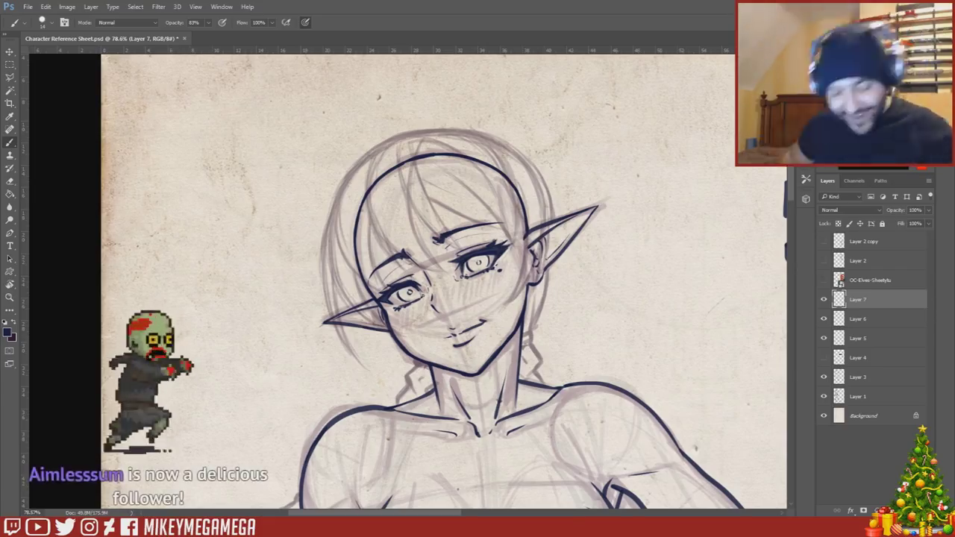
scroll(753, 189, down, 2)
scroll(753, 189, down, 10)
scroll(345, 142, up, 8)
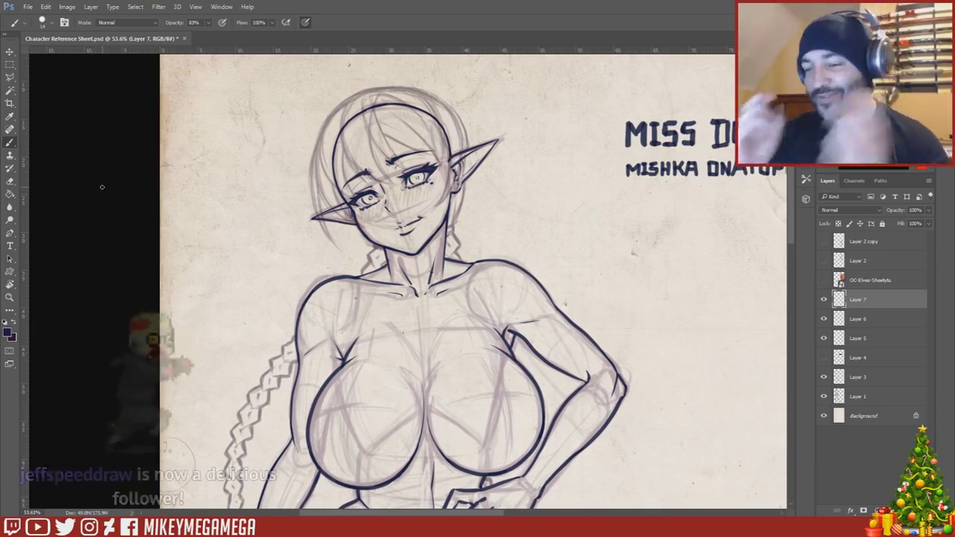
scroll(334, 99, up, 4)
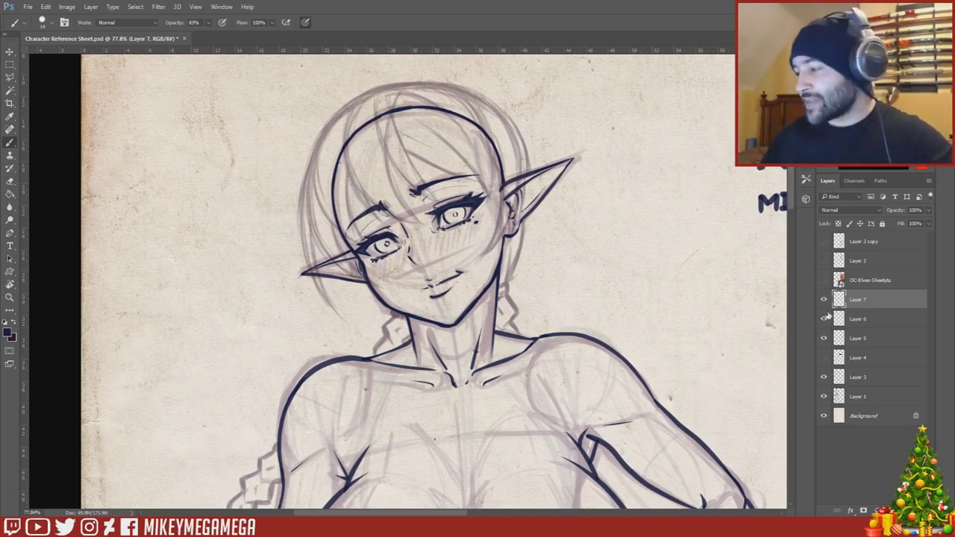
key(alt+bracketleft)
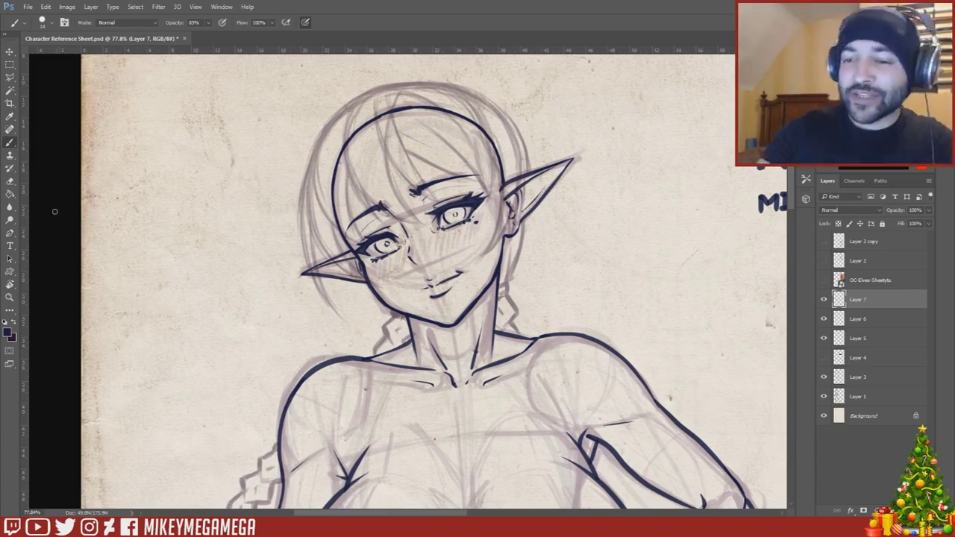
click(834, 320)
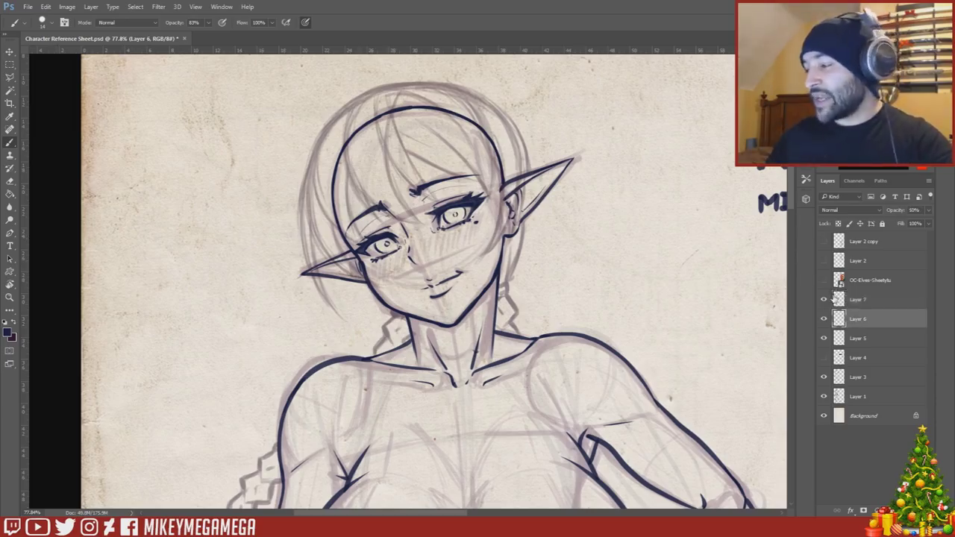
- Ink the first pointed fringe strands on Layer 7, from the parting down to the eyebrows
click(833, 299)
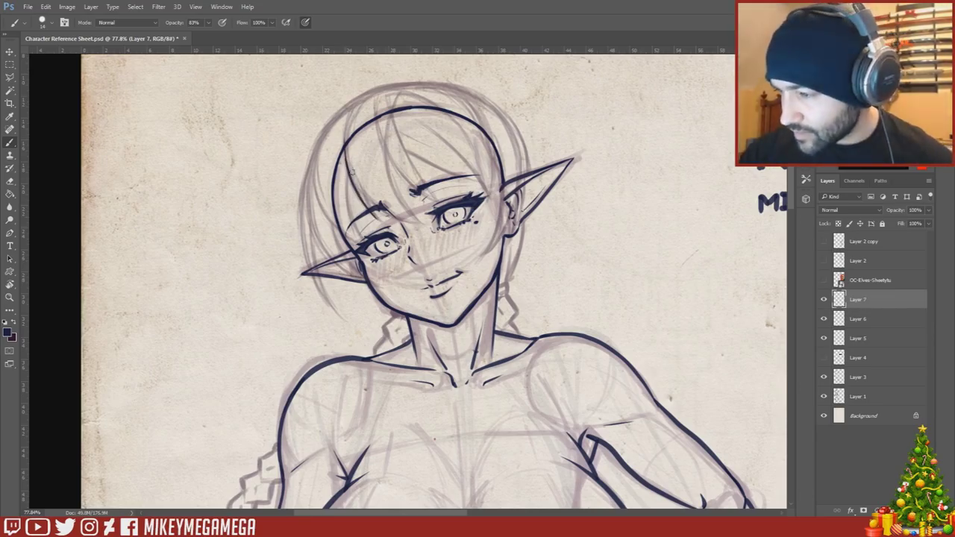
drag(390, 97, 409, 166)
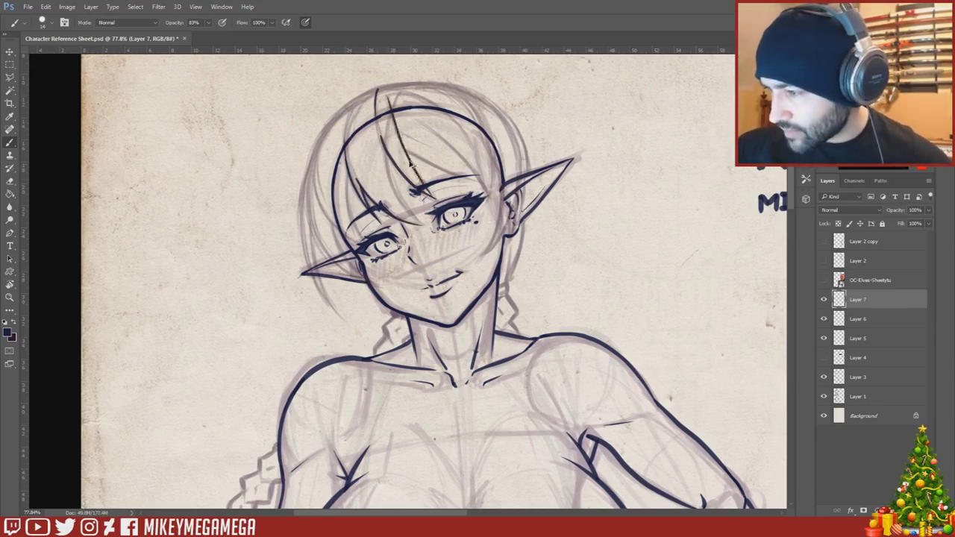
key(ctrl+z)
alt+scroll(409, 157, down, 2)
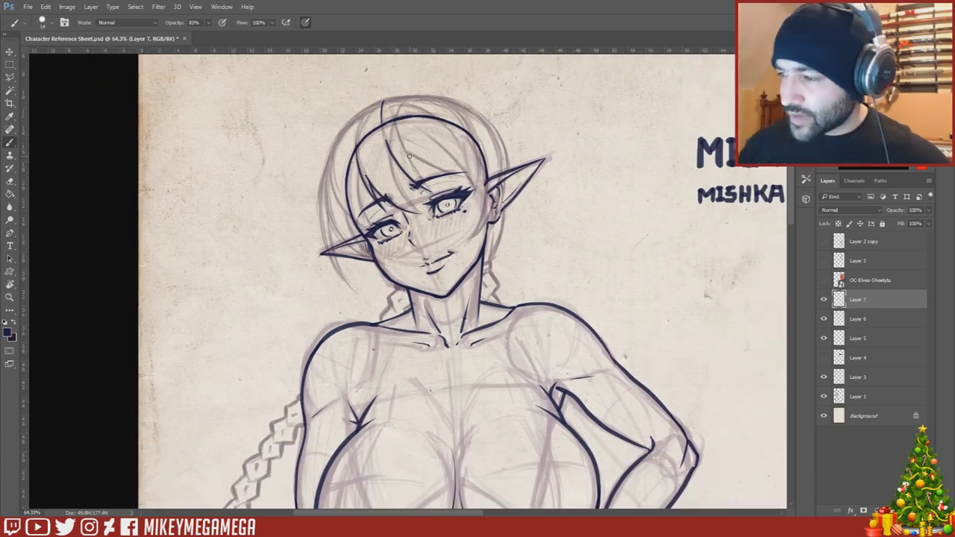
drag(391, 119, 428, 190)
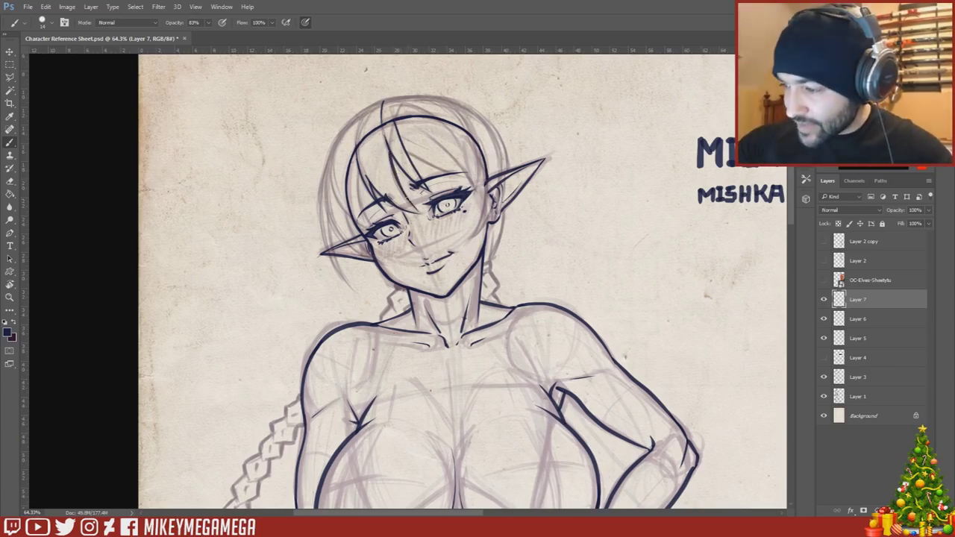
drag(358, 169, 369, 225)
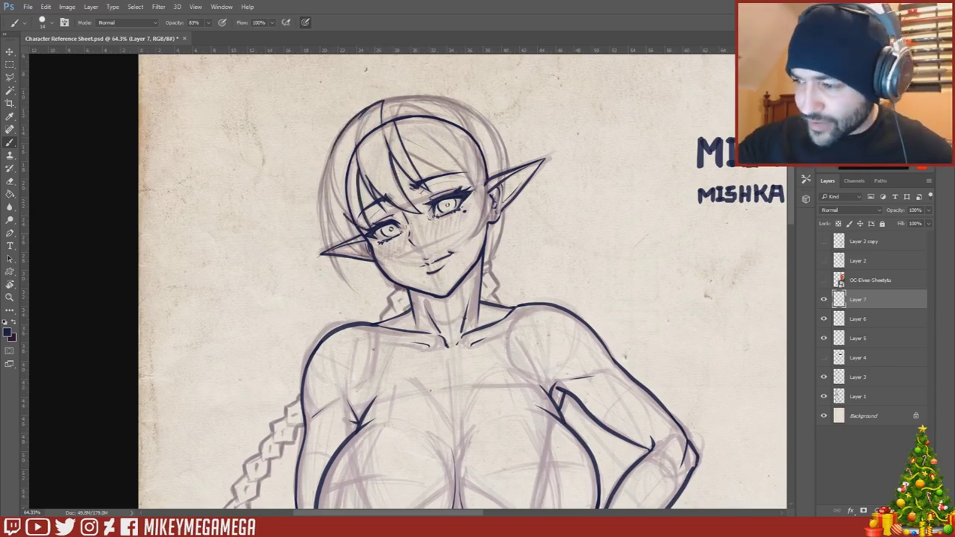
- Hide the Layer 3 line art and ink the next fringe strand above the eye and the crown outline beside the parting
click(823, 376)
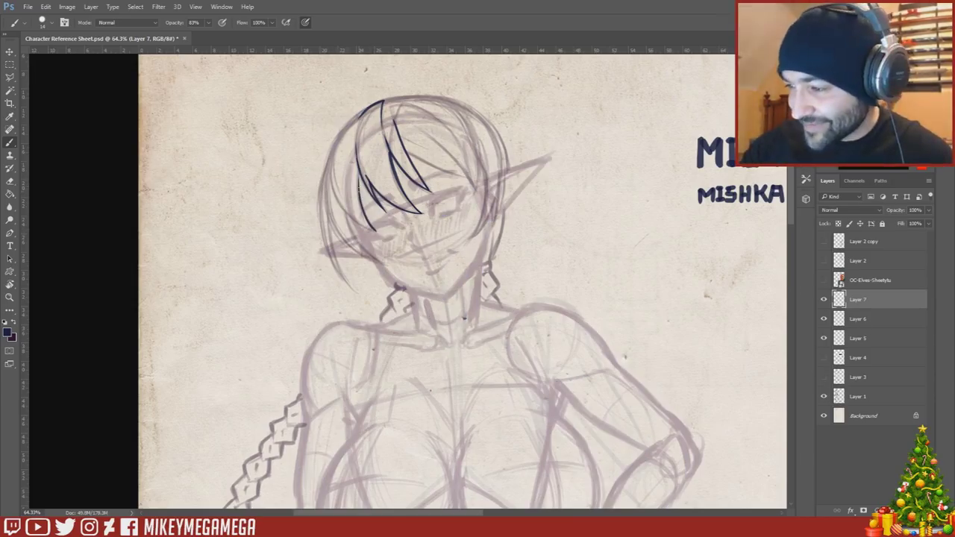
key(ctrl+z)
drag(332, 196, 371, 230)
key(ctrl+z)
key(ctrl+equal)
drag(345, 198, 385, 233)
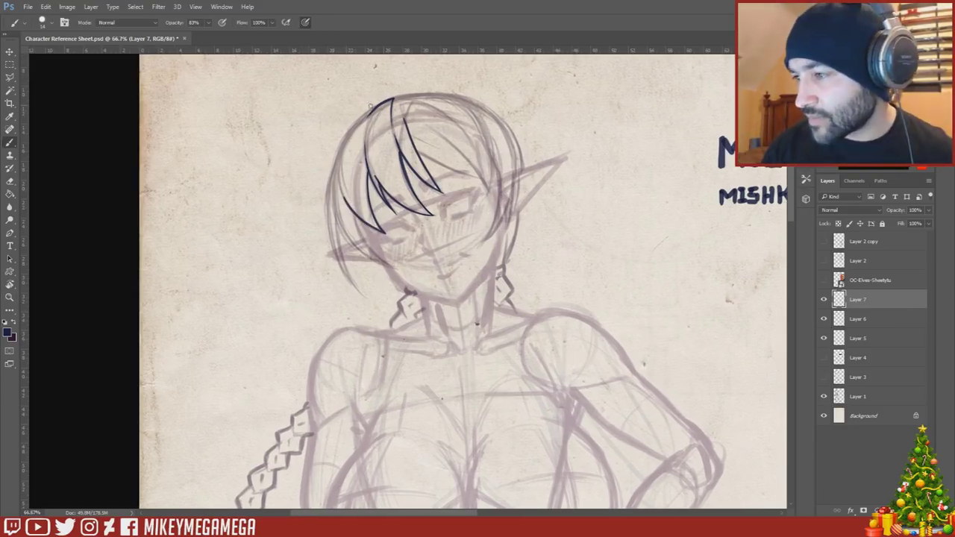
drag(387, 100, 333, 160)
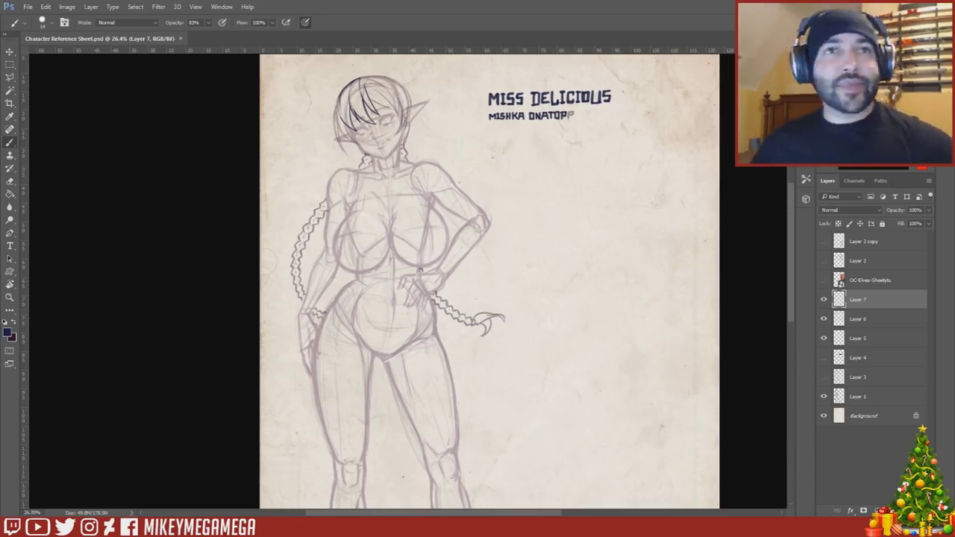
- Ink the curved hair lock that runs from below the fringe across the cheek to a pointed tip
click(115, 256)
drag(333, 116, 788, 182)
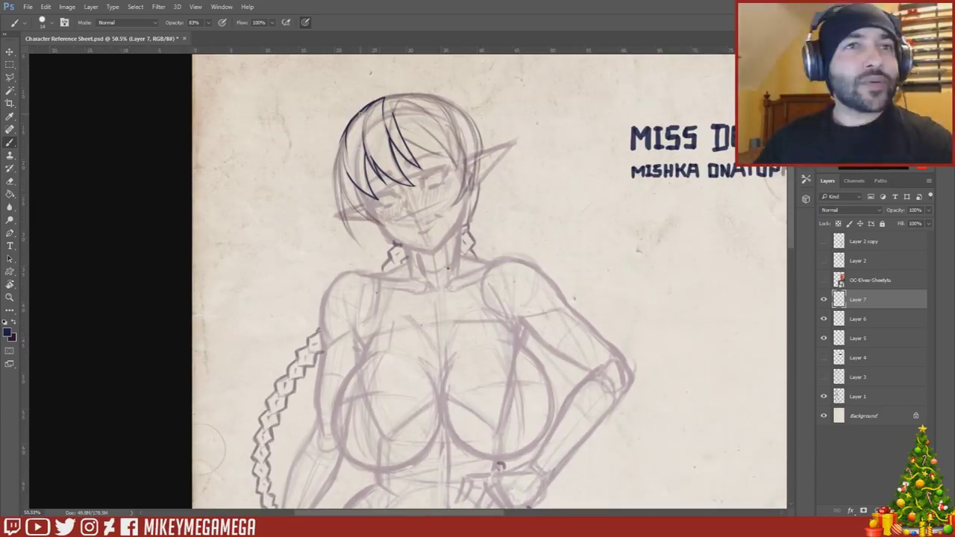
scroll(388, 321, right, 3)
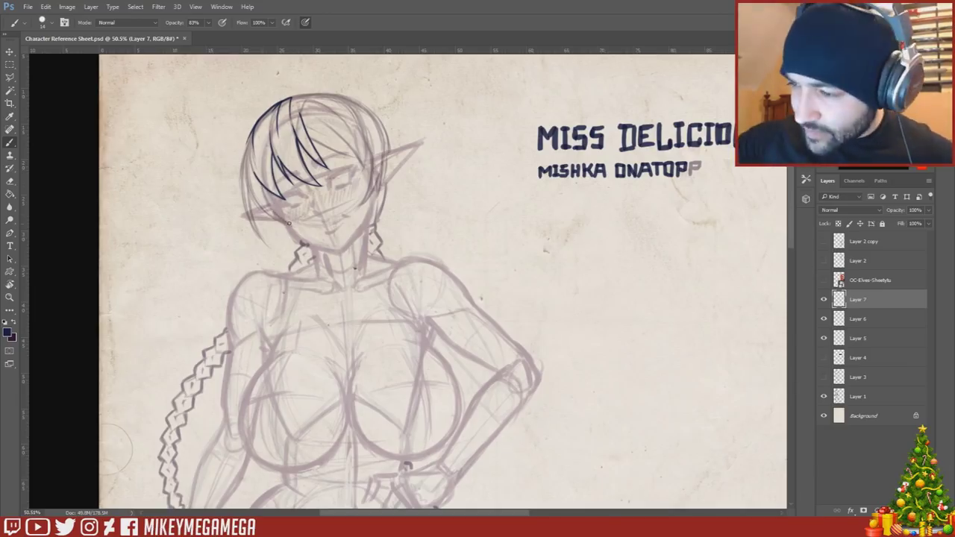
key(ctrl+z)
drag(262, 184, 290, 224)
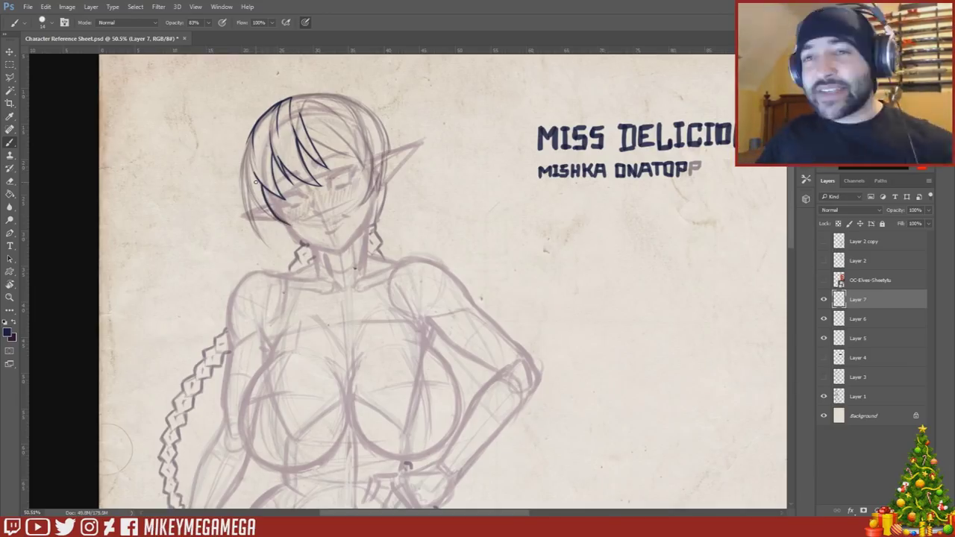
scroll(258, 147, up, 3)
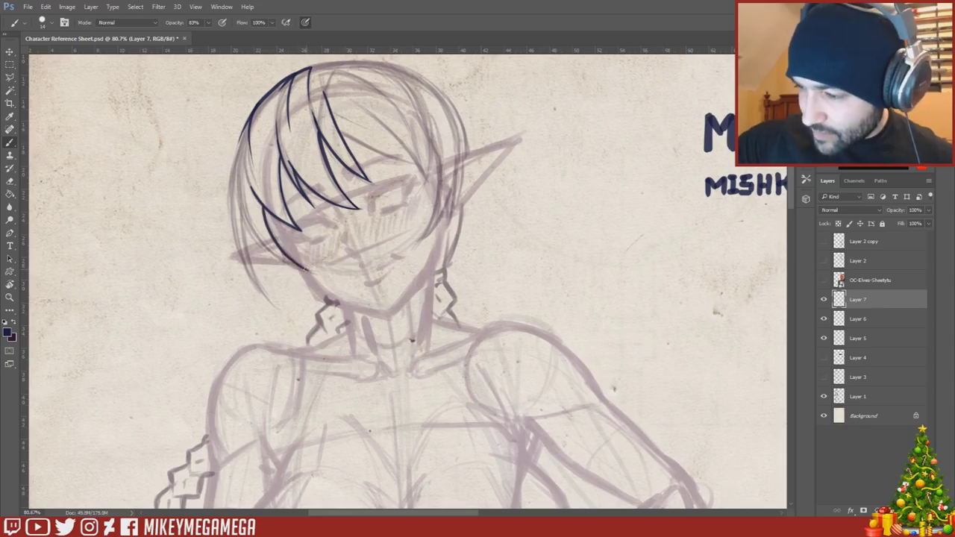
drag(243, 205, 308, 270)
- Ink the outermost side strand as a long curve ending in a point below the ear, redrawing it until it is smooth
drag(239, 149, 271, 306)
key(ctrl+z)
drag(244, 219, 246, 113)
drag(243, 217, 267, 297)
mouse_move(266, 295)
mouse_down()
mouse_move(240, 254)
mouse_move(234, 180)
mouse_up()
key(ctrl+z)
scroll(266, 345, down, 3)
drag(266, 308, 240, 240)
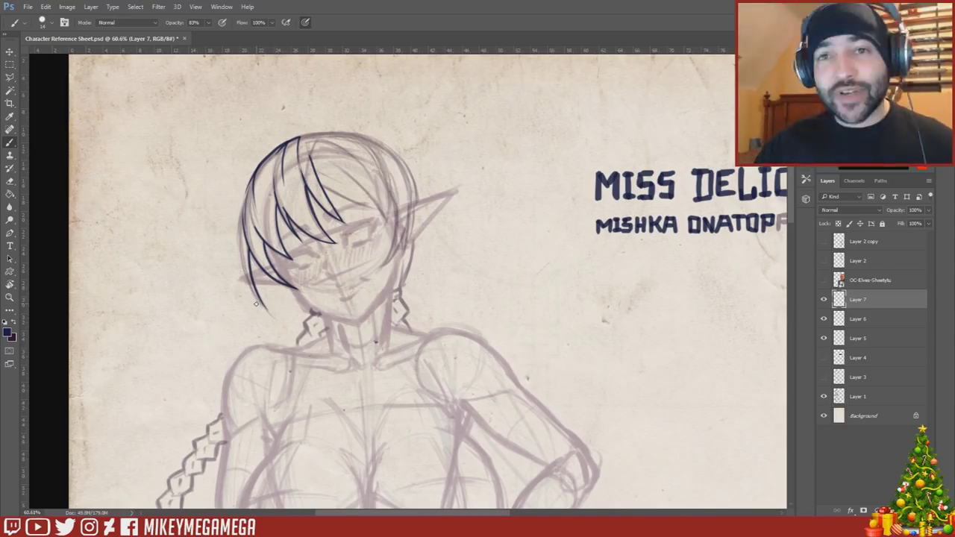
key(ctrl+z)
mouse_move(266, 308)
mouse_down()
mouse_move(241, 212)
mouse_move(240, 223)
mouse_up()
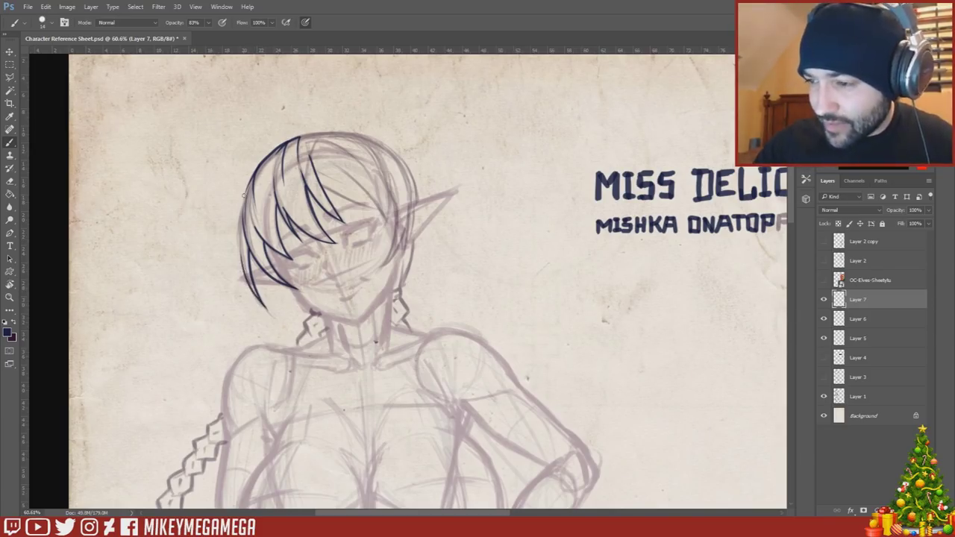
- Ink additional fringe strands on the still open side of the forehead, sweeping away from the parting
scroll(271, 321, up, 5)
key(e)
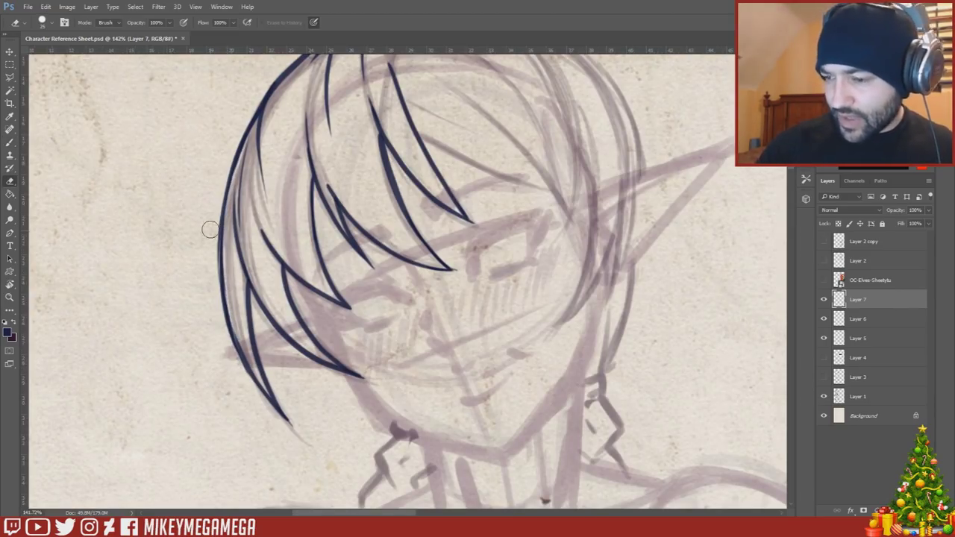
key(b)
mouse_move(472, 295)
mouse_down()
mouse_move(387, 298)
mouse_move(384, 364)
mouse_up()
drag(328, 200, 458, 255)
drag(315, 168, 389, 200)
- Flip the canvas horizontally
key(ctrl+shift+h)
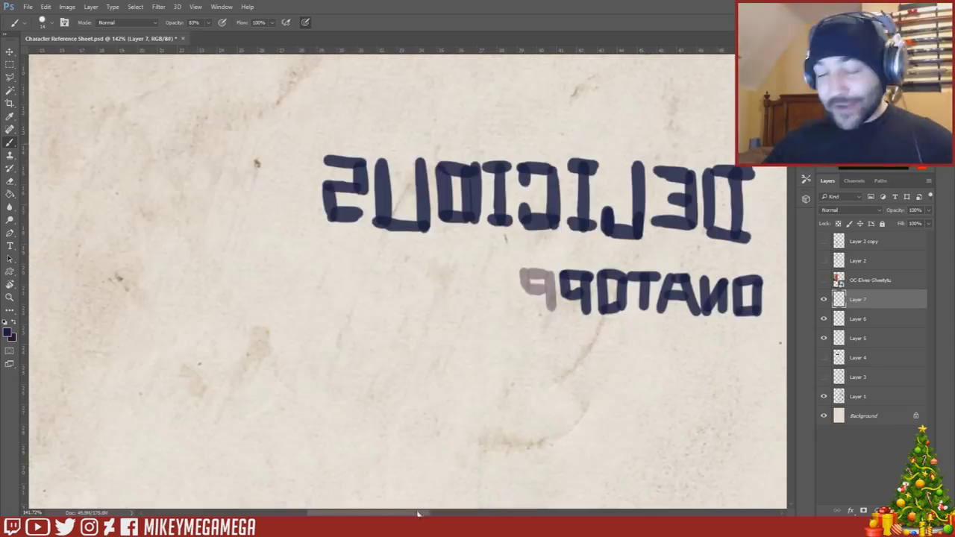
drag(671, 238, 373, 335)
scroll(388, 343, down, 5)
drag(701, 352, 464, 355)
scroll(465, 354, up, 3)
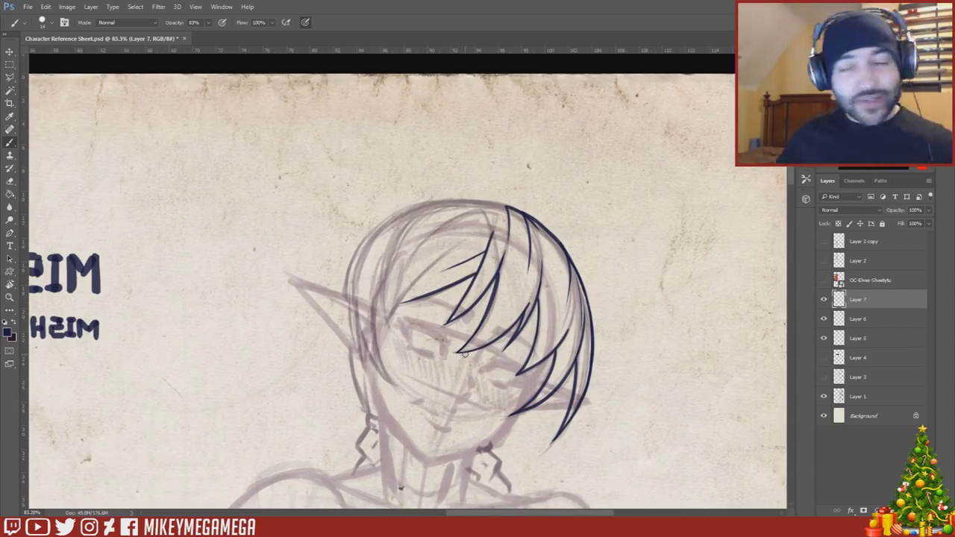
- Ink a long fringe strand sweeping from near the parting down to a tip beside the outer eye
drag(446, 255, 387, 324)
key(ctrl+z)
key(ctrl+z)
drag(467, 238, 385, 333)
click(9, 181)
click(9, 142)
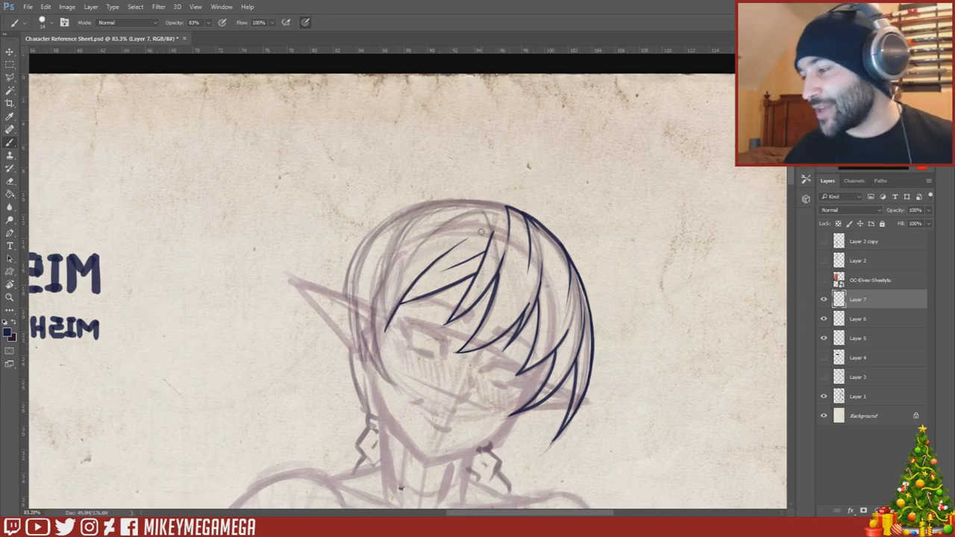
- Refine the long fringe strand and ink the curved side strand rising from its tip toward the crown
key(ctrl+z)
drag(386, 325, 470, 237)
key(ctrl+z)
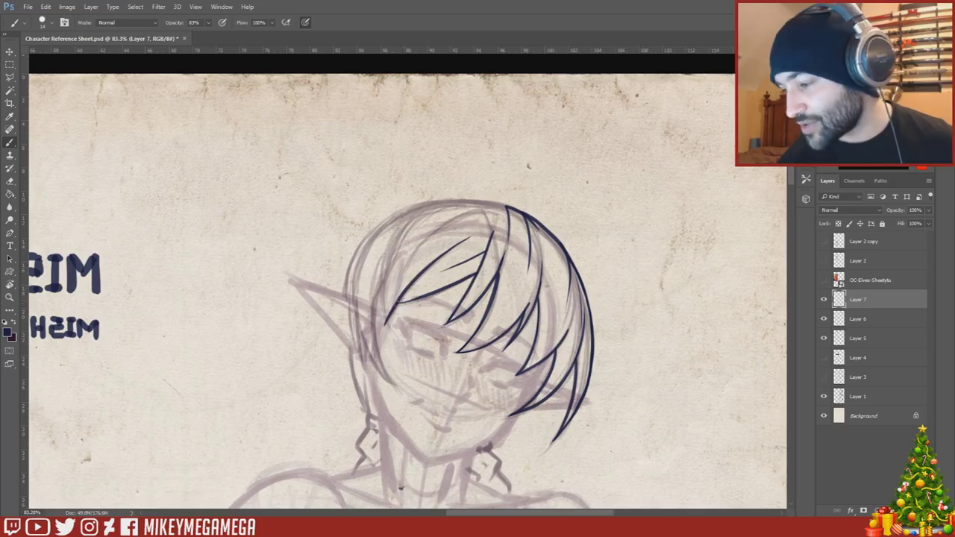
key(ctrl+z)
mouse_move(386, 325)
mouse_down()
mouse_move(409, 220)
mouse_move(398, 231)
mouse_up()
key(ctrl+z)
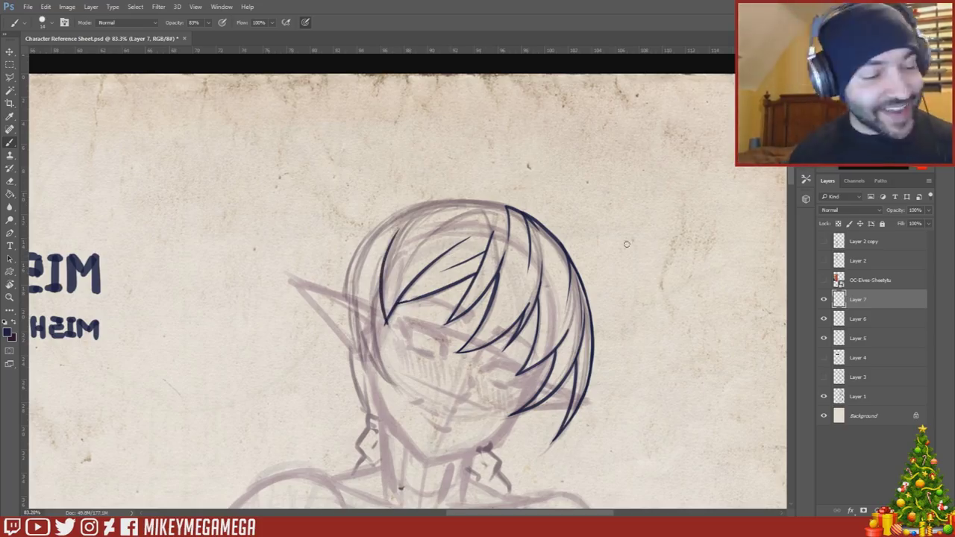
- Rotate the canvas and ink the crown's outer contour from the parting around toward the uninked side of the head
key(r)
drag(542, 330, 541, 228)
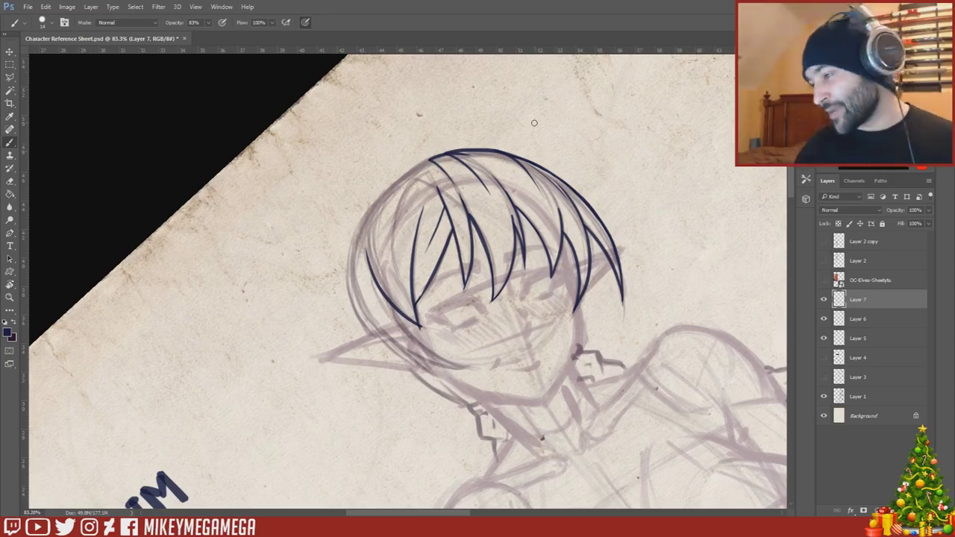
drag(446, 151, 371, 211)
key(ctrl+z)
key(ctrl+z)
key(e)
key(b)
- Ink short hair strands inside the crown contour, at the parting and along the side of the head
drag(379, 512, 388, 512)
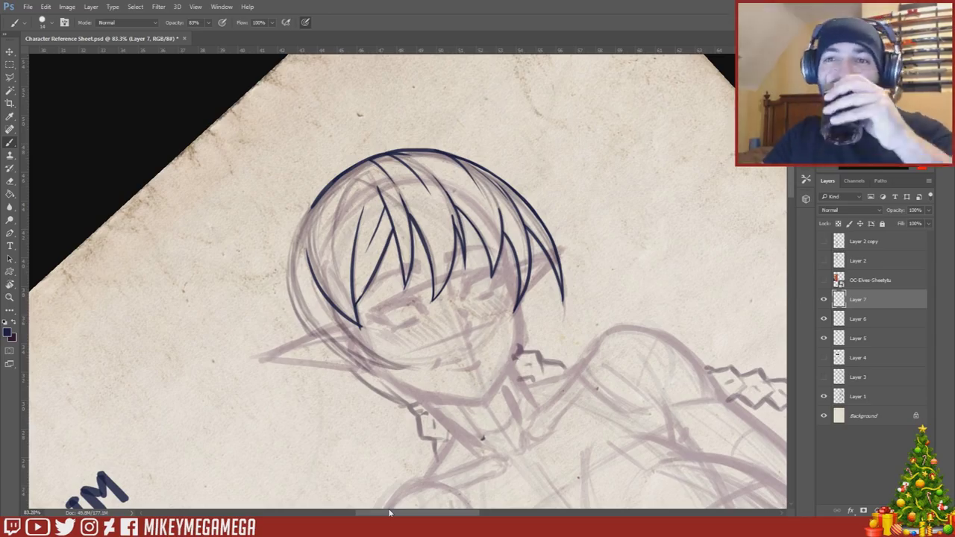
scroll(762, 167, down, 2)
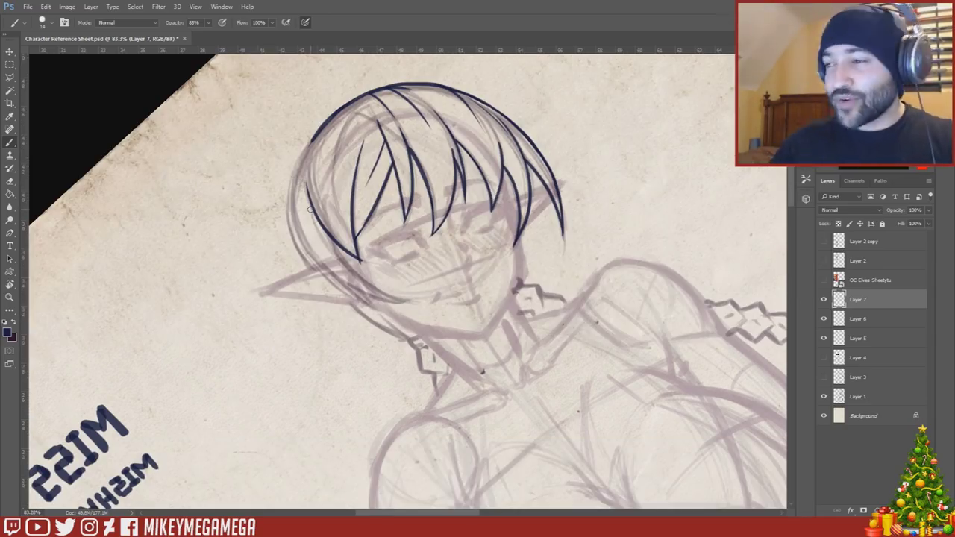
drag(325, 122, 314, 192)
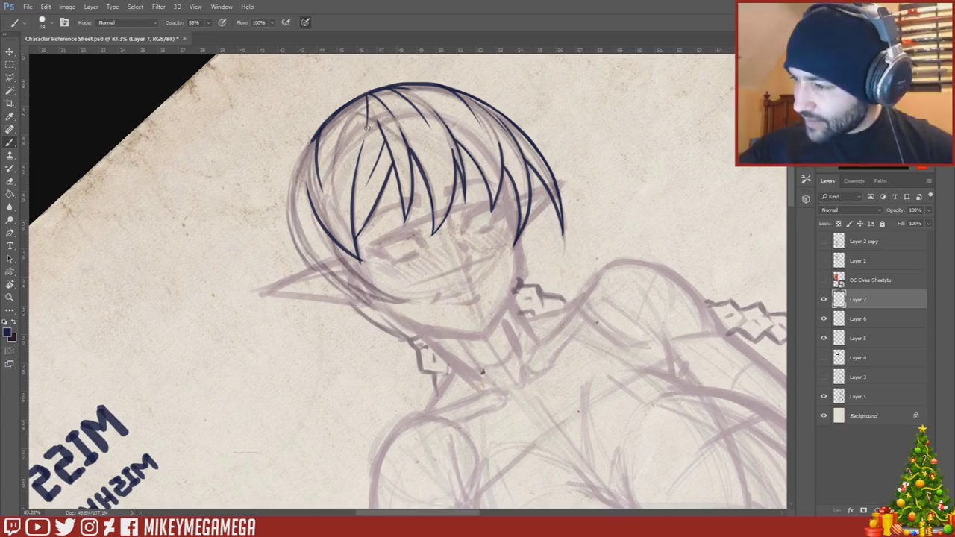
drag(328, 231, 397, 287)
key(ctrl+z)
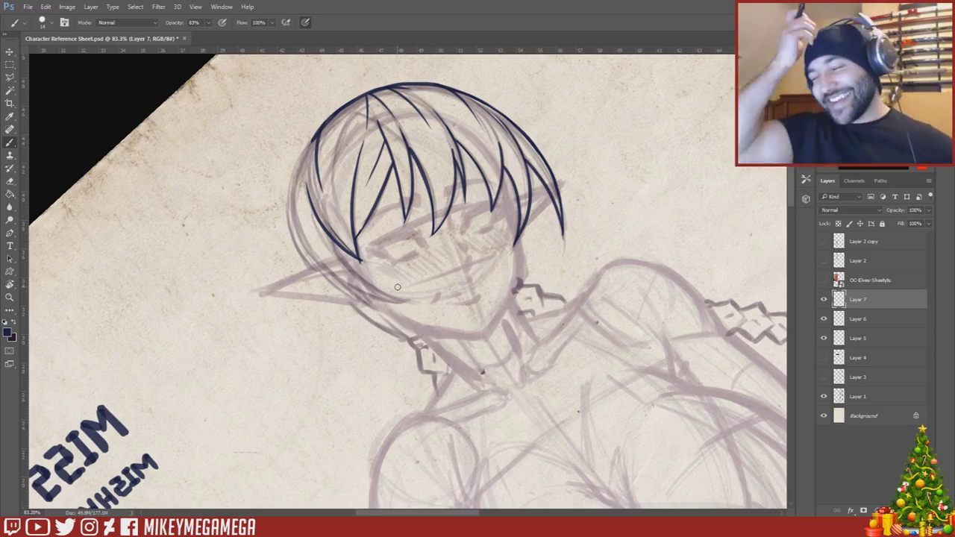
- Ink the pointed side lock in front of the ear and extend the outer hair contour down the side of the head
scroll(398, 287, right, 3)
scroll(261, 152, left, 2)
drag(291, 243, 349, 297)
key(ctrl+z)
mouse_move(294, 246)
mouse_down()
mouse_move(360, 299)
mouse_move(261, 238)
mouse_up()
drag(284, 277, 337, 308)
drag(265, 255, 291, 284)
click(9, 181)
click(12, 143)
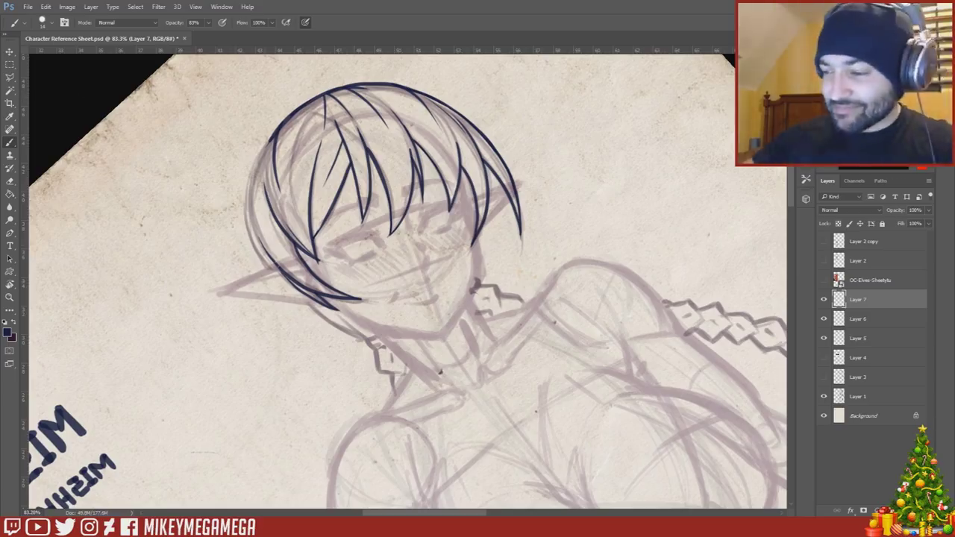
drag(278, 125, 277, 233)
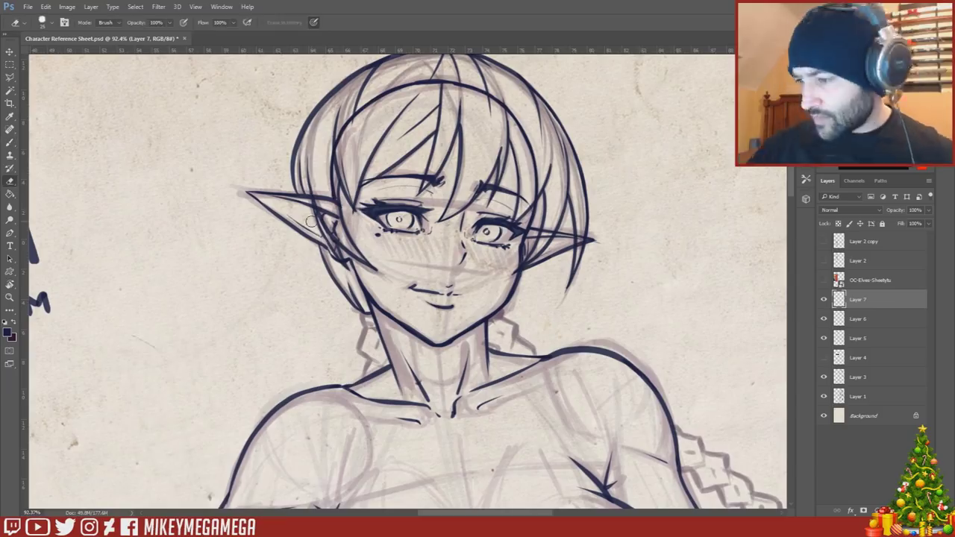
- Show the coloured elf reference illustration and move it across the sheet toward the figure
key(ctrl+0)
scroll(432, 298, up, 1)
click(823, 280)
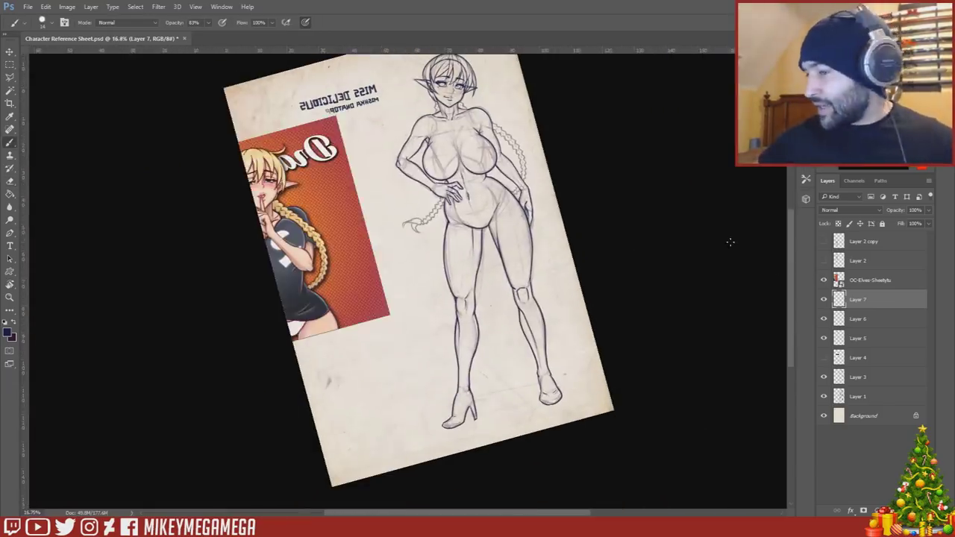
key(v)
drag(302, 211, 479, 208)
- Hide the coloured reference illustration and make Layer 7 active again for inking with the Brush tool
click(823, 279)
scroll(455, 171, down, 5)
scroll(456, 171, up, 2)
key(Escape)
scroll(451, 190, up, 6)
key(b)
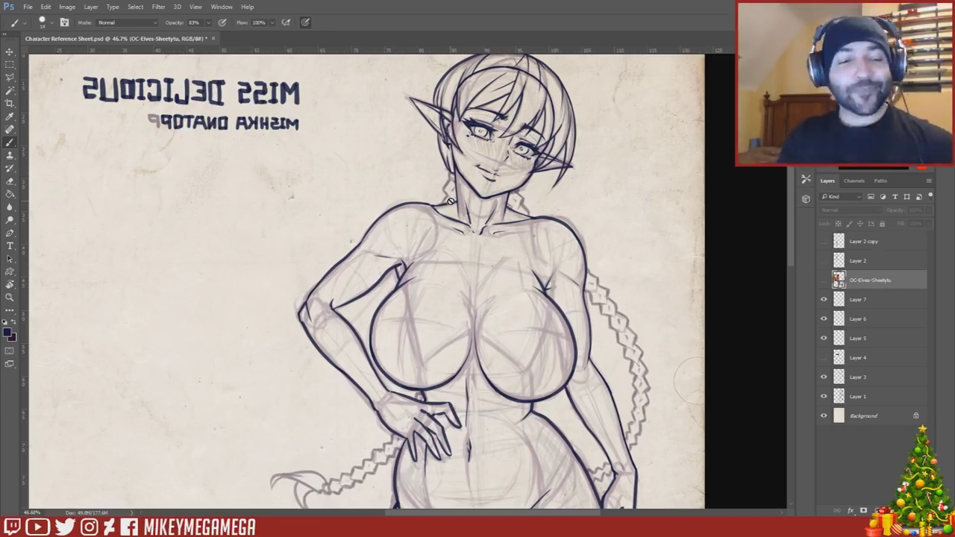
click(859, 298)
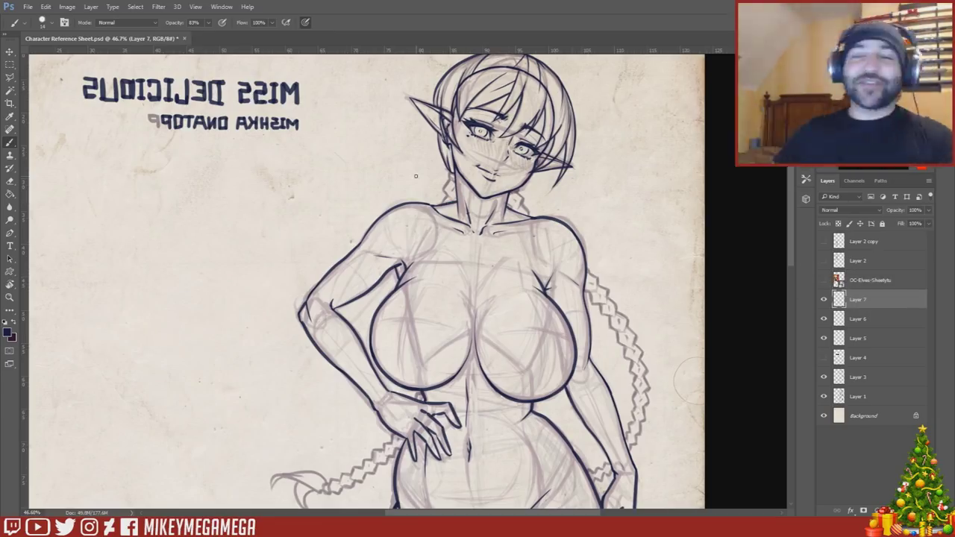
- Ink both zigzag edges of the braid section running from behind the hip toward its loose end
scroll(415, 176, up, 3)
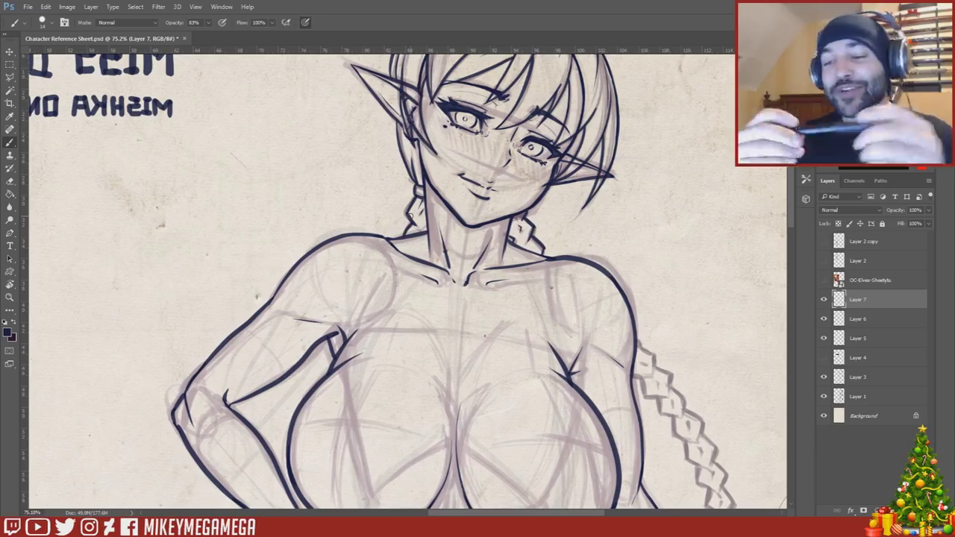
scroll(410, 215, down, 5)
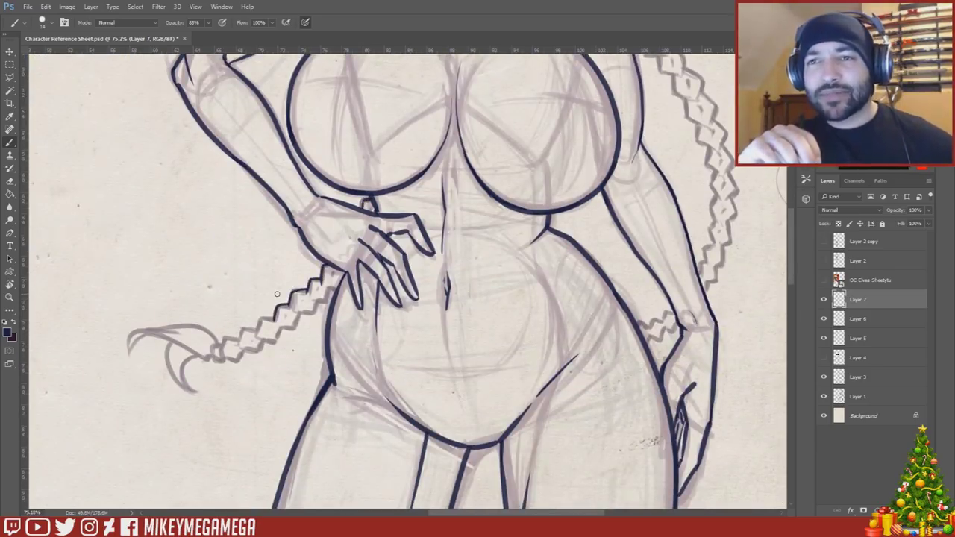
mouse_move(275, 320)
mouse_down()
mouse_move(259, 320)
mouse_move(226, 357)
mouse_up()
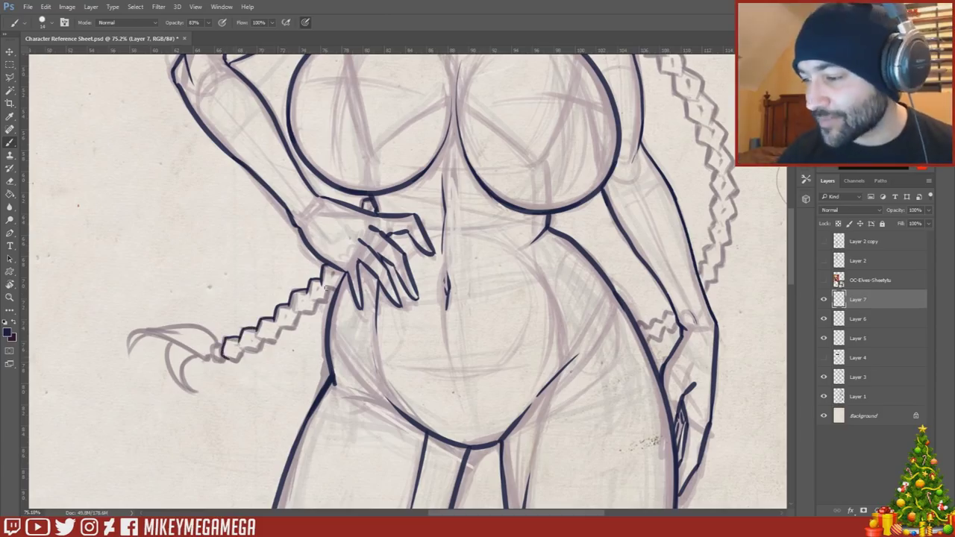
drag(332, 287, 224, 362)
- Ink the zigzag contours of the long braid from behind the shoulder down past the arm to the wrist
drag(447, 171, 447, 434)
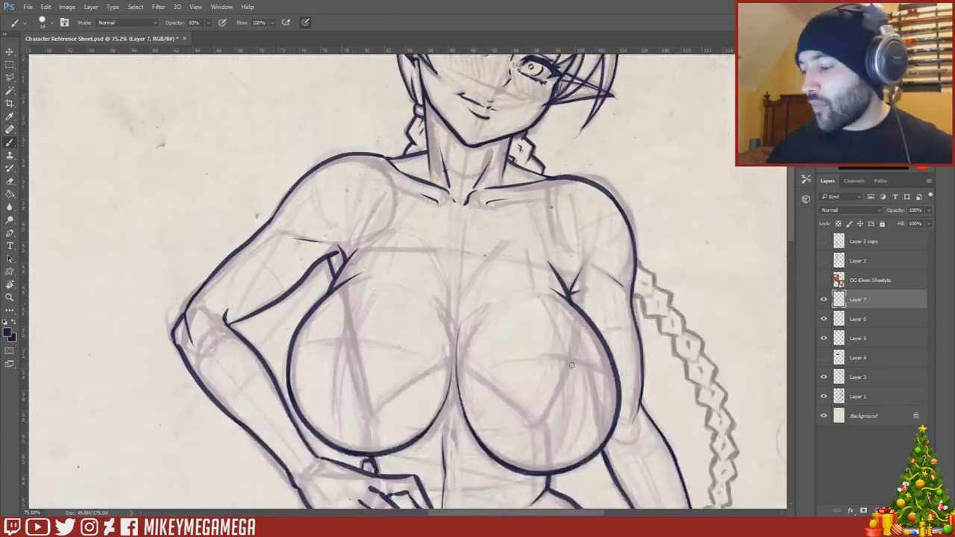
drag(522, 336, 369, 204)
drag(485, 126, 564, 252)
mouse_move(483, 163)
mouse_down()
mouse_move(561, 247)
mouse_move(551, 291)
mouse_move(580, 284)
mouse_up()
scroll(582, 284, down, 3)
drag(581, 159, 580, 199)
mouse_move(556, 175)
mouse_down()
mouse_move(564, 201)
mouse_move(546, 275)
mouse_up()
mouse_move(579, 198)
mouse_down()
mouse_move(553, 296)
mouse_move(487, 330)
mouse_move(494, 348)
mouse_up()
- Add short plait marks inside the segments of the long braid and of the section behind the hip
scroll(485, 127, up, 3)
mouse_move(483, 121)
mouse_down()
mouse_move(537, 193)
mouse_move(572, 287)
mouse_up()
drag(791, 223, 791, 243)
drag(573, 197, 571, 208)
drag(565, 240, 563, 247)
drag(506, 317, 504, 324)
drag(791, 228, 791, 210)
drag(552, 512, 511, 512)
drag(790, 210, 791, 239)
drag(342, 213, 325, 231)
drag(308, 239, 307, 246)
drag(290, 253, 290, 259)
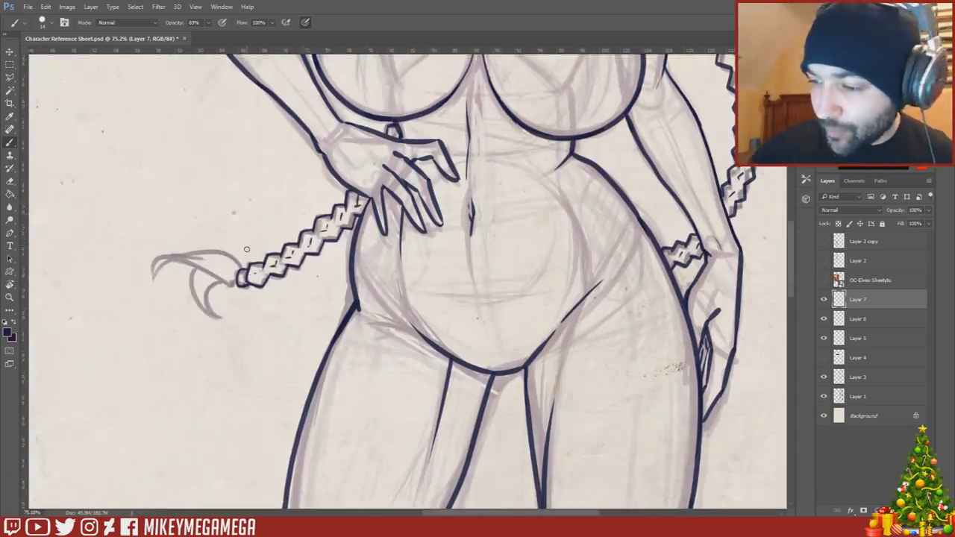
- Flip the canvas horizontally and ink the curved loose hair tuft at the end of the braid
scroll(290, 257, up, 13)
scroll(290, 257, down, 3)
click(67, 7)
click(244, 142)
scroll(749, 255, down, 10)
drag(156, 278, 167, 271)
drag(158, 283, 233, 256)
mouse_move(150, 268)
mouse_down()
mouse_move(235, 258)
mouse_move(230, 284)
mouse_up()
drag(169, 280, 172, 317)
drag(195, 270, 176, 313)
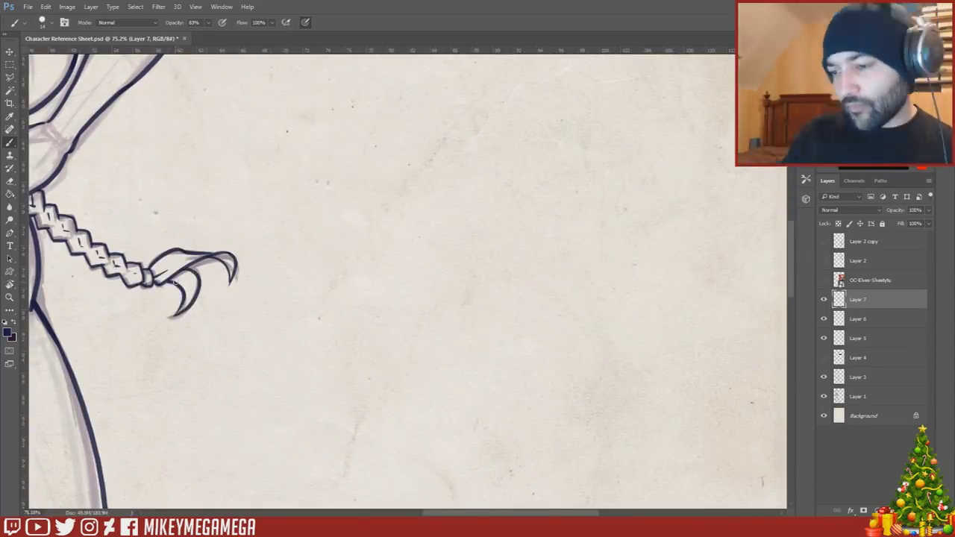
- Save the document and ink the last letter of the subtitle lettering on Layer 5
key(ctrl+0)
key(ctrl+shift+h)
key(ctrl+s)
click(10, 65)
drag(471, 84, 645, 144)
key(ctrl+d)
click(824, 338)
click(824, 339)
click(858, 339)
click(9, 142)
drag(574, 118, 574, 128)
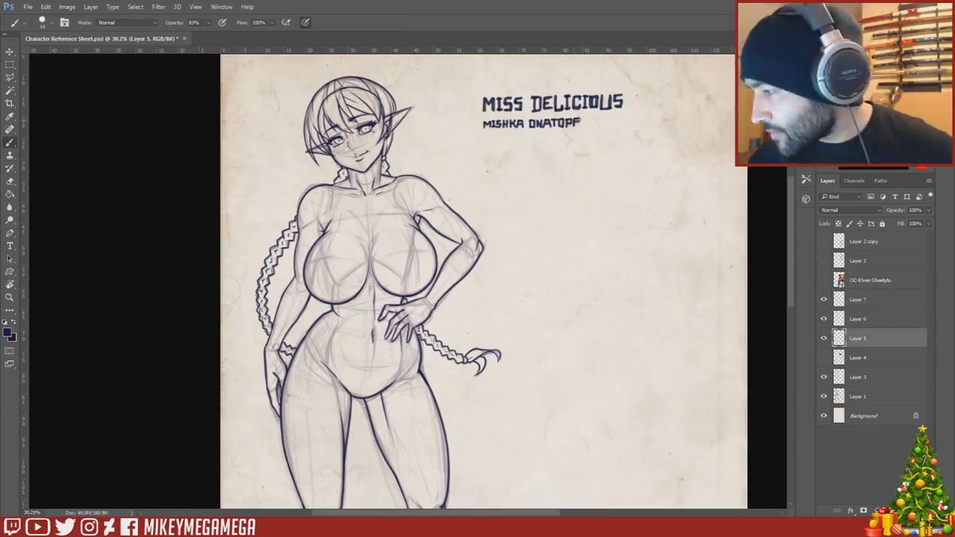
- Hide the sketch layers Layer 6 and Layer 1 and review the line art on the whole figure
click(823, 320)
click(858, 320)
click(823, 397)
scroll(518, 373, down, 8)
scroll(337, 137, up, 10)
scroll(376, 92, down, 9)
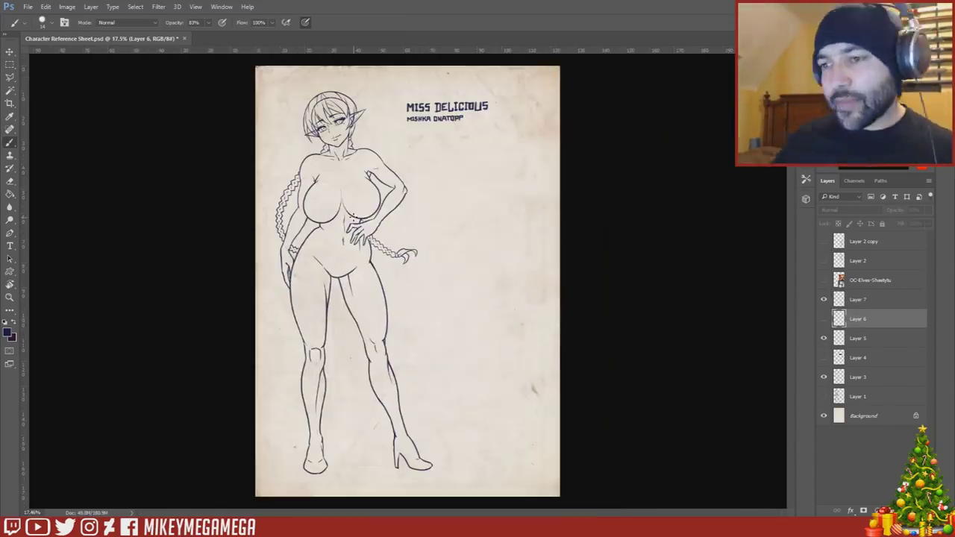
- Duplicate the Background layer and place the copy directly beneath Layer 7
click(10, 65)
right_click(859, 416)
click(848, 293)
key(Return)
drag(865, 416, 865, 312)
scroll(272, 180, up, 5)
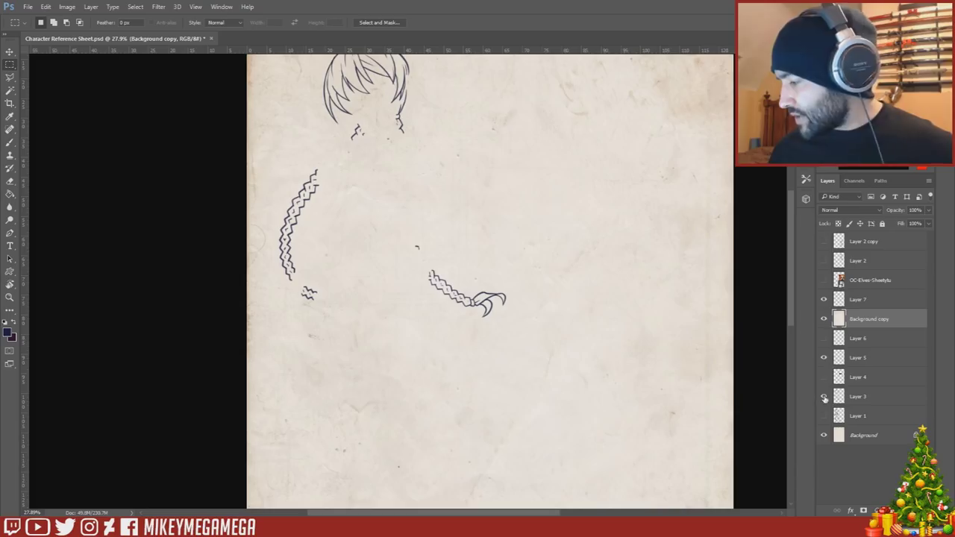
- Hide the Background copy layer and make Layer 7 active with the Brush tool
click(823, 319)
click(857, 299)
key(b)
scroll(102, 196, up, 2)
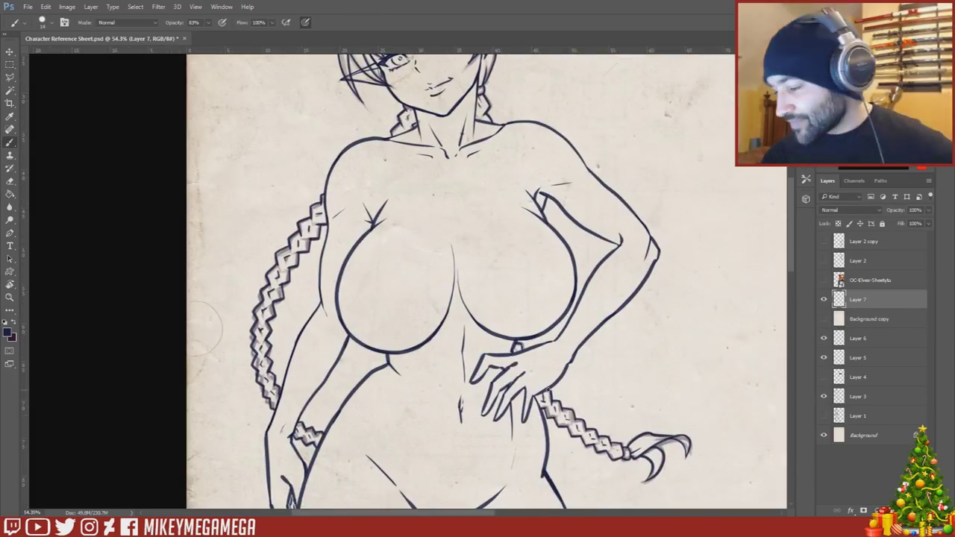
scroll(205, 328, down, 5)
scroll(205, 328, up, 7)
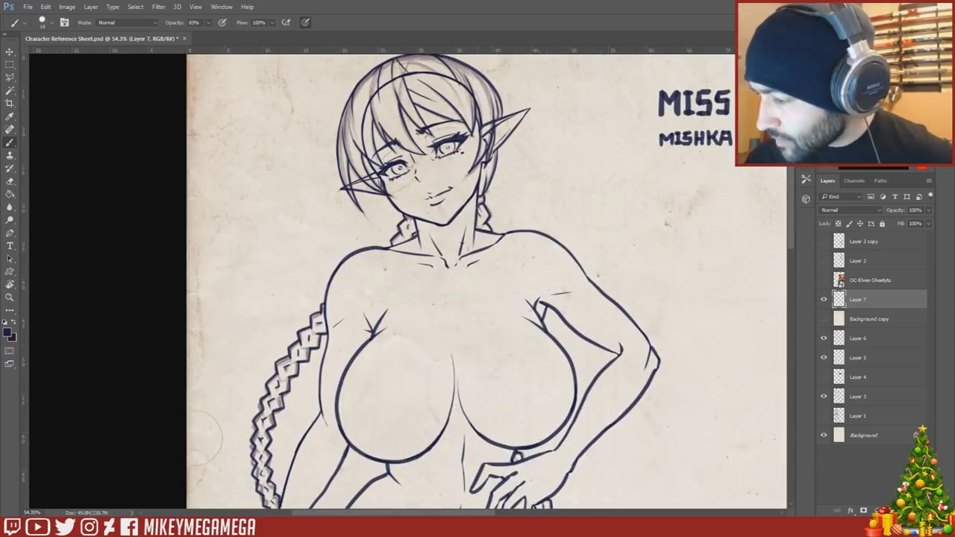
click(823, 318)
key(w)
click(572, 352)
key(m)
click(571, 351)
click(824, 318)
key(b)
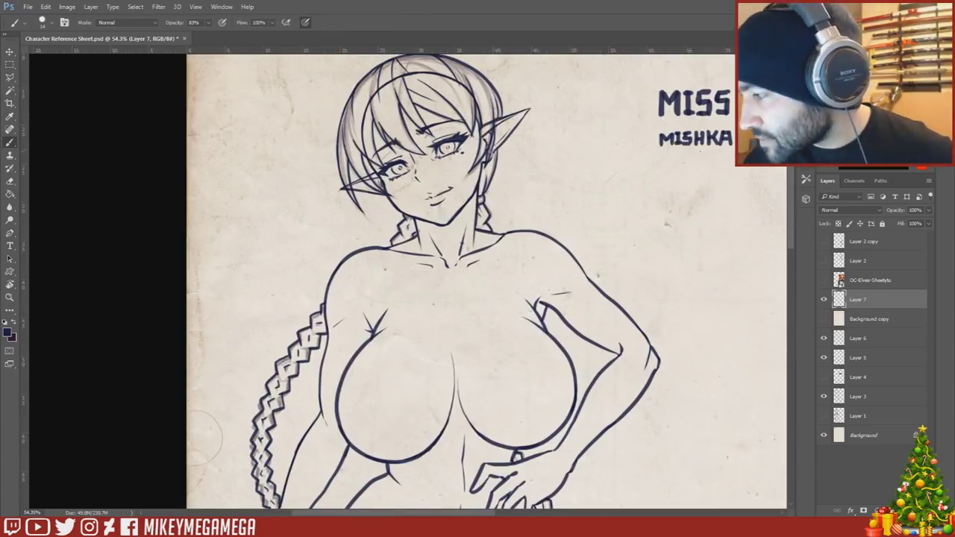
- Select the area outside the hair line art with the Magic Wand and delete it from the Background copy layer
click(824, 318)
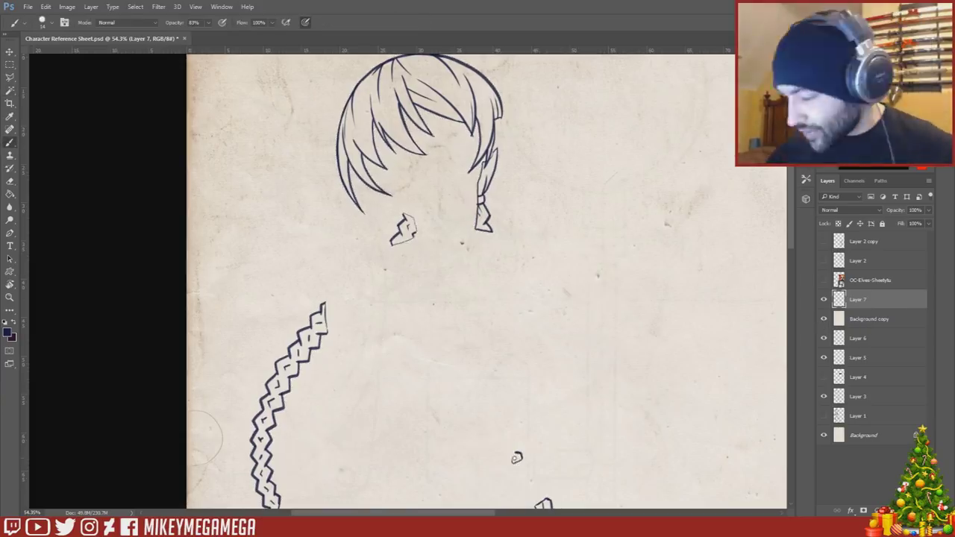
click(823, 320)
click(824, 320)
key(w)
click(572, 352)
click(859, 319)
key(Delete)
key(m)
click(93, 243)
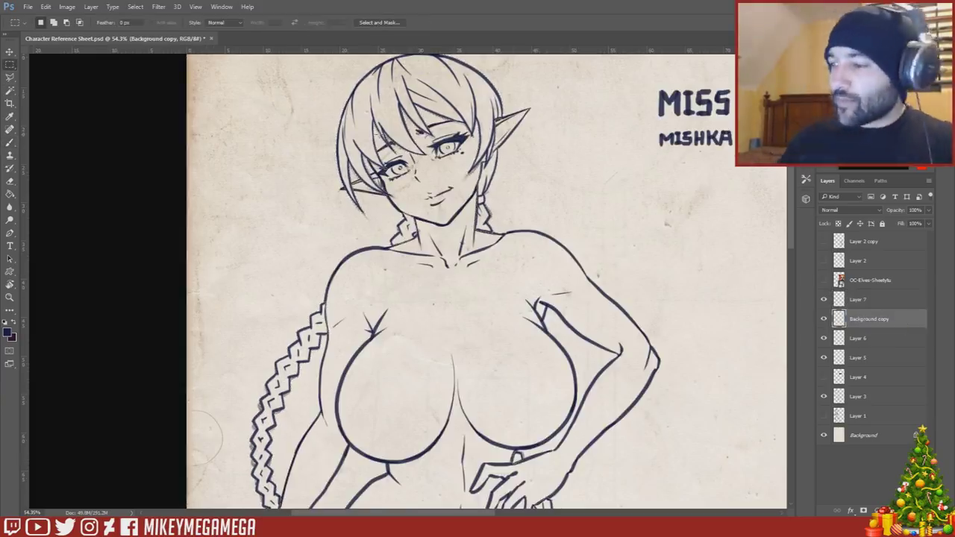
- Lasso the inner upper-arm line of the bent arm on Layer 3 and shift it slightly toward the elbow
scroll(407, 146, down, 5)
scroll(408, 146, up, 4)
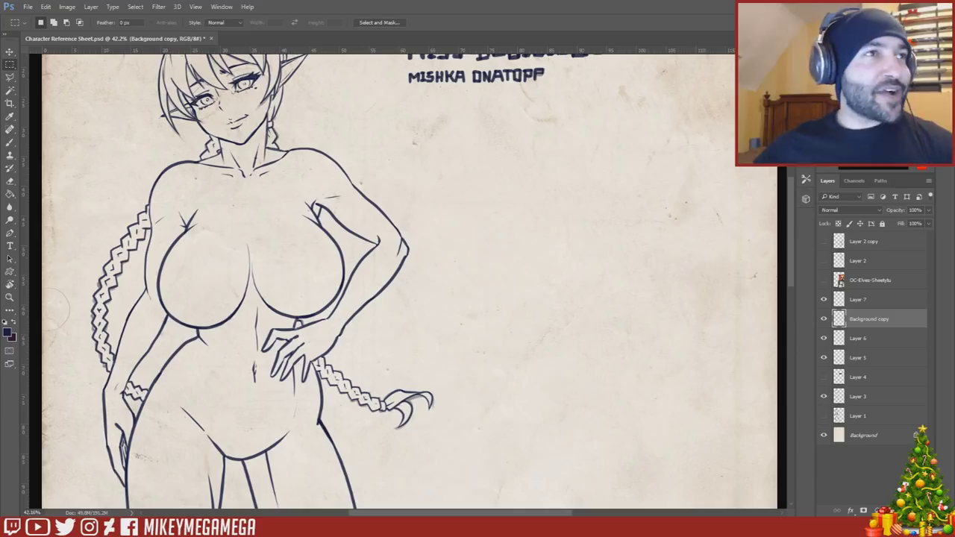
click(828, 398)
key(e)
key(l)
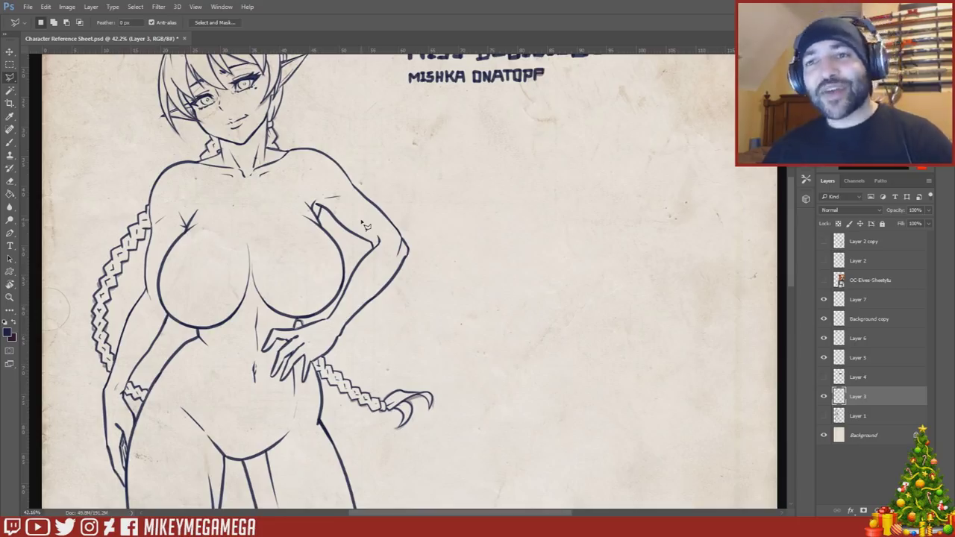
scroll(366, 225, up, 2)
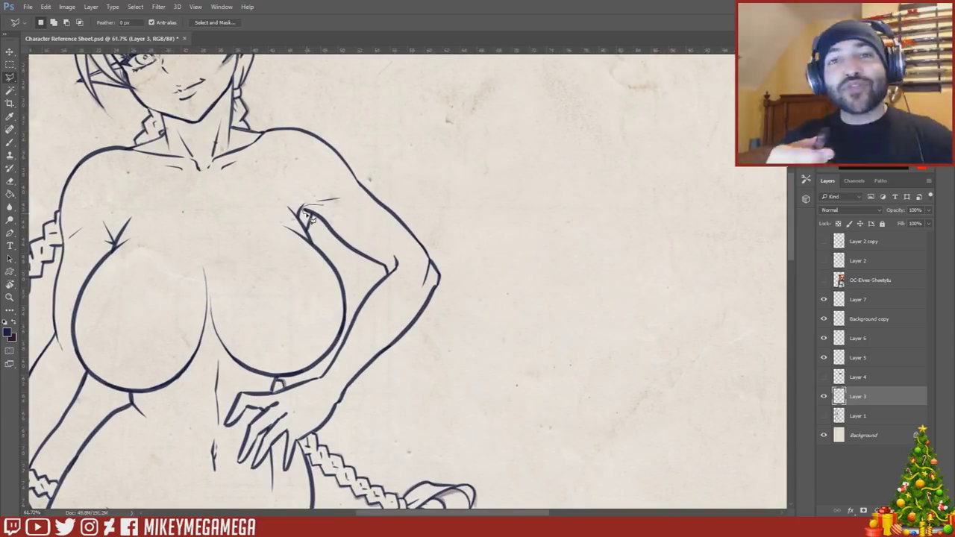
mouse_move(308, 217)
mouse_down()
mouse_move(392, 273)
mouse_move(305, 209)
mouse_up()
click(10, 52)
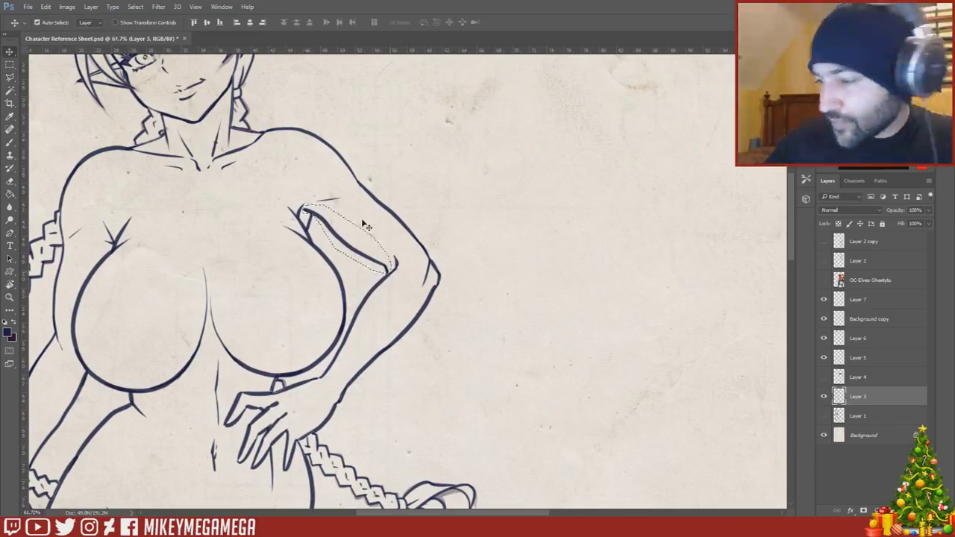
drag(389, 241, 398, 245)
key(ctrl+d)
key(m)
- Hide Layer 6 and check the line art over the whole figure
scroll(319, 297, down, 7)
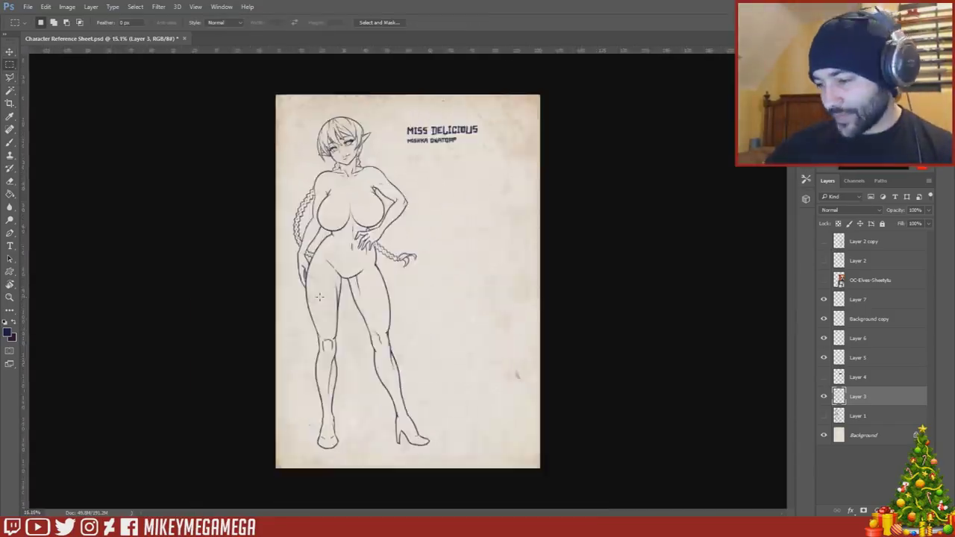
scroll(354, 162, up, 4)
click(825, 339)
scroll(529, 375, down, 5)
scroll(501, 142, up, 2)
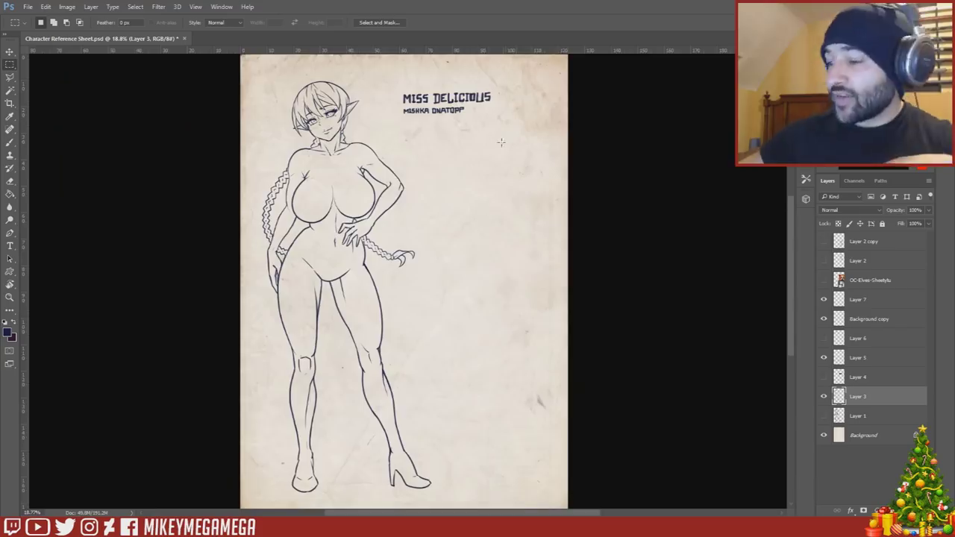
scroll(639, 317, down, 1)
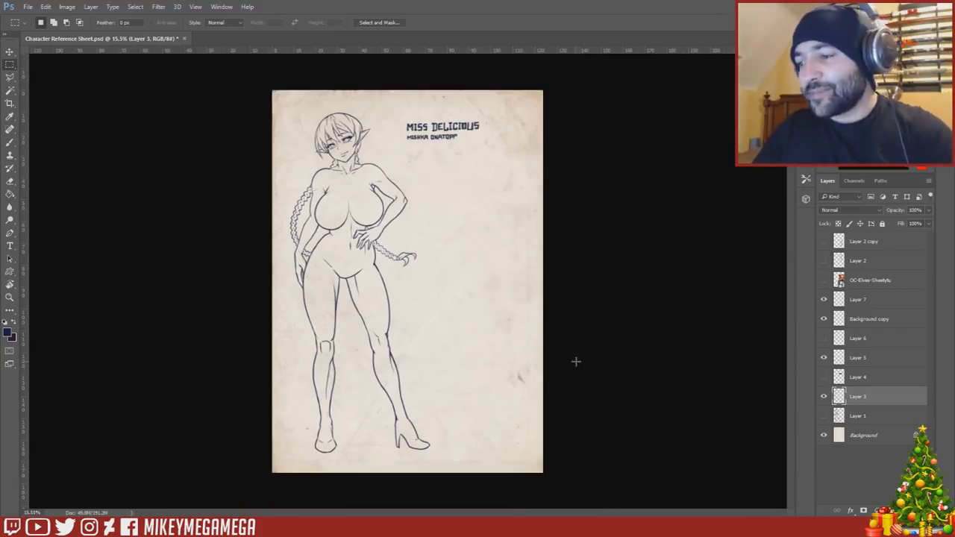
scroll(575, 361, up, 3)
scroll(576, 361, down, 2)
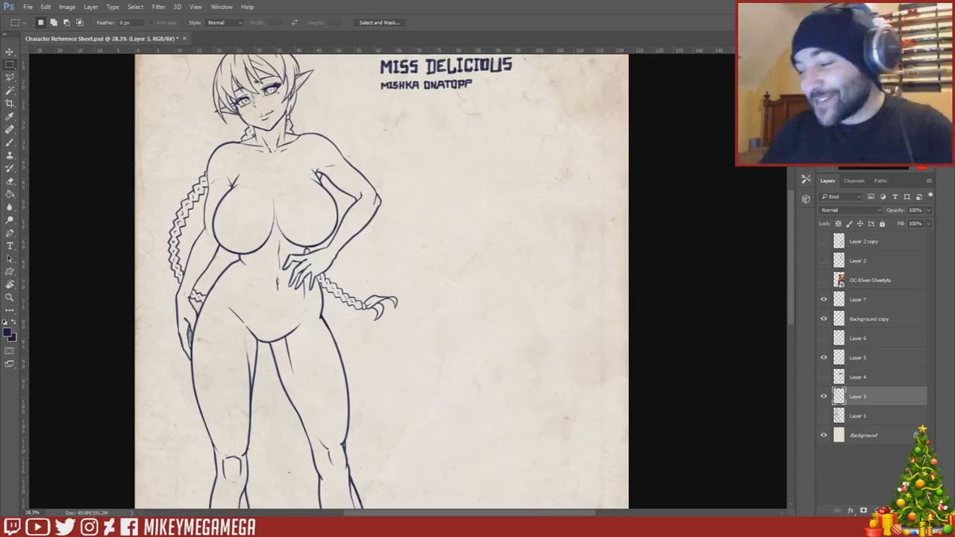
scroll(452, 168, down, 2)
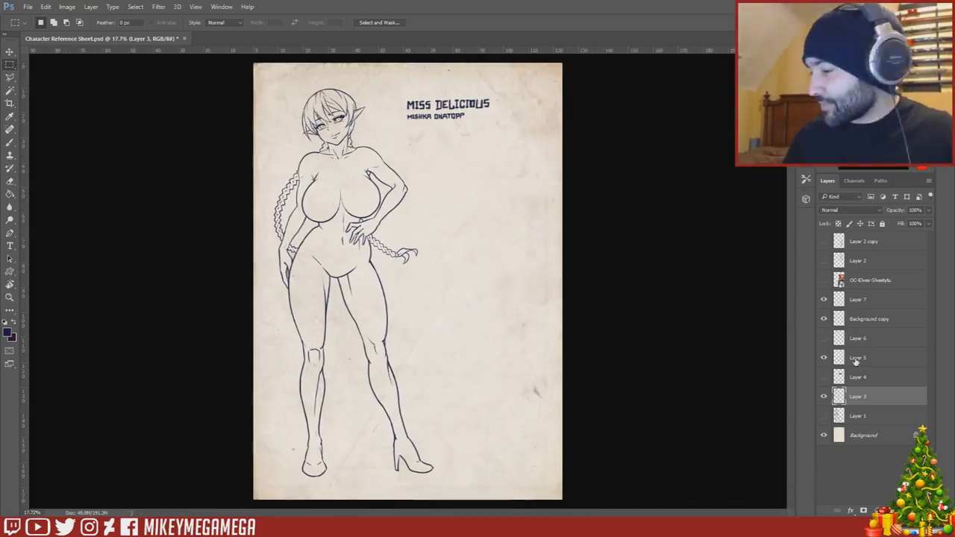
- Enlarge the canvas by setting its width to 30
key(ctrl+alt+c)
drag(695, 182, 660, 171)
text(30)
key(Return)
- Duplicate the Background layer and stretch the copy sideways to cover the widened canvas
click(865, 435)
click(46, 7)
right_click(865, 434)
click(498, 235)
key(ctrl+t)
drag(599, 280, 692, 281)
key(Return)
drag(361, 90, 466, 127)
click(823, 358)
click(824, 358)
click(10, 54)
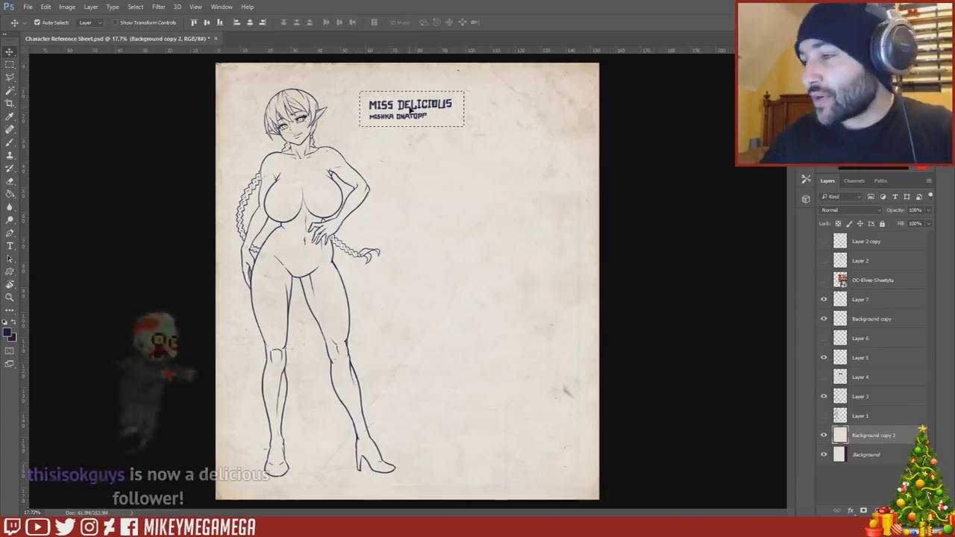
click(872, 357)
click(871, 341)
click(871, 358)
- Show the coloured elf reference illustration, move it into the empty space beside the figure and clear the selection
click(823, 281)
drag(472, 181, 391, 207)
drag(349, 267, 504, 270)
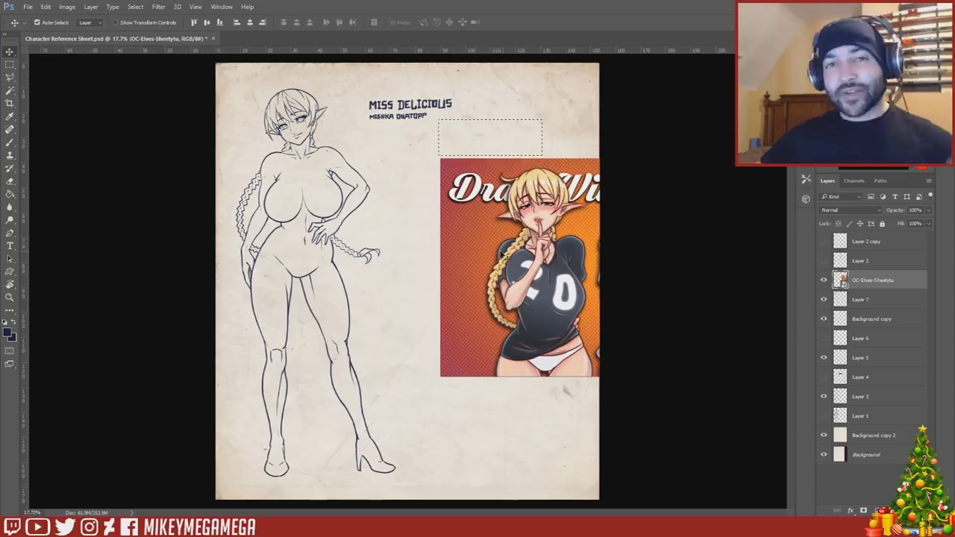
key(ctrl+d)
drag(0, 77, 0, 78)
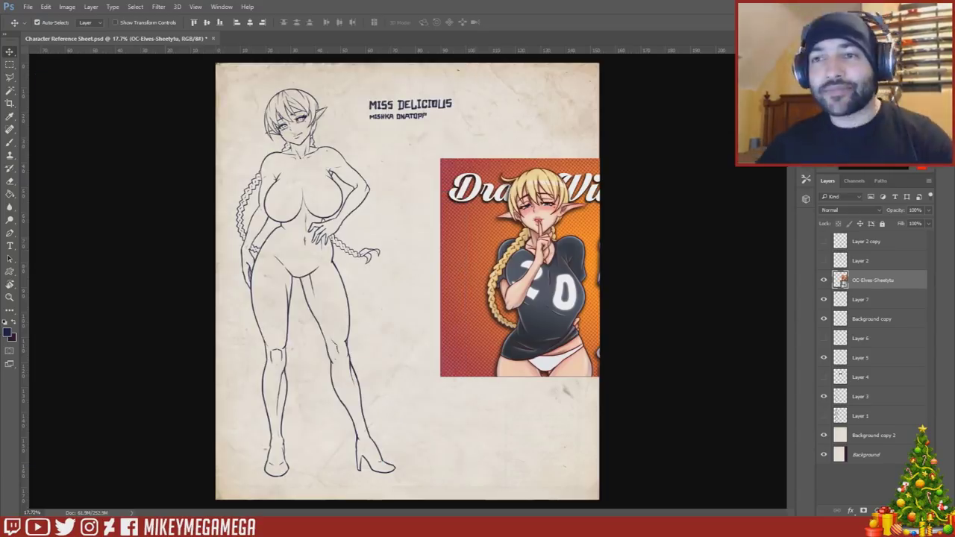
- Hide the coloured elf reference illustration
scroll(176, 243, up, 2)
click(176, 243)
click(9, 141)
click(823, 281)
click(9, 65)
click(53, 142)
- Move the title lettering on Layer 5 into the sheet's top-left corner and hide that layer
key(ctrl+0)
click(869, 361)
drag(465, 119, 229, 78)
click(126, 193)
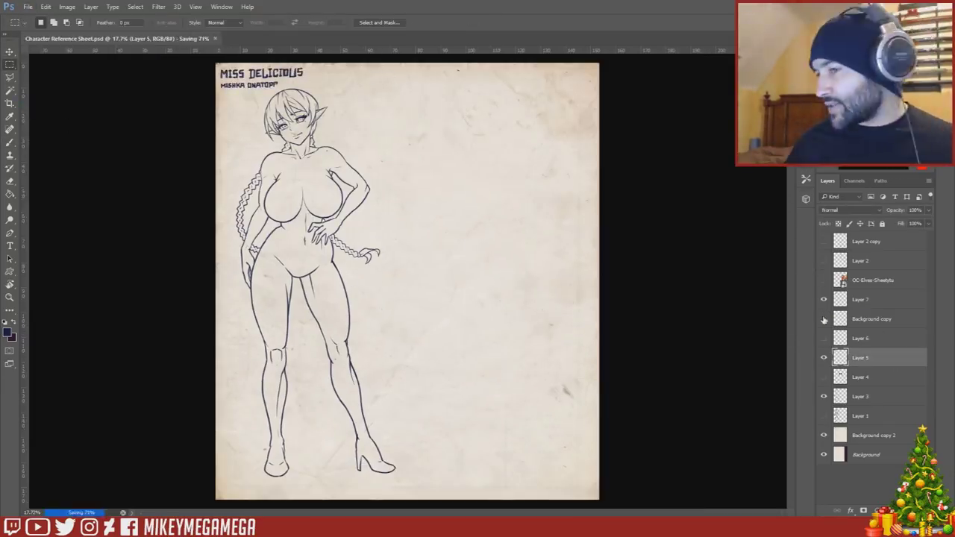
click(824, 358)
- Try to flatten the image and select its paper area with the Magic Wand
right_click(869, 373)
click(786, 386)
key(w)
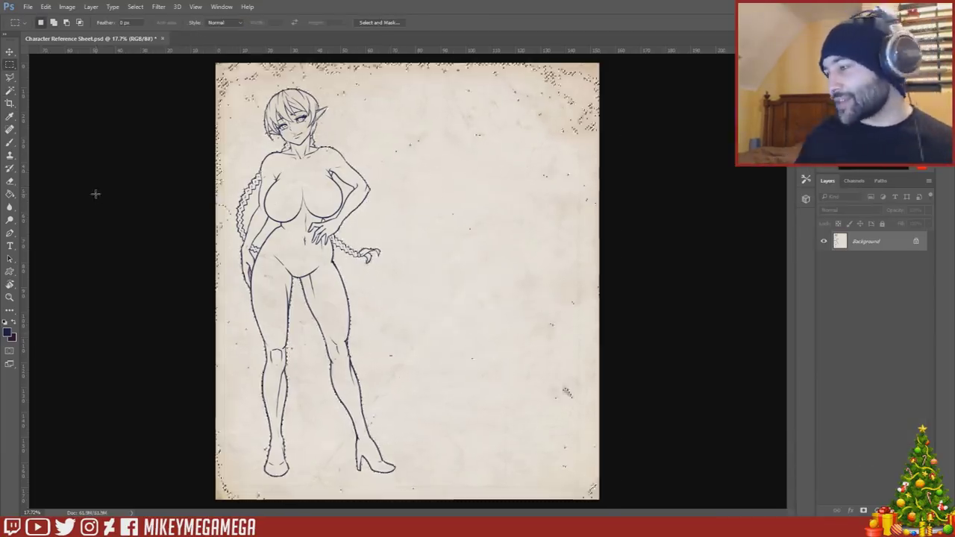
key(m)
key(ctrl+z)
- Duplicate Layer 7 and the Background copy layer, stacking both duplicates above the original Layer 7
right_click(883, 300)
click(791, 120)
click(475, 279)
click(824, 319)
click(876, 340)
drag(871, 338, 871, 310)
- Duplicate Layer 3 and place the copy directly beneath Background copy 3
right_click(884, 435)
click(791, 119)
click(475, 279)
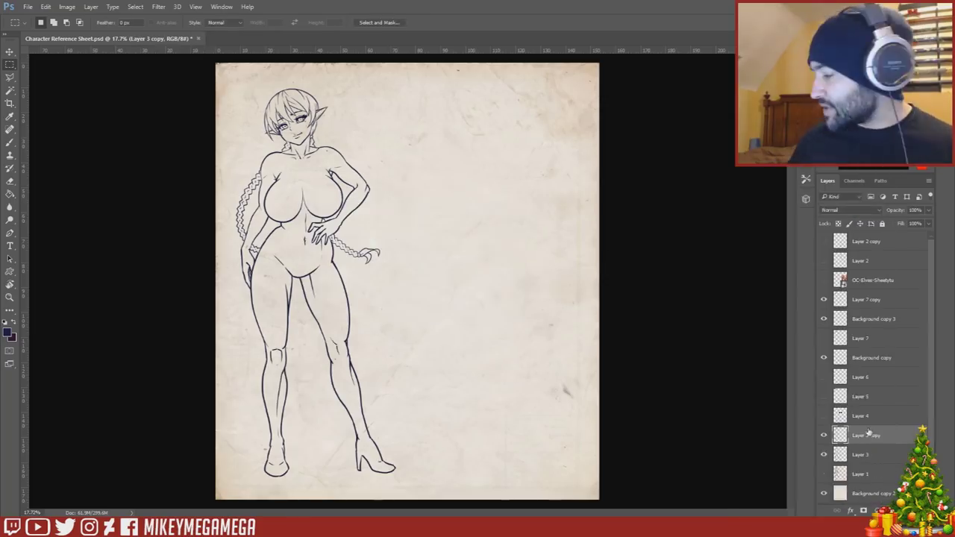
drag(870, 435, 870, 329)
- Merge the duplicated hair, backing and body layers into Layer 3 copy and hide Background copy and Layer 3
right_click(873, 300)
click(789, 363)
right_click(871, 300)
click(788, 363)
click(824, 301)
click(823, 301)
click(823, 338)
click(824, 416)
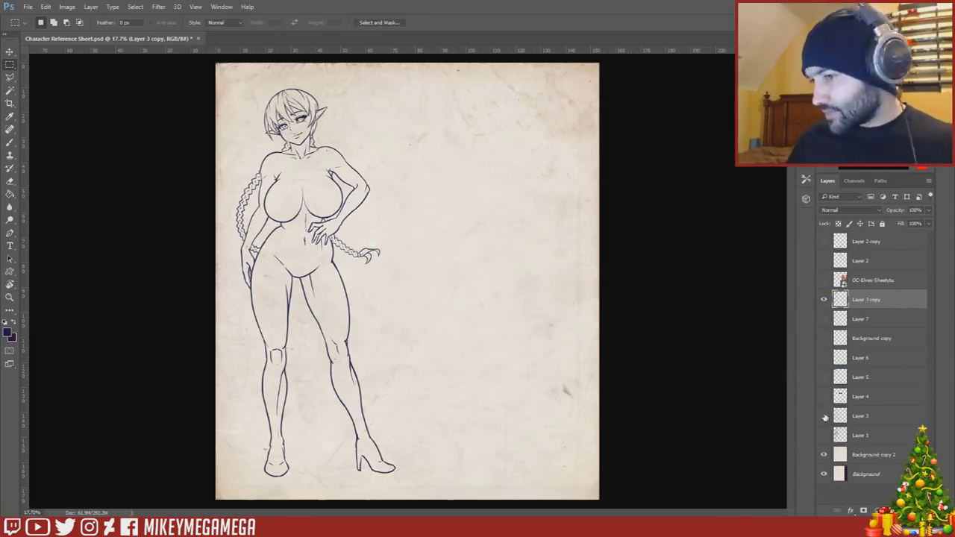
- Move the merged figure on Layer 3 copy horizontally to the right half of the sheet
key(v)
drag(262, 333, 300, 334)
drag(306, 121, 507, 121)
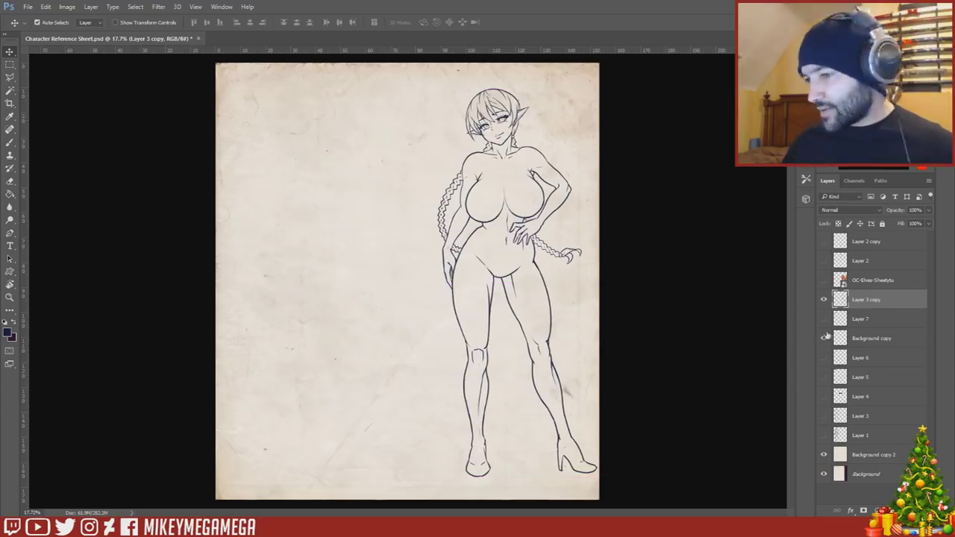
- Hide Background copy, duplicate Layer 3 copy, place the duplicate figure on the left half of the sheet, and save the file
click(824, 338)
click(825, 320)
click(824, 416)
click(824, 300)
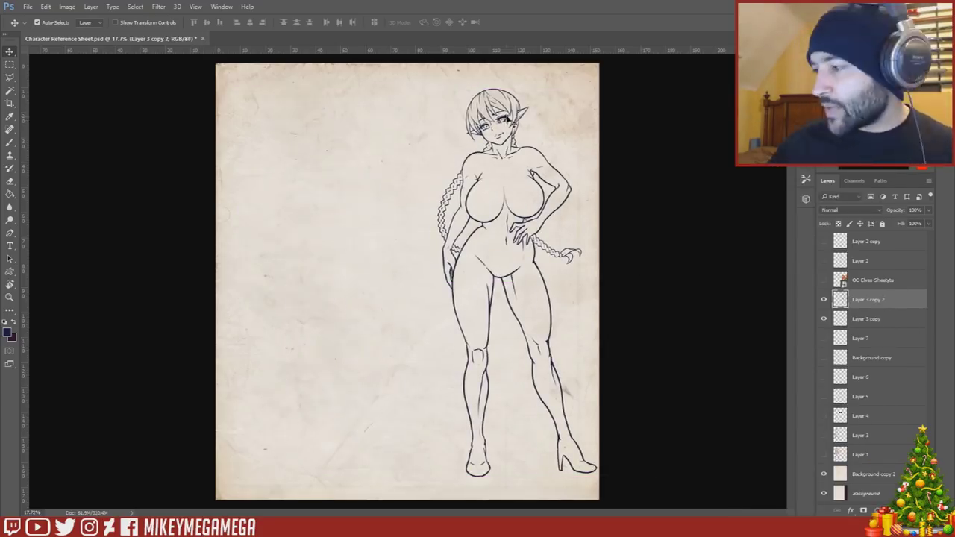
click(28, 6)
click(72, 132)
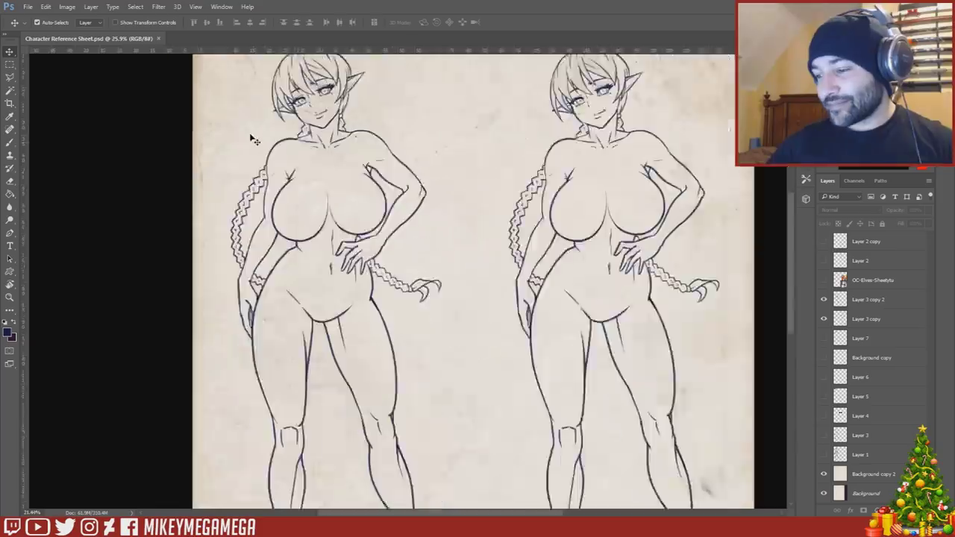
scroll(252, 138, down, 3)
click(854, 300)
click(45, 6)
mouse_move(97, 220)
click(196, 284)
key(m)
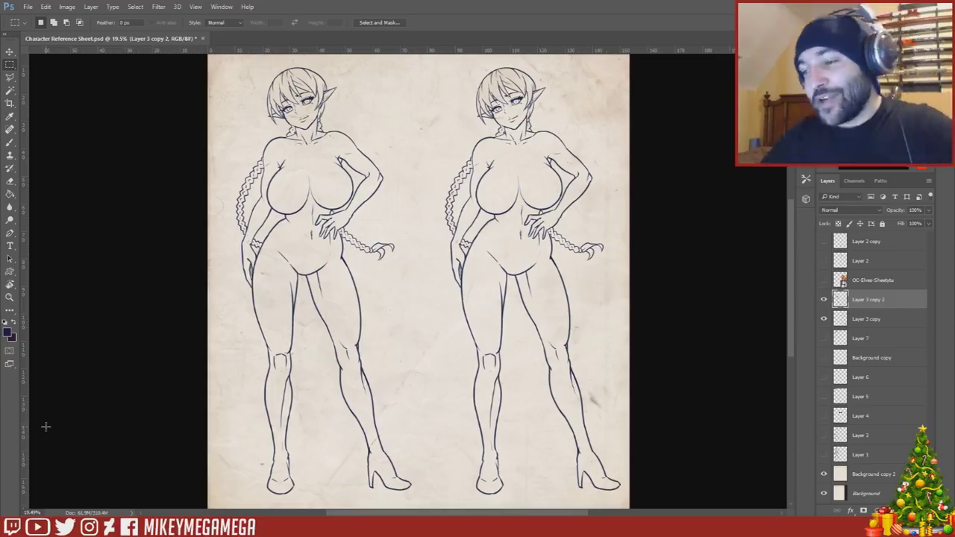
key(b)
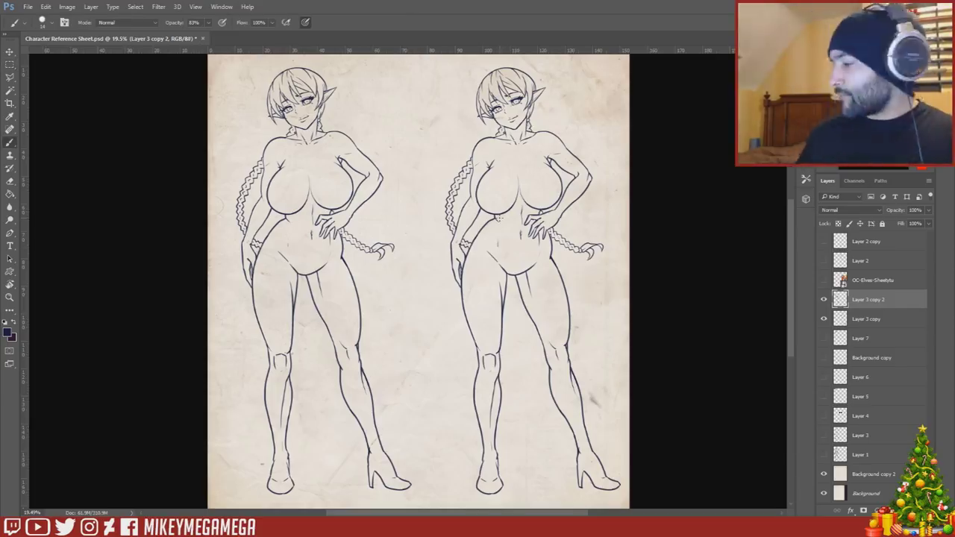
- Try to push the left figure's outer thigh line on Layer 3 copy 2 with an enlarged Smudge brush, and undo the stroke
key(e)
click(9, 220)
click(9, 207)
click(58, 225)
click(10, 220)
click(53, 238)
scroll(247, 231, up, 3)
click(13, 208)
click(58, 225)
key(bracketright)
key(bracketright)
key(bracketright)
key(bracketright)
key(bracketright)
key(bracketright)
key(bracketright)
key(bracketright)
key(bracketright)
key(bracketright)
key(bracketright)
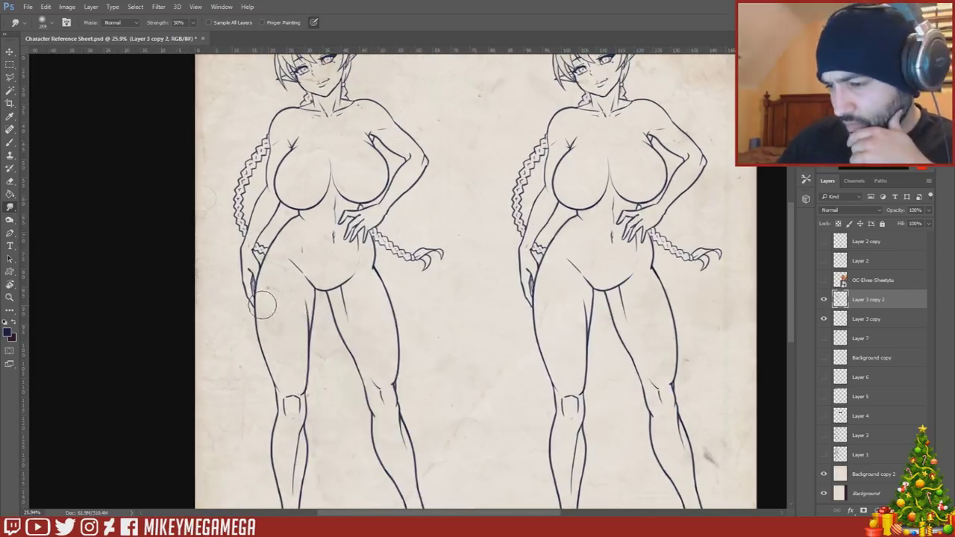
right_click(277, 244)
click(382, 324)
drag(281, 329, 277, 366)
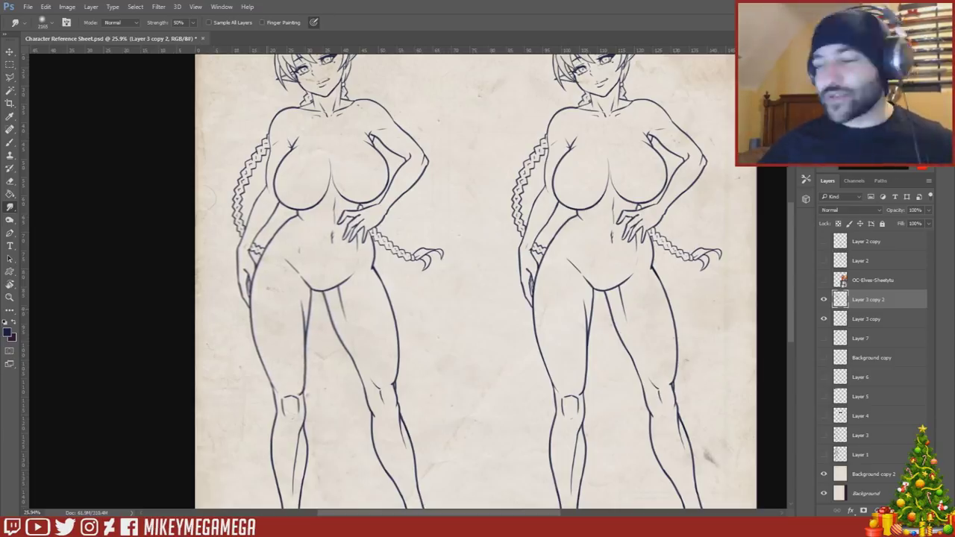
key(ctrl+z)
click(9, 64)
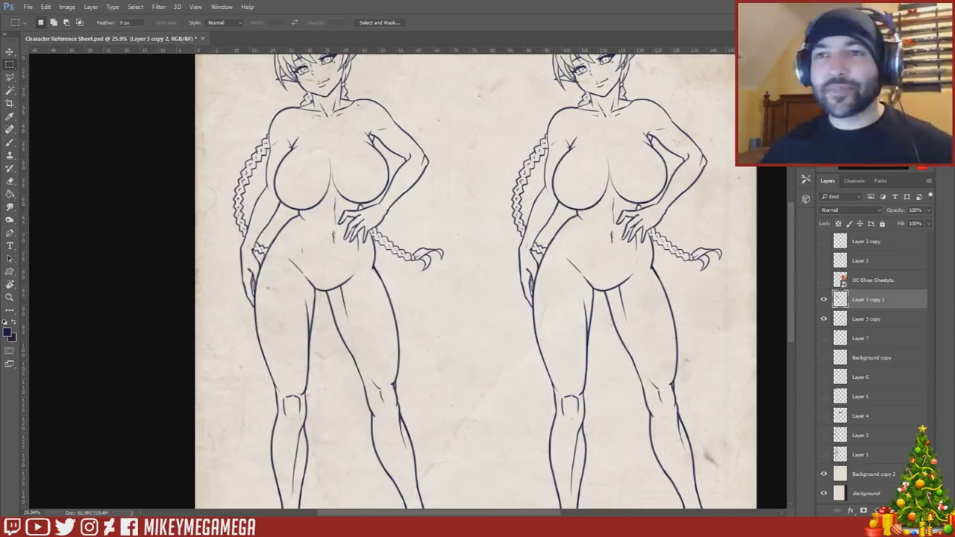
scroll(287, 177, up, 5)
click(10, 182)
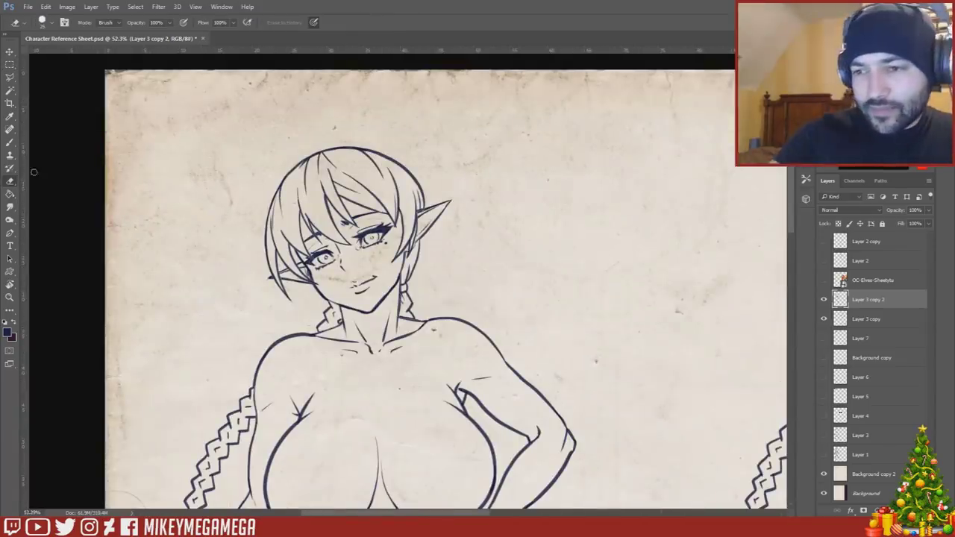
scroll(284, 143, down, 4)
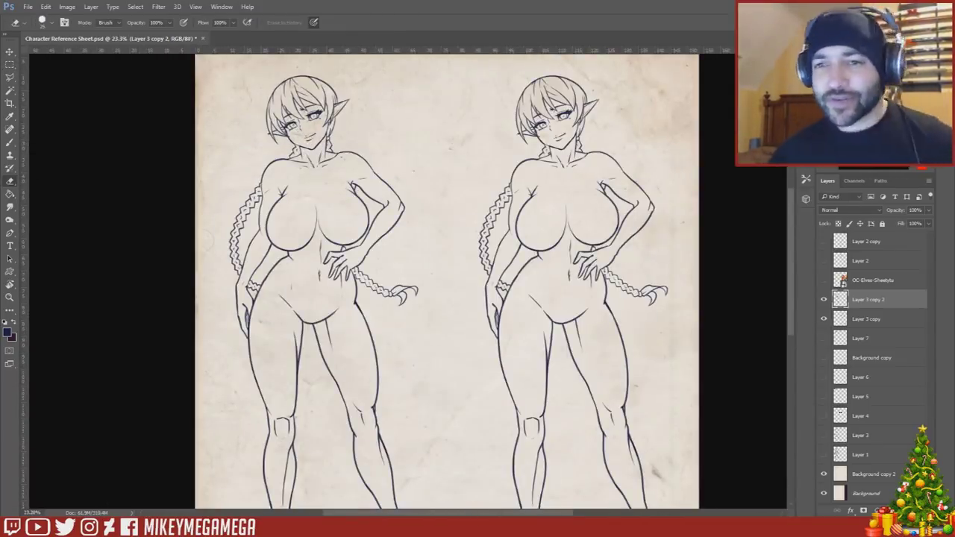
click(158, 6)
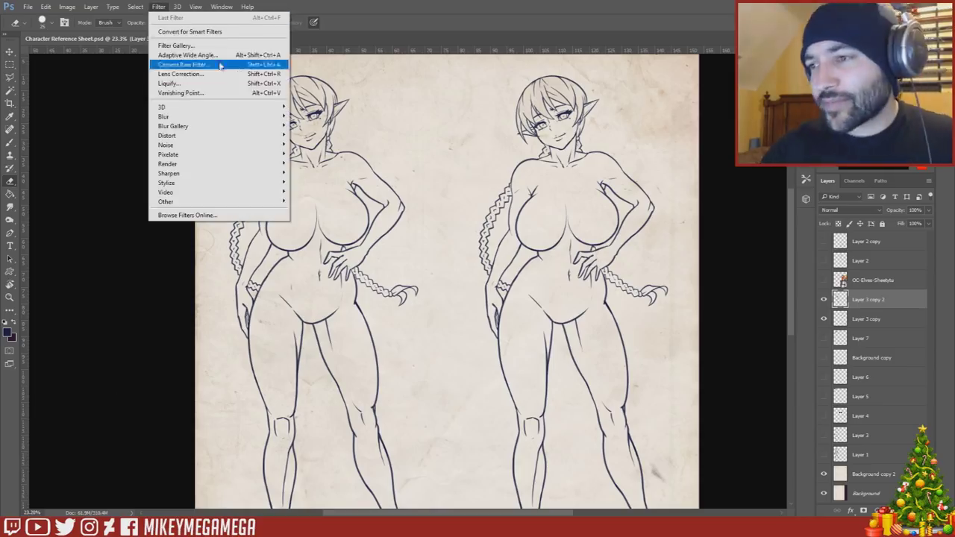
click(179, 42)
click(577, 310)
click(577, 347)
scroll(589, 336, down, 5)
click(577, 355)
click(579, 366)
scroll(596, 298, up, 5)
click(589, 230)
scroll(597, 239, down, 2)
key(Escape)
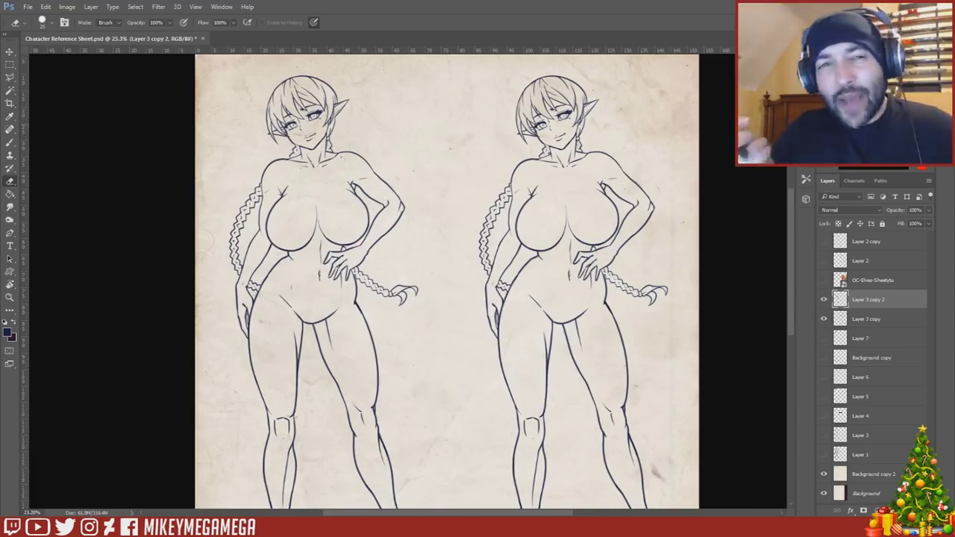
click(158, 7)
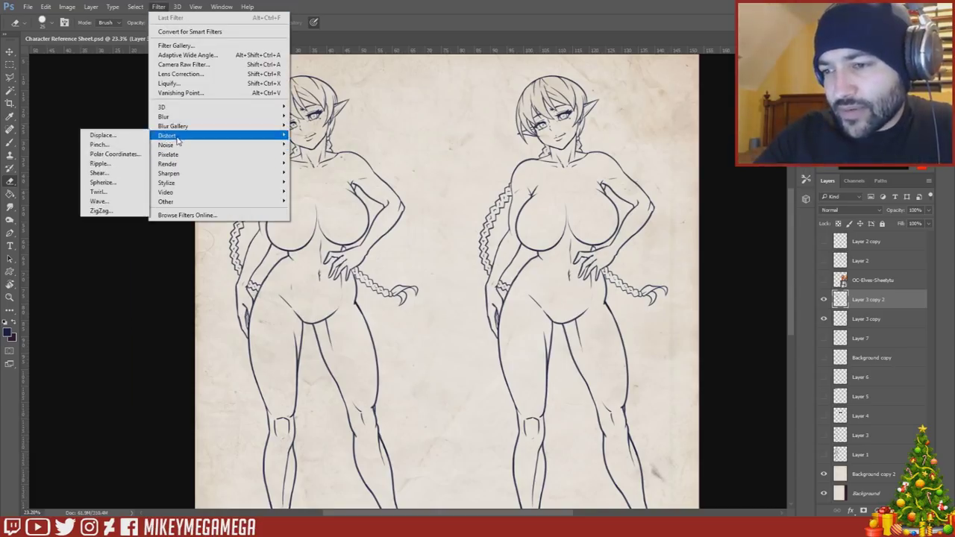
mouse_move(177, 176)
mouse_move(168, 135)
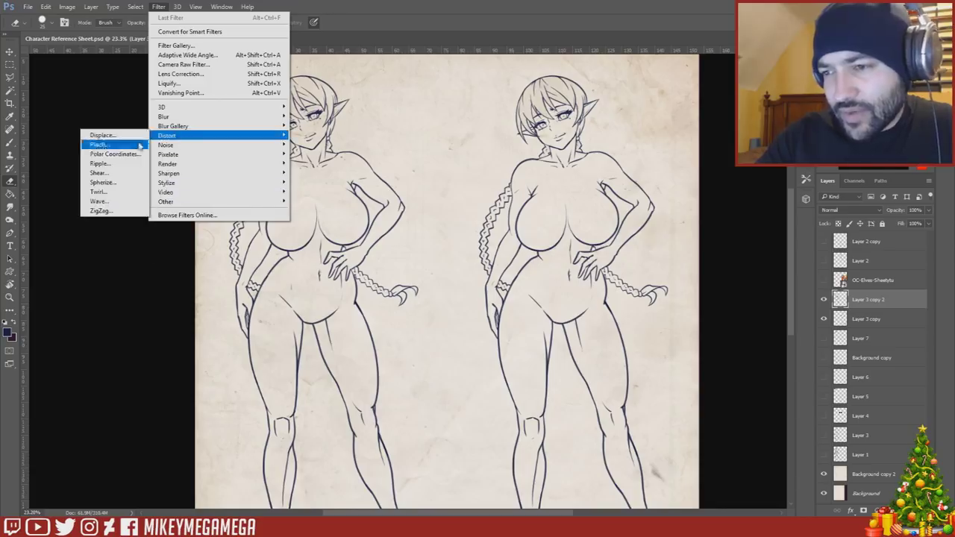
click(105, 132)
click(275, 178)
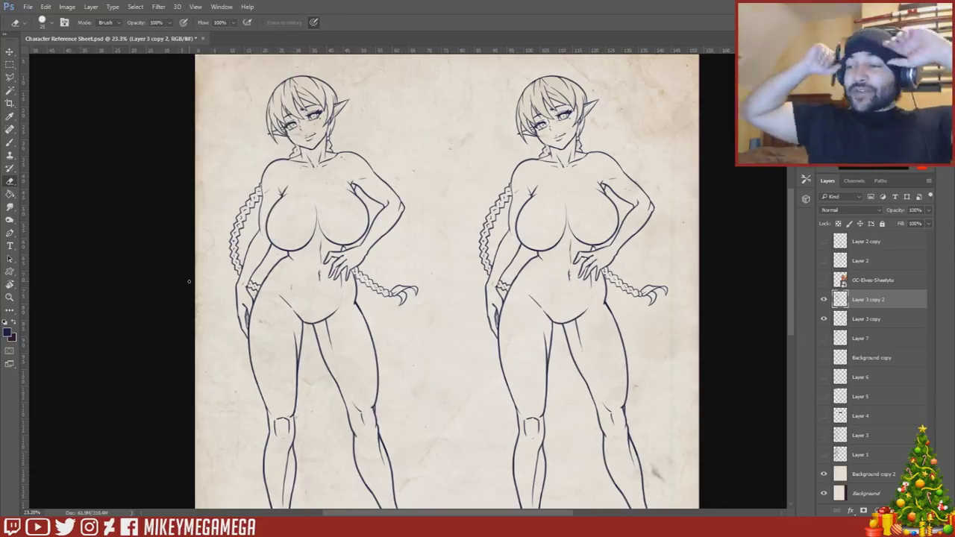
- Add a new layer directly above Background copy 2
scroll(213, 222, down, 3)
click(873, 473)
key(ctrl+shift+n)
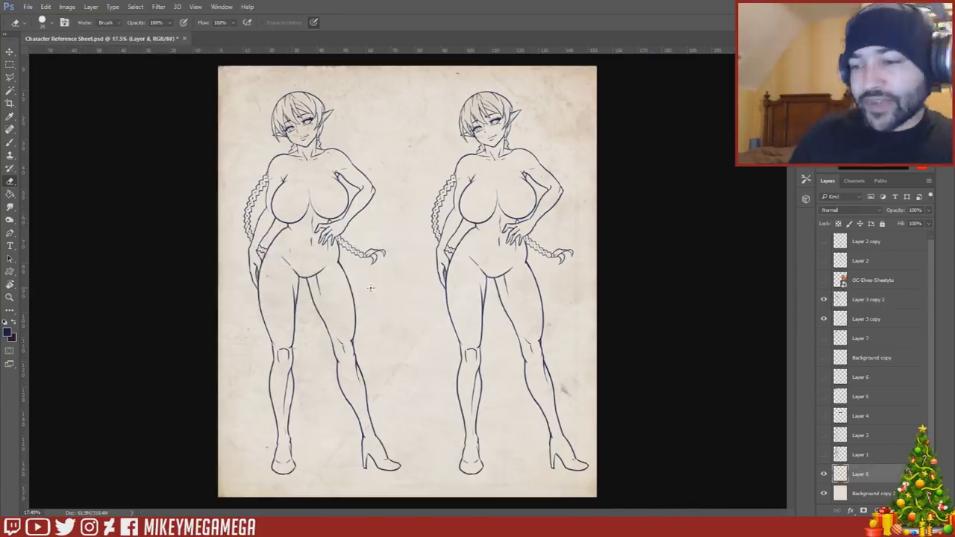
key(Return)
- Fill the new background layer with a vertical linear gradient running from dark grey at the head end to light grey at the feet
click(12, 337)
click(247, 331)
key(Return)
click(6, 332)
click(244, 392)
key(Return)
key(shift+g)
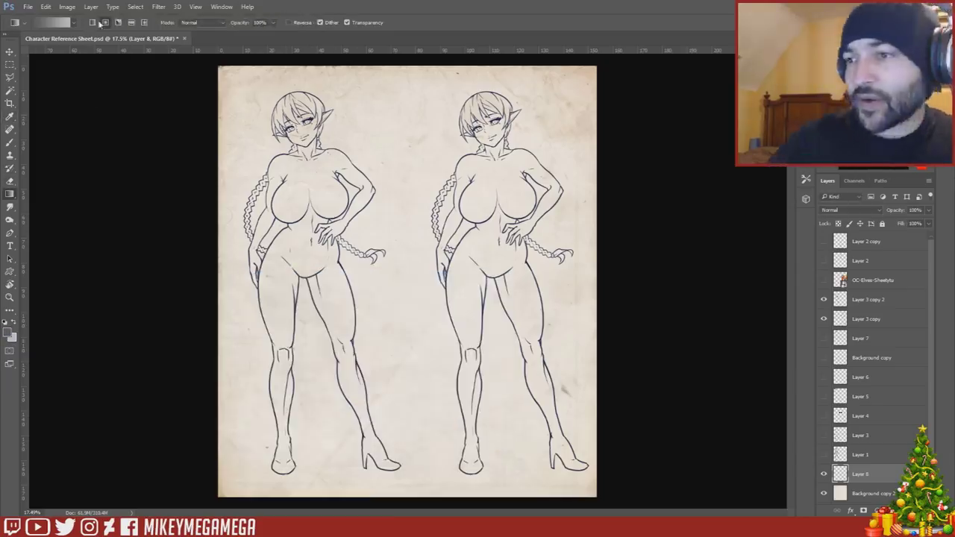
click(93, 23)
drag(407, 82, 407, 485)
- Select the area outside the left figure on Layer 3 copy 2 with the Magic Wand and add a new layer beneath that line art
key(w)
click(868, 299)
click(390, 347)
key(ctrl+shift+n)
key(Return)
- Set the two gradient colours to pale skin tones, using #fff3d8 for the first one
key(i)
click(7, 332)
click(259, 307)
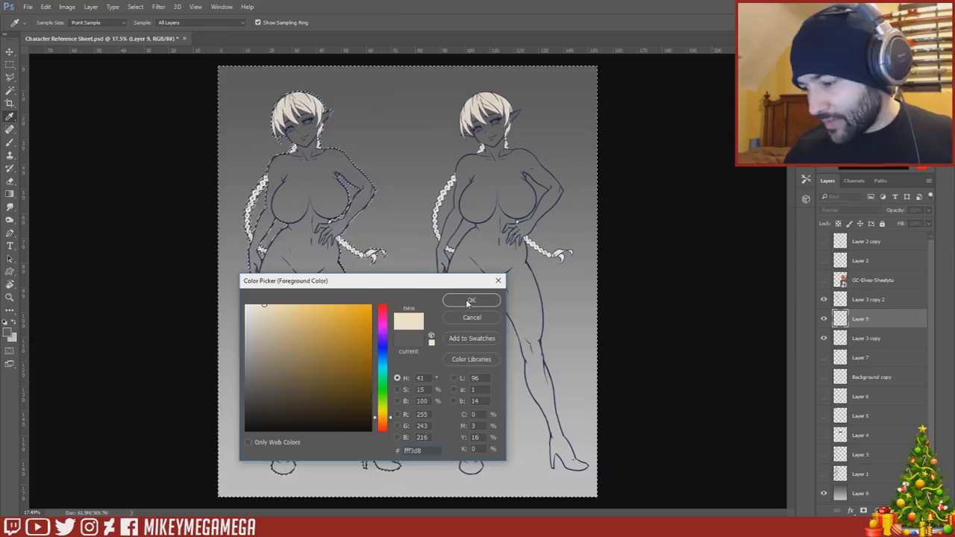
click(468, 302)
key(x)
click(8, 333)
click(275, 310)
click(470, 300)
- Invert the selection, fill the left figure's body on Layer 9 with the vertical skin-tone gradient, and deselect
key(g)
drag(314, 398, 314, 447)
key(ctrl+z)
click(136, 7)
click(143, 48)
drag(304, 112, 304, 467)
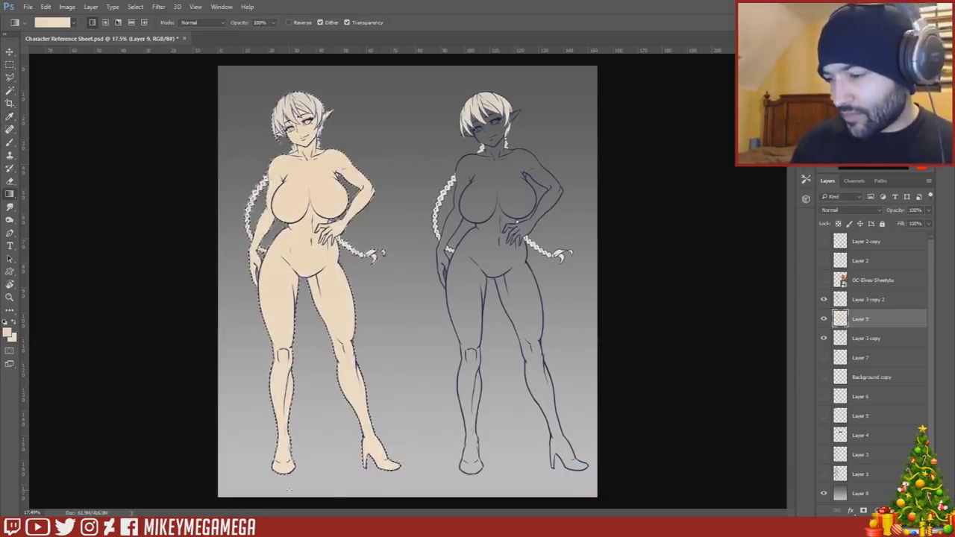
key(m)
click(111, 270)
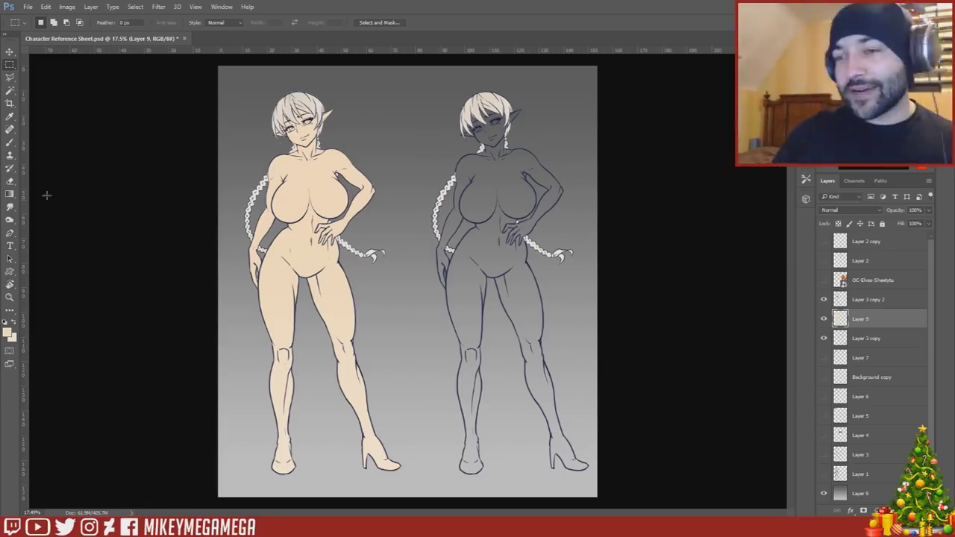
- Select the area outside the right figure on Layer 3 copy with the Magic Wand, adding the gaps between the arms and torso
key(w)
key(alt+bracketleft)
click(263, 110)
scroll(262, 91, up, 5)
click(868, 300)
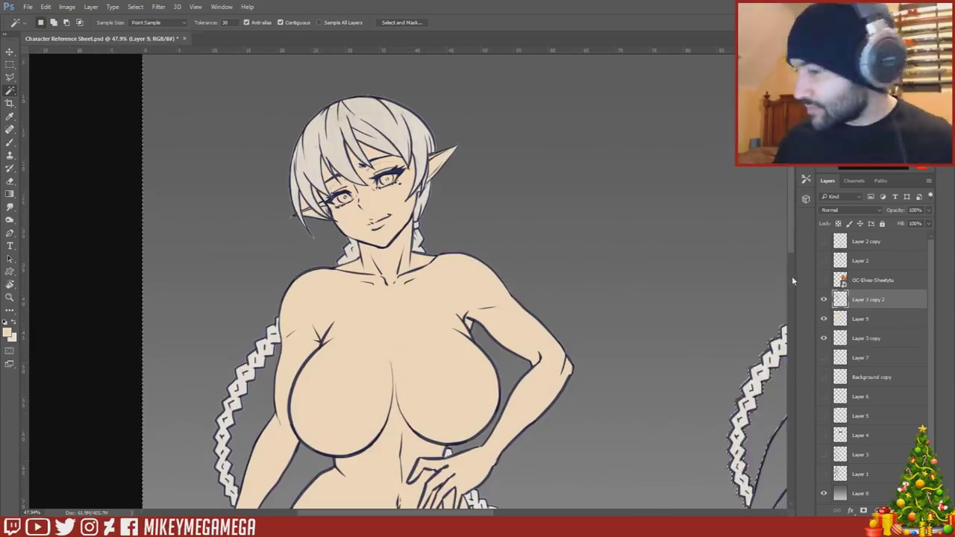
click(860, 320)
scroll(478, 298, right, 5)
click(867, 338)
click(694, 313)
shift+click(618, 388)
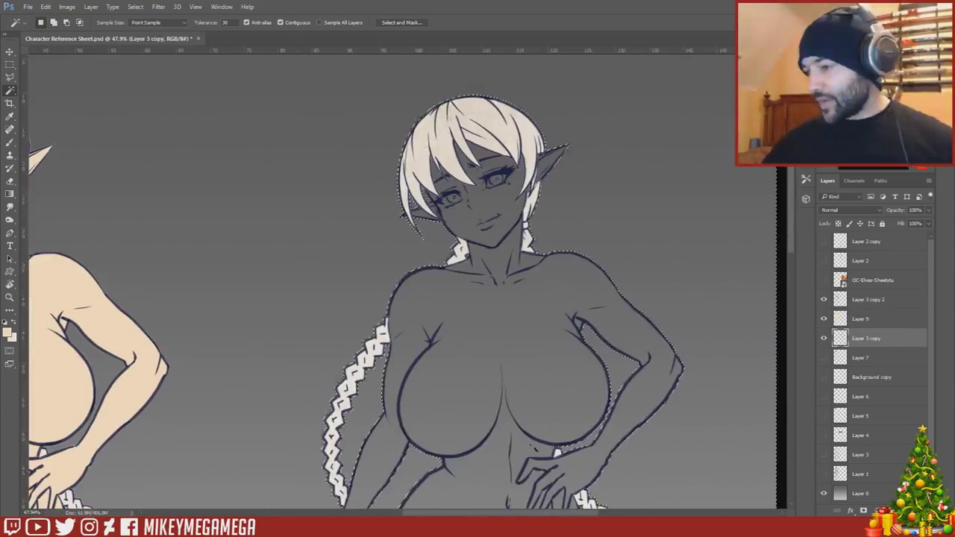
scroll(531, 358, down, 8)
shift+click(409, 203)
shift+click(439, 250)
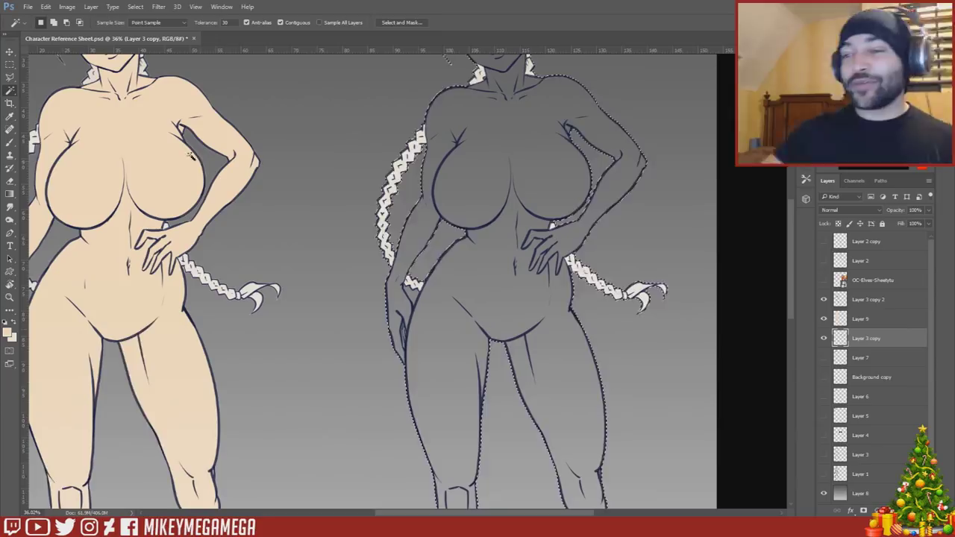
- Add a new layer beneath Layer 3 copy, fill the right figure's body with the skin-tone gradient, and deselect
click(854, 356)
click(904, 511)
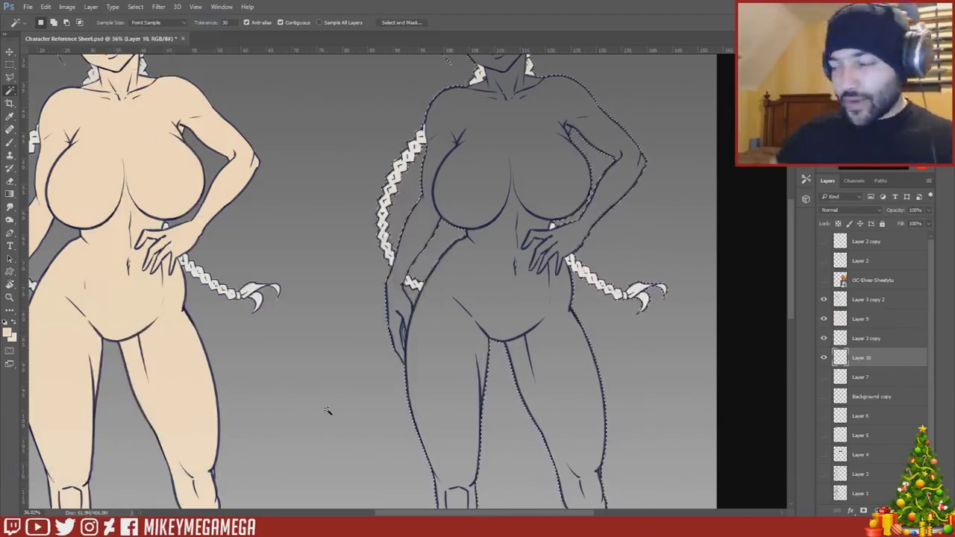
scroll(328, 411, down, 3)
key(g)
drag(471, 239, 532, 408)
key(m)
click(159, 302)
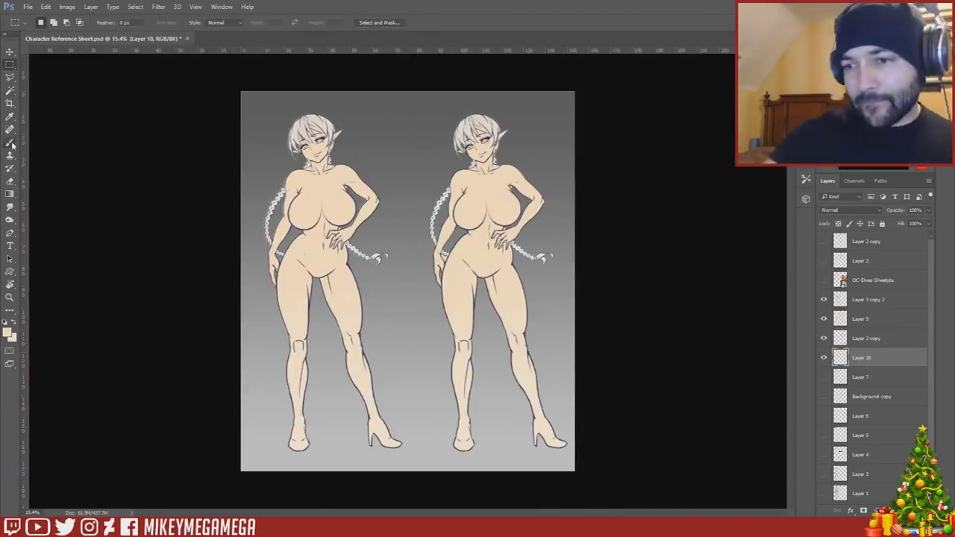
- Choose a soft 322 px brush and sample the dark grey of the background as the painting colour
click(9, 142)
right_click(294, 366)
click(383, 389)
alt+click(393, 131)
- Add a new layer directly above the gradient on Layer 8
scroll(859, 456, down, 3)
click(860, 456)
click(91, 6)
mouse_move(105, 19)
click(222, 19)
key(Return)
- Paint soft grey ground shadows between the feet of both figures with pen-pressure opacity enabled
click(305, 23)
click(222, 23)
mouse_move(309, 444)
mouse_down()
mouse_move(354, 443)
mouse_move(313, 445)
mouse_up()
drag(486, 443, 537, 442)
drag(321, 440, 347, 440)
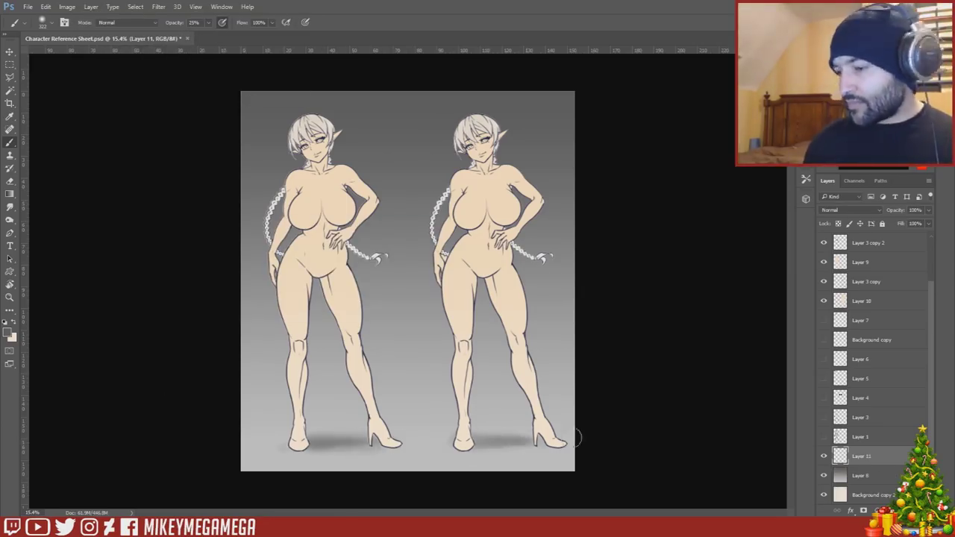
key(m)
- Select the small gap between the right figure's wrist and hip with the Magic Wand and clear its skin fill on Layer 10
click(890, 263)
scroll(324, 133, up, 3)
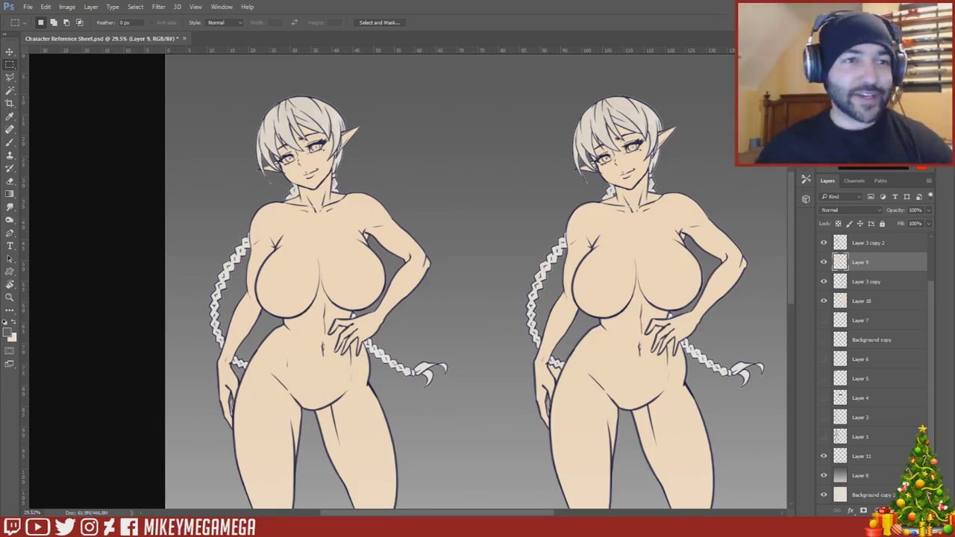
scroll(186, 441, up, 5)
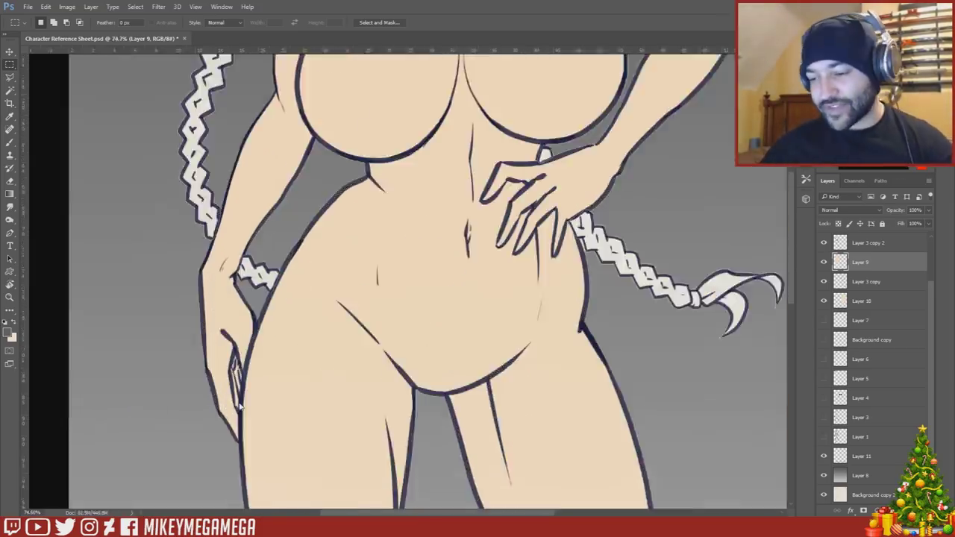
scroll(185, 372, down, 8)
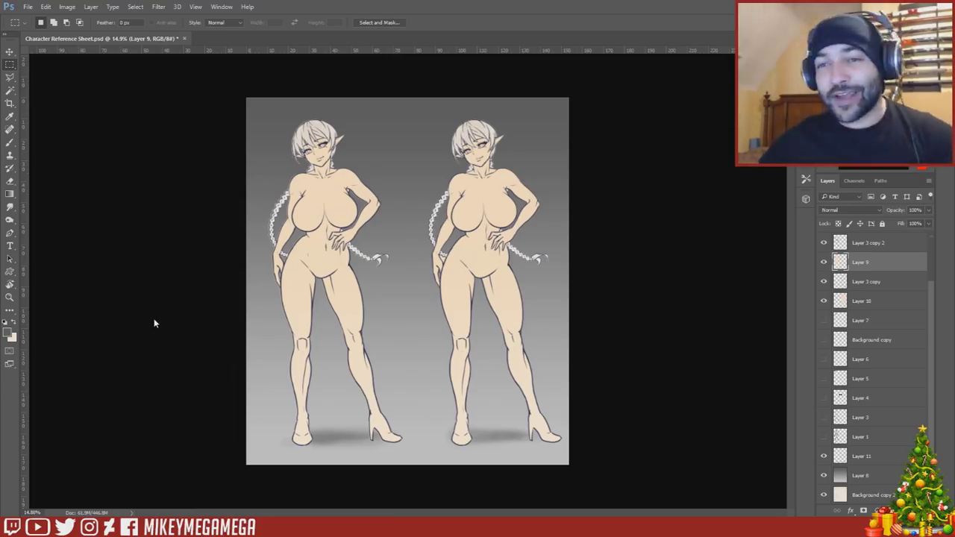
scroll(155, 323, up, 1)
scroll(445, 260, up, 8)
key(w)
scroll(866, 309, up, 1)
click(866, 310)
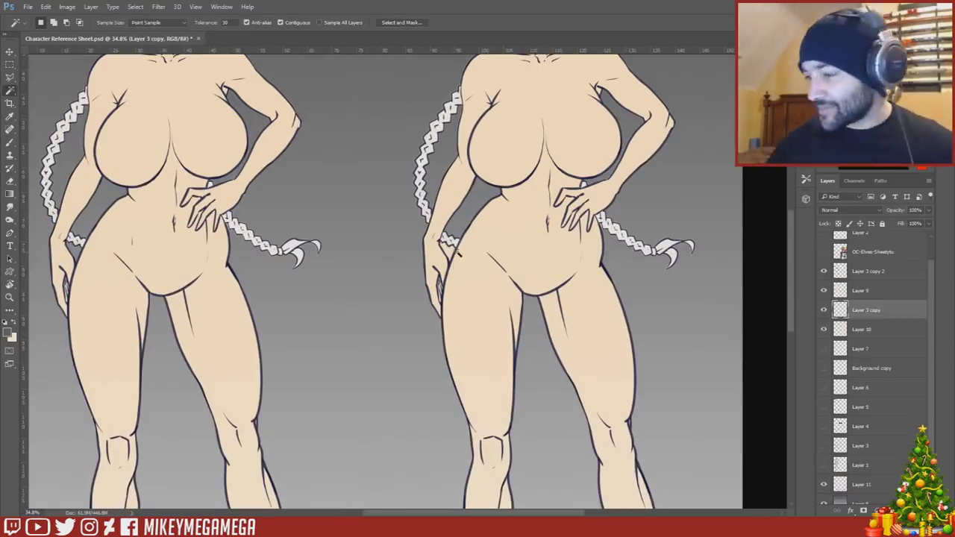
click(447, 252)
click(861, 329)
key(m)
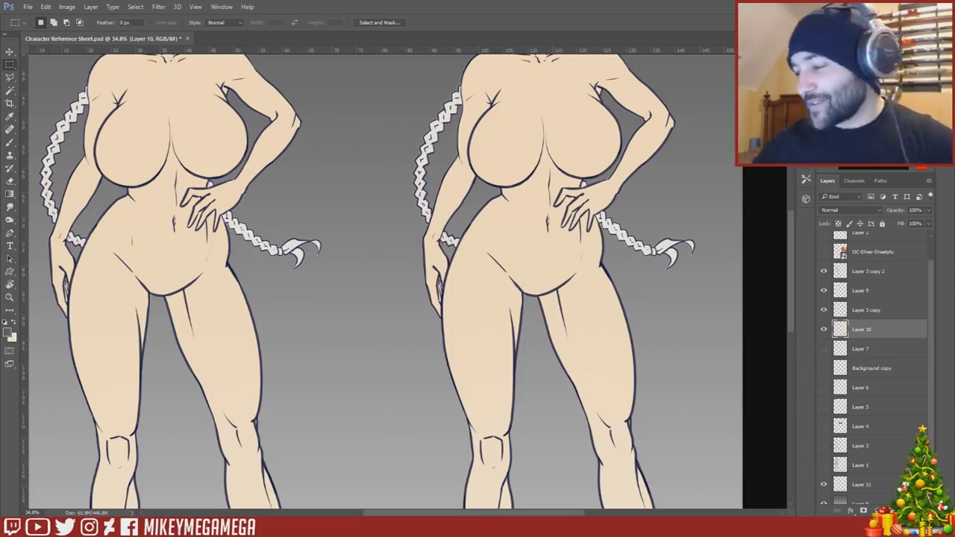
- Set the foreground colour to near-black and the brush to 15 px with 100% hardness
scroll(609, 334, down, 5)
click(7, 332)
click(356, 425)
key(Return)
key(b)
right_click(297, 205)
drag(355, 252, 417, 234)
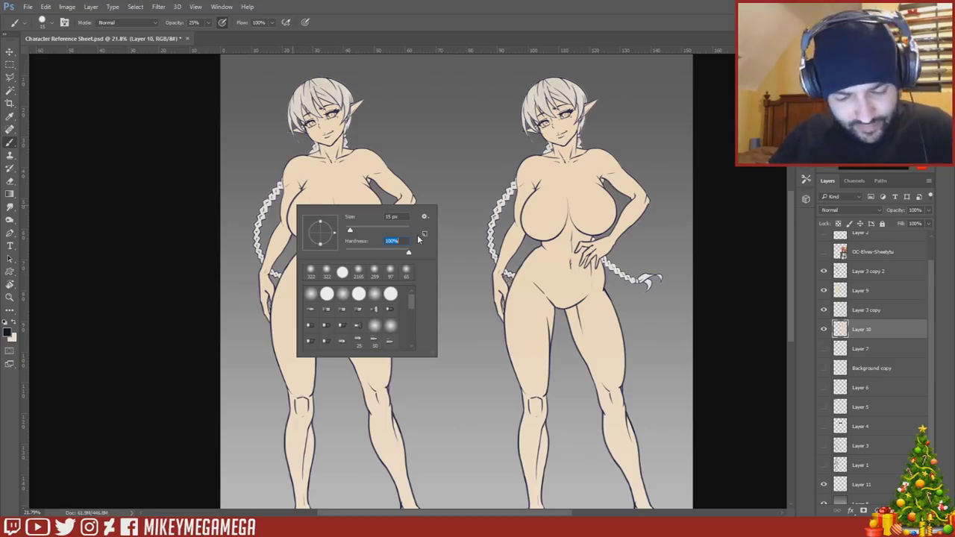
key(Return)
- Add a new layer named "bikini" directly above Layer 3 copy 2
click(863, 271)
click(90, 7)
mouse_move(168, 19)
click(224, 19)
text(bikini)
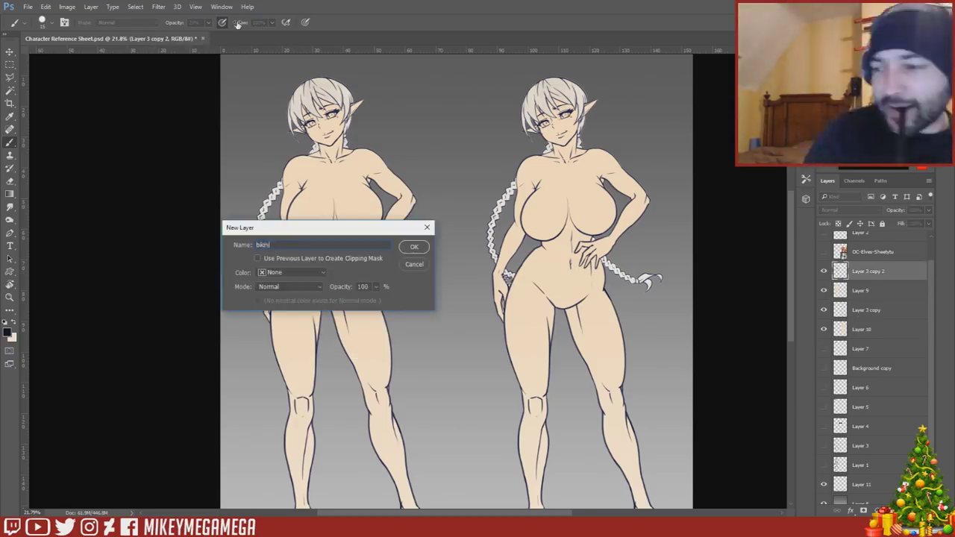
key(Return)
- Set the foreground colour to dark blue and the brush to 86% opacity, with pen pressure controlling size instead of opacity
scroll(337, 144, up, 7)
click(7, 333)
click(332, 382)
key(Return)
click(222, 22)
click(305, 22)
drag(208, 22, 236, 37)
drag(256, 284, 255, 318)
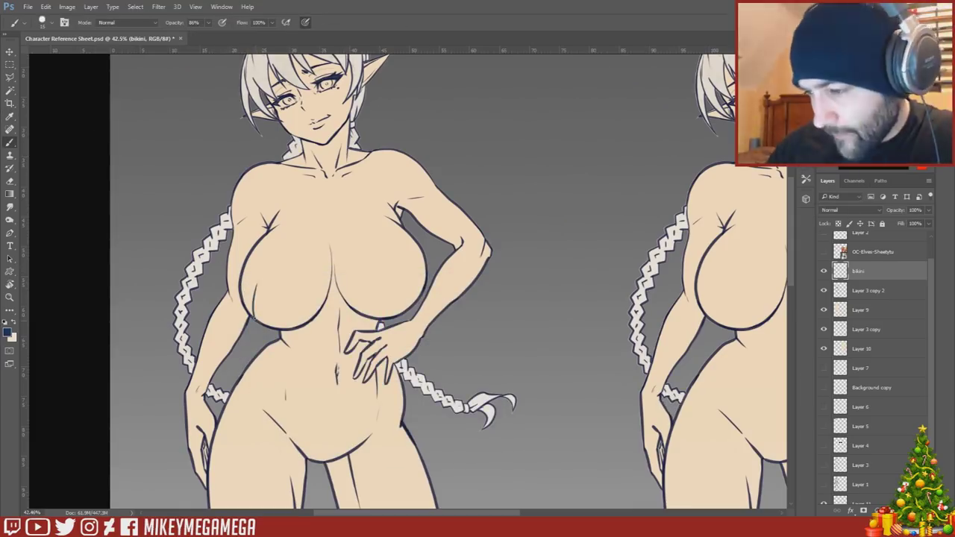
mouse_move(264, 263)
mouse_down()
mouse_move(286, 265)
mouse_move(288, 304)
mouse_up()
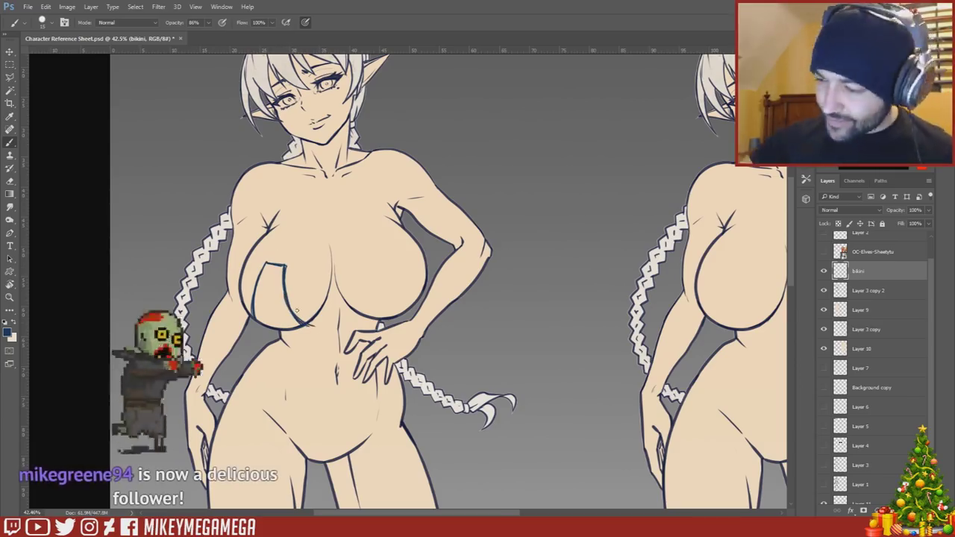
mouse_move(302, 154)
mouse_down()
mouse_move(284, 265)
mouse_move(303, 154)
mouse_move(267, 261)
mouse_move(283, 263)
mouse_up()
drag(278, 224, 270, 263)
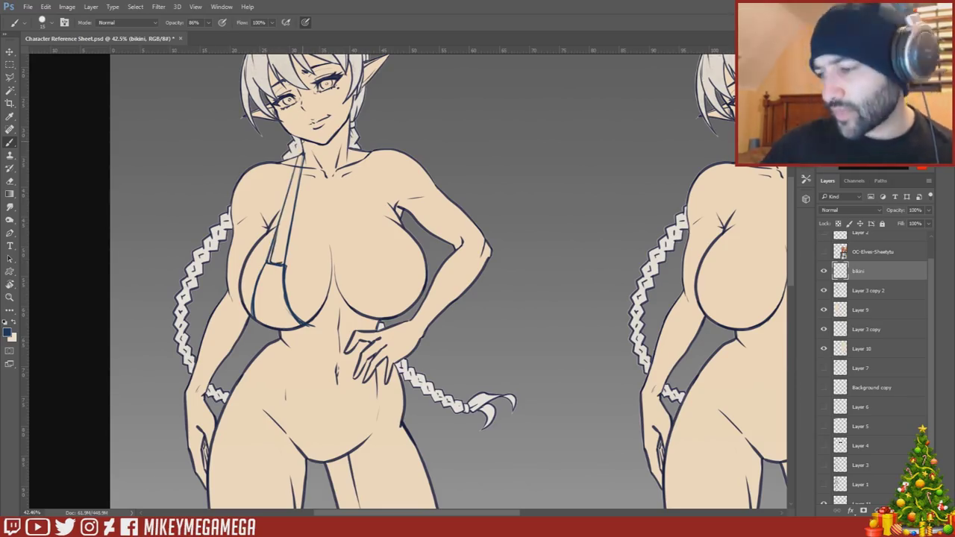
key(m)
drag(210, 132, 338, 358)
key(Delete)
key(ctrl+d)
key(b)
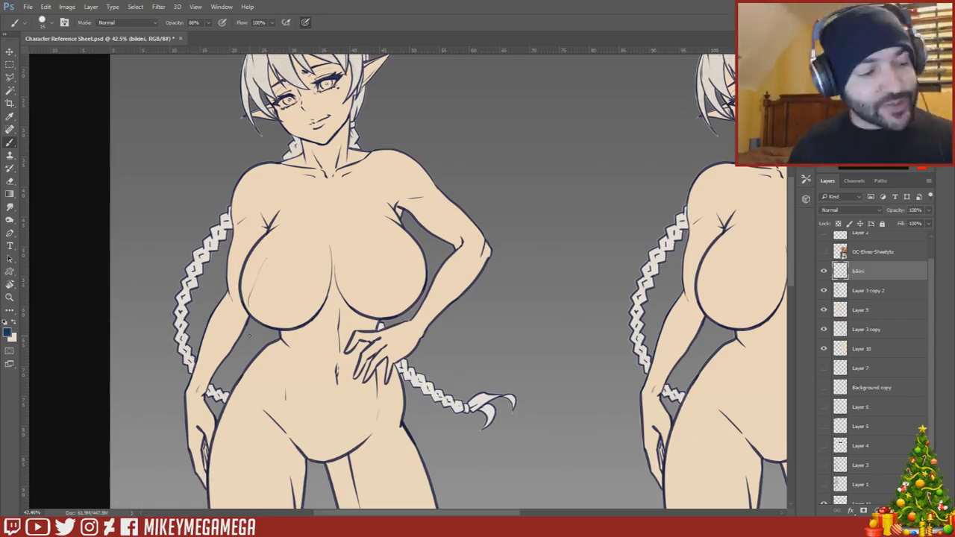
- Sketch the first bikini cup's side and top edges on the left figure and duplicate the bikini layer
mouse_move(252, 320)
mouse_down()
mouse_move(267, 256)
mouse_move(288, 259)
mouse_move(286, 276)
mouse_up()
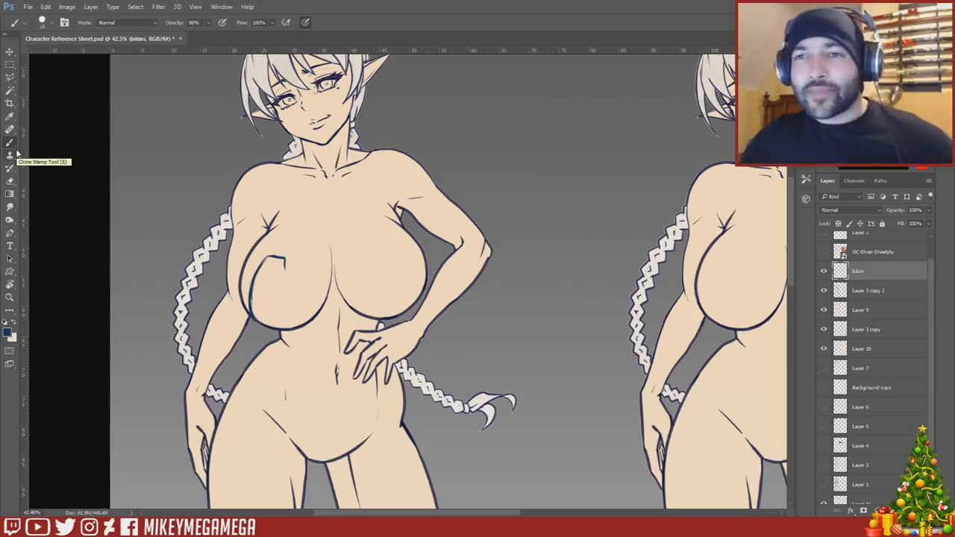
drag(284, 261, 308, 322)
right_click(877, 270)
click(805, 173)
key(Return)
- Flip the duplicated cup horizontally, move it to the opposite side of the chest and rotate it to fit
click(45, 7)
click(224, 329)
key(v)
drag(307, 284, 416, 270)
click(46, 7)
click(102, 211)
drag(429, 213, 416, 202)
drag(414, 253, 412, 250)
key(Return)
- Strengthen the copied cup's inner edge with the brush and draw the band joining the two cups
key(b)
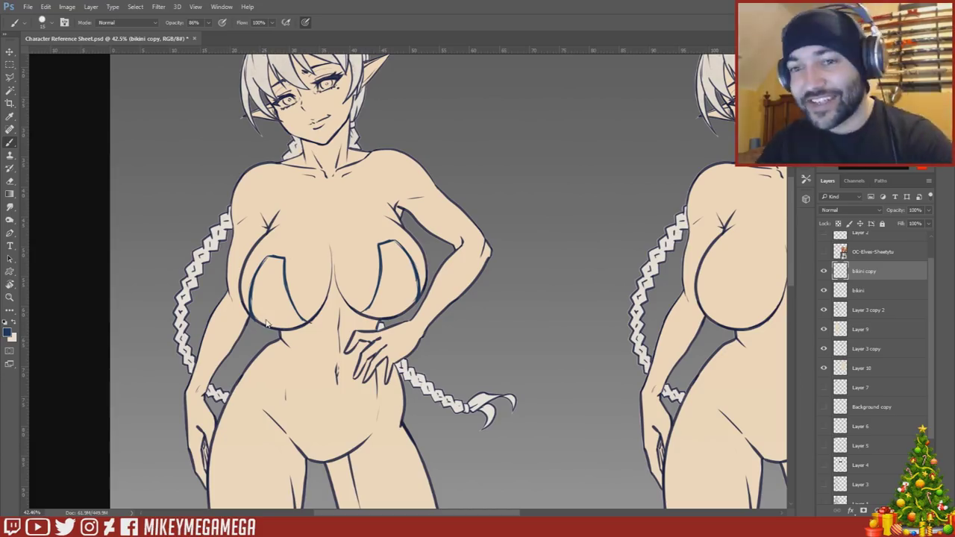
drag(379, 284, 362, 313)
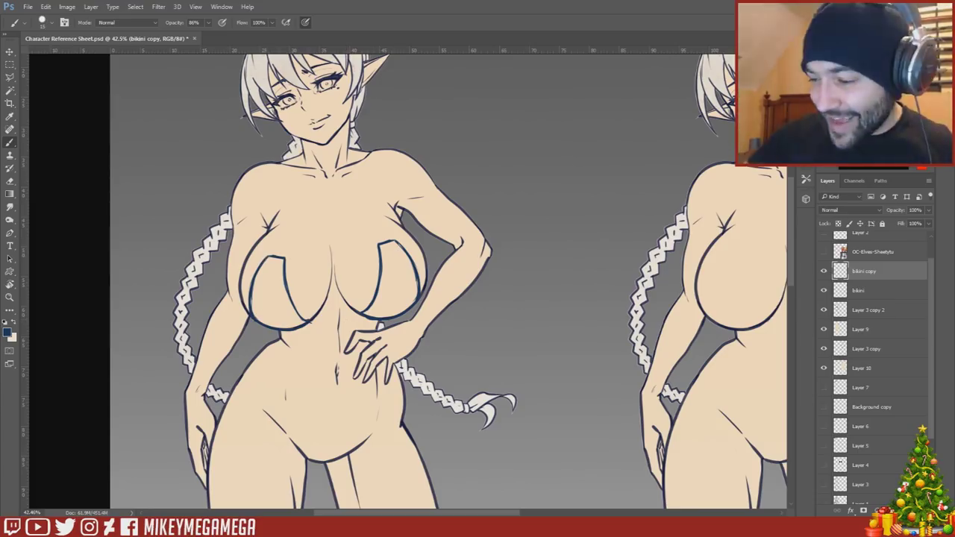
key(r)
mouse_move(449, 160)
mouse_down()
mouse_move(549, 217)
mouse_move(515, 307)
mouse_up()
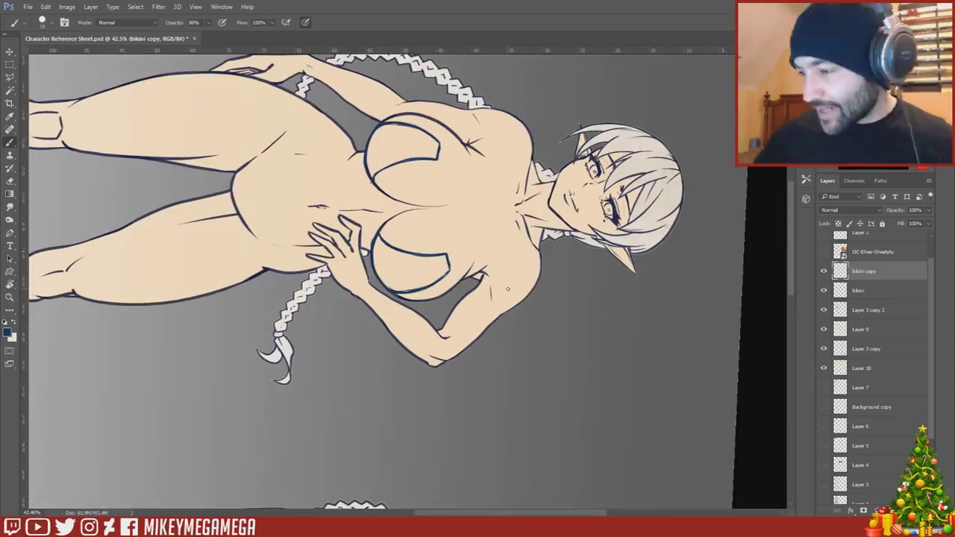
mouse_move(366, 173)
mouse_down()
mouse_move(372, 240)
mouse_move(377, 233)
mouse_up()
drag(375, 179, 387, 167)
- Sketch the outlines of both neck straps from the cup tops up to the neck
key(r)
drag(498, 287, 415, 194)
drag(284, 257, 303, 155)
drag(299, 178, 284, 257)
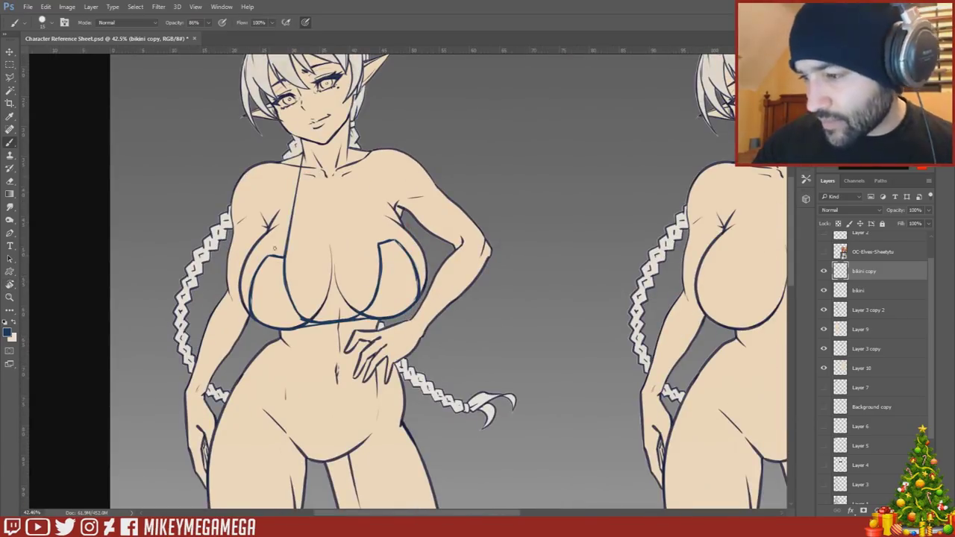
drag(297, 157, 269, 255)
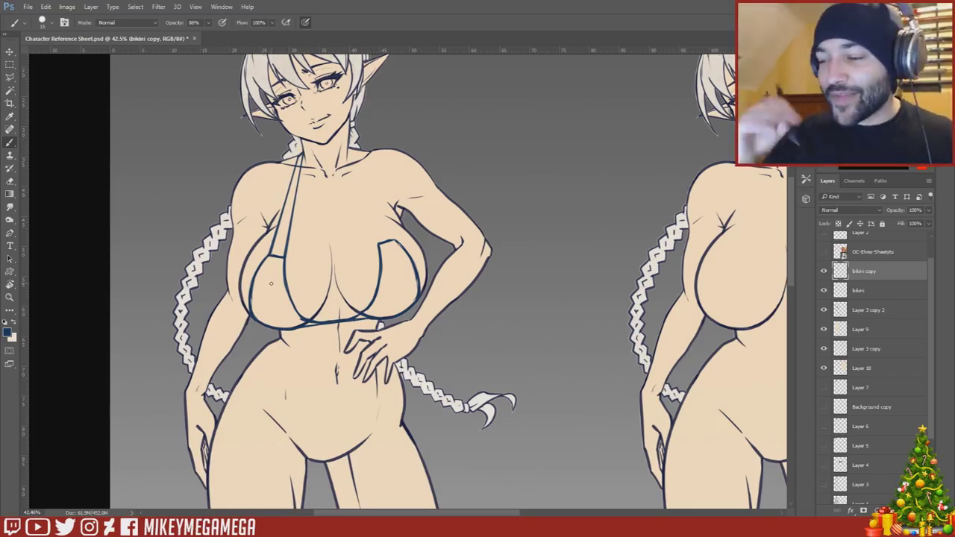
drag(348, 145, 379, 248)
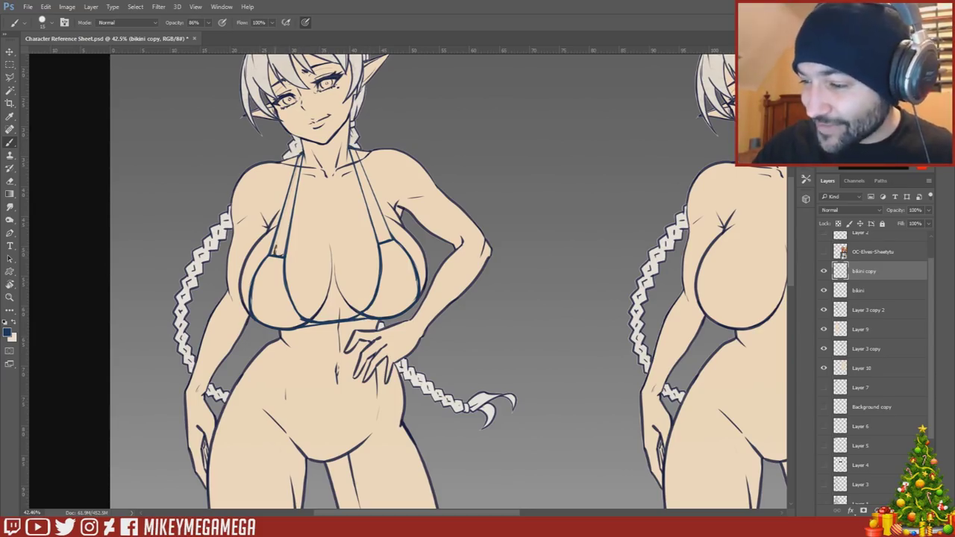
- Draw inner lines inside both neck straps to split each into two thin cords
drag(276, 253, 300, 156)
drag(286, 240, 301, 157)
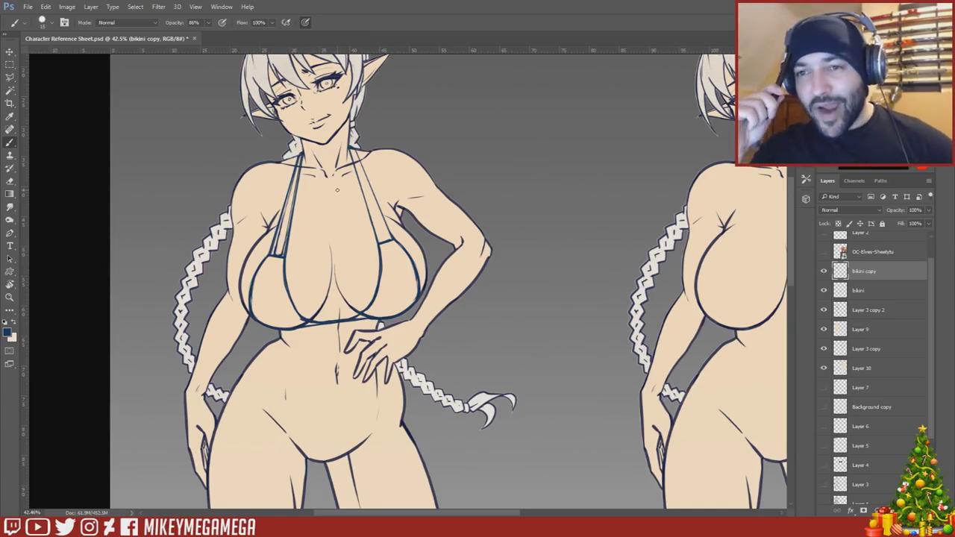
drag(352, 149, 374, 221)
drag(351, 151, 386, 239)
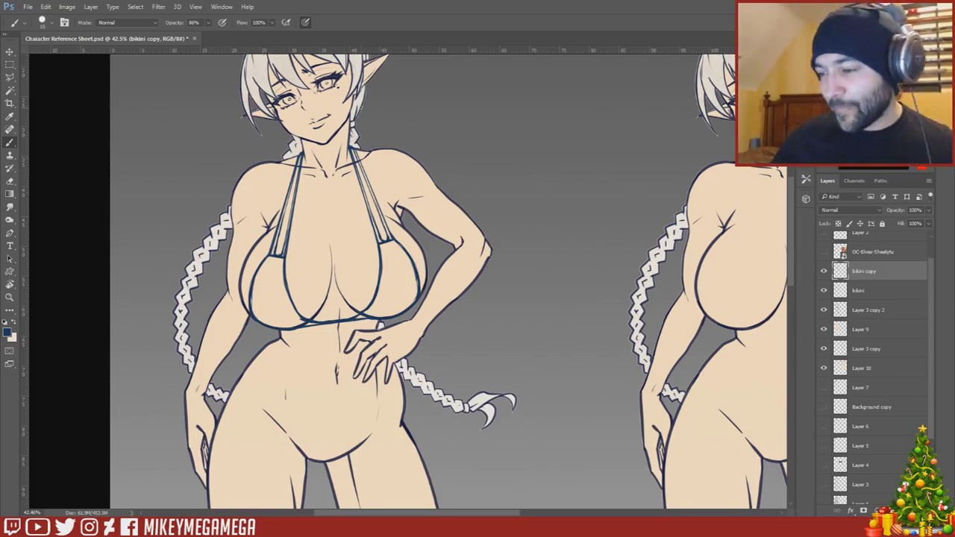
scroll(693, 253, down, 3)
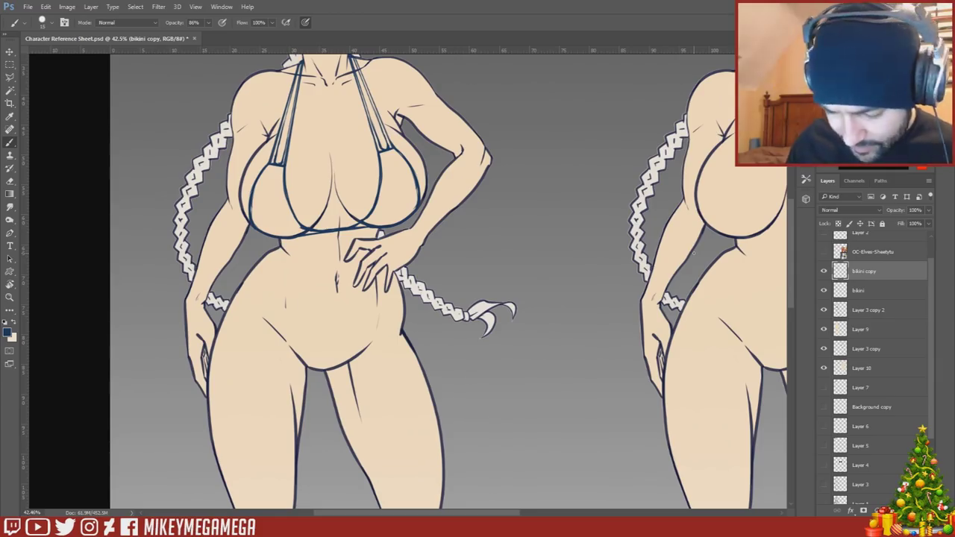
drag(308, 356, 308, 350)
mouse_move(326, 370)
mouse_down()
mouse_move(310, 348)
mouse_move(340, 338)
mouse_move(311, 352)
mouse_up()
key(ctrl+alt+z)
key(ctrl+alt+z)
key(ctrl+alt+z)
key(ctrl+alt+z)
- Rough in the bikini bottom's front panel and hip strings with thin lines on the left figure
mouse_move(328, 368)
mouse_down()
mouse_move(344, 352)
mouse_move(311, 350)
mouse_up()
drag(332, 366, 342, 351)
mouse_move(277, 300)
mouse_down()
mouse_move(311, 355)
mouse_move(398, 291)
mouse_up()
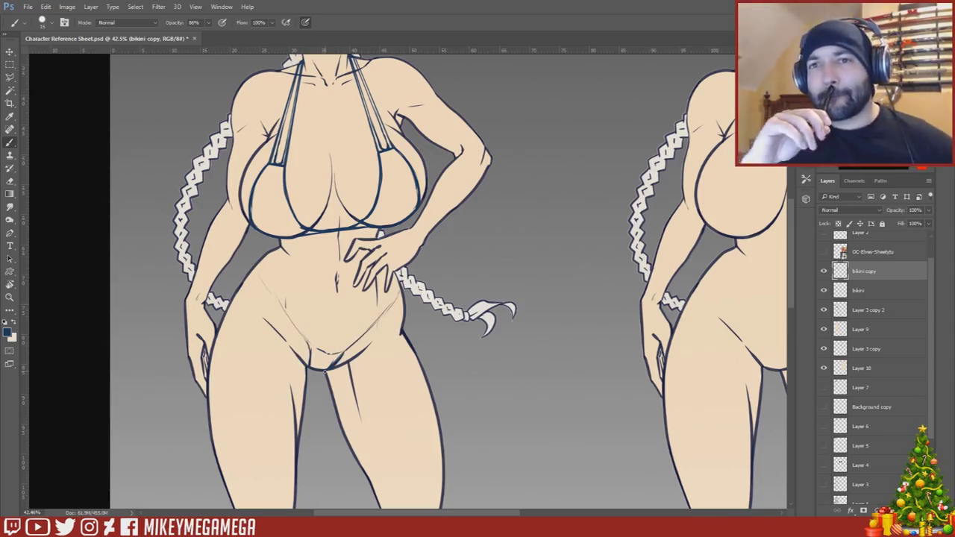
- Firm up the bikini bottom's top edge and double the lines of both hip strings
mouse_move(310, 349)
mouse_down()
mouse_move(257, 274)
mouse_move(314, 345)
mouse_up()
drag(256, 268, 285, 306)
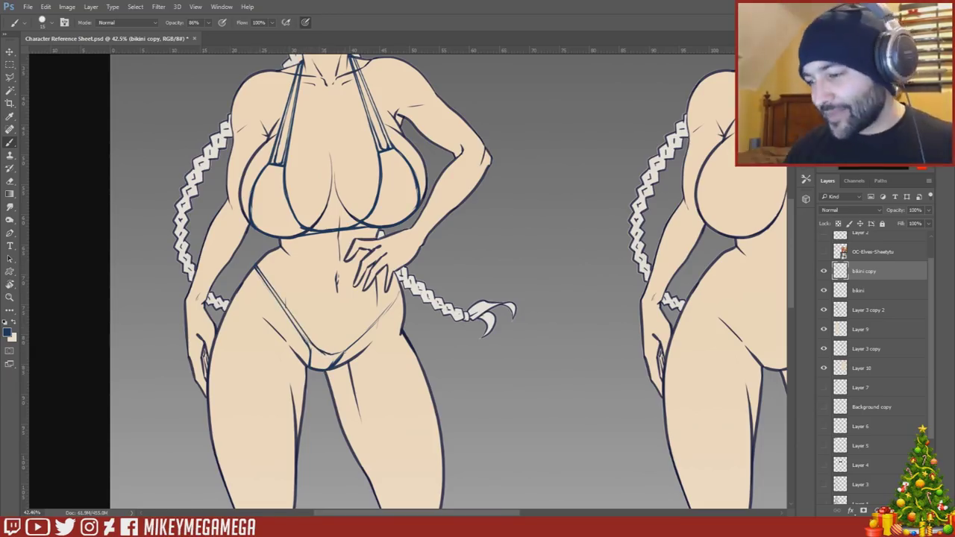
drag(379, 313, 400, 291)
drag(401, 292, 341, 353)
drag(401, 291, 345, 352)
drag(401, 293, 379, 318)
mouse_move(343, 352)
mouse_down()
mouse_move(315, 349)
mouse_move(263, 274)
mouse_up()
- Draw small round studs at the top corners and sides of both cups and on the bikini bottom
drag(302, 220, 262, 172)
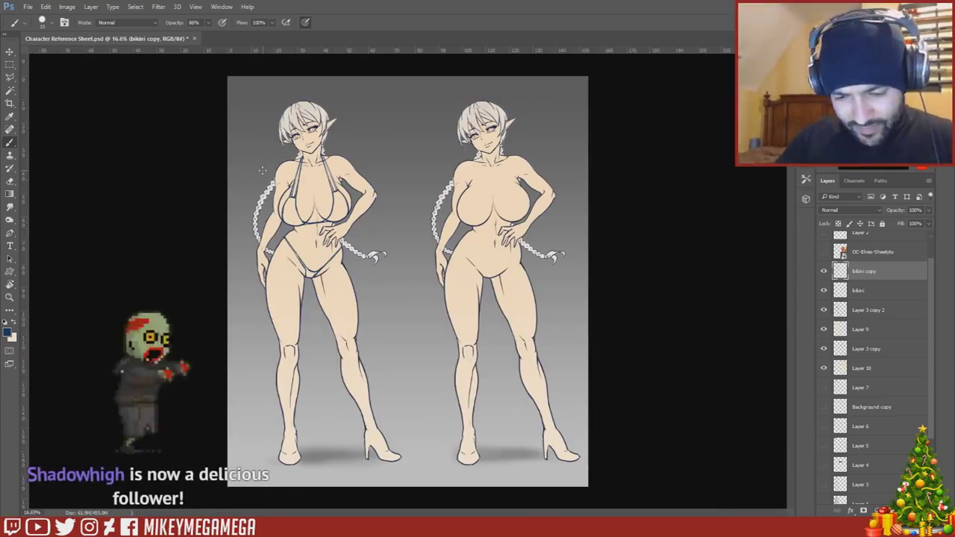
drag(347, 245, 389, 247)
drag(218, 301, 221, 324)
drag(273, 301, 247, 328)
scroll(347, 240, down, 3)
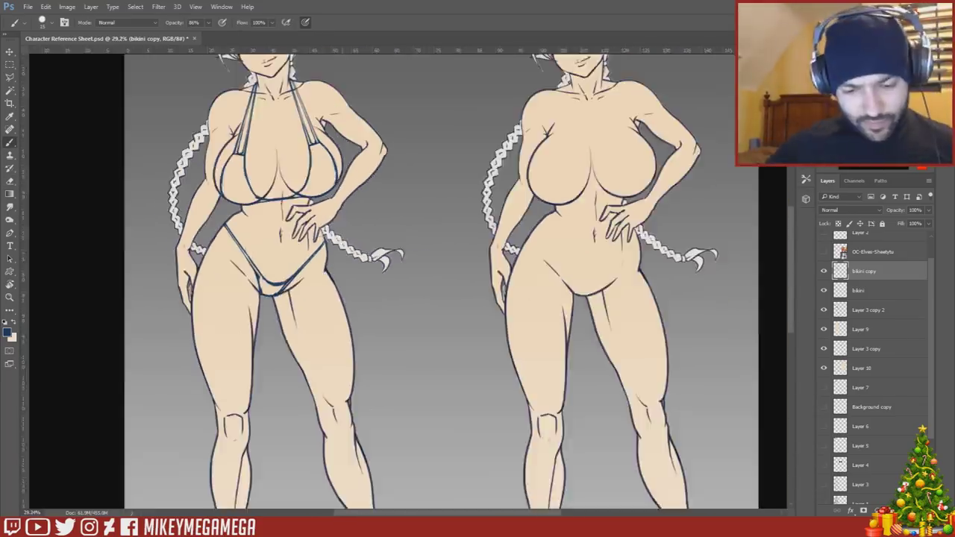
scroll(221, 137, down, 2)
scroll(227, 123, up, 4)
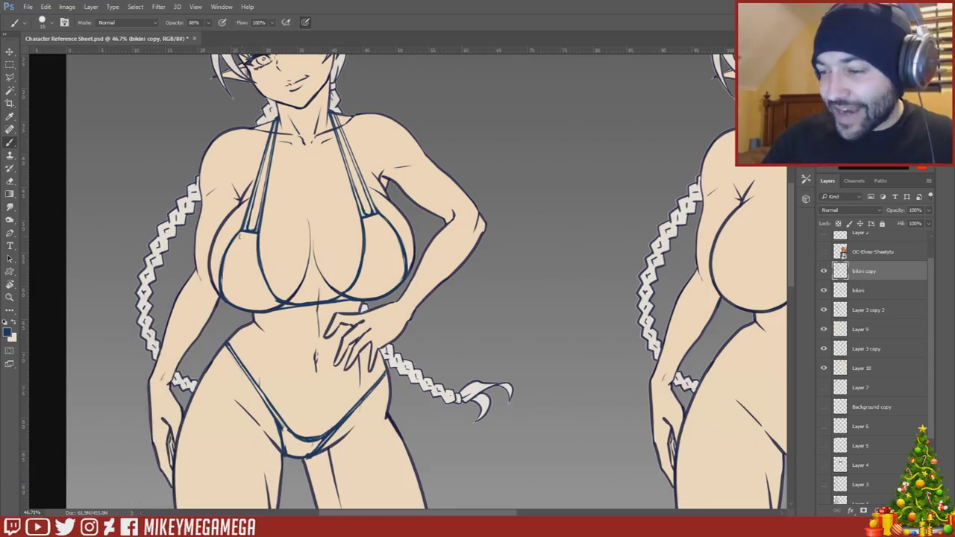
drag(375, 217, 378, 217)
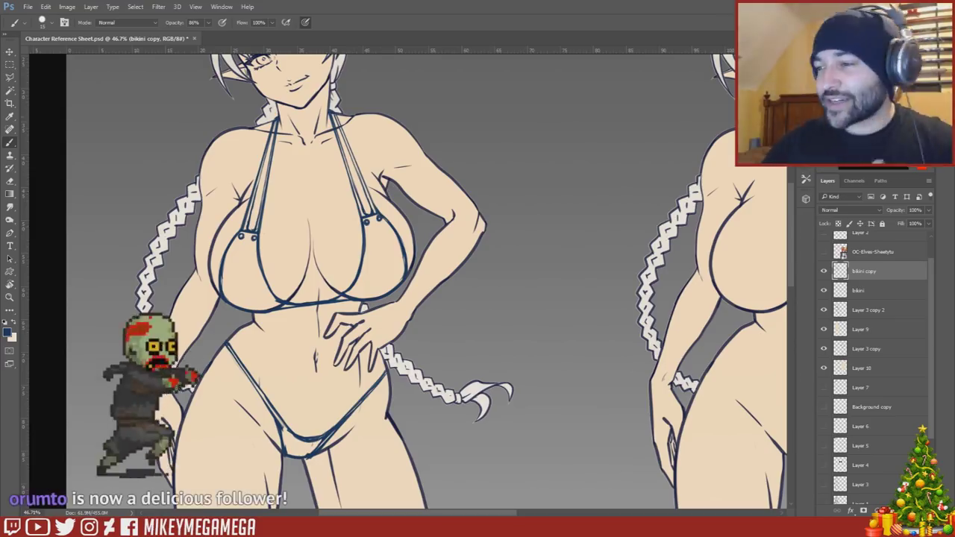
drag(224, 276, 226, 278)
drag(259, 279, 262, 282)
drag(363, 266, 365, 268)
drag(400, 255, 402, 258)
drag(282, 431, 323, 442)
- Merge the bikini copy layer into the bikini layer and lower the merged sketch's opacity to about 50%
mouse_move(350, 303)
mouse_down()
mouse_move(38, 420)
mouse_move(162, 403)
mouse_up()
drag(928, 211, 901, 222)
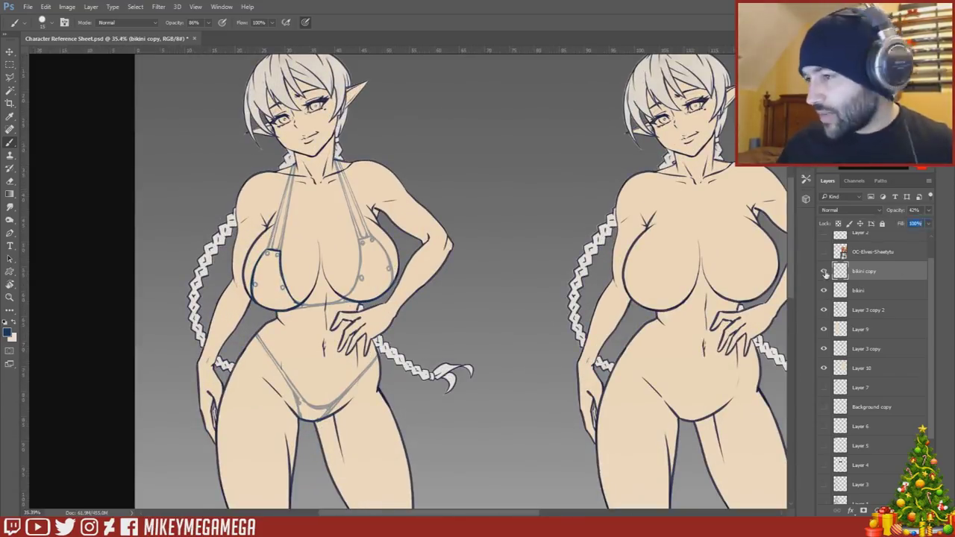
scroll(828, 283, up, 1)
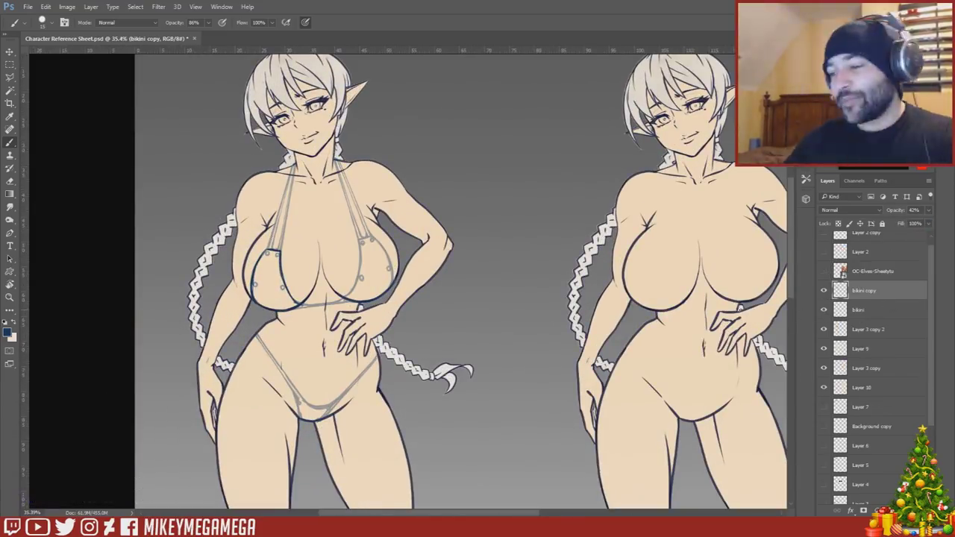
drag(931, 260, 931, 257)
click(928, 211)
key(Delete)
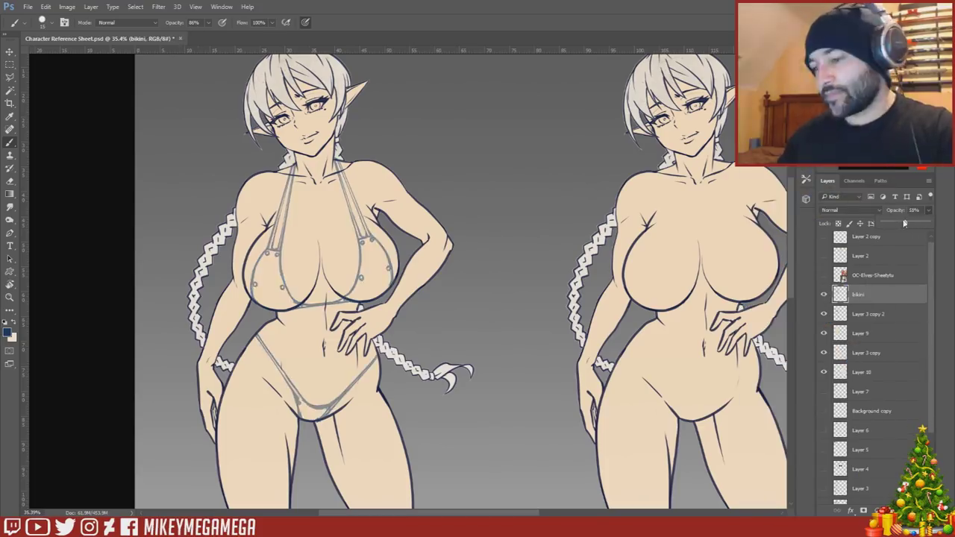
- Add a new layer above the bikini sketch and set the foreground colour to near-black
key(ctrl+shift+alt+n)
click(15, 337)
click(334, 396)
click(482, 289)
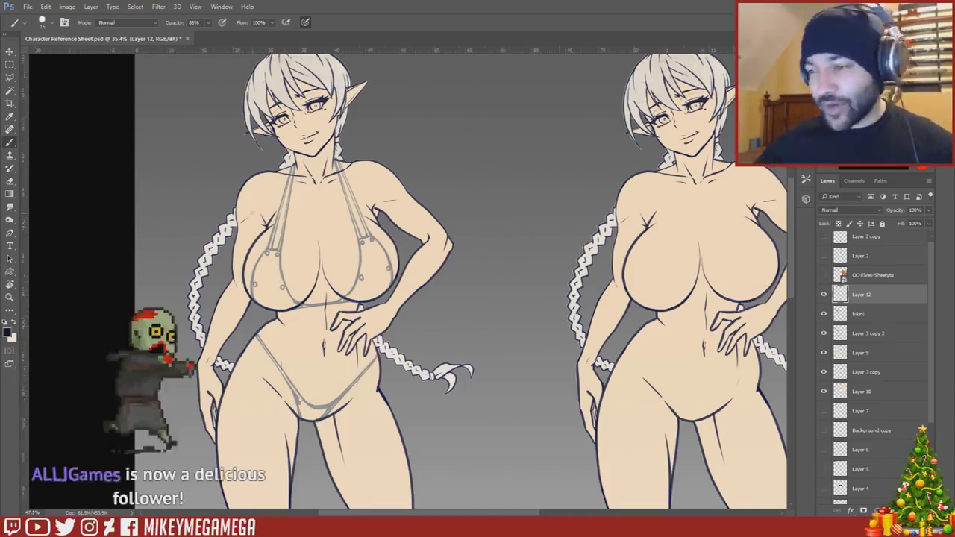
- Ink both side edges of the left figure's first cup on Layer 12, following the sketch
scroll(249, 297, up, 3)
drag(261, 360, 279, 275)
drag(339, 363, 303, 279)
- Reduce the Pencil tool's size and ink the first cup's neck strap with thin lines
key(shift+b)
right_click(308, 264)
drag(361, 290, 359, 290)
mouse_move(303, 280)
mouse_down()
mouse_move(327, 138)
mouse_move(280, 274)
mouse_up()
mouse_move(327, 137)
mouse_down()
mouse_move(290, 267)
mouse_move(299, 269)
mouse_up()
key(shift+b)
- Touch up the strap's inner line with the brush and ink the first cup's lower edge
scroll(324, 315, up, 2)
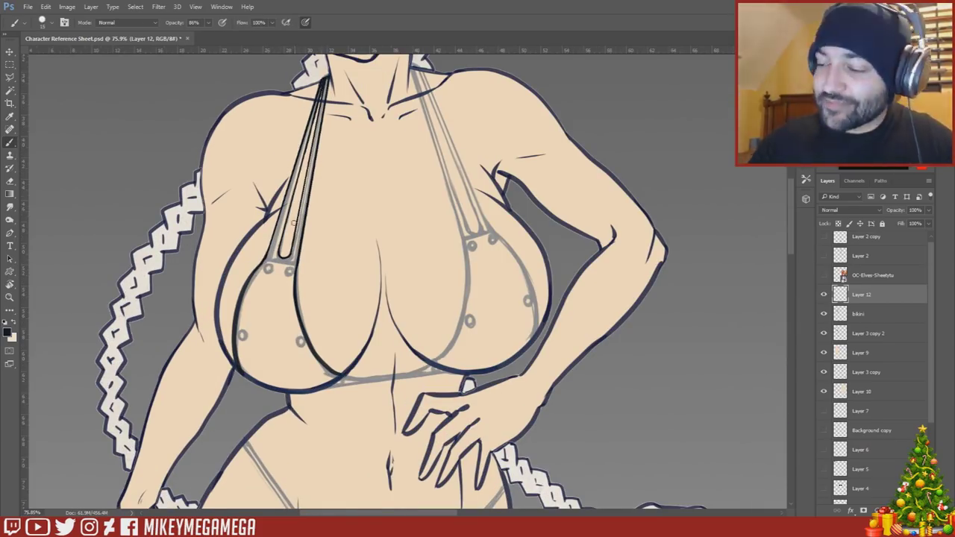
drag(293, 240, 300, 200)
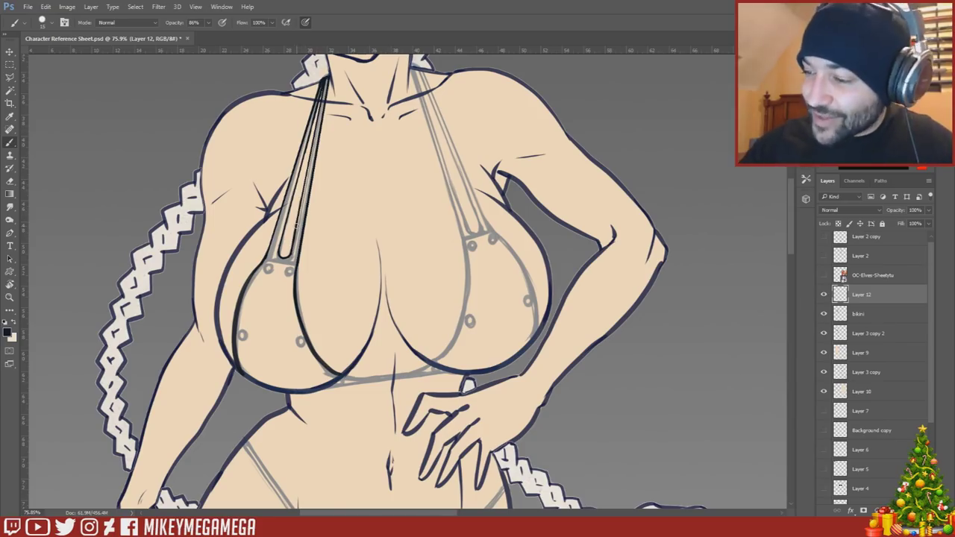
mouse_move(240, 378)
mouse_down()
mouse_move(283, 394)
mouse_move(333, 387)
mouse_up()
- Flip the canvas horizontally and ink both side edges of the second cup, undoing the unsatisfactory strokes
key(ctrl+shift+h)
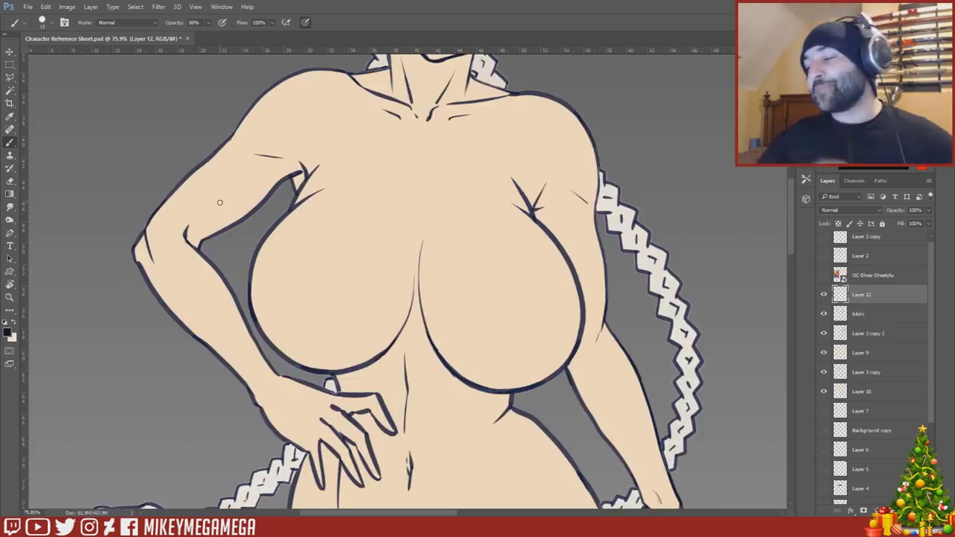
scroll(221, 202, right, 10)
mouse_move(348, 343)
mouse_down()
mouse_move(344, 324)
mouse_move(375, 246)
mouse_up()
key(ctrl+alt+z)
scroll(418, 224, down, 2)
key(ctrl+alt+z)
drag(361, 321, 397, 225)
drag(416, 238, 455, 345)
- Ink the second cup's neck strap lines with the Pencil tool and return to the Brush tool
key(shift+b)
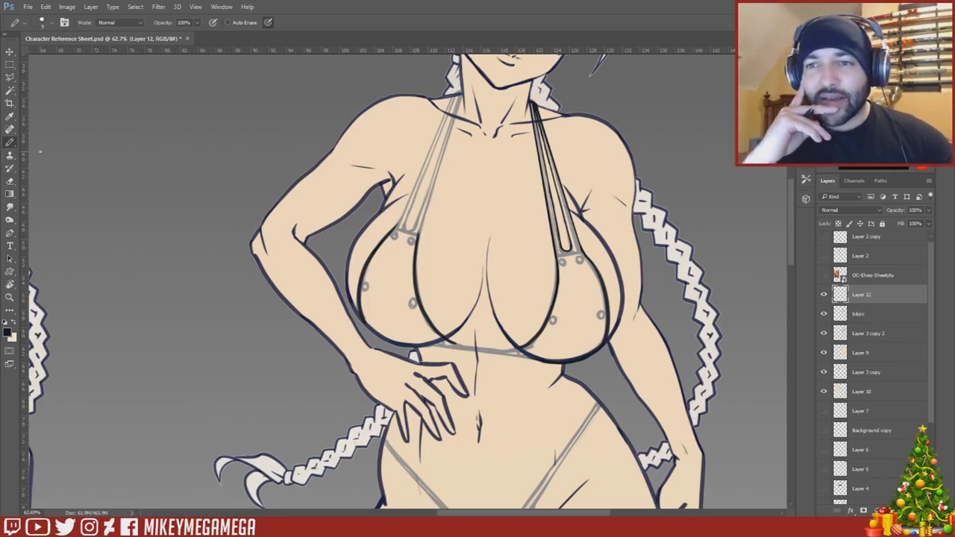
mouse_move(461, 95)
mouse_down()
mouse_move(418, 233)
mouse_move(397, 226)
mouse_up()
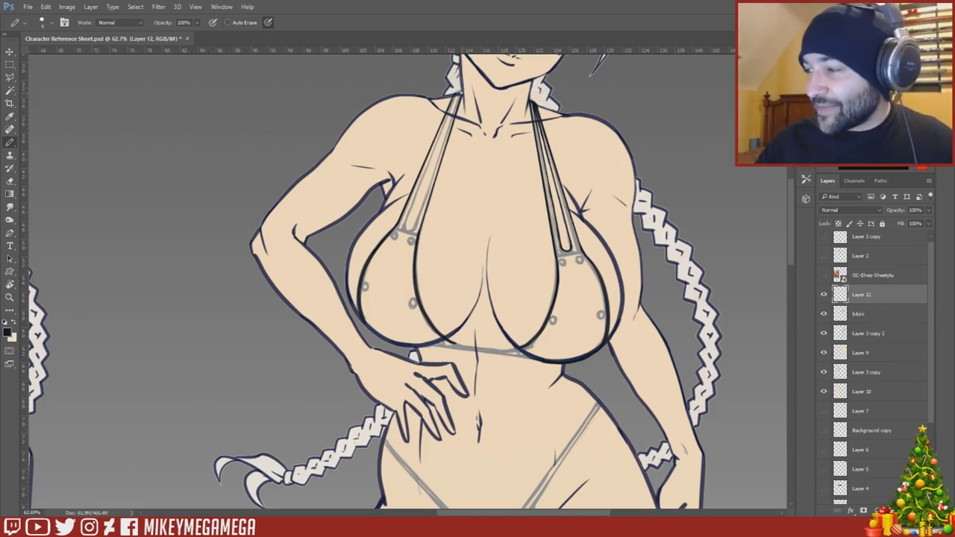
mouse_move(456, 95)
mouse_down()
mouse_move(406, 223)
mouse_move(416, 224)
mouse_up()
right_click(9, 142)
click(41, 143)
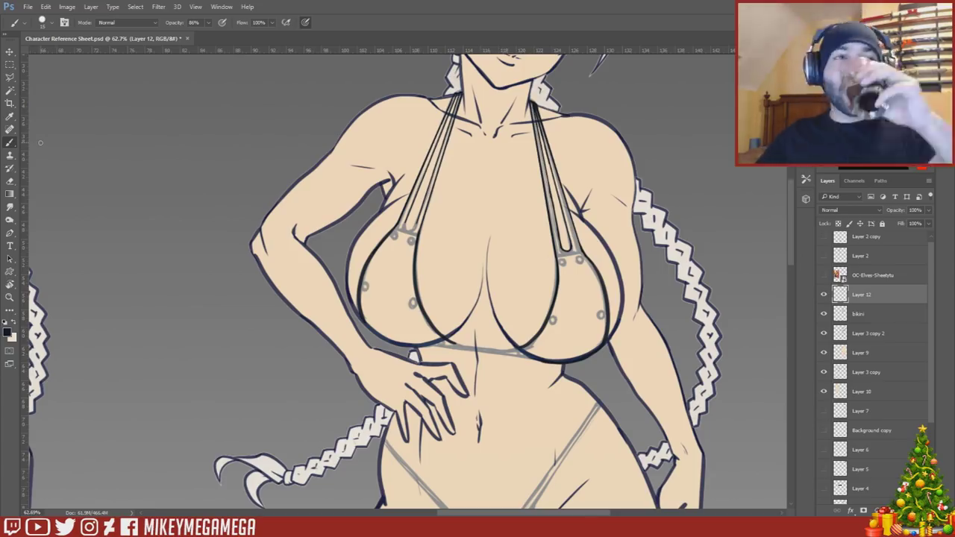
key(alt+Tab)
text(devil)
click(419, 12)
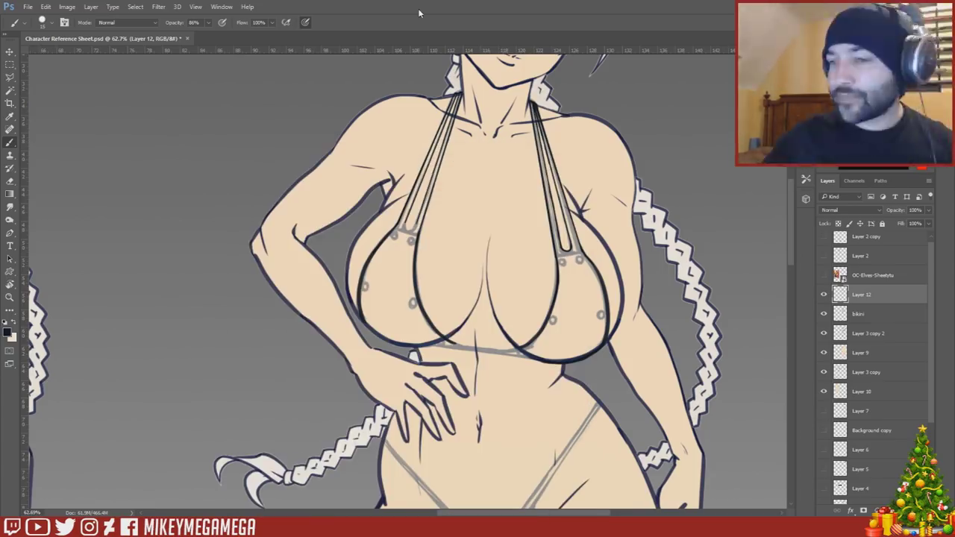
- Round off the second strap's inner end and ink the band joining the two cups
drag(405, 222, 414, 226)
key(r)
drag(422, 178, 509, 255)
drag(343, 258, 360, 331)
key(e)
drag(417, 485, 391, 461)
scroll(403, 447, down, 2)
click(15, 142)
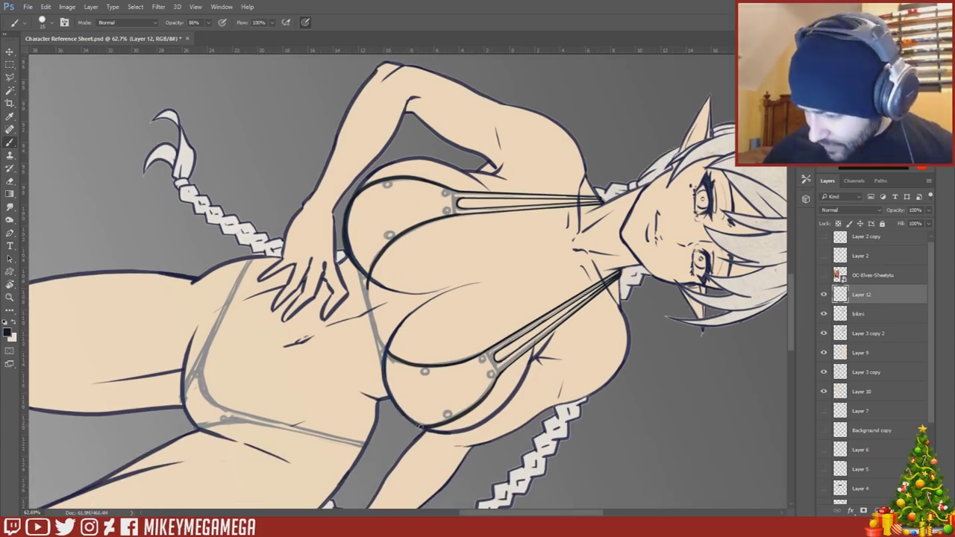
key(shift+b)
key(shift+b)
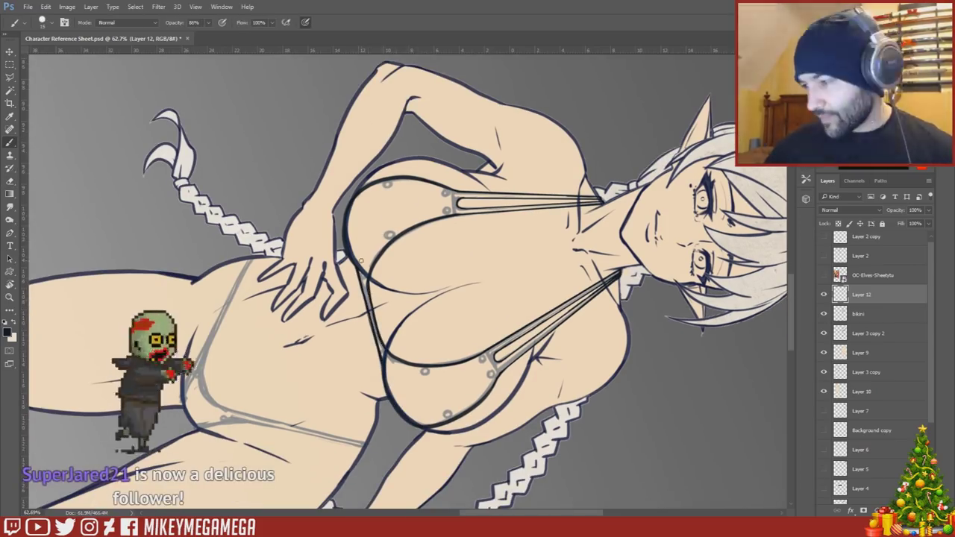
- Ink both edges of the bikini bottom's two side straps with the Pencil tool and return to the Brush tool
drag(619, 376, 761, 295)
key(shift+b)
drag(390, 177, 327, 306)
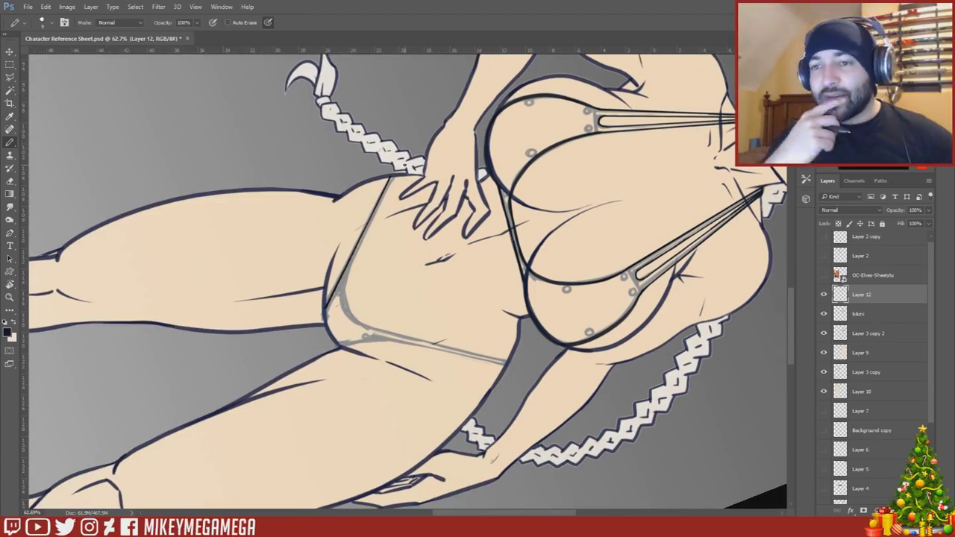
drag(395, 176, 342, 291)
key(ctrl+z)
drag(371, 329, 505, 365)
drag(380, 339, 506, 365)
key(shift+b)
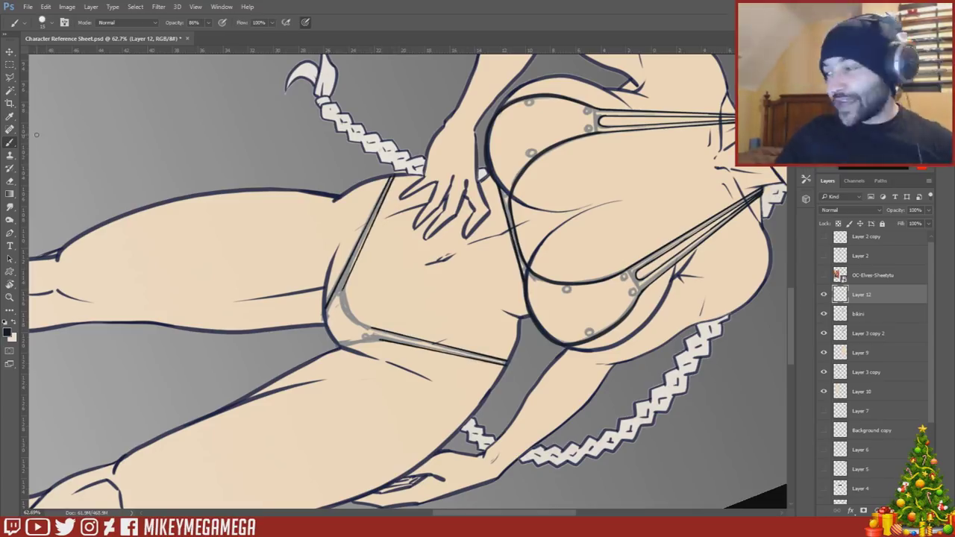
- Select the inked bikini shape with the Magic Wand and hide the bikini sketch and the figure's line art layers
scroll(36, 135, up, 2)
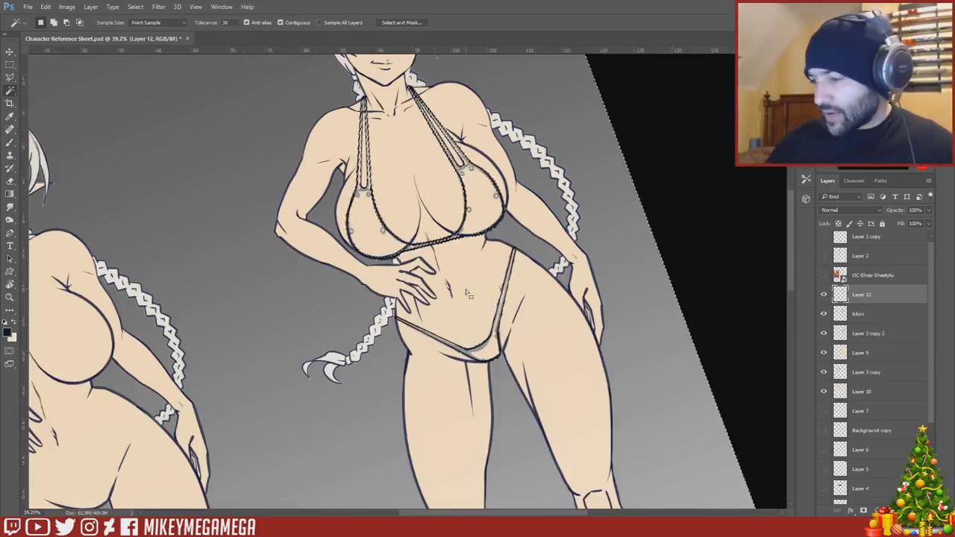
key(ctrl+d)
click(823, 314)
click(824, 333)
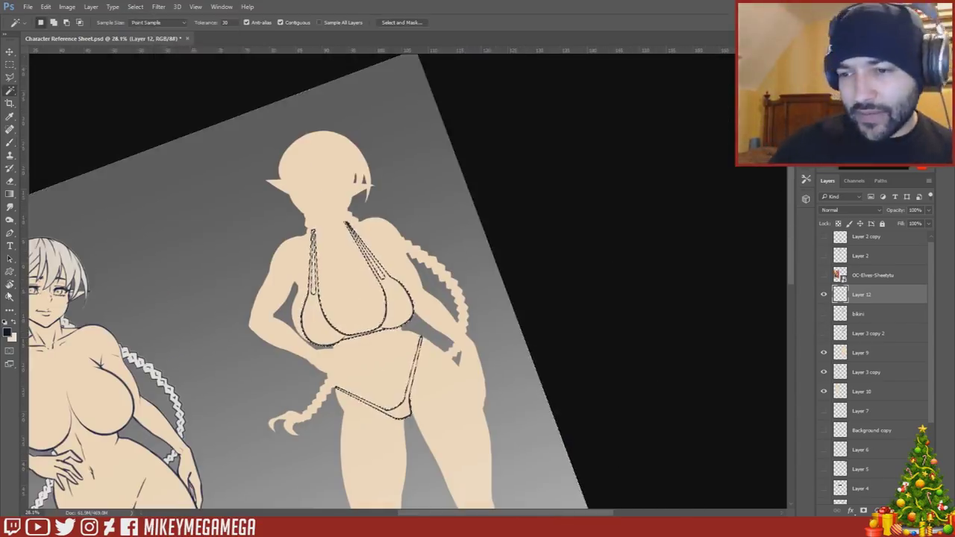
- Set the foreground colour to the near-black brown #221d18 and fill the selected bikini with it
key(x)
click(7, 332)
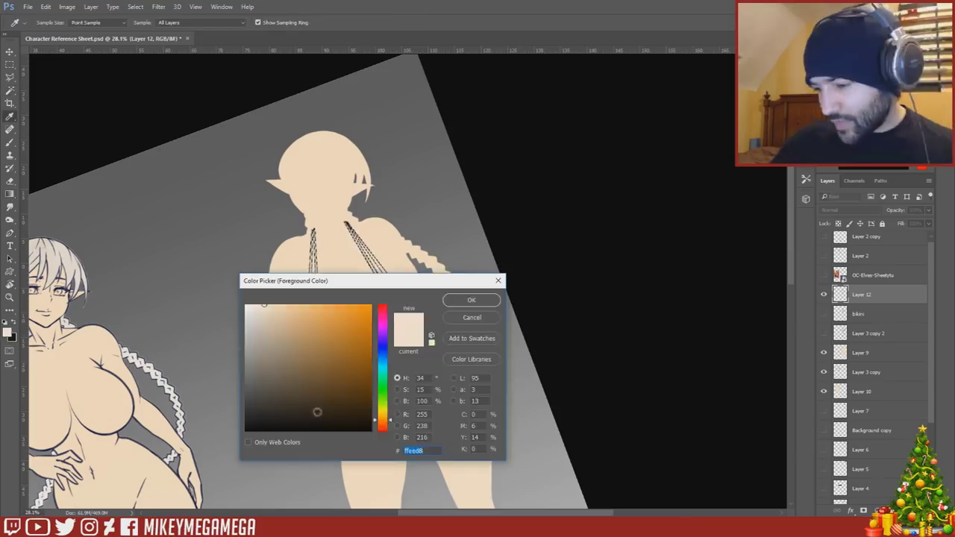
click(318, 412)
click(471, 300)
key(g)
drag(358, 291, 389, 415)
- Clear the selection, reset the canvas rotation and show the bikini sketch and line art layers again
key(ctrl+d)
key(m)
key(r)
key(Escape)
drag(823, 314, 824, 333)
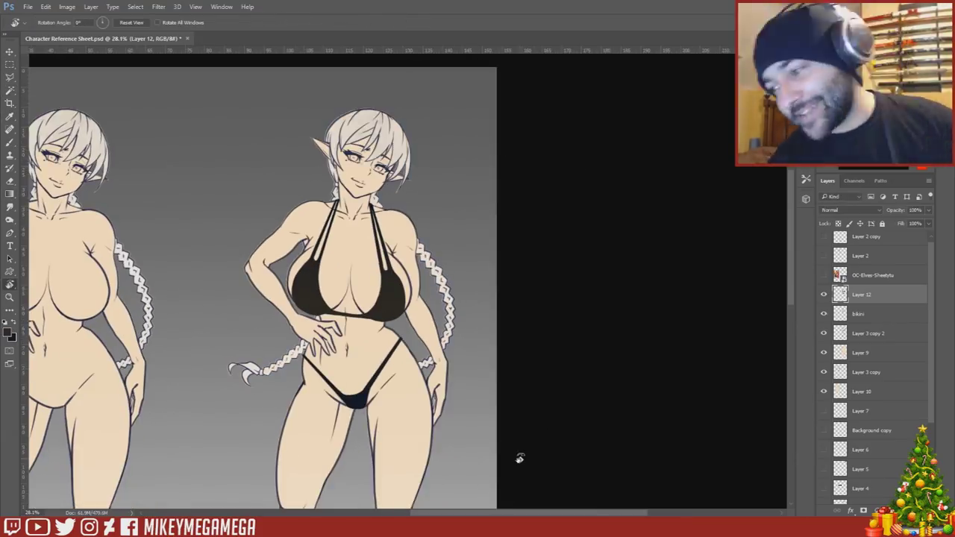
- Flip the canvas horizontally and save the document
drag(510, 512, 492, 510)
scroll(508, 223, down, 5)
scroll(522, 163, up, 6)
click(67, 7)
mouse_move(90, 98)
click(219, 141)
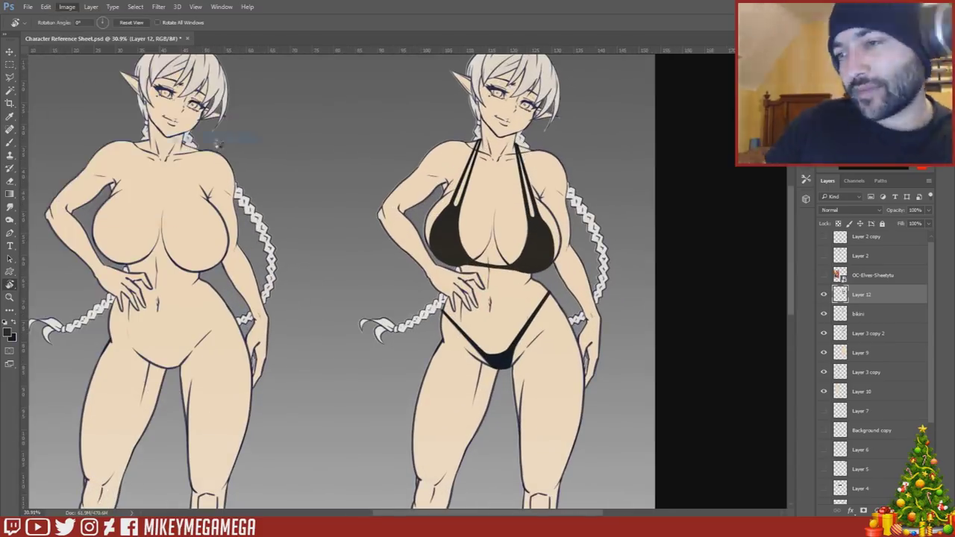
drag(487, 512, 468, 512)
click(27, 6)
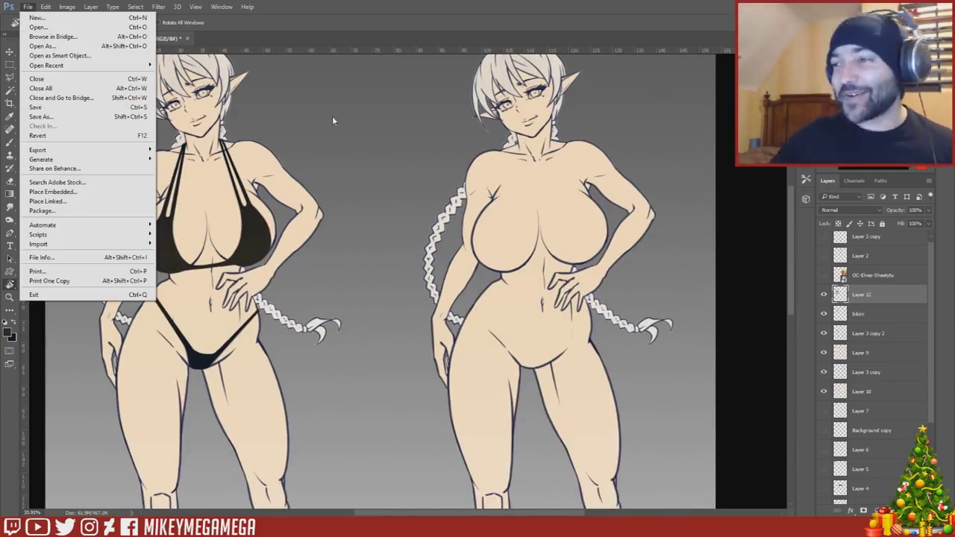
click(49, 110)
- Add a new layer above the bikini and ready the Brush tool with a light grey colour for the studs
mouse_move(931, 334)
mouse_down()
mouse_move(935, 356)
mouse_move(923, 341)
mouse_up()
click(91, 6)
mouse_move(104, 19)
click(212, 18)
key(Return)
click(7, 332)
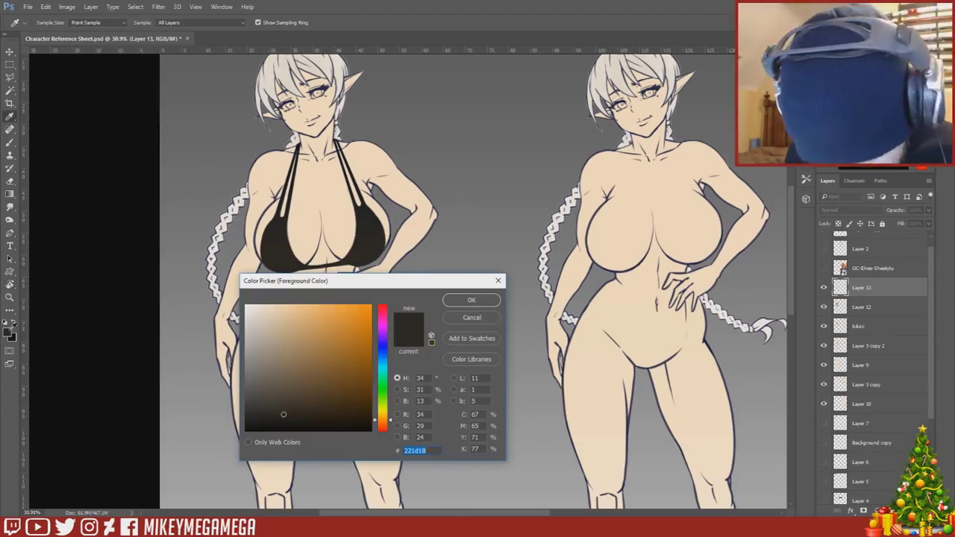
key(Return)
key(b)
scroll(243, 201, up, 5)
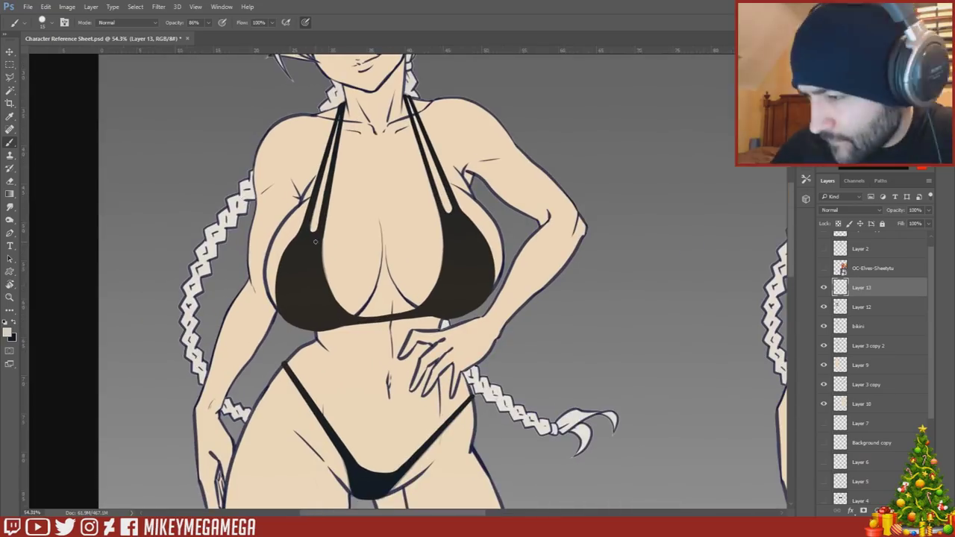
- Dab small light grey studs onto the bikini's cups, the strap bases, the cups' lower inner corners and the bottom
click(317, 241)
click(300, 240)
click(447, 222)
click(460, 217)
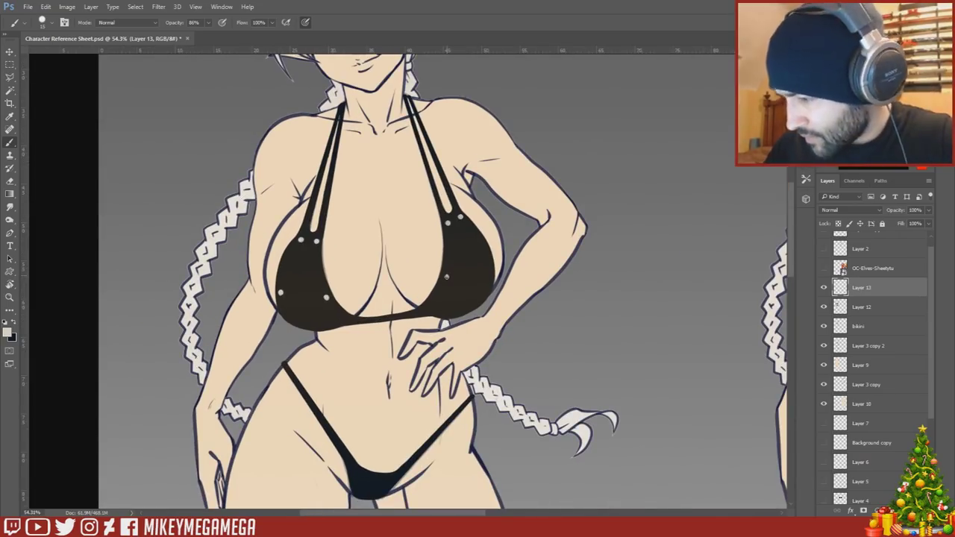
click(447, 275)
click(487, 259)
click(353, 322)
click(419, 314)
click(352, 473)
click(393, 479)
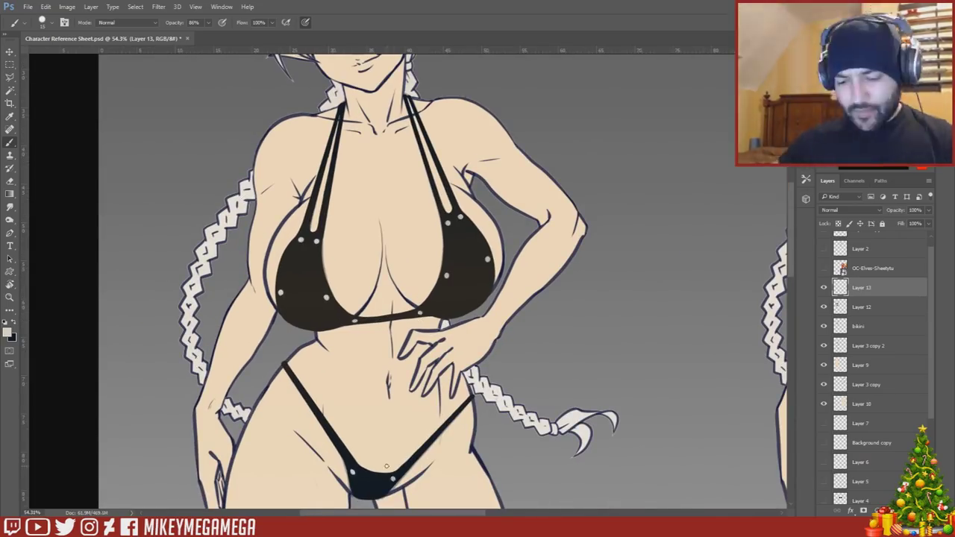
- On a new layer, sketch the cape in dark green over the bikini figure's lowered arm and shoulder, down to the hand
scroll(280, 169, down, 10)
scroll(258, 159, up, 4)
key(ctrl+shift+n)
key(Return)
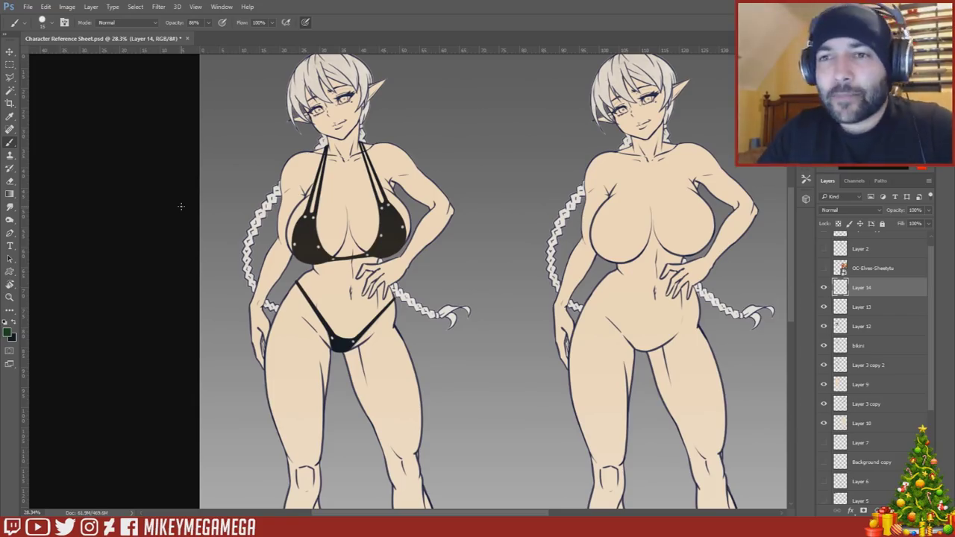
mouse_move(332, 121)
mouse_down()
mouse_move(316, 181)
mouse_move(247, 328)
mouse_move(291, 209)
mouse_move(302, 135)
mouse_up()
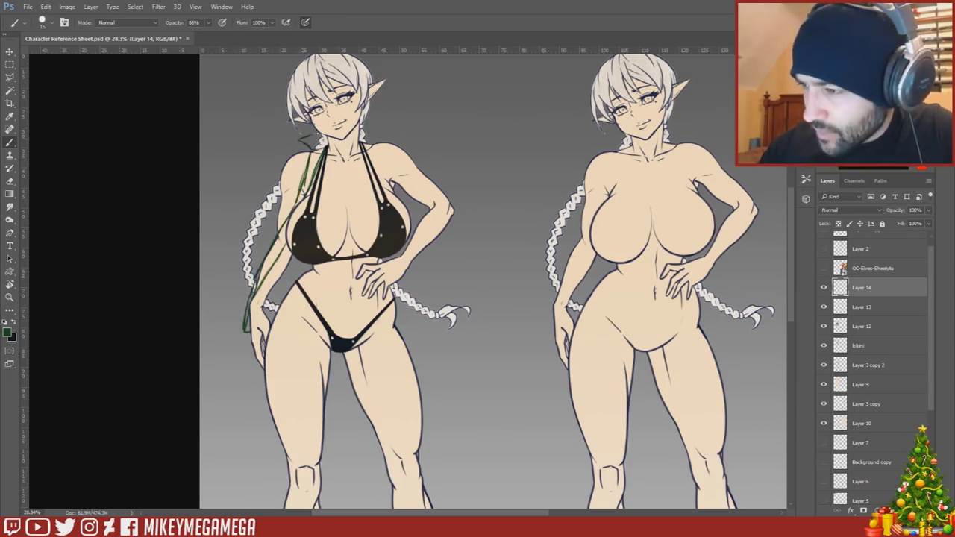
mouse_move(273, 243)
mouse_down()
mouse_move(292, 186)
mouse_move(285, 155)
mouse_up()
mouse_move(280, 155)
mouse_down()
mouse_move(302, 146)
mouse_move(267, 250)
mouse_up()
drag(270, 196, 266, 256)
key(m)
click(11, 141)
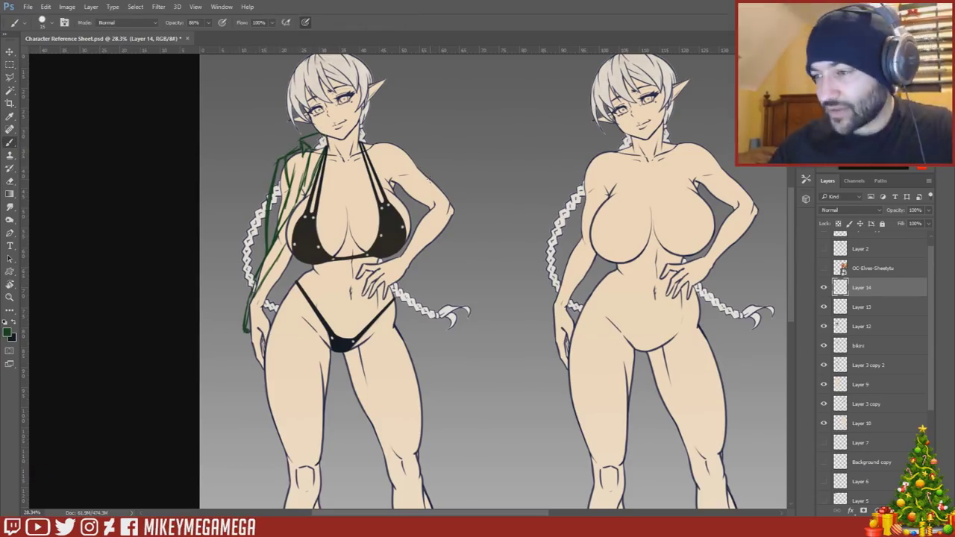
- Sketch the cape's collar, shoulder folds and hanging edge on the side of the bent arm, erasing stray lines
drag(365, 152, 425, 179)
drag(359, 124, 431, 177)
mouse_move(449, 223)
mouse_down()
mouse_move(460, 288)
mouse_move(458, 273)
mouse_move(469, 266)
mouse_move(396, 296)
mouse_up()
click(10, 181)
click(11, 143)
click(10, 181)
click(10, 142)
drag(388, 143, 419, 167)
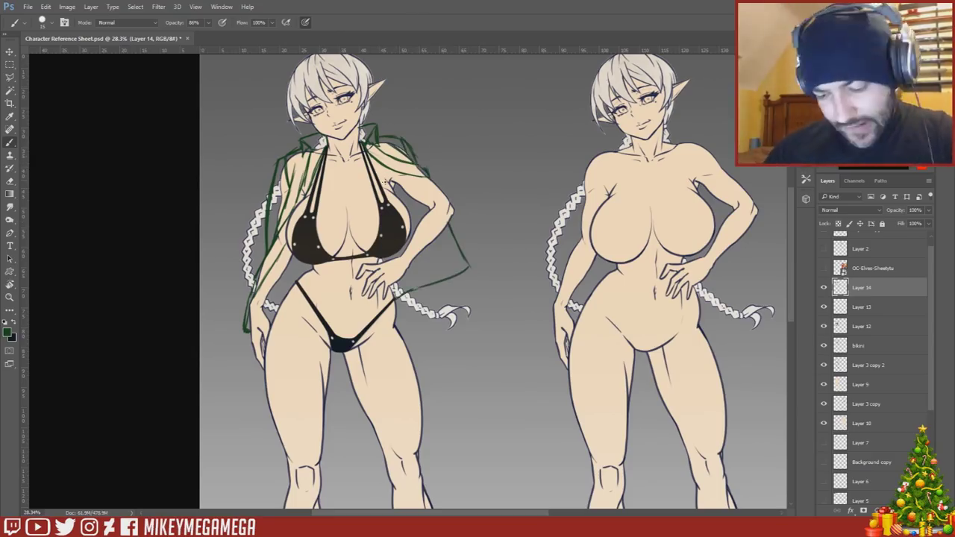
- Close the cape outline around the bent arm and torso and test the enclosed area with the Magic Wand
scroll(256, 273, up, 4)
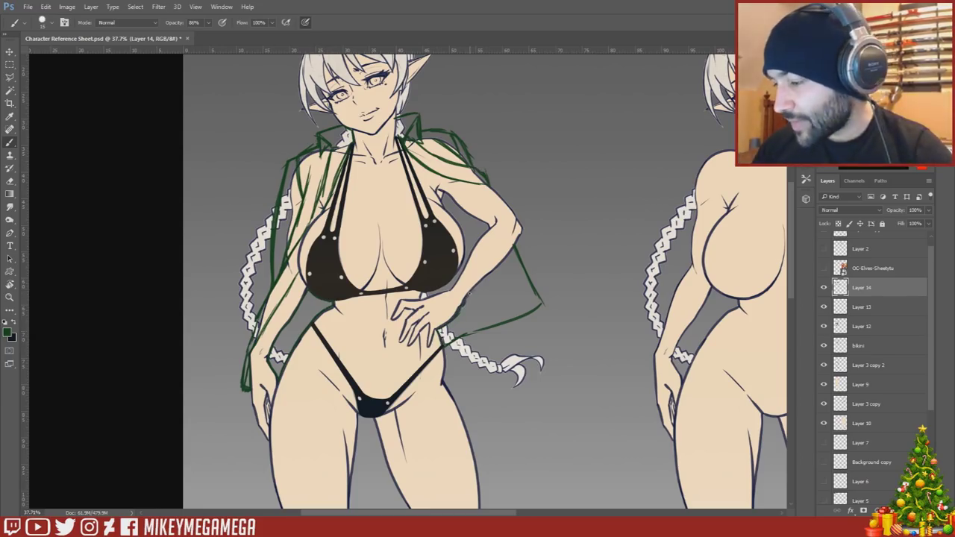
drag(422, 295, 446, 286)
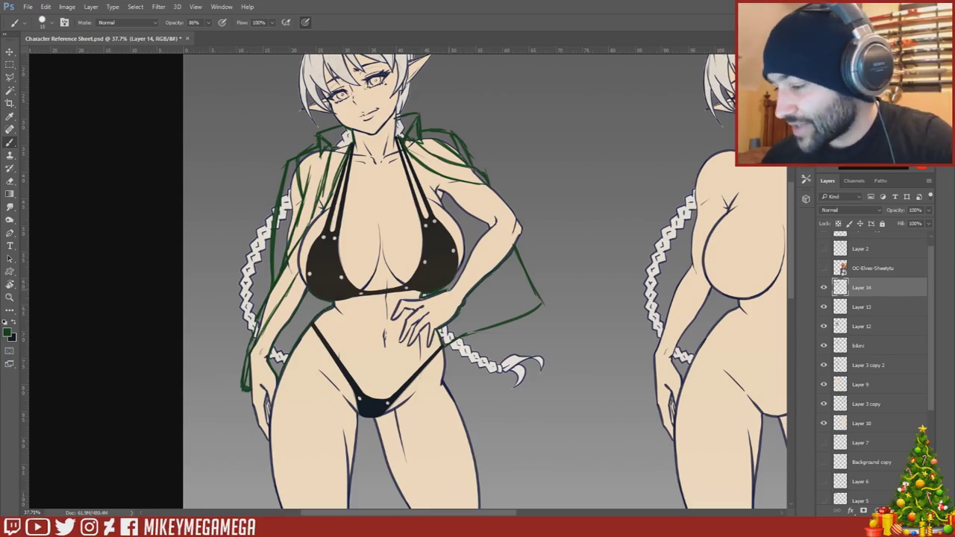
drag(443, 206, 463, 253)
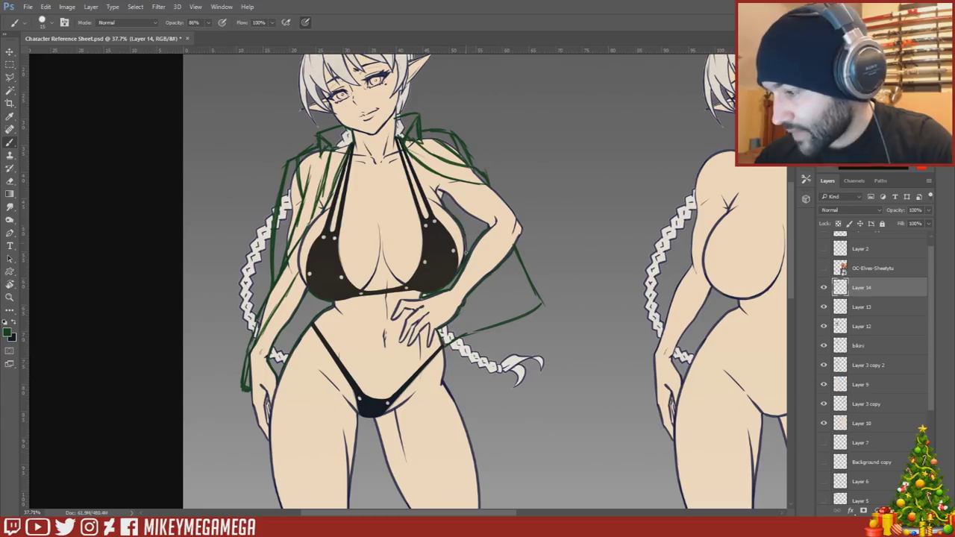
key(w)
click(223, 287)
key(ctrl+d)
- Merge the studs layer down into the bikini fill layer
key(m)
right_click(859, 307)
click(827, 360)
- Hide the bikini figure's outfit, colour and line art layers and make the green cape sketch layer active
click(824, 307)
click(824, 325)
click(824, 365)
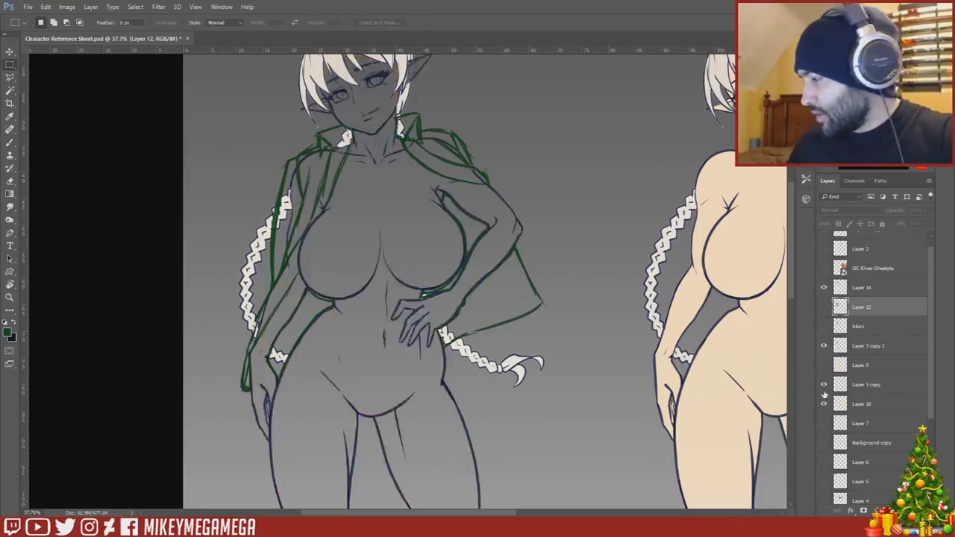
click(824, 346)
click(11, 143)
click(867, 289)
click(824, 366)
click(824, 365)
click(823, 346)
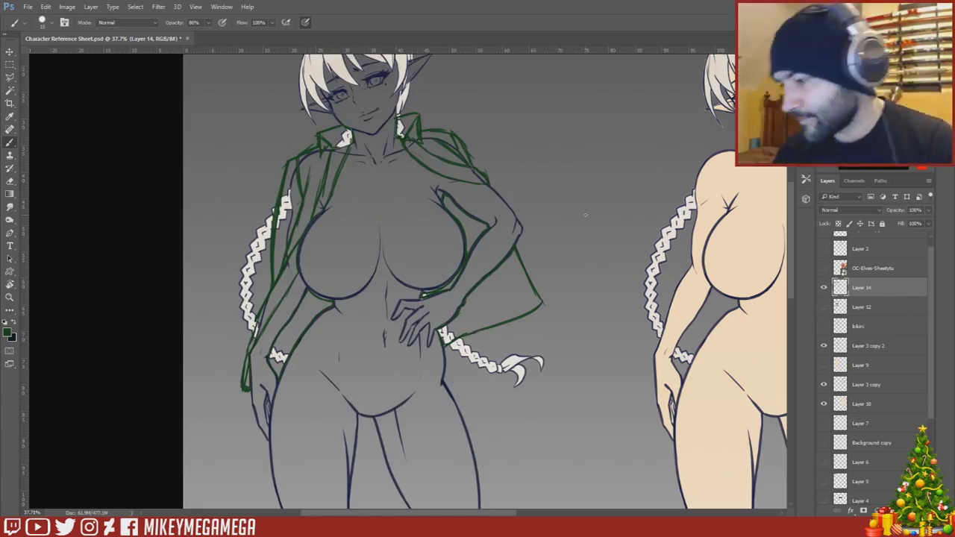
click(823, 345)
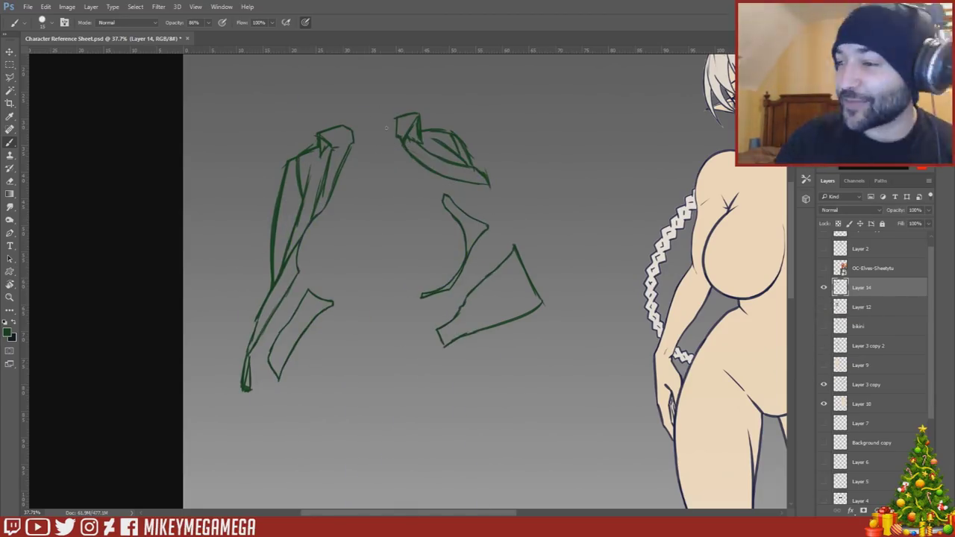
- Select the whole cape silhouette with the Magic Wand and pick a lighter green as the foreground colour
key(ctrl+0)
scroll(288, 129, up, 5)
click(10, 90)
click(216, 112)
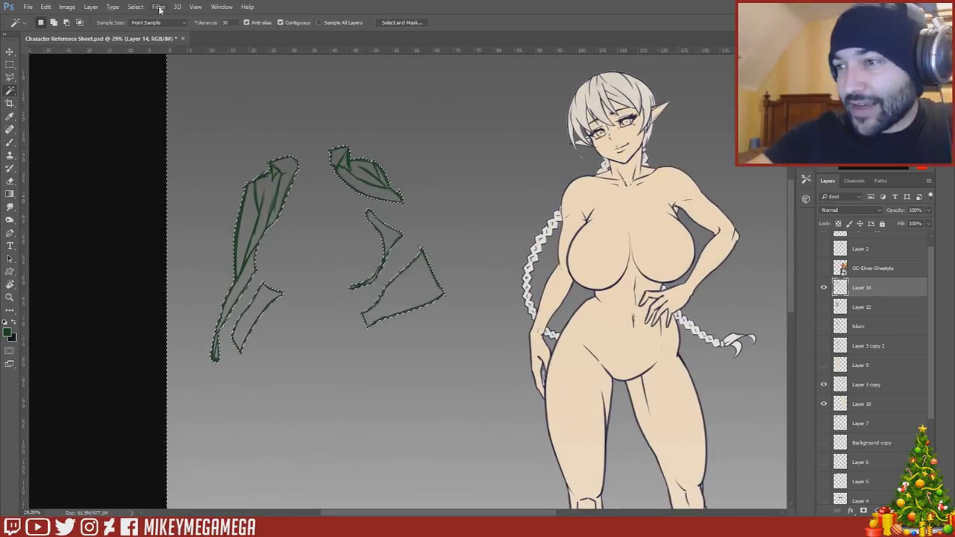
click(7, 333)
click(316, 361)
click(471, 301)
click(10, 194)
drag(314, 198, 317, 321)
click(9, 65)
click(94, 296)
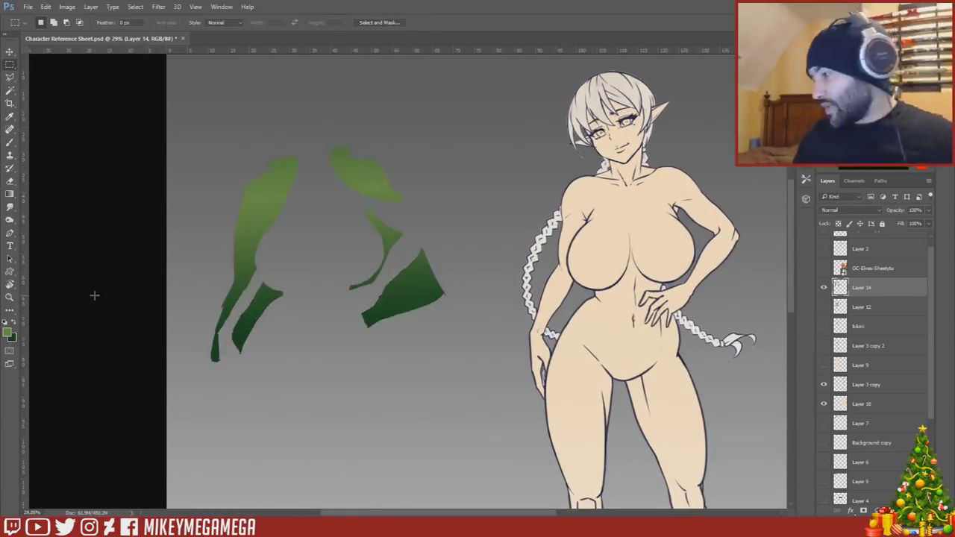
key(g)
drag(311, 177, 315, 224)
click(850, 210)
click(847, 252)
click(872, 211)
click(869, 220)
drag(892, 287, 885, 306)
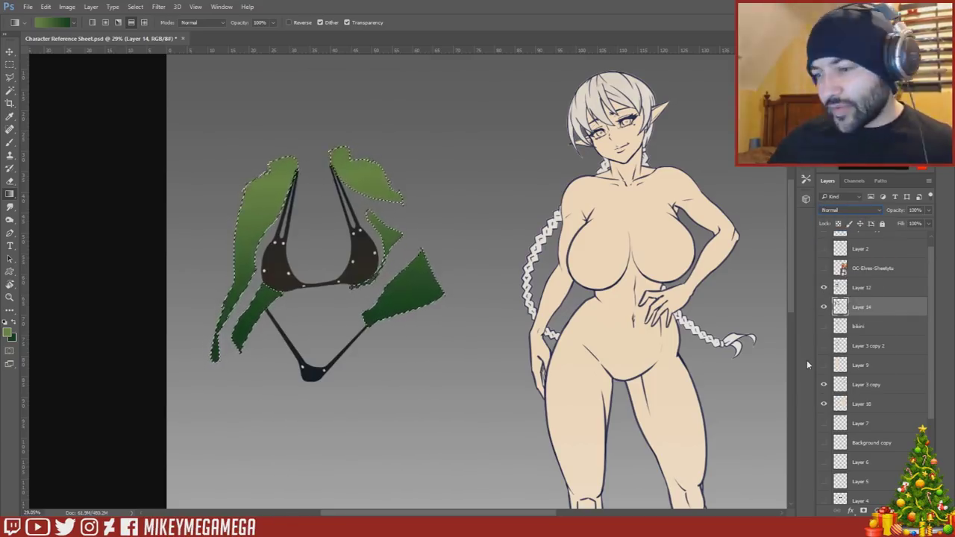
key(ctrl+alt+z)
key(ctrl+alt+z)
key(ctrl+alt+z)
key(ctrl+alt+z)
- Fill the cape with a green gradient on a new layer, merge it beneath the sketch lines, and show the figure's layers again
key(ctrl+shift+alt+n)
drag(319, 158, 318, 299)
drag(892, 288, 891, 310)
click(889, 289)
key(ctrl+e)
drag(823, 346, 823, 365)
key(ctrl+0)
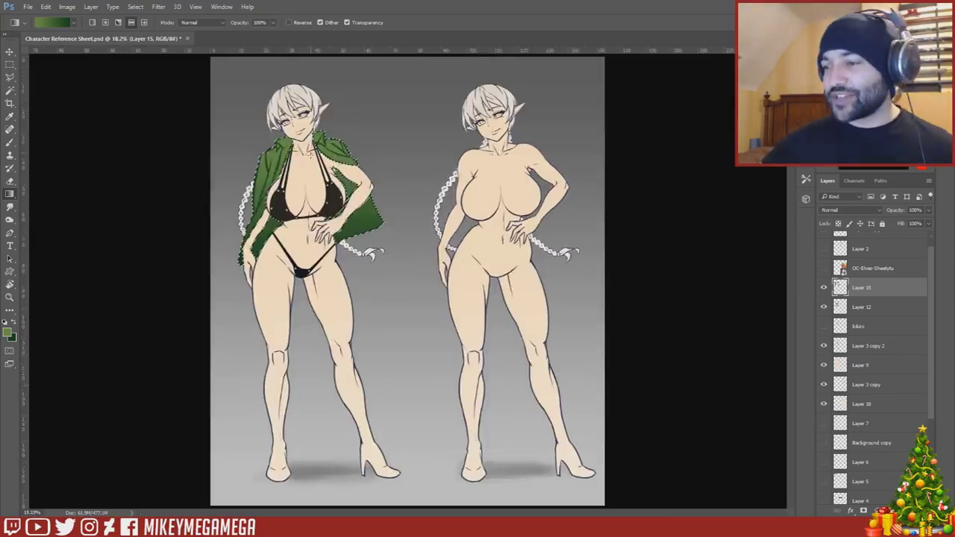
- Add a new layer, set the foreground colour to dark grey #292c27 for the brush and clear the cape selection
scroll(310, 132, up, 5)
key(ctrl+shift+n)
click(415, 247)
click(7, 333)
click(259, 409)
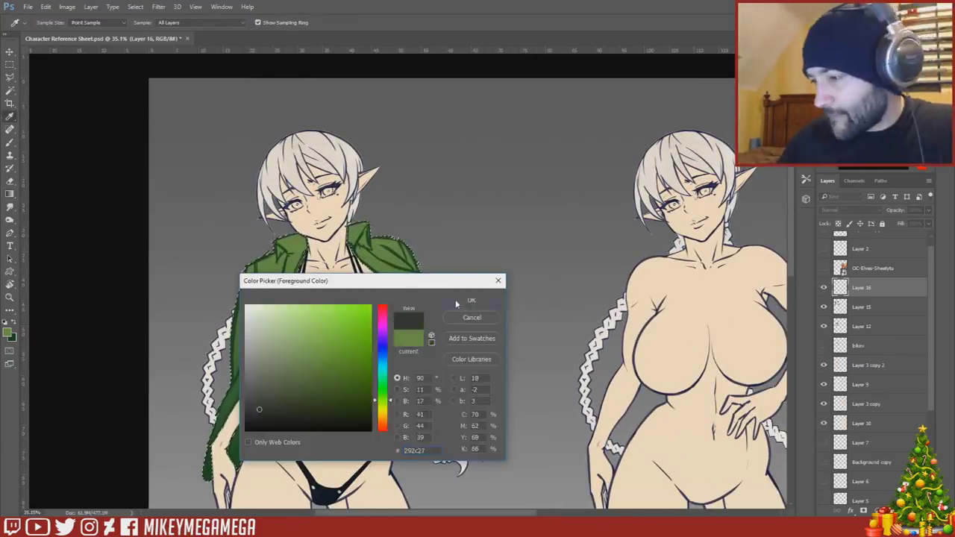
key(Return)
key(b)
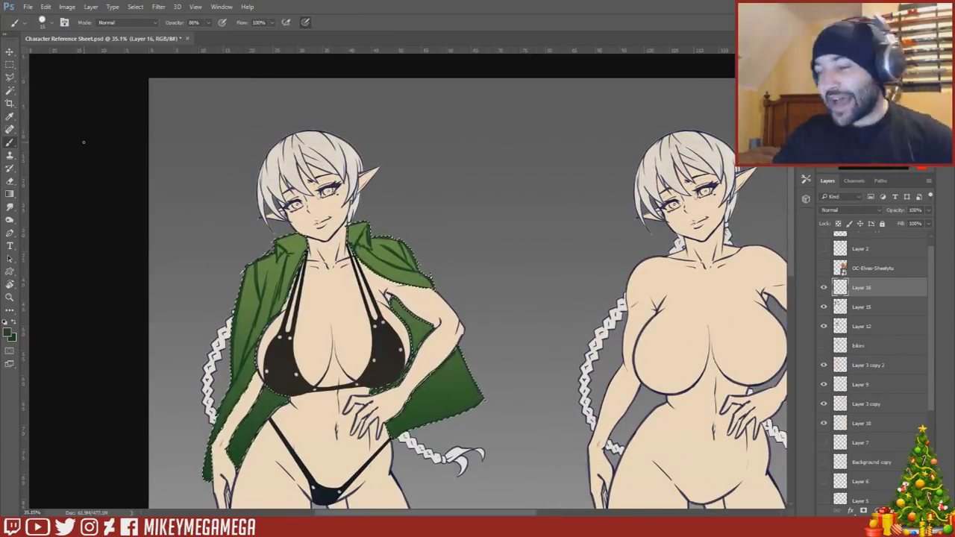
key(ctrl+d)
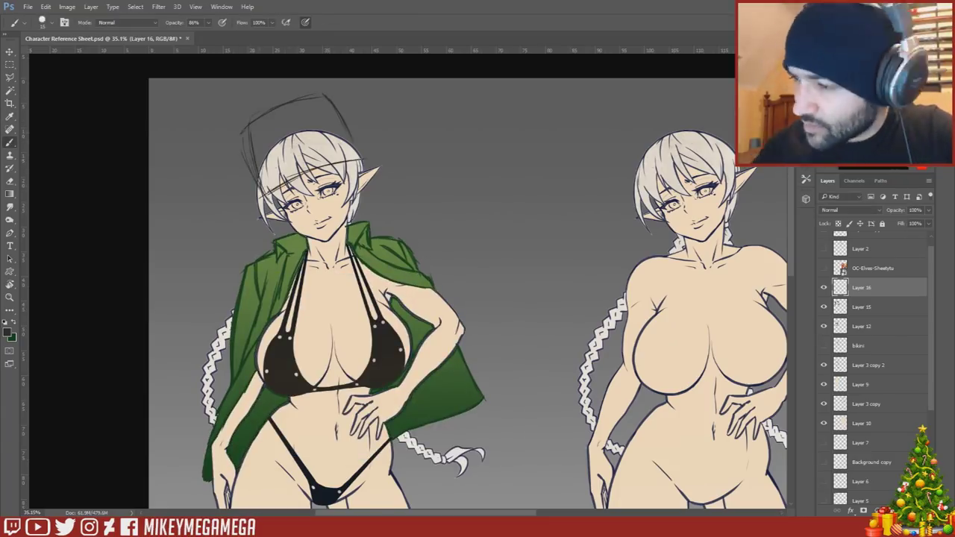
- Rough out a tall hat on the caped figure's head, erasing and redrawing its top and side edges
key(e)
drag(302, 98, 254, 114)
key(b)
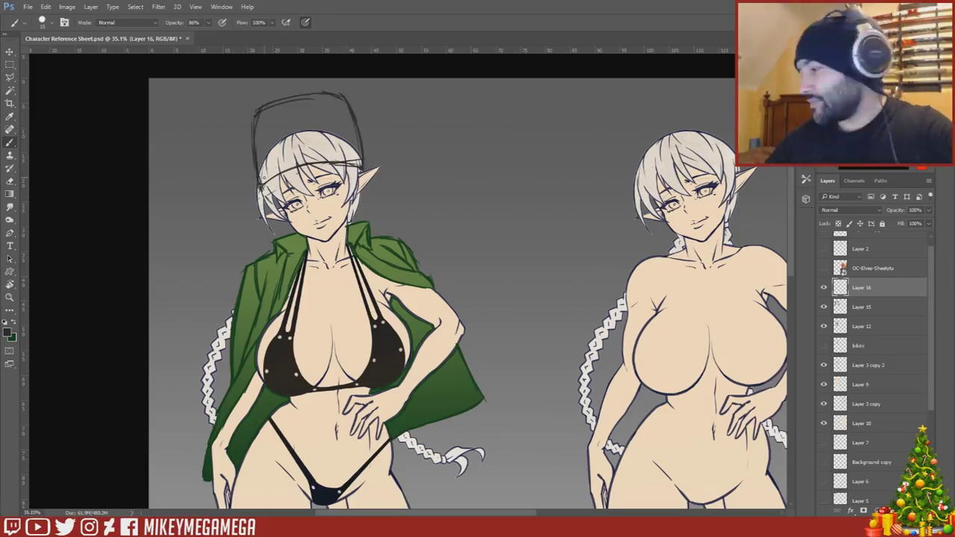
- Lower the hat sketch layer's opacity and draw a jagged fur outline over it in dark grey on a new layer
click(928, 210)
drag(927, 225, 897, 225)
click(7, 332)
click(255, 403)
click(471, 300)
click(91, 6)
click(224, 18)
key(Return)
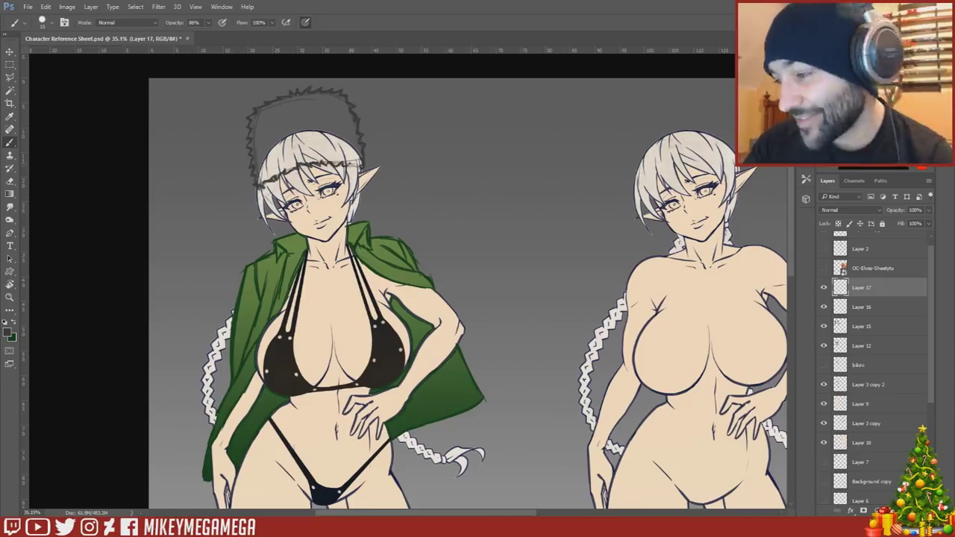
- Select the fur hat's shape by picking the area outside its outline with the Magic Wand and inverting the selection
click(10, 90)
click(202, 120)
click(135, 7)
click(152, 49)
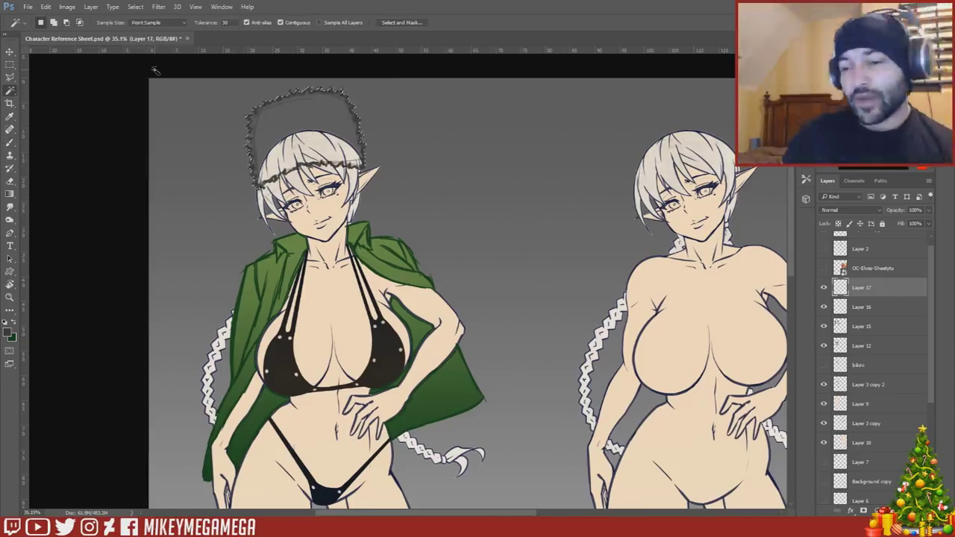
- Set the foreground and background to near-white and pale grey and fill the fur hat with a gradient from top to base
click(7, 333)
click(246, 317)
click(457, 300)
click(12, 338)
click(250, 323)
click(455, 300)
right_click(9, 194)
click(52, 194)
drag(302, 93, 308, 153)
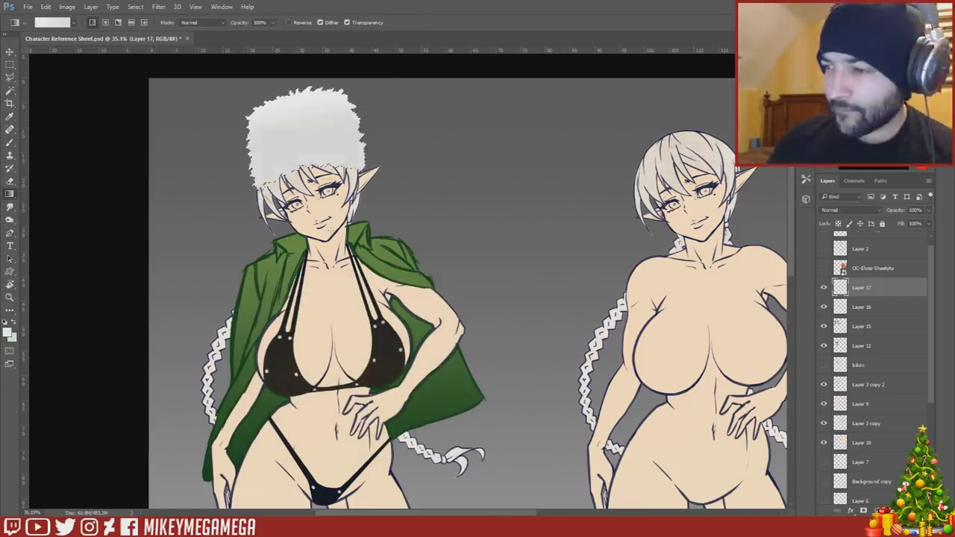
- Undo the last gradient and fill the fur hat with a top-to-base gradient on Layer 16 instead
key(ctrl+z)
click(869, 306)
drag(302, 93, 307, 168)
click(10, 65)
click(82, 239)
- Set Layer 17's opacity to 88%
click(869, 287)
click(928, 211)
mouse_move(930, 224)
mouse_down()
mouse_move(914, 225)
mouse_move(923, 225)
mouse_up()
- Pick a mid grey and shade the base of the fur hat with a brush at 54% opacity
click(8, 333)
click(248, 361)
click(457, 300)
click(10, 142)
right_click(266, 170)
click(305, 22)
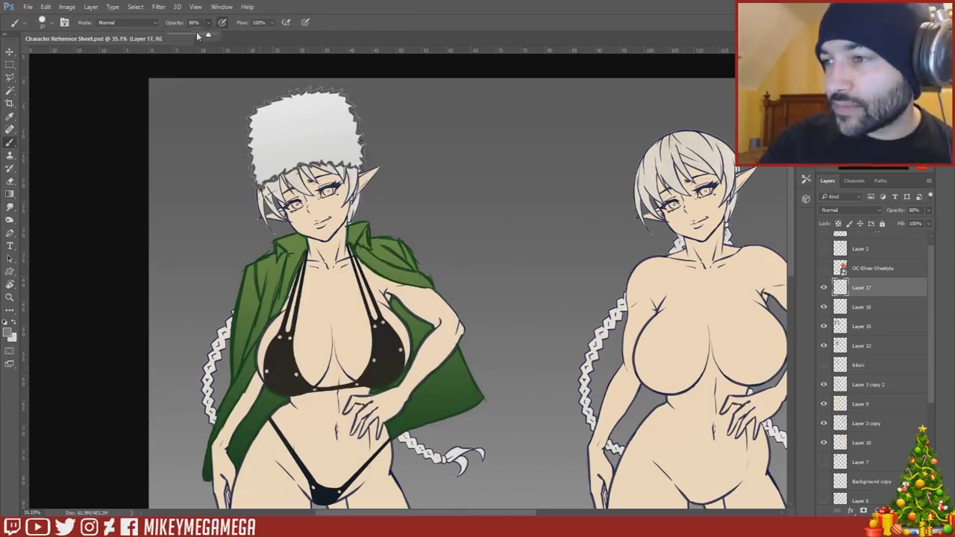
key(F5)
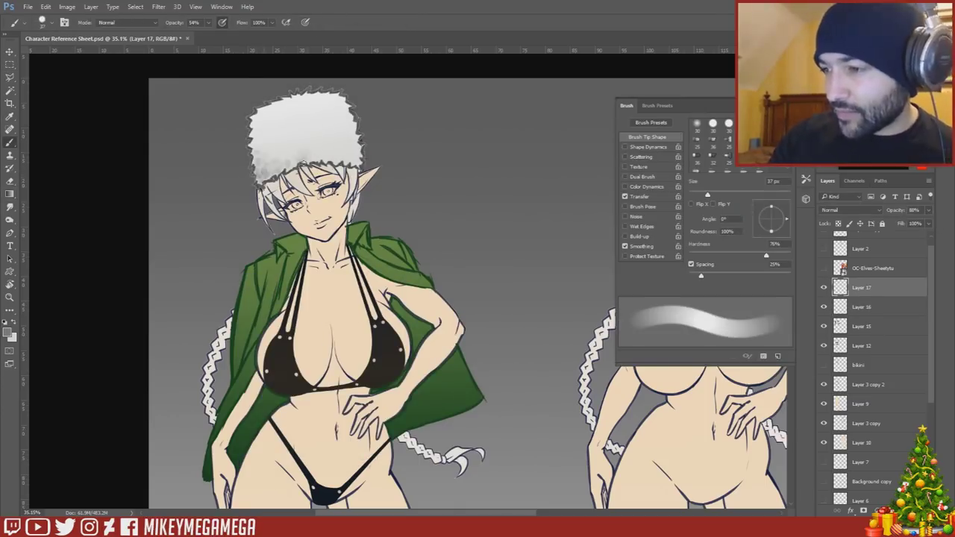
- Pick near-white and dab lighter fur texture over the shaded hat
click(8, 333)
click(246, 310)
click(468, 299)
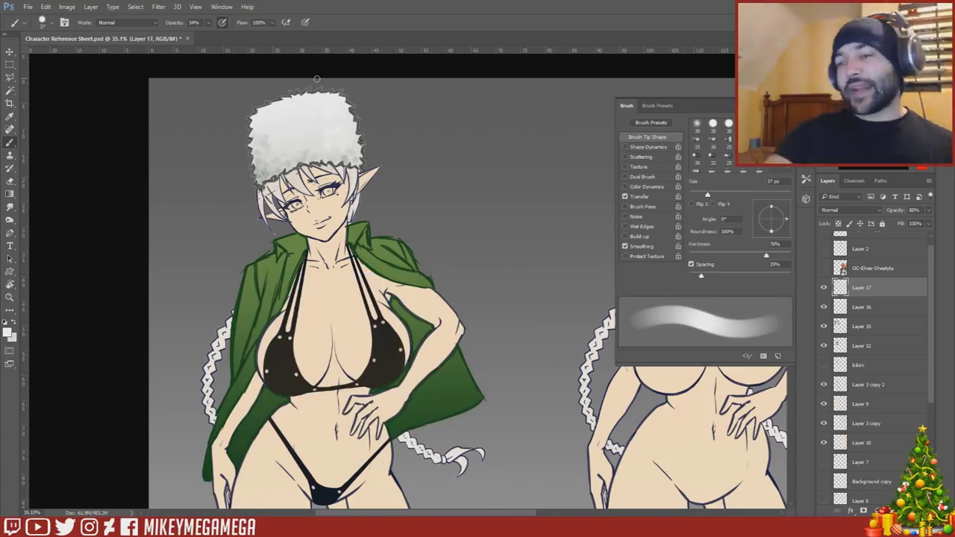
key(m)
key(F5)
- Merge Layer 17 down into the fur hat's Layer 16
key(ctrl+0)
scroll(241, 75, up, 2)
click(828, 288)
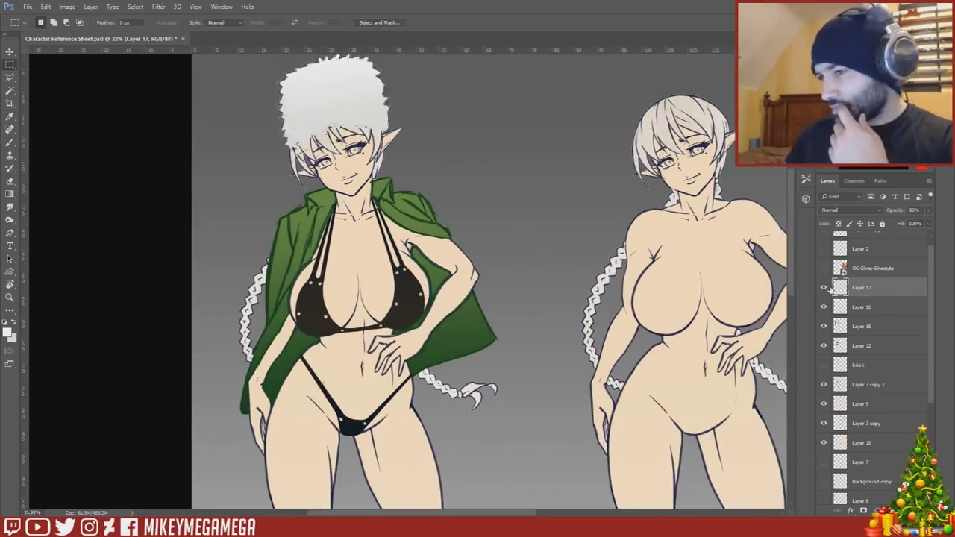
right_click(874, 288)
click(805, 407)
- Transform the merged fur hat so it sits wider and lower on the caped figure's head
click(45, 7)
click(68, 210)
drag(392, 109, 418, 111)
mouse_move(353, 112)
mouse_down()
mouse_move(346, 117)
mouse_move(370, 116)
mouse_up()
click(45, 6)
click(196, 243)
key(Return)
- Pick a dark red and make a five-pointed star on the hat's front with the Polygonal Lasso, painting it in
click(8, 333)
click(383, 428)
click(330, 370)
click(468, 300)
key(l)
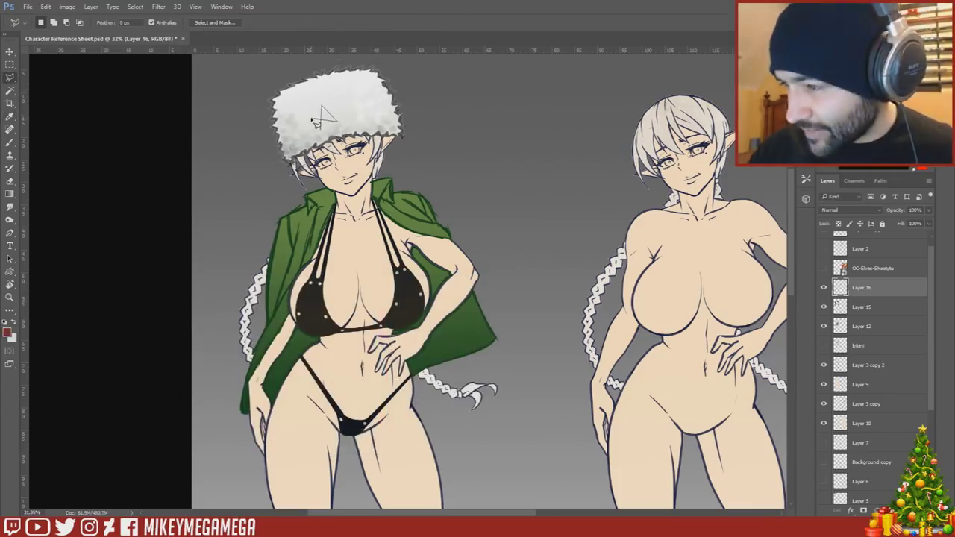
click(312, 119)
click(335, 110)
key(b)
drag(317, 113, 334, 120)
- Pick a lighter red and brighten the star with a small brush
click(7, 333)
click(469, 300)
right_click(325, 110)
key(Return)
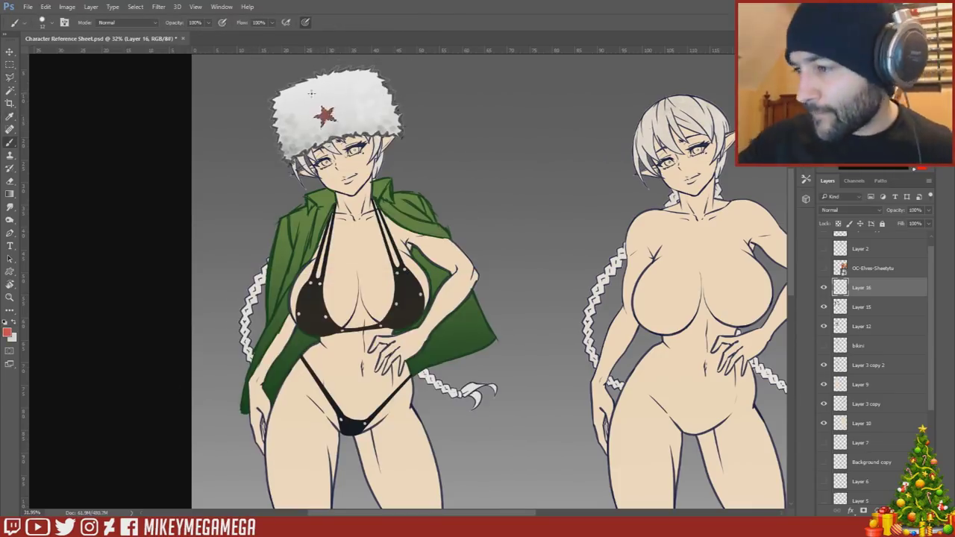
click(9, 65)
key(ctrl+0)
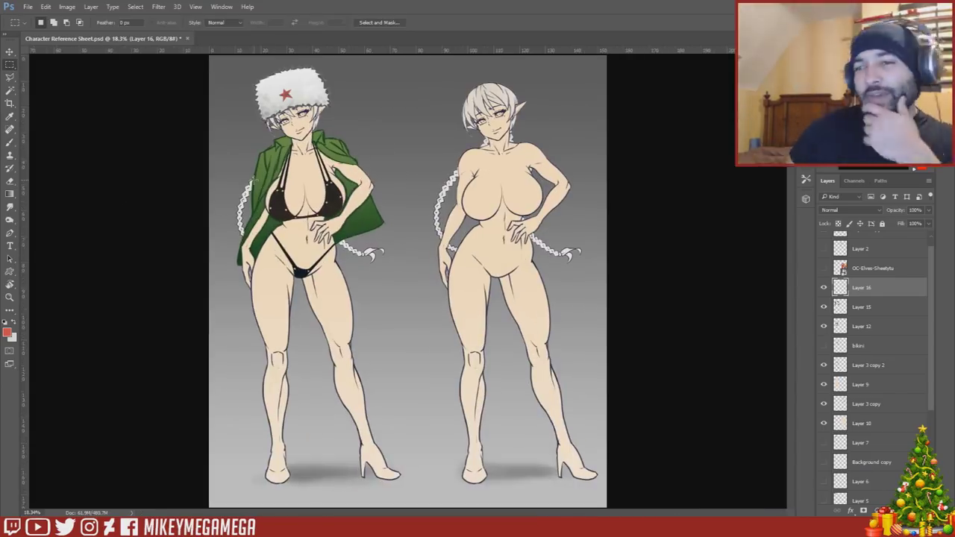
- Transform the green cape on Layer 15, then hide the cape and fur hat layers
click(864, 311)
click(823, 307)
click(823, 307)
click(46, 7)
mouse_move(74, 220)
click(197, 234)
mouse_move(314, 303)
mouse_down()
mouse_move(311, 504)
mouse_move(314, 303)
mouse_up()
key(Return)
click(823, 307)
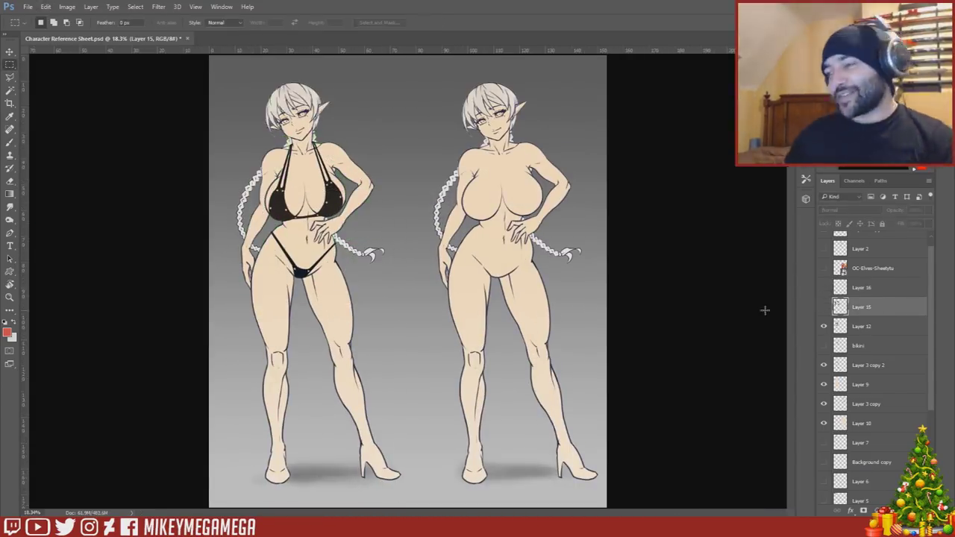
- Switch the backdrop from the grey gradient to the parchment texture and save the sheet
key(ctrl+minus)
scroll(892, 355, down, 2)
key(ctrl+s)
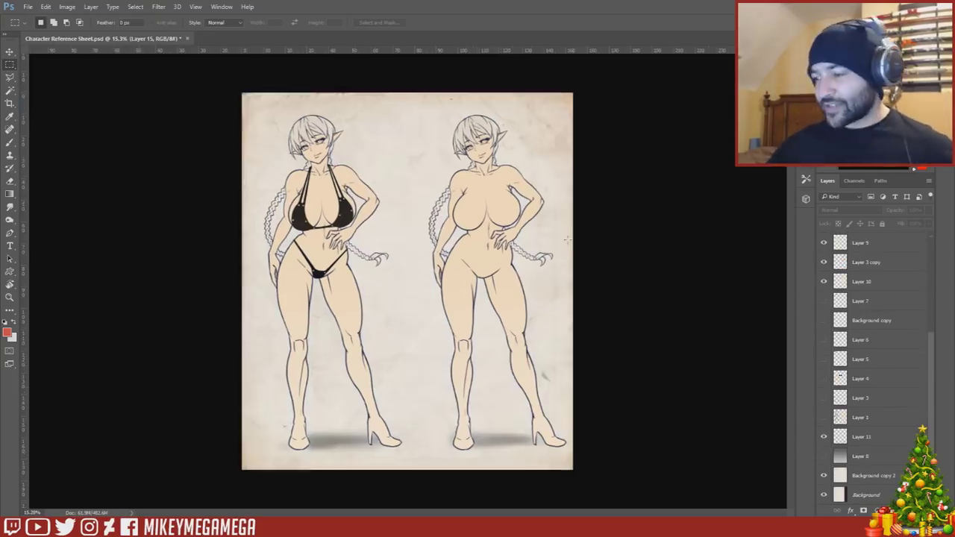
- Try merging the visible figure layers into one and duplicating the merged layer
click(824, 475)
click(67, 7)
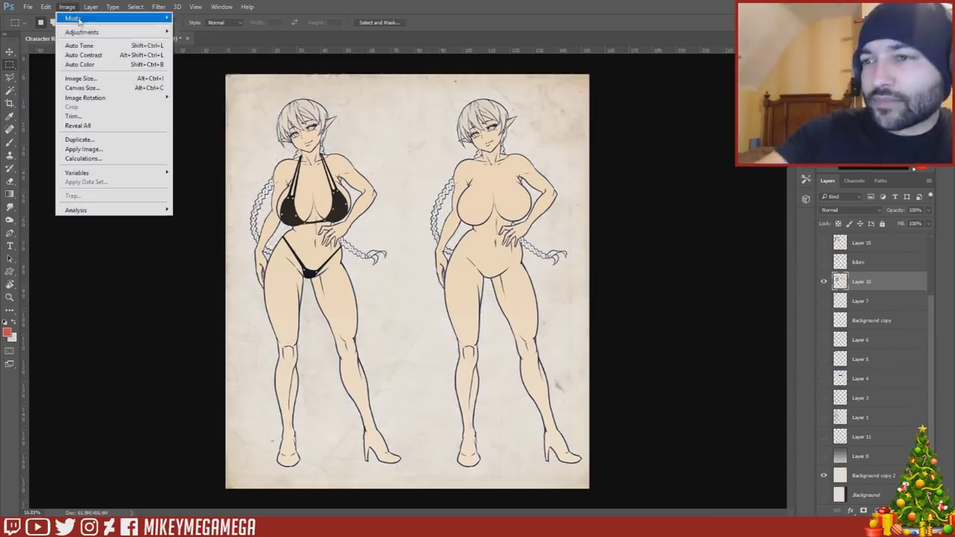
right_click(879, 282)
click(775, 104)
click(494, 225)
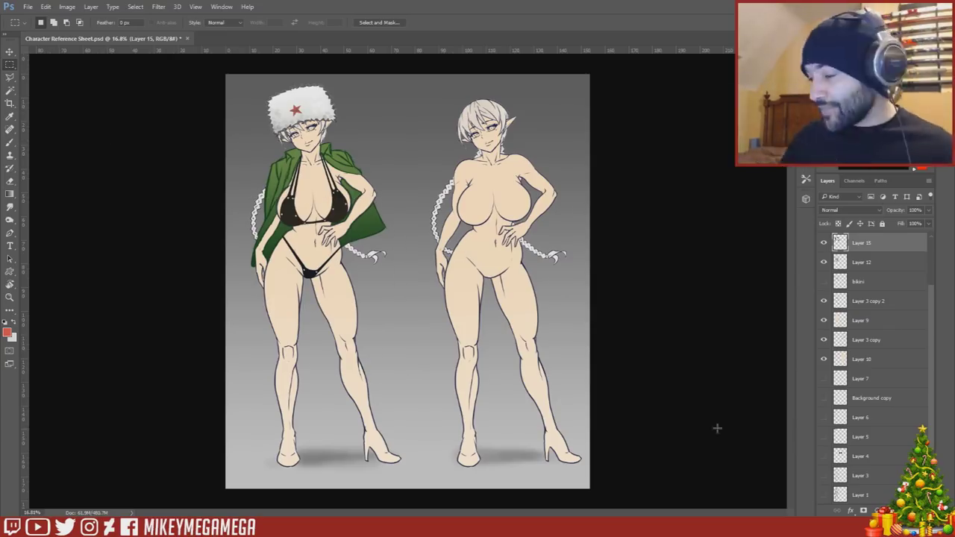
- Make a merged copy of the line art, place it just below Layer 3 copy 2 and apply a filter to it
scroll(898, 342, down, 2)
scroll(901, 358, down, 2)
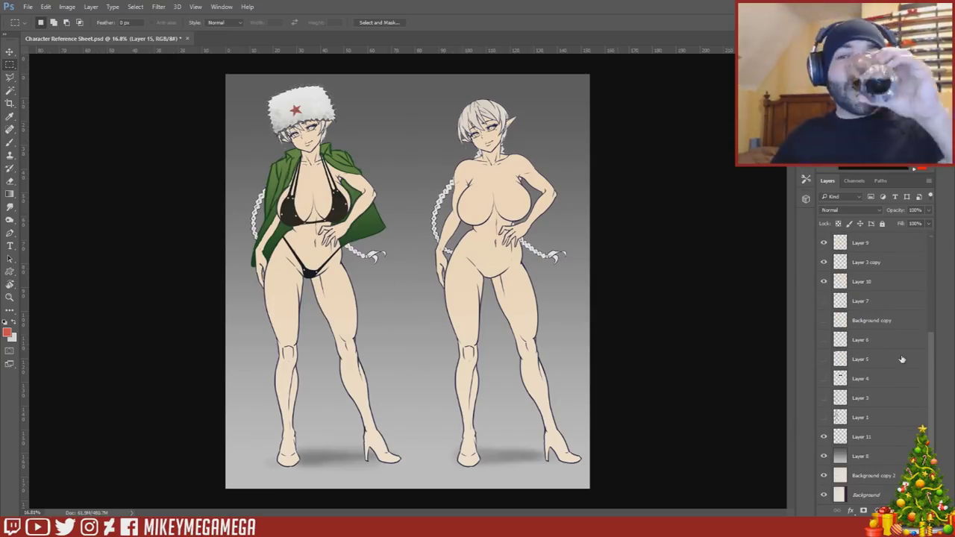
scroll(857, 266, up, 2)
right_click(890, 310)
click(791, 108)
right_click(880, 273)
click(889, 308)
key(ctrl+e)
drag(880, 312, 892, 291)
click(158, 6)
mouse_move(168, 116)
click(121, 165)
click(648, 30)
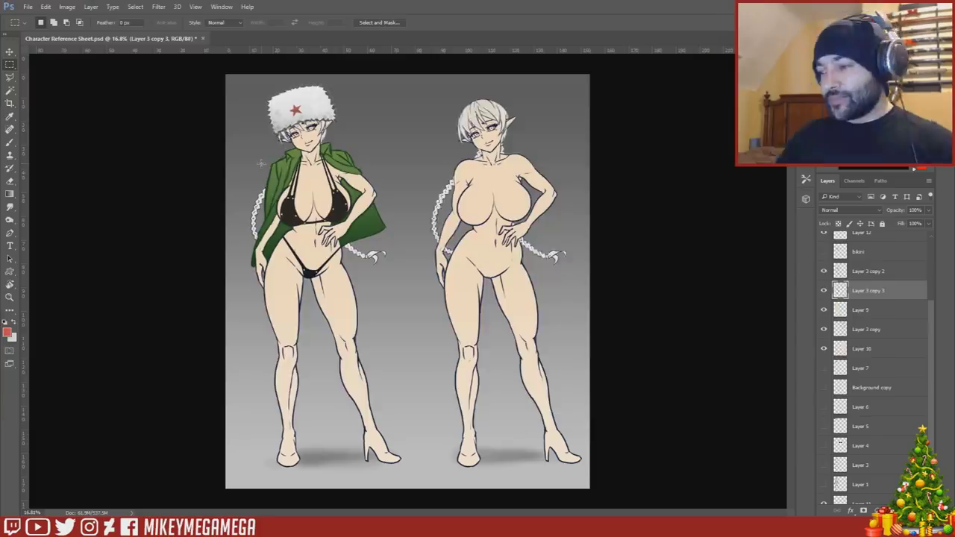
- Try another blending mode on the filtered line-art copy and toggle that layer's visibility
click(851, 211)
click(845, 251)
scroll(310, 213, up, 3)
scroll(309, 208, down, 2)
click(823, 290)
- Hide the background, cape and hat layers and merge the remaining visible layers into one
scroll(917, 400, down, 3)
drag(823, 437, 823, 494)
drag(931, 359, 931, 255)
drag(824, 300, 825, 338)
click(28, 6)
click(52, 107)
right_click(856, 435)
click(763, 372)
- Show the parchment background and apply a layer style to the merged figures
scroll(828, 455, down, 5)
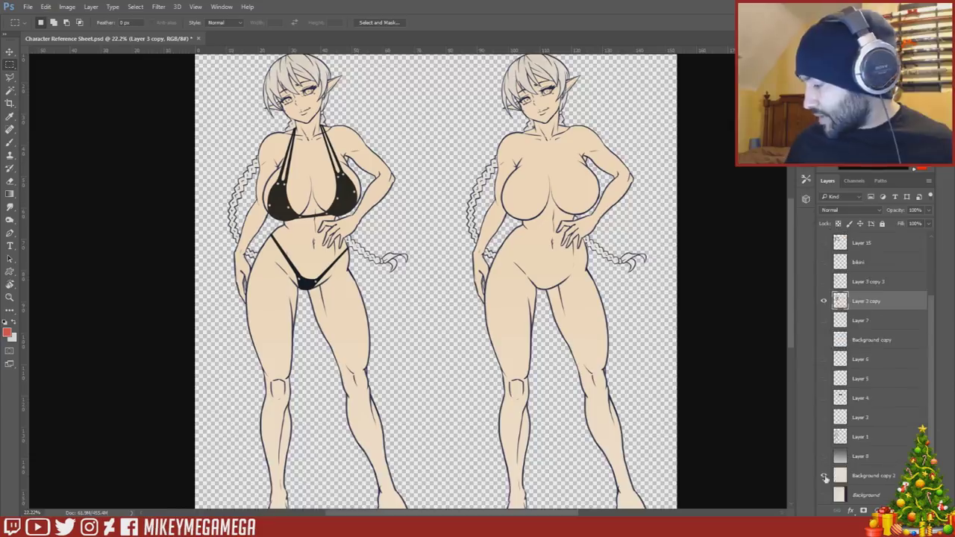
click(824, 475)
double_click(843, 296)
click(589, 277)
mouse_move(498, 412)
mouse_down()
mouse_move(478, 434)
mouse_move(493, 419)
mouse_up()
key(Return)
scroll(575, 256, down, 4)
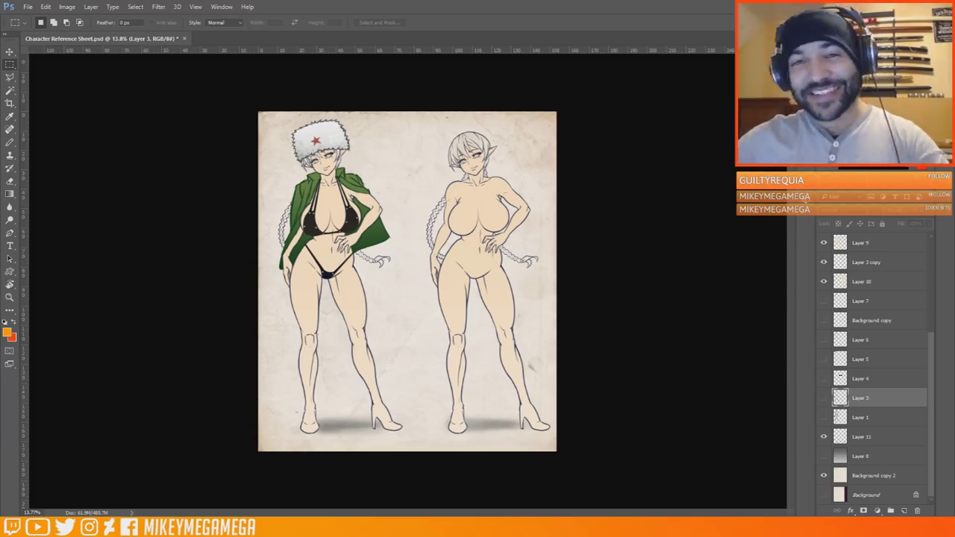
- Hide the fur hat and green cape layers
drag(930, 352, 930, 257)
scroll(364, 238, up, 4)
drag(825, 300, 824, 338)
click(823, 357)
scroll(376, 373, down, 4)
- Examine the two figures' line art and flat colours up close and look through the layer stack
scroll(376, 395, up, 11)
scroll(358, 298, down, 12)
scroll(336, 159, up, 12)
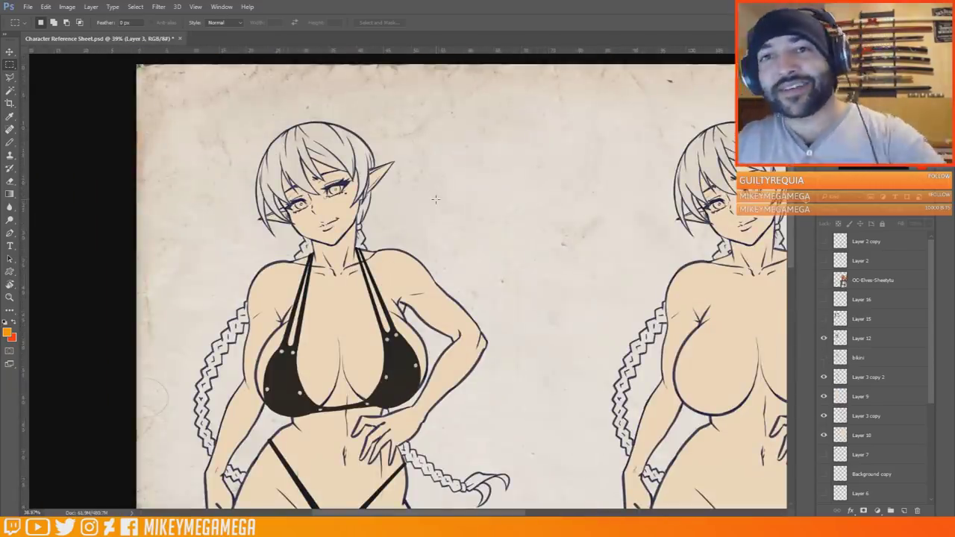
scroll(437, 199, down, 3)
drag(930, 265, 930, 278)
drag(930, 277, 931, 257)
scroll(472, 322, down, 5)
scroll(472, 322, up, 7)
scroll(472, 320, down, 2)
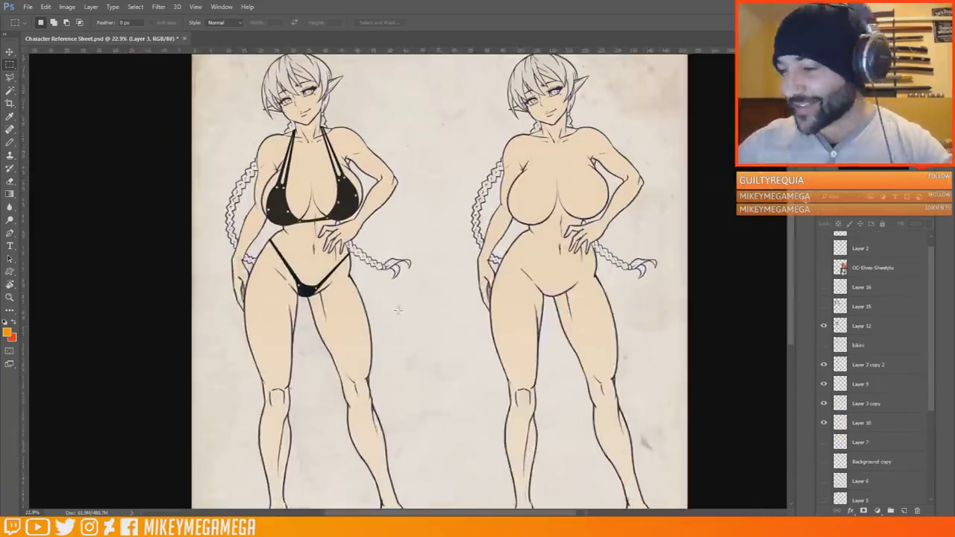
scroll(472, 321, up, 1)
scroll(856, 309, down, 2)
- Create a new layer named Skintone above Layer 9 and clip it to that layer
click(856, 308)
click(90, 6)
mouse_move(105, 17)
click(224, 17)
click(414, 264)
right_click(891, 308)
key(Escape)
right_click(894, 307)
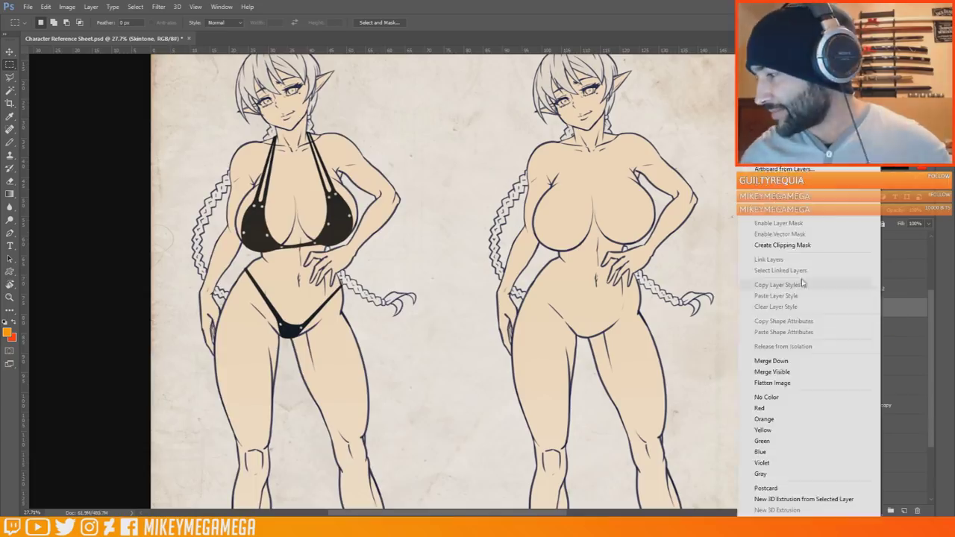
click(791, 245)
- Hide the second figure's skin colour on Layer 10 and show the original line art on Layer 3
click(824, 289)
click(824, 289)
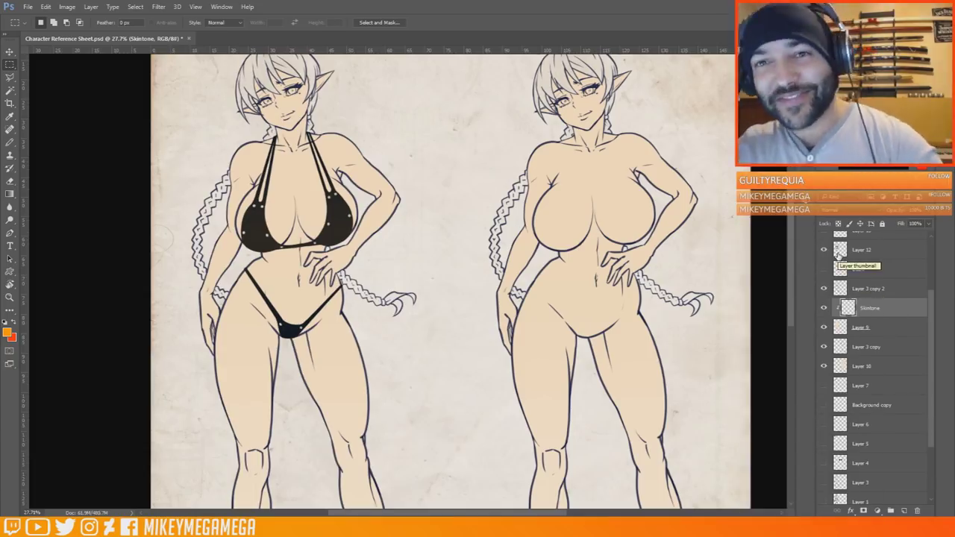
click(824, 366)
scroll(824, 362, down, 3)
click(824, 398)
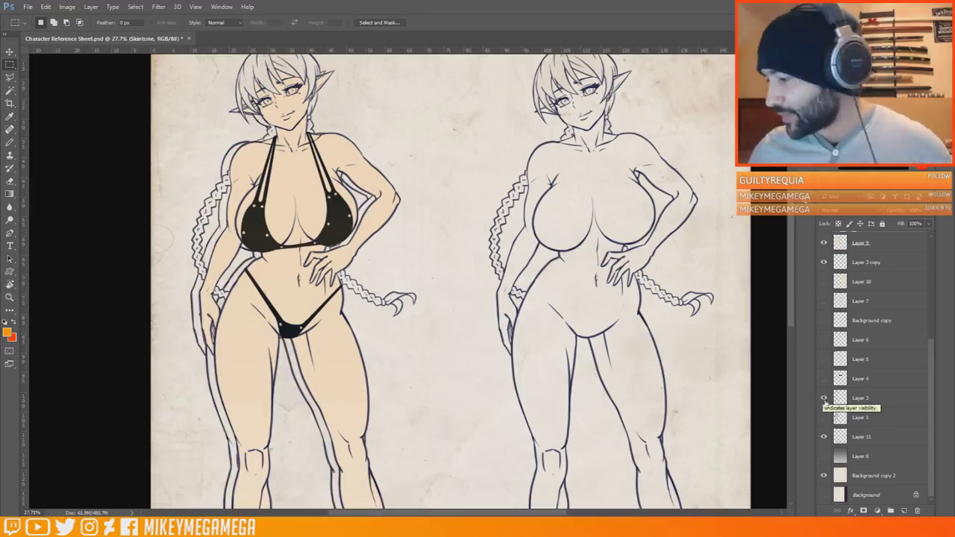
- Show the hair line art on Layer 7 and move it and Layer 3's body line art between the two figures
click(863, 399)
key(v)
drag(388, 321, 578, 321)
click(823, 340)
click(824, 341)
click(823, 302)
drag(265, 139, 449, 140)
click(196, 7)
click(205, 231)
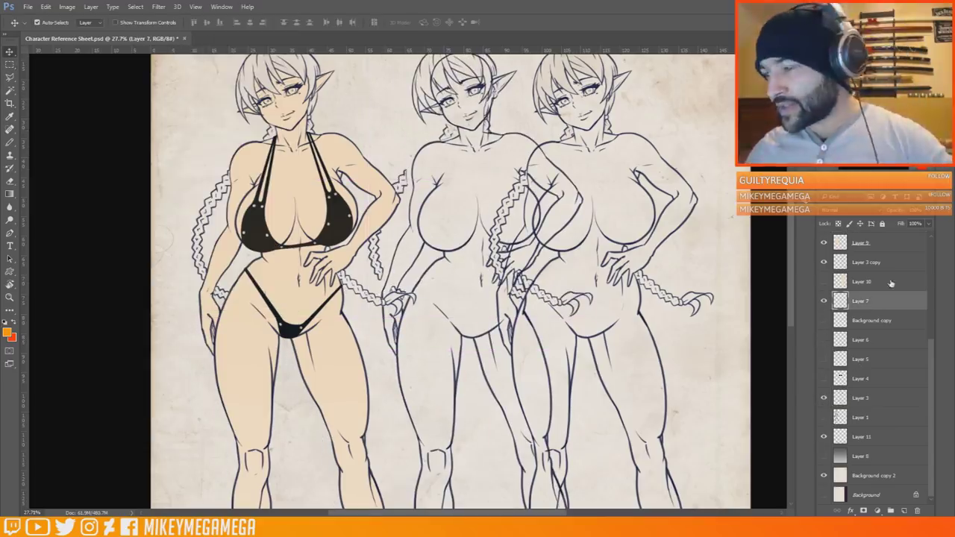
- Duplicate the hair line art on Layer 7 and move the copy up the layer stack
right_click(877, 301)
click(809, 100)
key(Return)
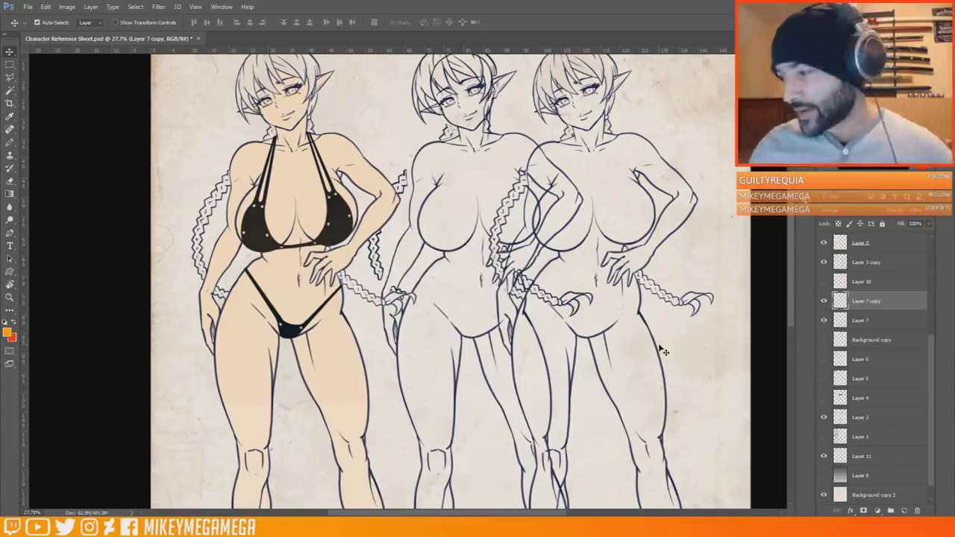
drag(879, 307, 884, 235)
- Duplicate the body line art on Layer 3 and move the copy up the layer stack
scroll(889, 299, down, 2)
right_click(879, 495)
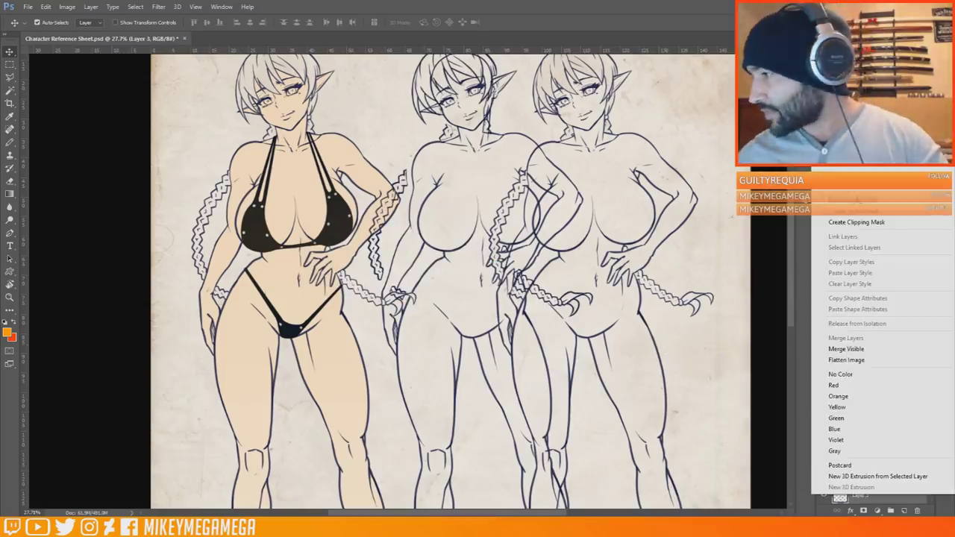
click(831, 103)
key(Return)
drag(880, 495, 883, 252)
- Duplicate the skin colour on Layer 9 and place the copy directly beneath the copied body line art
drag(932, 331, 933, 452)
click(823, 280)
right_click(885, 266)
click(824, 101)
key(Return)
mouse_move(883, 263)
mouse_down()
mouse_move(895, 224)
mouse_move(884, 272)
mouse_up()
- Move the Layer 9 copy skin fill onto the centred figure and align it with the body line art
scroll(336, 205, down, 6)
mouse_move(333, 223)
mouse_down()
mouse_move(404, 251)
mouse_move(330, 242)
mouse_up()
drag(326, 371, 409, 286)
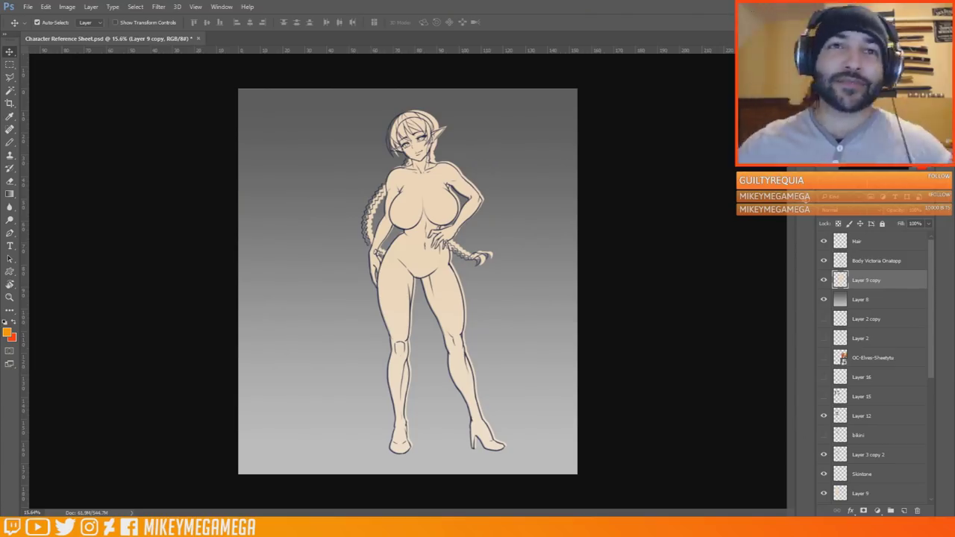
scroll(407, 142, up, 4)
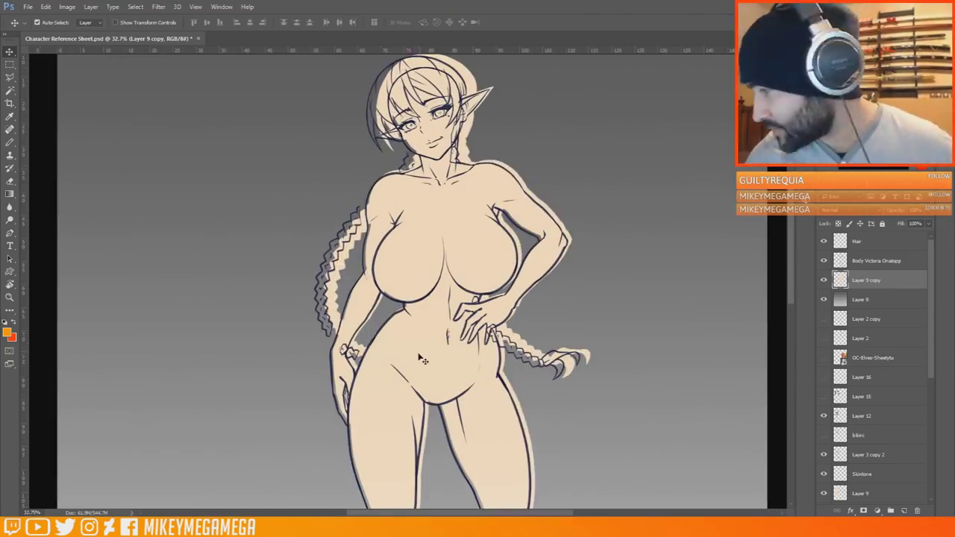
drag(421, 353, 416, 351)
scroll(423, 364, up, 4)
drag(382, 288, 384, 273)
scroll(384, 282, up, 4)
scroll(387, 270, down, 10)
scroll(388, 97, up, 4)
- Shift the Hair layer's line art so the head and braids line up with the skin fill
drag(332, 309, 345, 309)
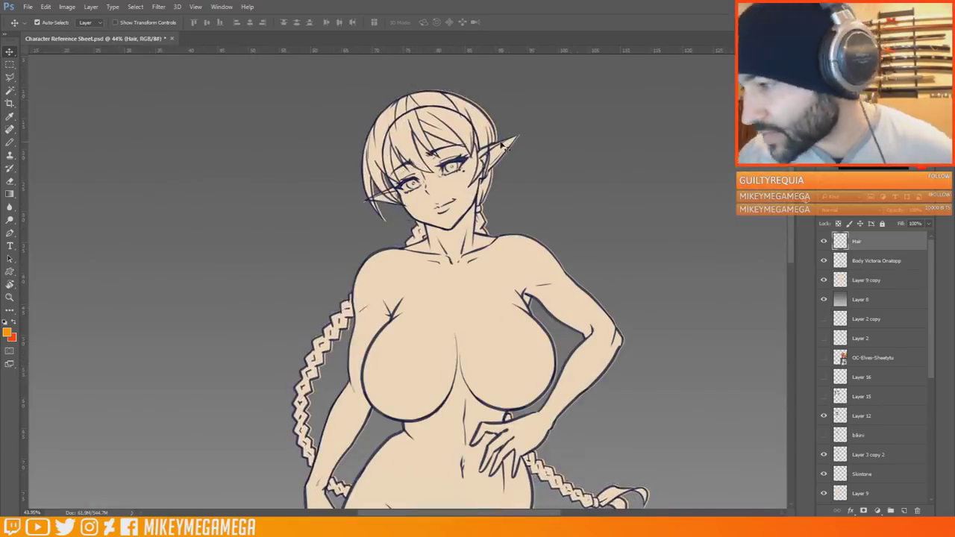
scroll(495, 147, up, 4)
drag(468, 333, 470, 333)
scroll(489, 228, down, 9)
scroll(372, 76, up, 5)
- Erase the skull and ear lines that show through the hair on the centred figure's body line art layer
click(843, 265)
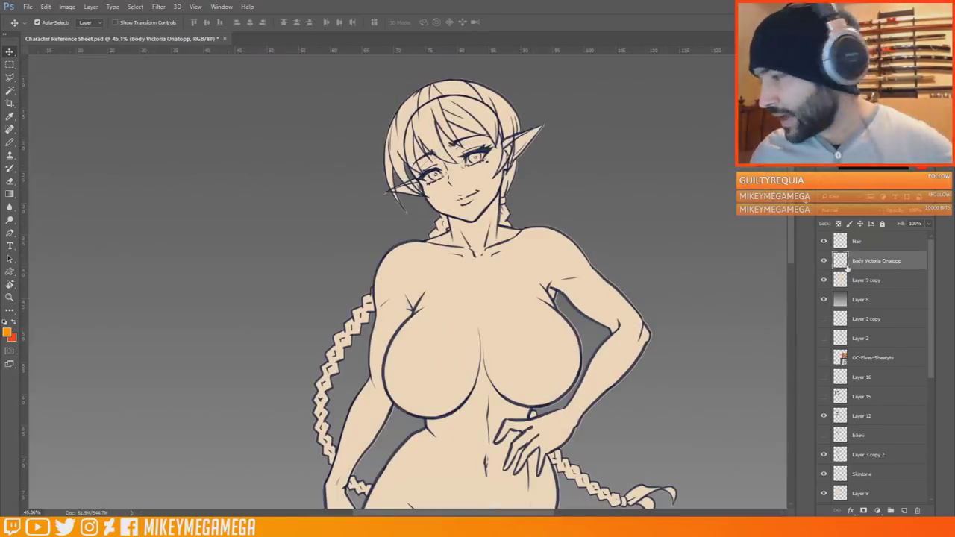
click(10, 181)
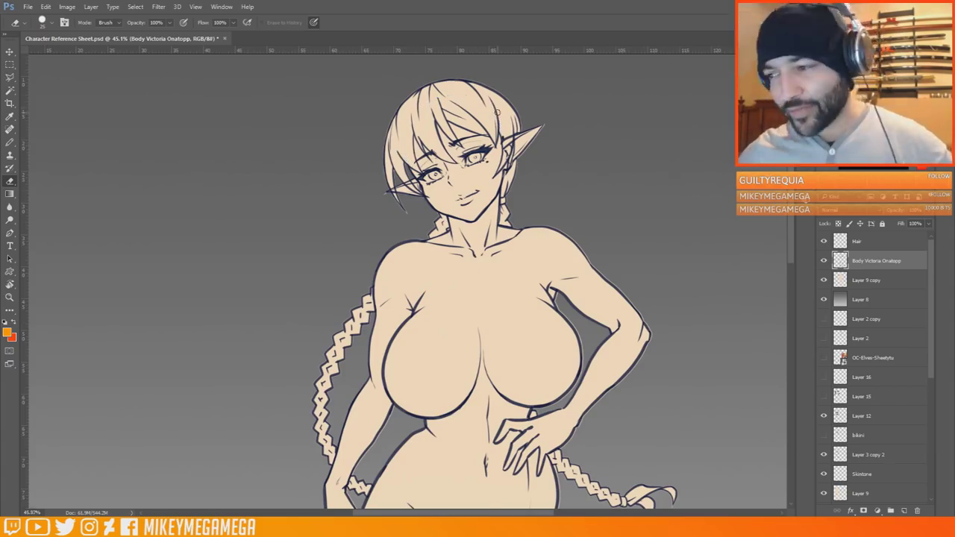
scroll(496, 112, up, 3)
key(ctrl+alt+z)
key(ctrl+alt+z)
key(ctrl+alt+z)
key(ctrl+alt+z)
key(ctrl+alt+z)
click(46, 6)
click(64, 29)
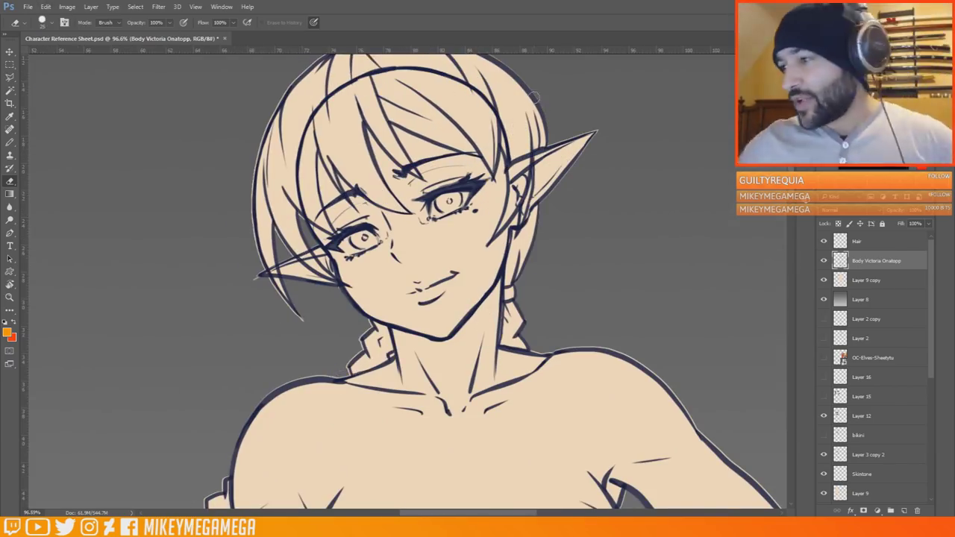
scroll(534, 98, up, 3)
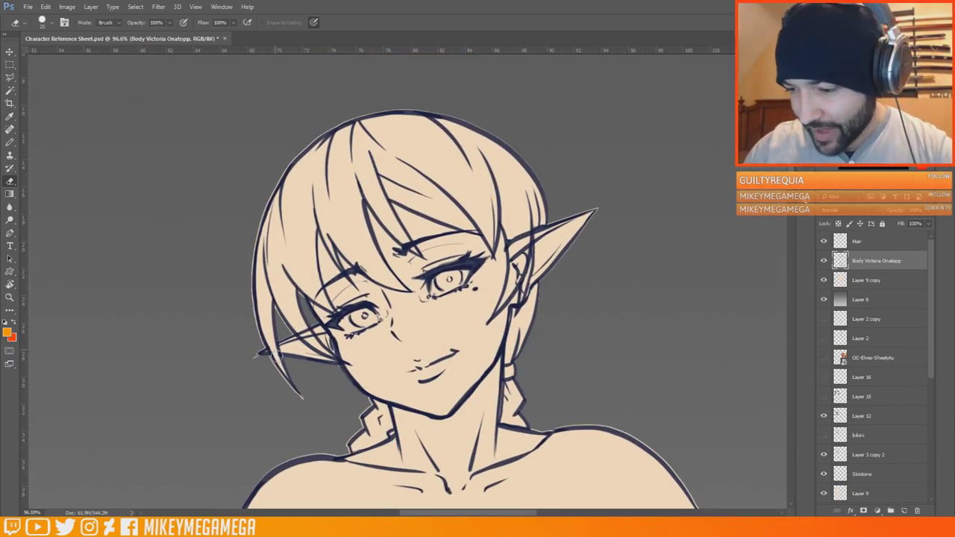
scroll(510, 236, up, 2)
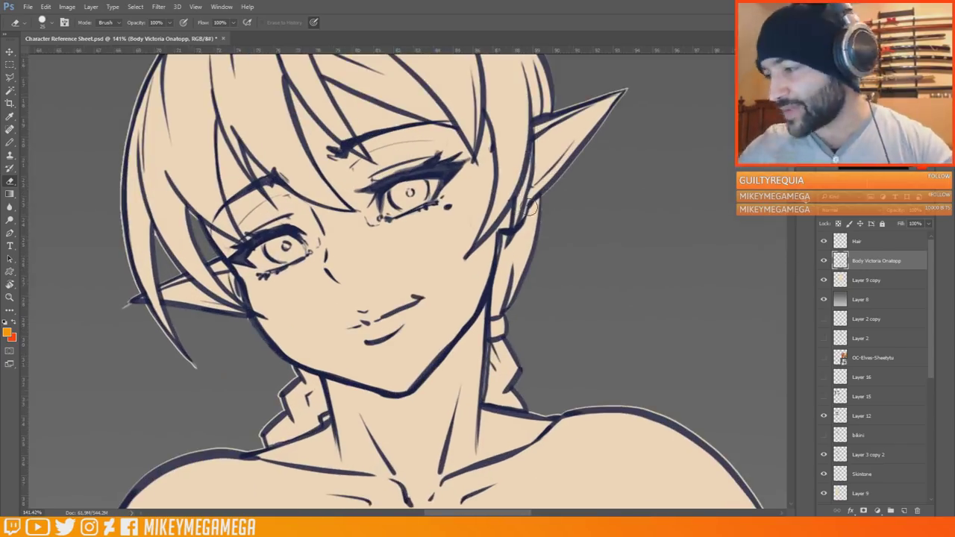
scroll(446, 196, down, 4)
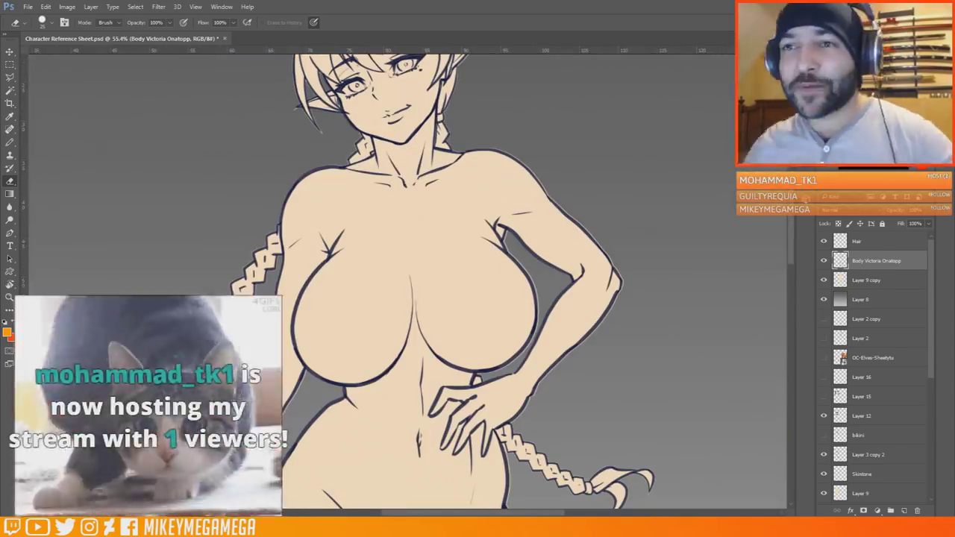
- Merge the Hair layer into the body line art layer beneath it
scroll(329, 122, up, 4)
click(10, 51)
scroll(463, 267, down, 4)
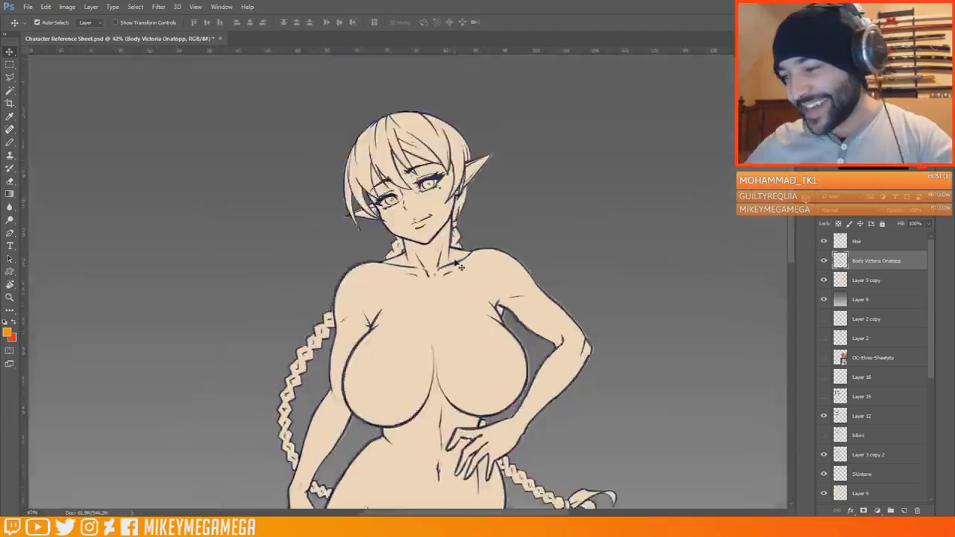
scroll(468, 292, up, 4)
scroll(462, 298, down, 5)
scroll(452, 309, down, 1)
scroll(448, 313, up, 2)
scroll(443, 319, down, 2)
scroll(443, 319, down, 3)
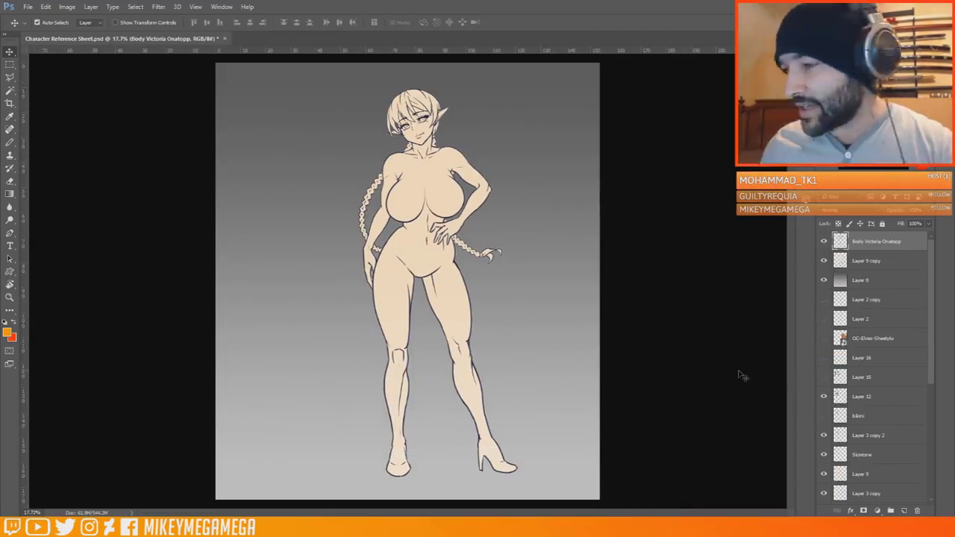
key(w)
click(312, 344)
key(m)
click(312, 344)
- Set up a size 10 brush with a very dark navy foreground colour and reduced opacity for retouching the boot outlines
scroll(394, 97, up, 5)
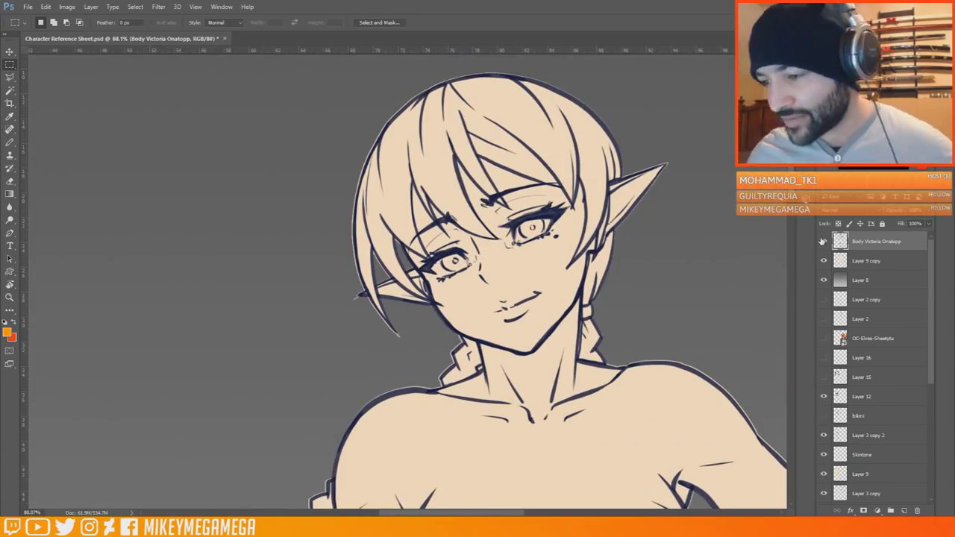
drag(791, 177, 791, 281)
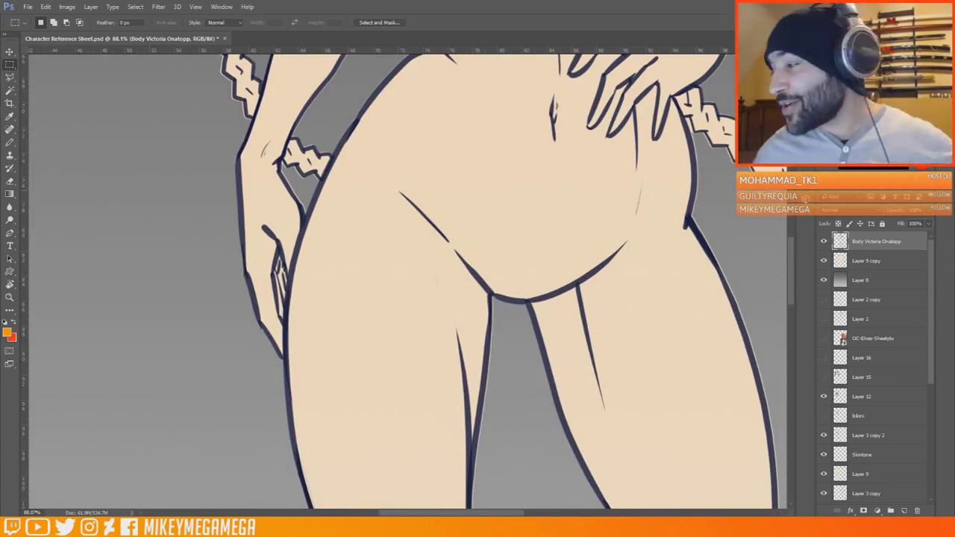
drag(790, 272, 790, 400)
drag(507, 512, 543, 512)
click(9, 142)
click(7, 332)
click(383, 346)
click(328, 414)
click(471, 300)
right_click(175, 329)
double_click(240, 391)
drag(208, 23, 213, 32)
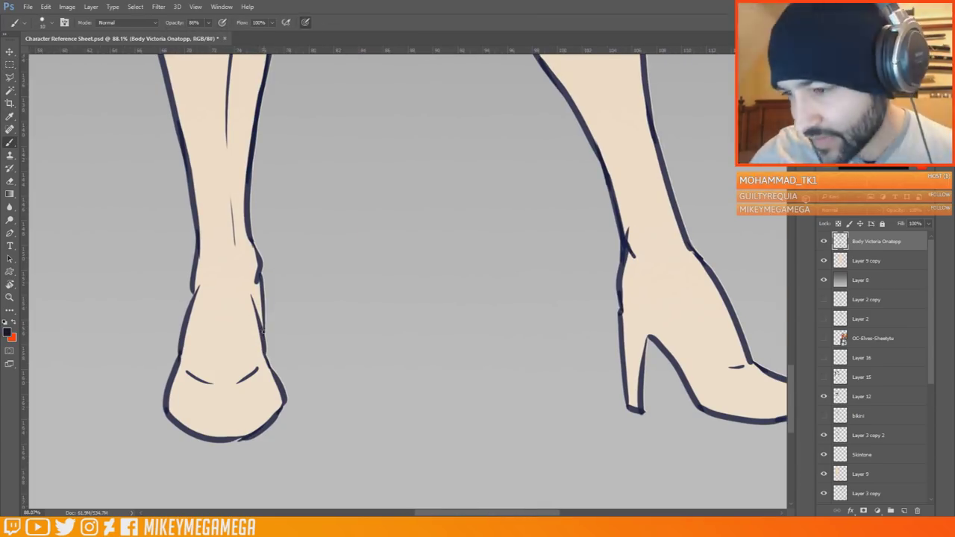
- Select the empty areas around and between the lines of the merged body line art with the Magic Wand
scroll(787, 246, up, 8)
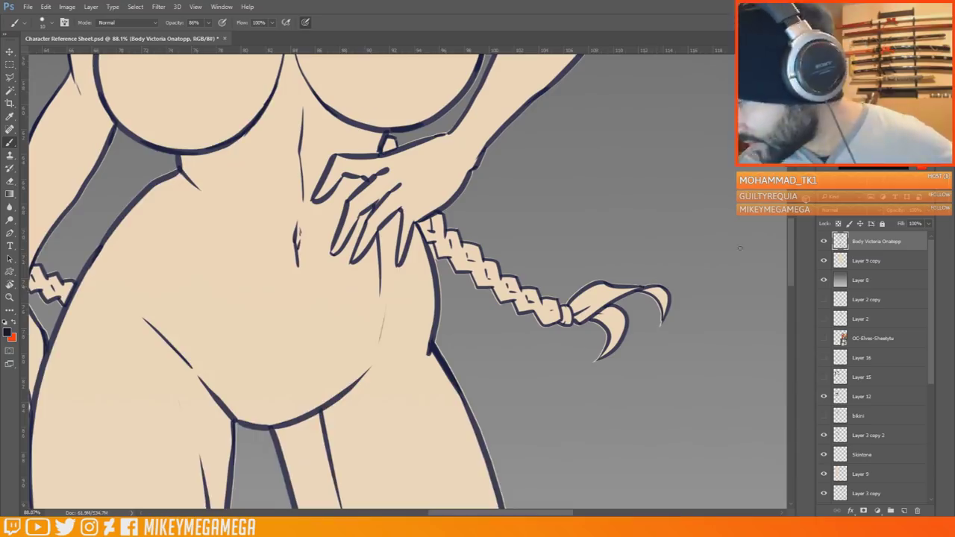
scroll(794, 223, up, 3)
scroll(795, 223, up, 6)
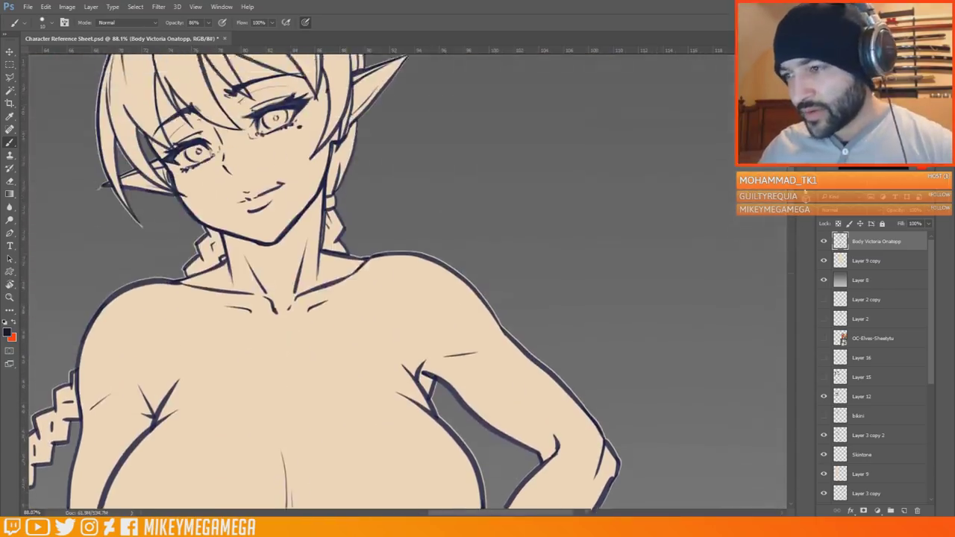
scroll(783, 232, up, 1)
scroll(783, 233, left, 2)
key(w)
click(777, 238)
scroll(779, 236, down, 6)
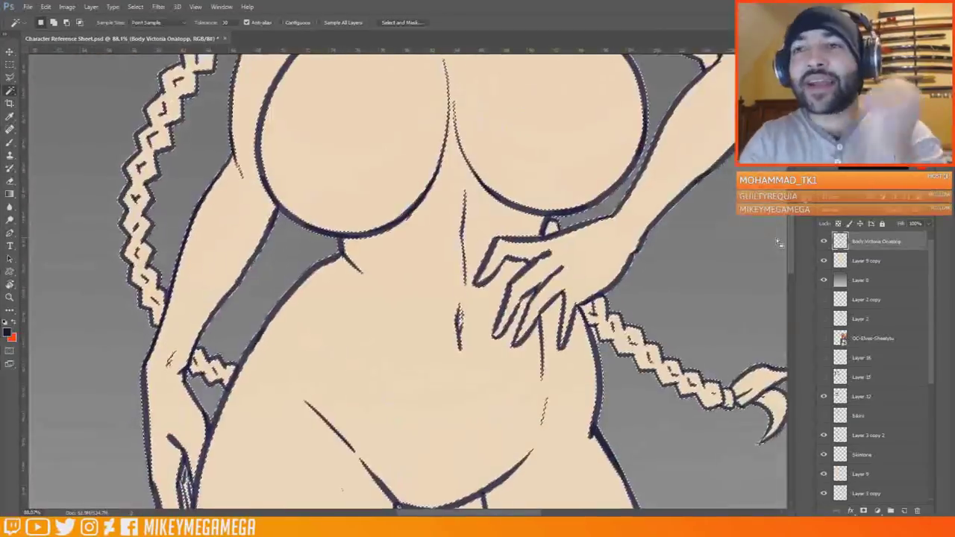
drag(793, 223, 792, 176)
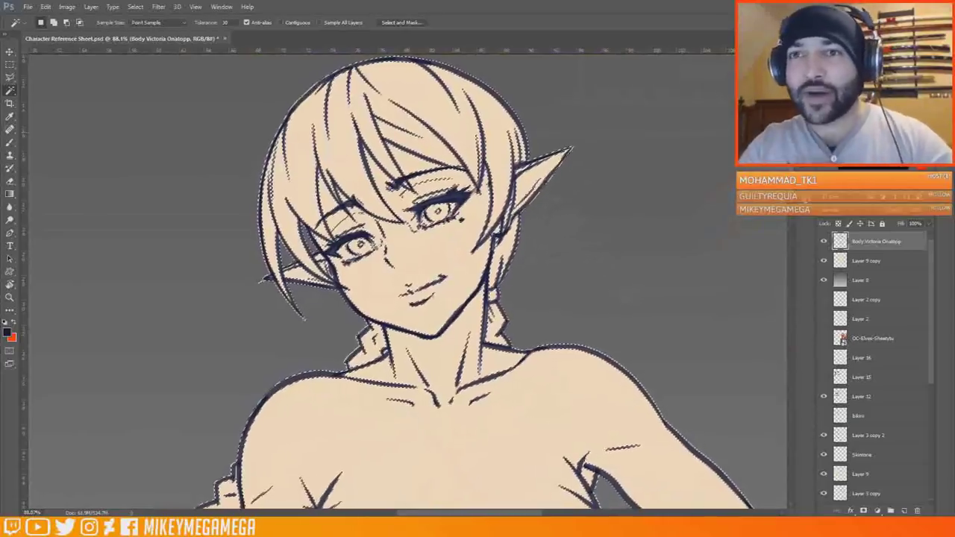
- Touch up the body line art with the dark brush while the selection is active, and clear the selection
key(ctrl+d)
key(b)
drag(792, 158, 797, 299)
scroll(796, 302, down, 4)
scroll(793, 328, up, 14)
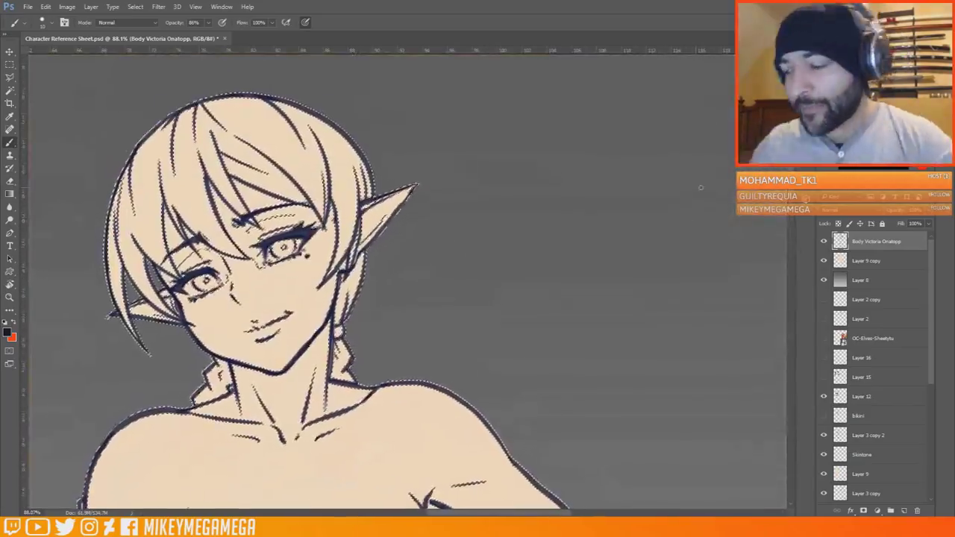
drag(701, 187, 881, 173)
key(m)
click(149, 279)
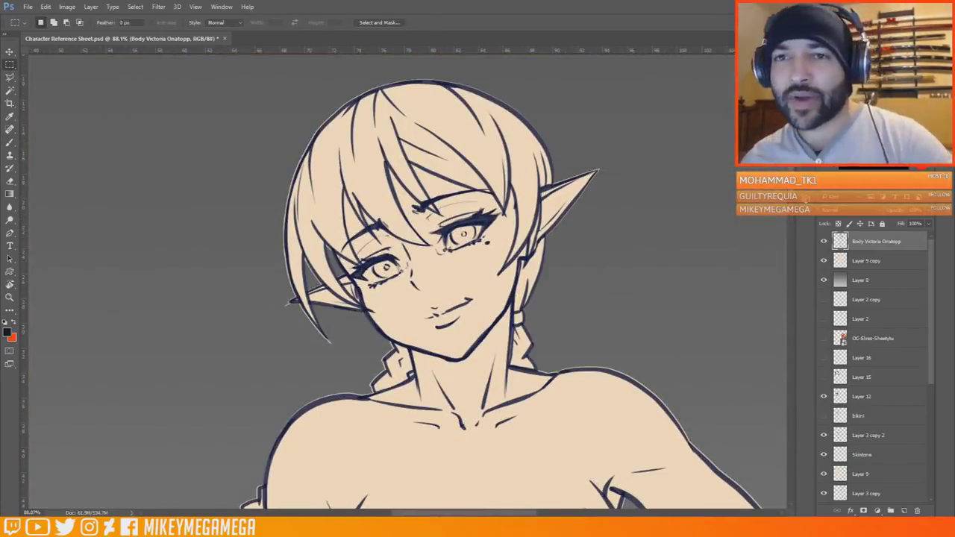
- Select the line art's empty areas again, hide that layer and examine the selection edges over the skin fill
key(w)
click(94, 344)
click(823, 241)
drag(793, 186, 791, 244)
scroll(792, 261, down, 3)
drag(797, 306, 805, 418)
drag(515, 513, 570, 513)
drag(791, 369, 792, 273)
scroll(794, 278, up, 12)
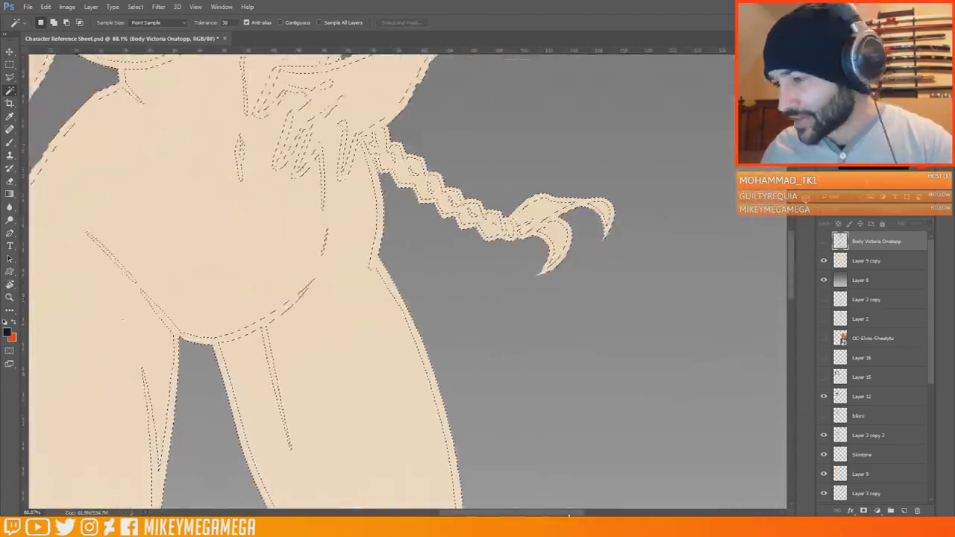
scroll(511, 498, up, 3)
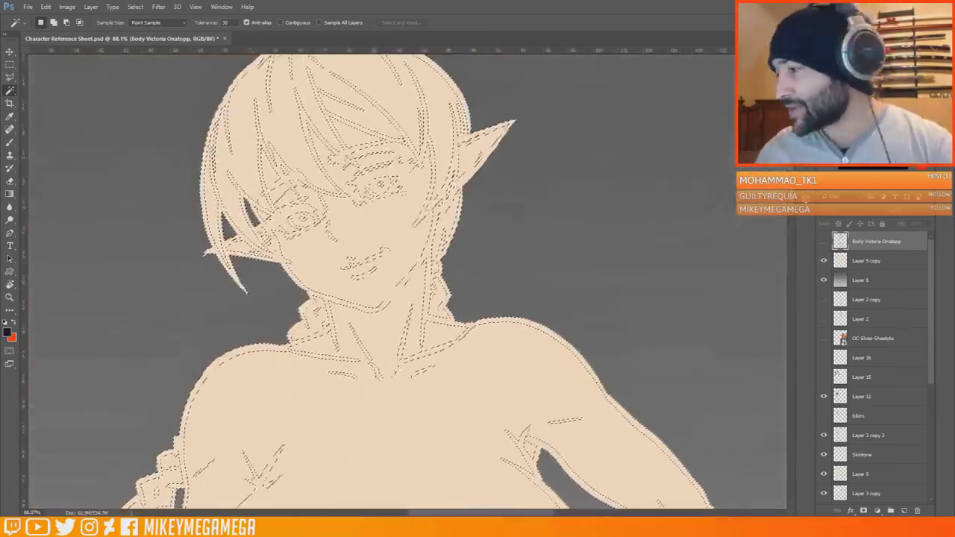
scroll(788, 245, down, 8)
drag(790, 268, 791, 257)
- Show the body line art again, set the foreground colour to #110e39 and clear the selection
key(m)
click(584, 273)
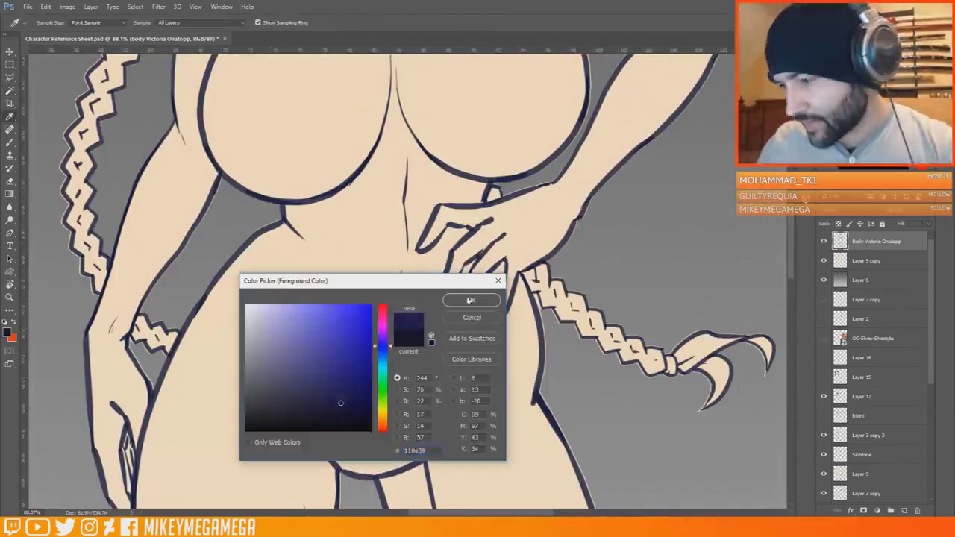
key(Escape)
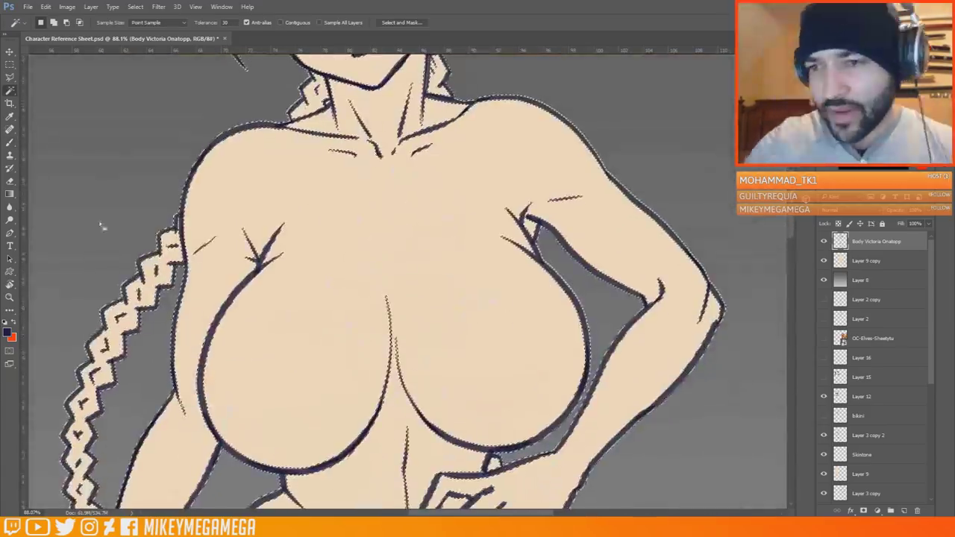
key(ctrl+d)
- Set a small eraser tip and erase the Layer 9 copy skin fill spilling past the head and ear outlines
click(10, 194)
click(869, 259)
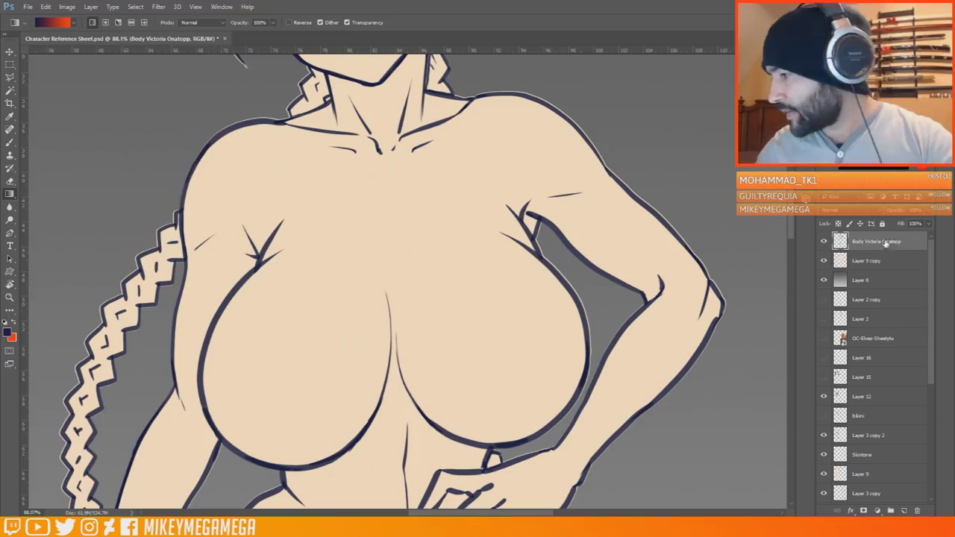
click(877, 242)
right_click(184, 164)
click(10, 181)
right_click(179, 164)
click(512, 125)
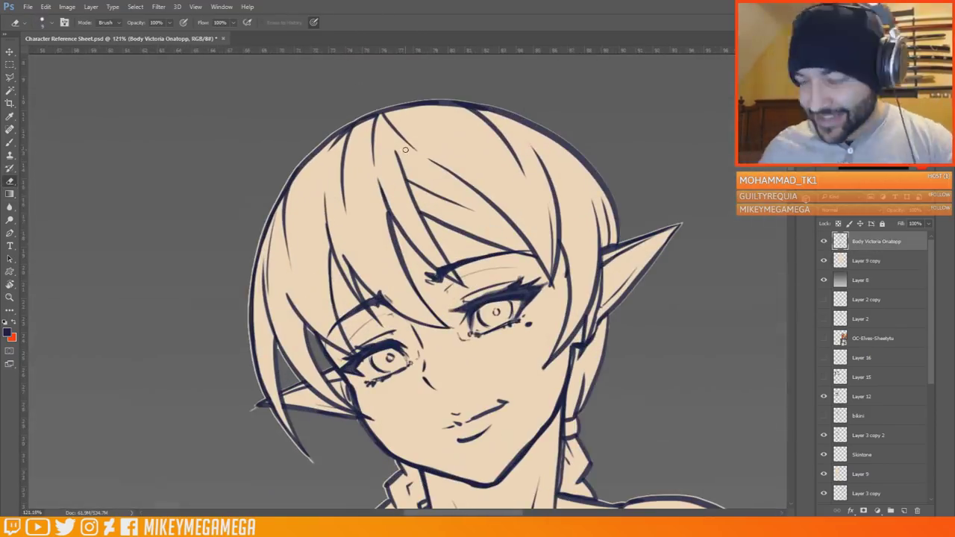
ctrl+click(311, 426)
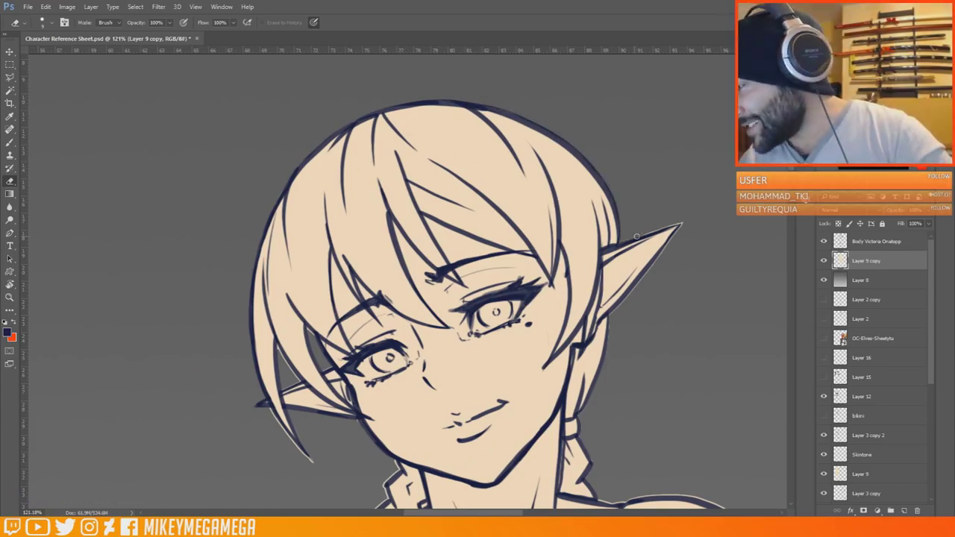
- Erase the skin fill spilling past the outlines of the neck, the shoulder and the long braid's upper part
scroll(662, 251, down, 5)
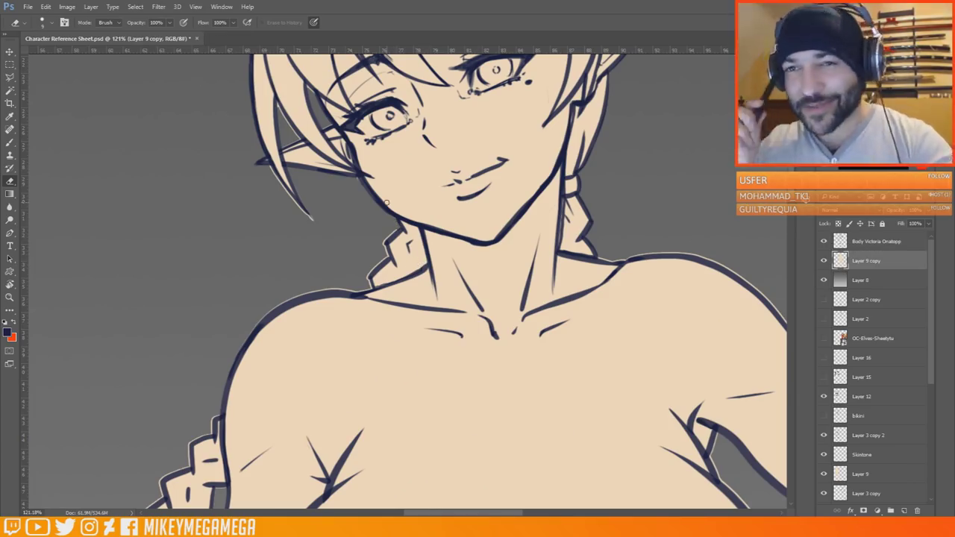
scroll(367, 276, down, 2)
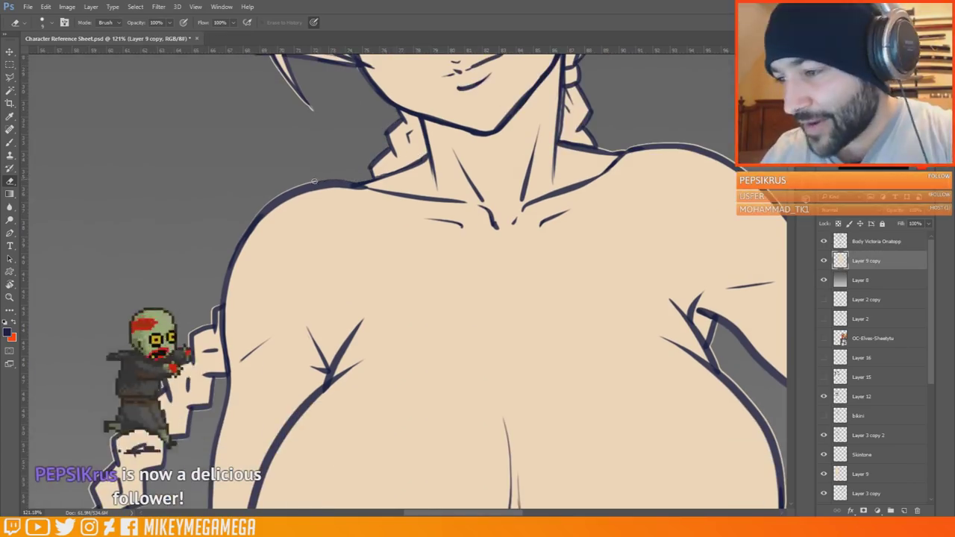
drag(181, 356, 325, 137)
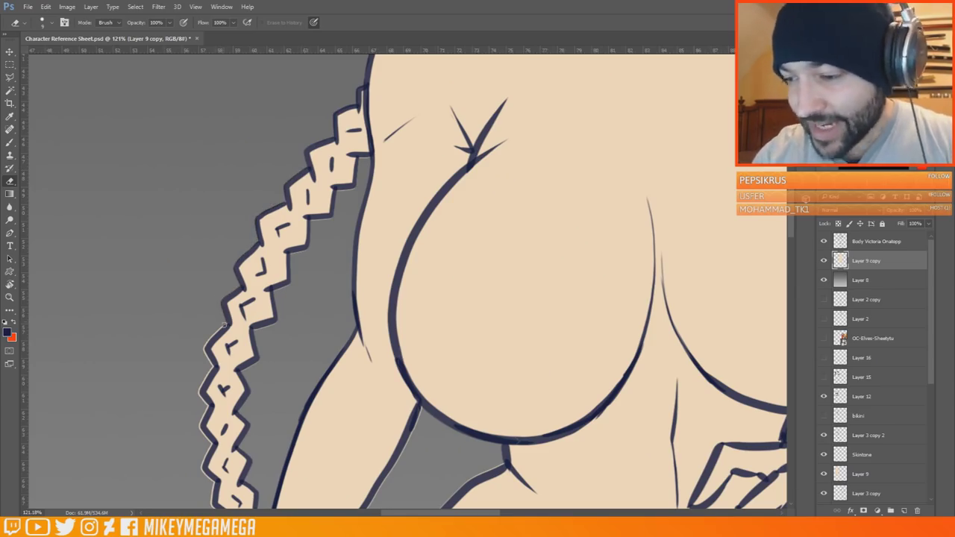
drag(223, 325, 215, 164)
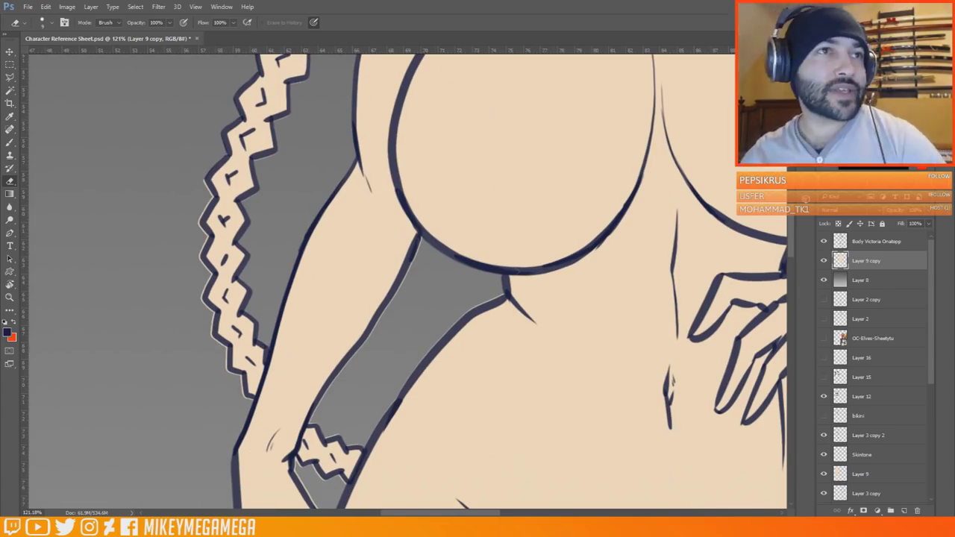
- Erase the skin fill spilling along the inner edge of the long braid beside the upper arm
drag(0, 46, 0, 44)
scroll(455, 198, down, 3)
scroll(449, 109, up, 2)
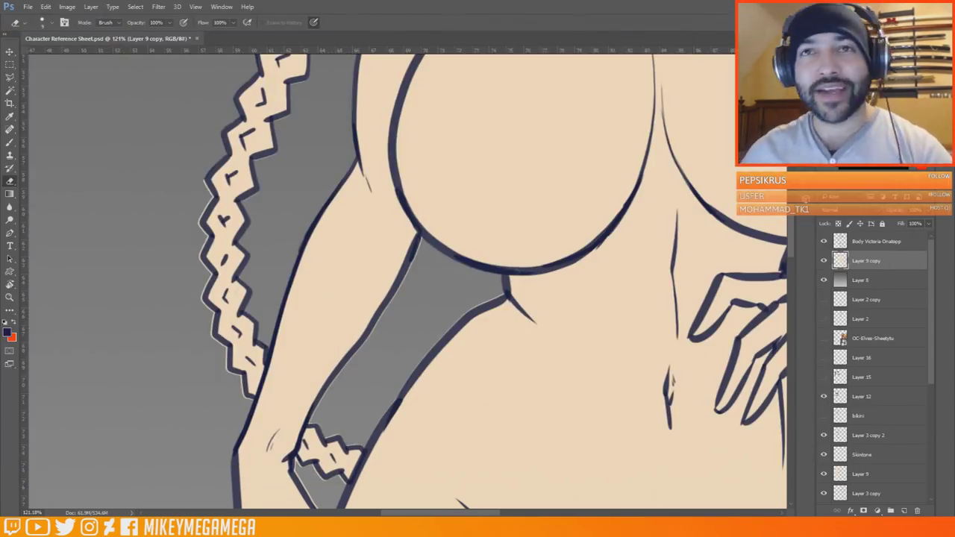
scroll(366, 223, up, 4)
drag(368, 151, 361, 160)
mouse_move(355, 184)
mouse_down()
mouse_move(335, 184)
mouse_move(311, 215)
mouse_up()
drag(312, 217, 291, 248)
scroll(293, 282, down, 2)
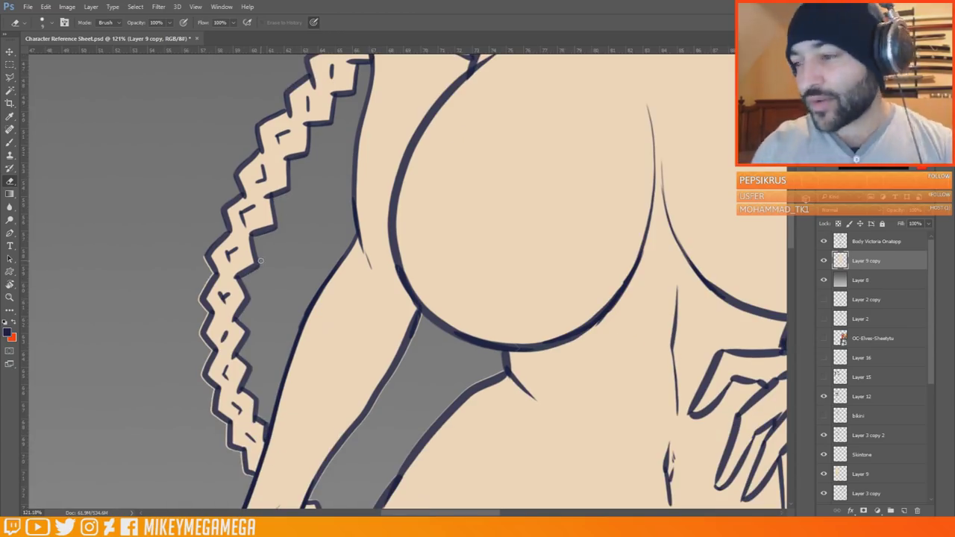
- Erase the skin fill spilling past the outlines of the lower braid, the hanging forearm and the gap beside the waist
scroll(260, 259, down, 1)
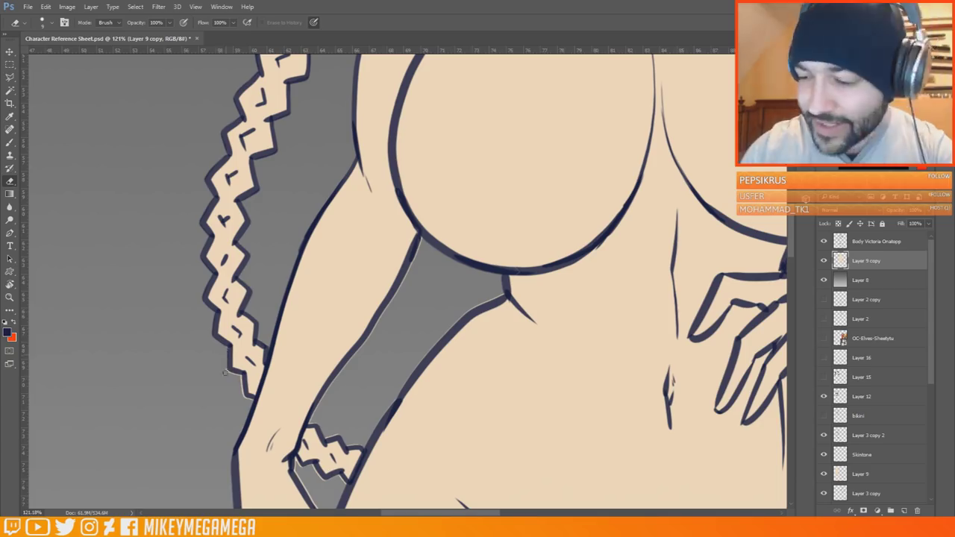
drag(792, 214, 792, 222)
mouse_move(416, 176)
mouse_down()
mouse_move(396, 215)
mouse_move(358, 267)
mouse_up()
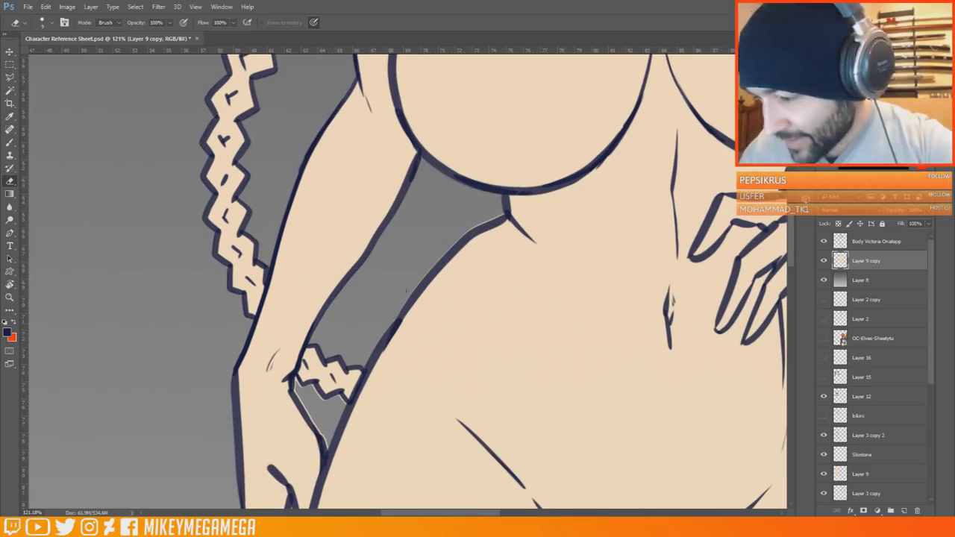
scroll(470, 231, down, 5)
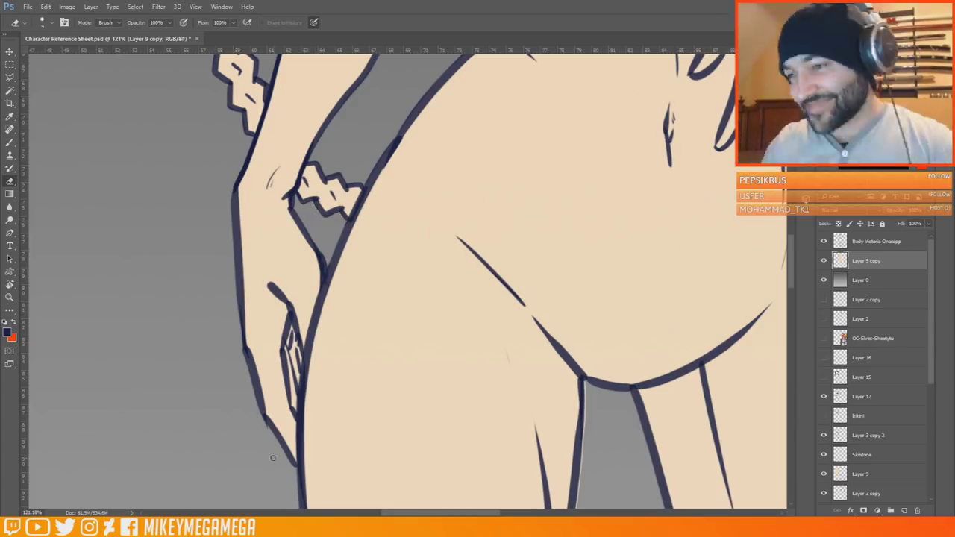
scroll(730, 300, down, 10)
drag(791, 306, 791, 289)
- Select the area outside the body line art with the Magic Wand at tolerance 80 and delete the Layer 9 copy fill there
key(w)
ctrl+click(652, 212)
click(262, 356)
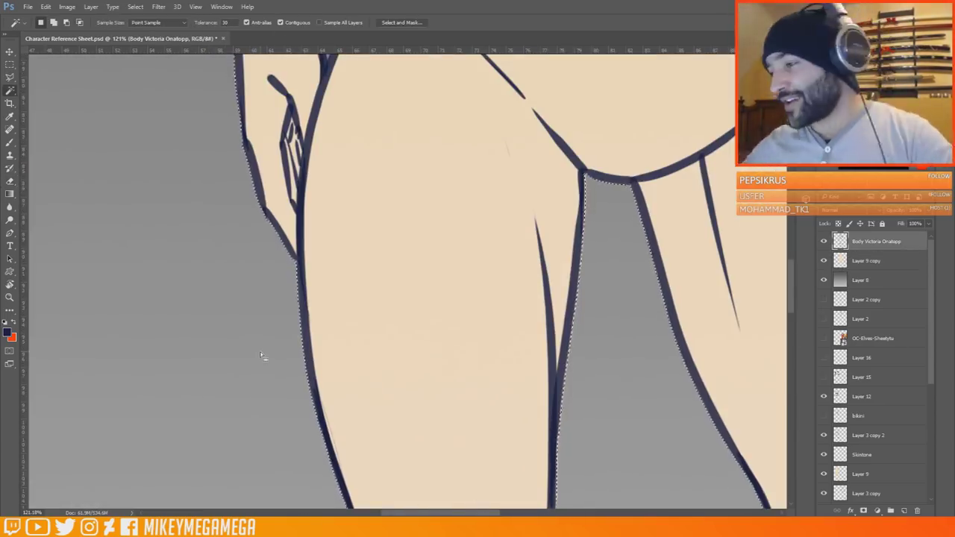
scroll(262, 356, down, 5)
scroll(436, 246, up, 8)
drag(230, 22, 146, 24)
text(80)
click(122, 283)
scroll(671, 328, down, 4)
click(874, 263)
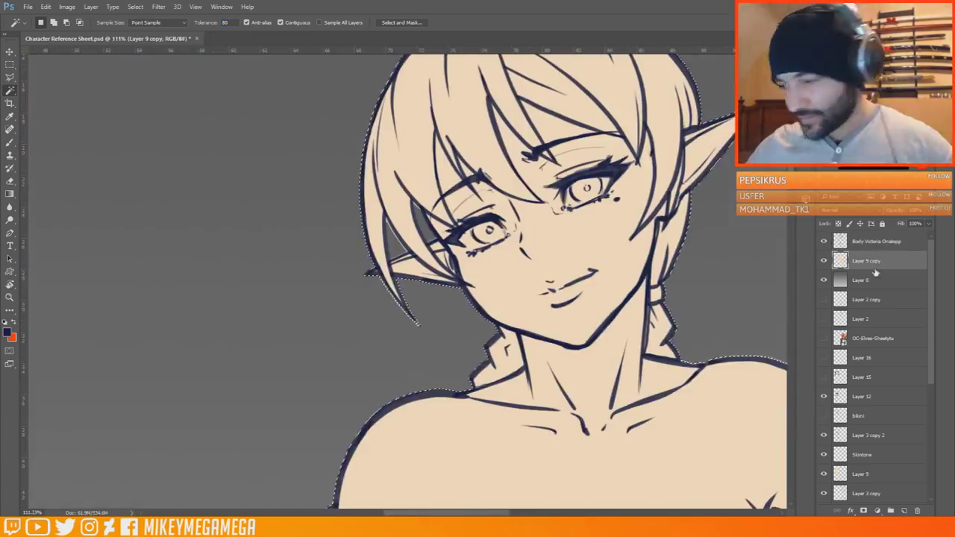
key(Delete)
- Check the trimmed fill edges around the head and torso and clear the selection outside the figure
click(10, 65)
scroll(440, 242, down, 8)
scroll(440, 242, up, 8)
click(10, 91)
click(681, 138)
scroll(522, 223, down, 4)
click(9, 65)
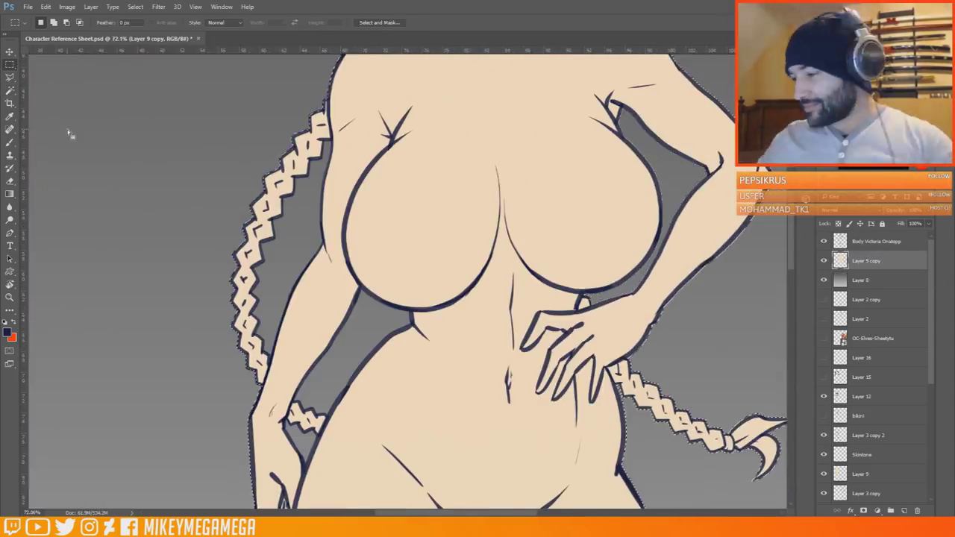
scroll(69, 135, down, 4)
scroll(324, 177, up, 6)
- Select the enclosed gaps between the hair strands and ear, trim the Layer 9 copy fill there and clear the selection
key(w)
scroll(324, 177, up, 2)
key(alt+])
click(325, 177)
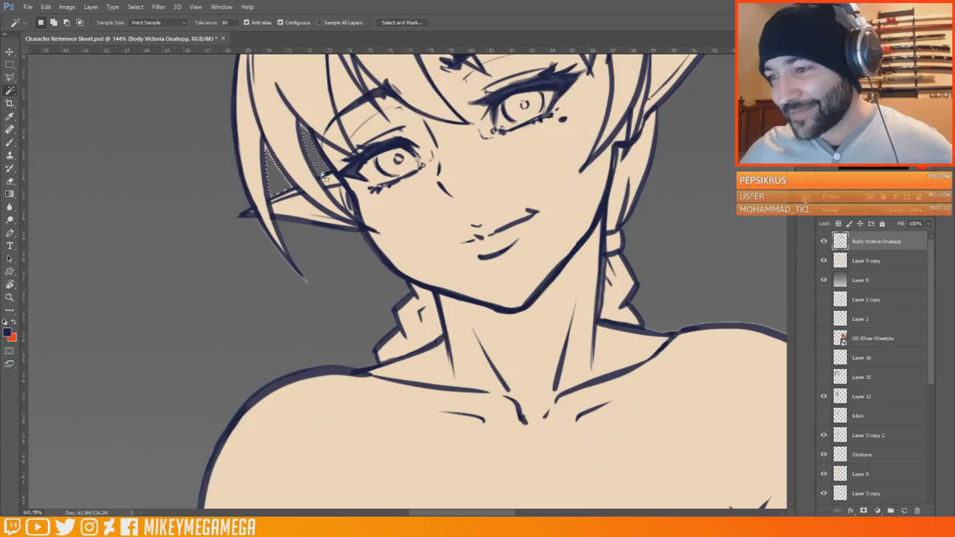
click(866, 261)
click(10, 65)
click(98, 103)
- Try drawing a short dark line on the abdomen with the Brush on Layer 9 copy
scroll(472, 334, down, 8)
scroll(477, 448, up, 3)
click(10, 142)
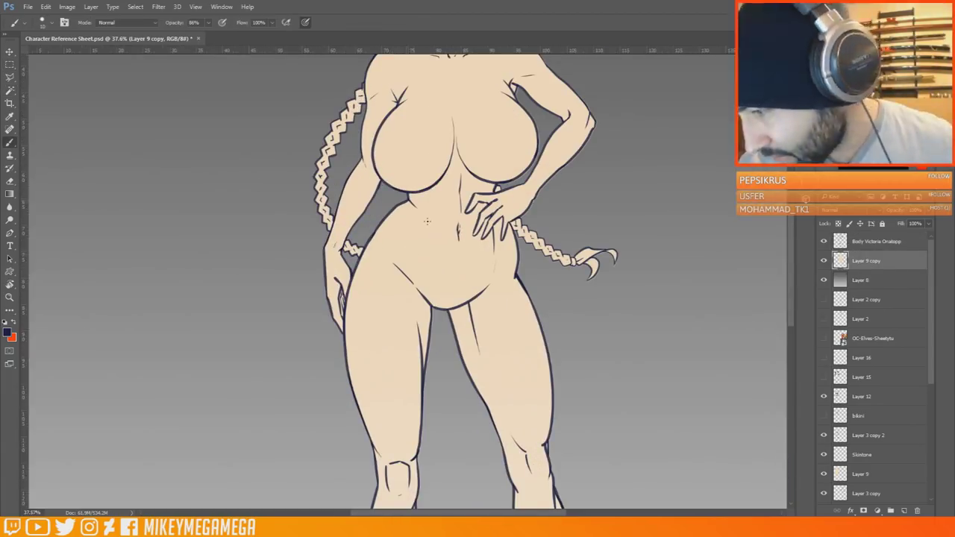
scroll(430, 177, down, 3)
scroll(427, 259, up, 5)
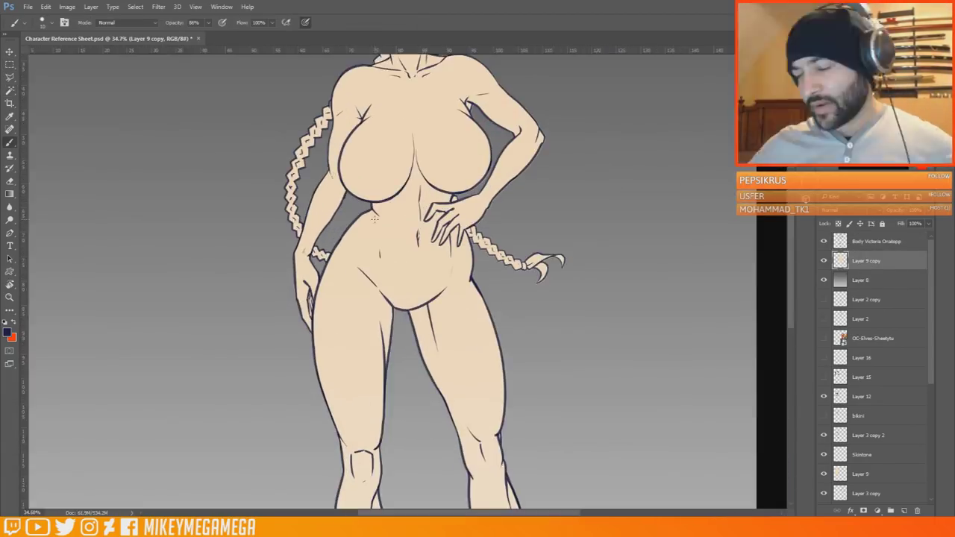
scroll(426, 259, down, 3)
scroll(507, 338, up, 3)
scroll(327, 246, up, 5)
scroll(326, 246, down, 8)
scroll(224, 417, up, 4)
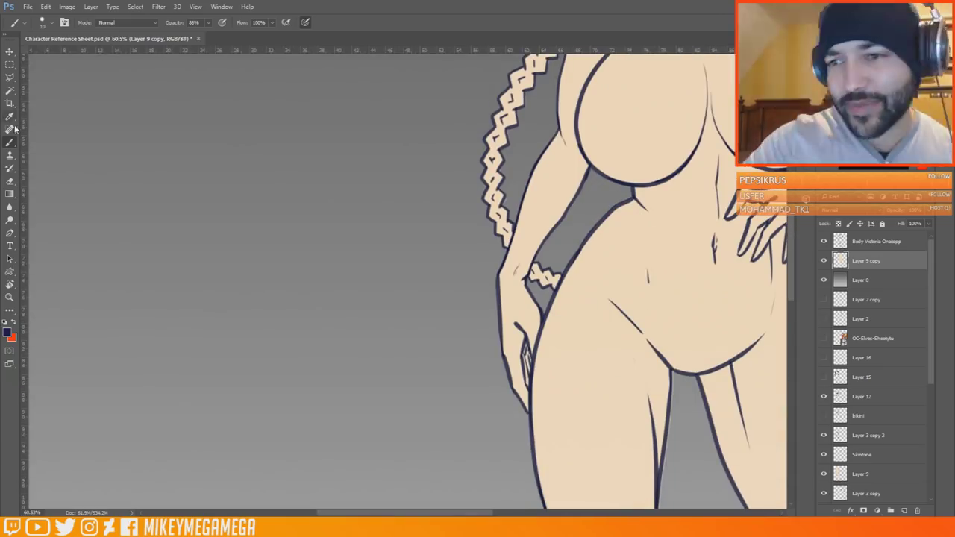
- Activate the body line art layer and sample the dark outline colour as the foreground colour for the Brush
click(876, 242)
click(10, 116)
click(499, 299)
click(7, 332)
click(472, 300)
click(10, 142)
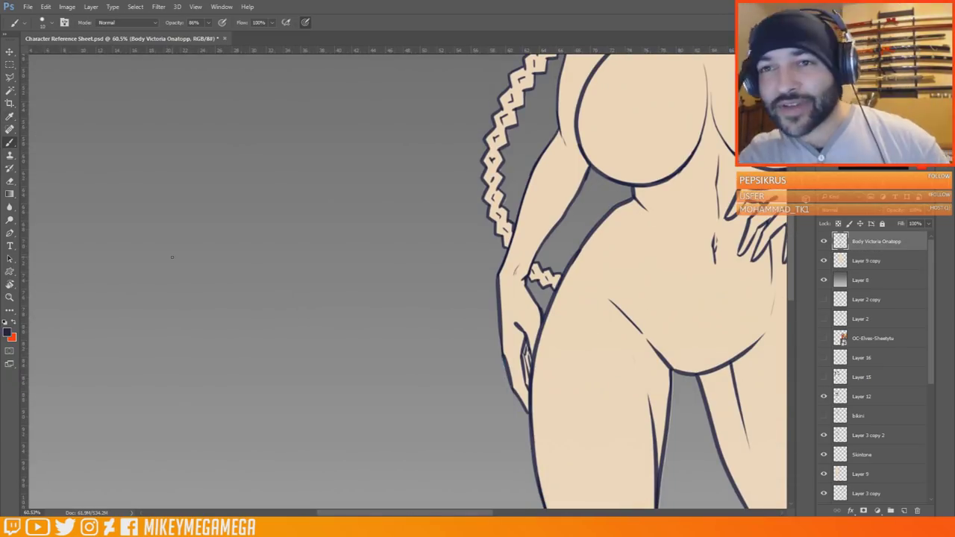
- Erase the remaining Layer 9 copy skin fill spilling past the outlines of the shoulder, the bent arm and its hand
drag(456, 513, 517, 513)
scroll(418, 253, up, 1)
scroll(298, 269, down, 5)
scroll(362, 270, up, 3)
scroll(367, 324, down, 5)
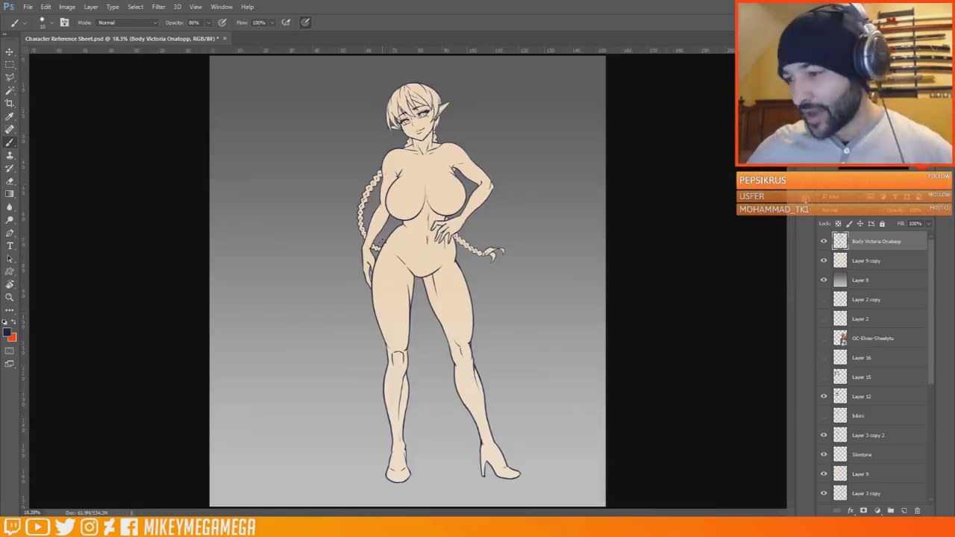
scroll(405, 104, up, 6)
key(alt+[)
key(e)
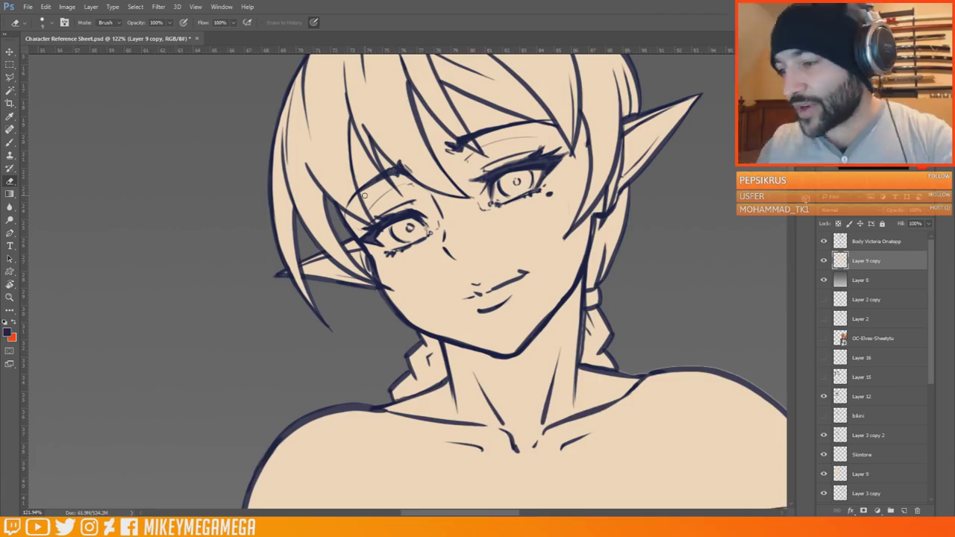
scroll(396, 366, right, 3)
scroll(620, 222, down, 3)
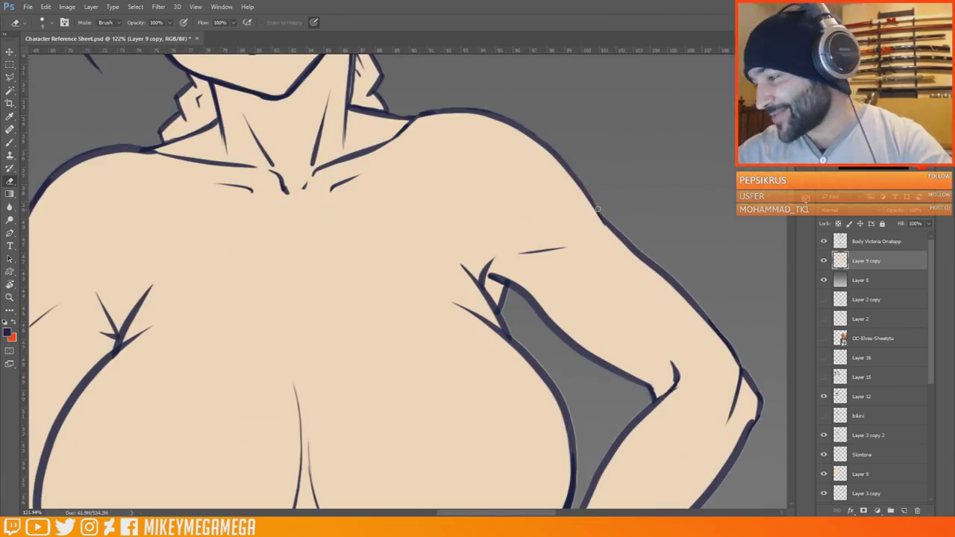
scroll(736, 356, down, 3)
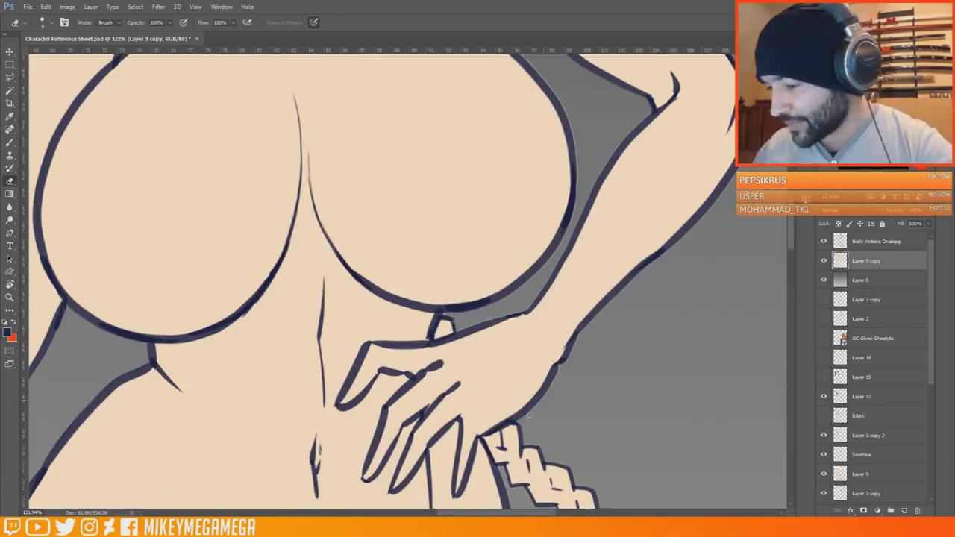
scroll(624, 259, down, 5)
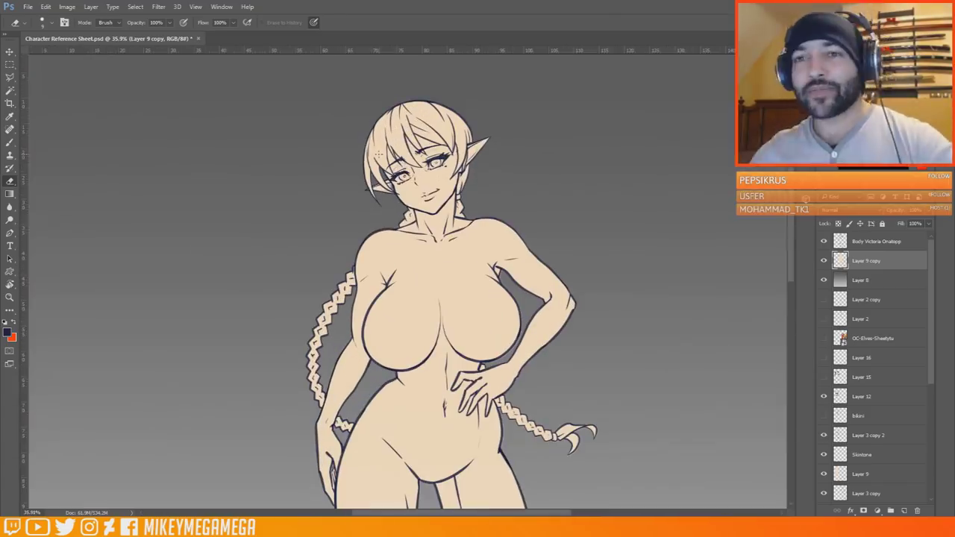
- Create a new layer named skintones clipped to Layer 9 copy
key(alt+Tab)
key(alt+Tab)
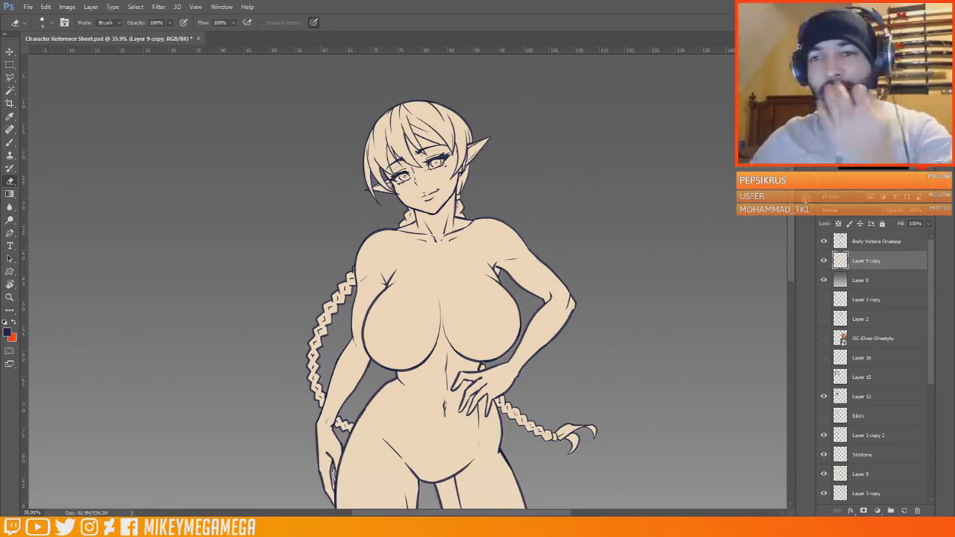
key(ctrl+shift+n)
text(skintones)
key(Return)
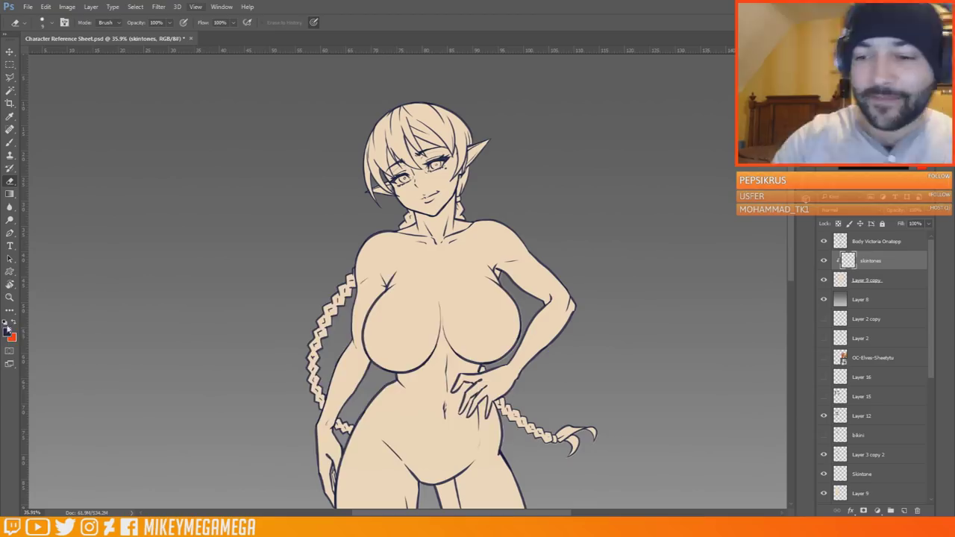
- Move the OC-Elves-Sheetytu reference layer directly below Layer 9 copy and leave it hidden
key(x)
click(8, 332)
click(497, 281)
click(823, 358)
drag(865, 358, 865, 290)
click(824, 300)
- Set the foreground colour to a light peach shading tone and activate the skintones layer
click(8, 331)
click(382, 425)
click(311, 359)
click(383, 423)
click(382, 425)
click(298, 316)
click(470, 300)
click(881, 266)
- Choose the soft round 30 px tip with 0% hardness for the Brush
right_click(386, 205)
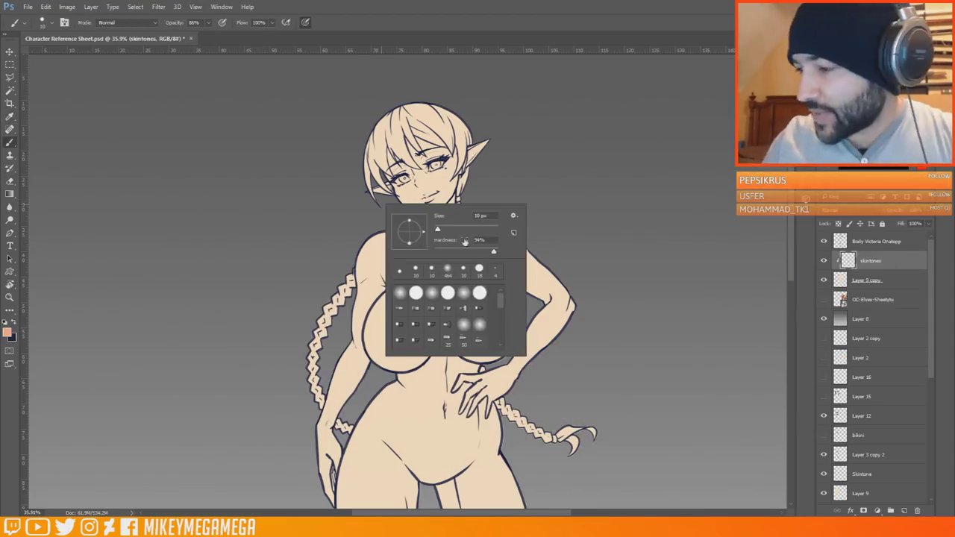
click(804, 109)
click(713, 122)
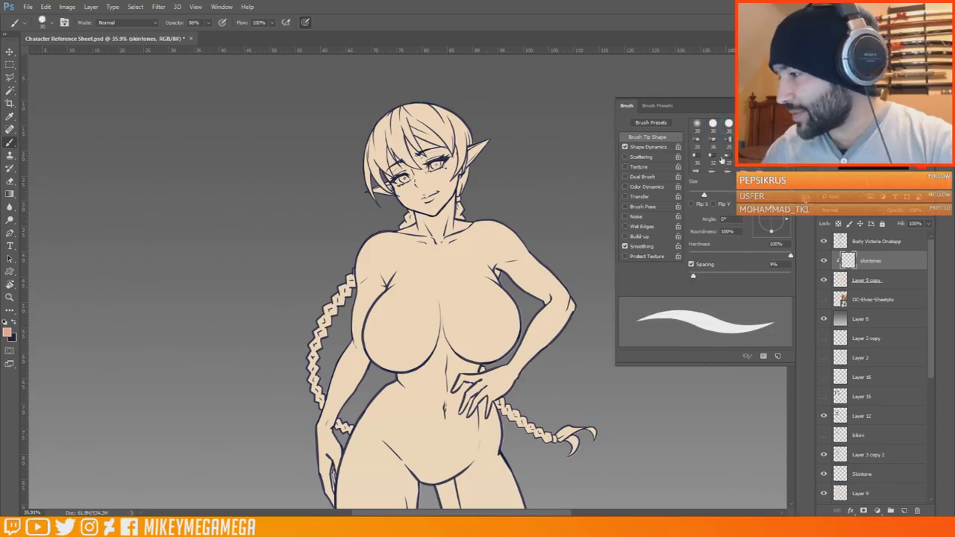
scroll(713, 146, down, 2)
scroll(704, 153, down, 1)
click(697, 163)
scroll(704, 149, up, 5)
click(713, 124)
click(697, 125)
- Set the brush size to 143 px and opacity to 22%, with pen pressure controlling opacity but not size
right_click(474, 232)
drag(531, 257, 552, 258)
click(208, 23)
drag(209, 33, 182, 33)
click(305, 22)
click(305, 22)
click(222, 22)
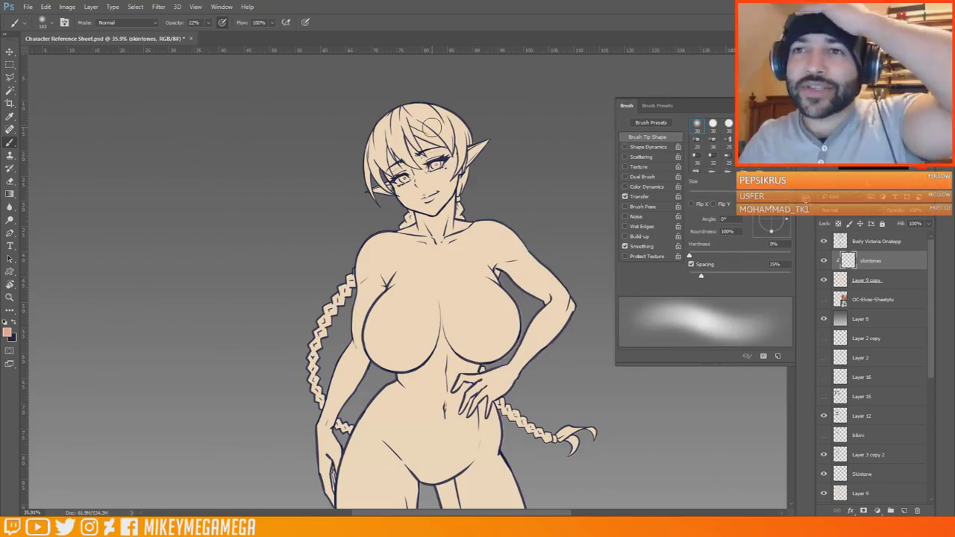
- Paint soft peach shading on the skintones layer over the face, hair, chest, waist and legs
click(446, 145)
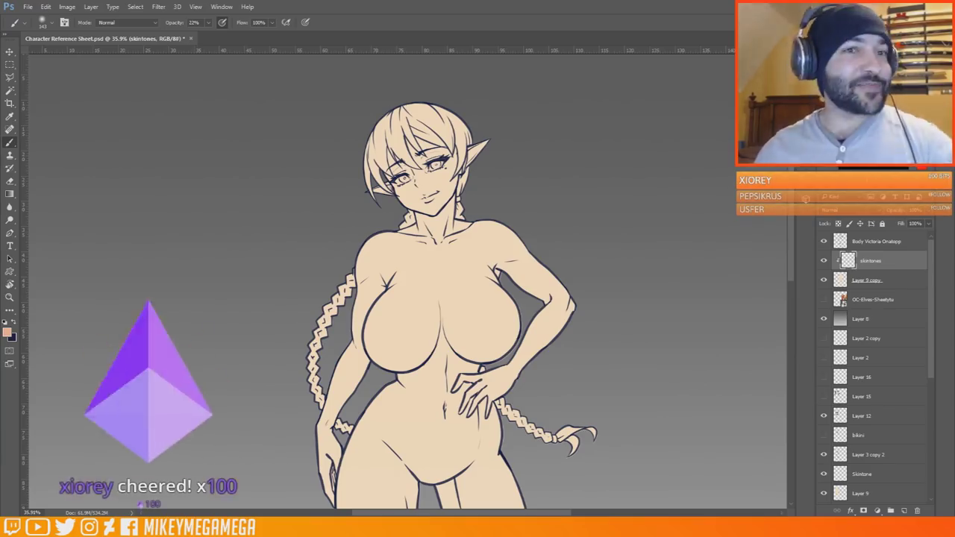
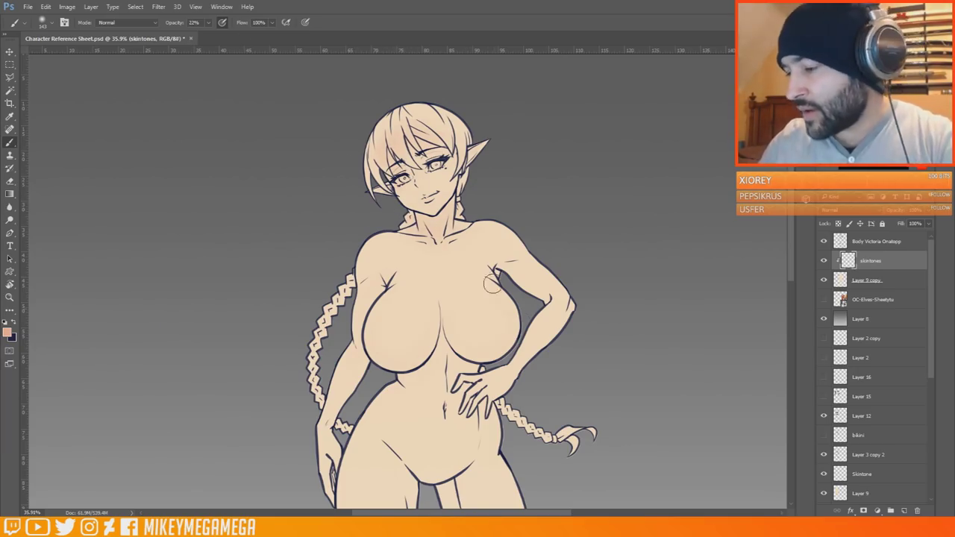
scroll(445, 229, down, 3)
scroll(770, 225, down, 1)
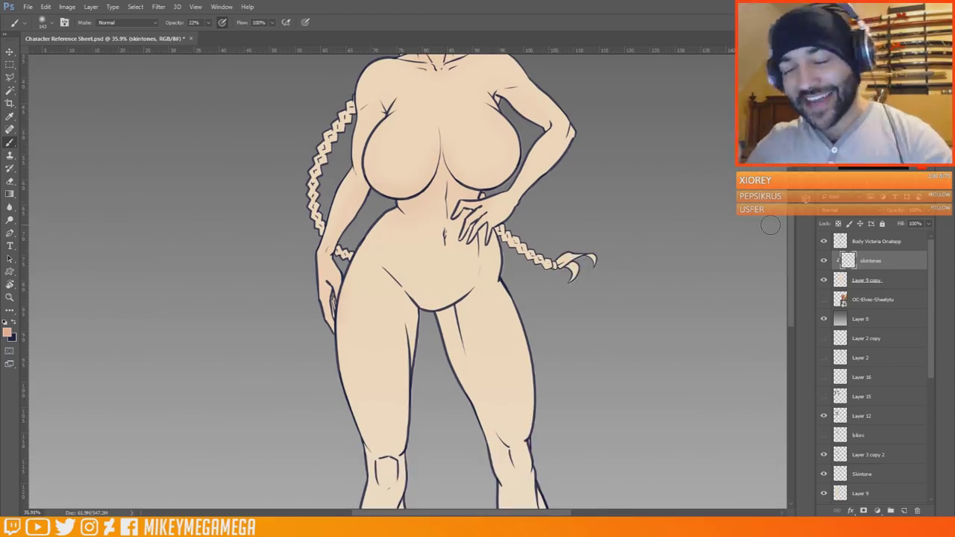
scroll(377, 75, down, 3)
scroll(448, 276, down, 3)
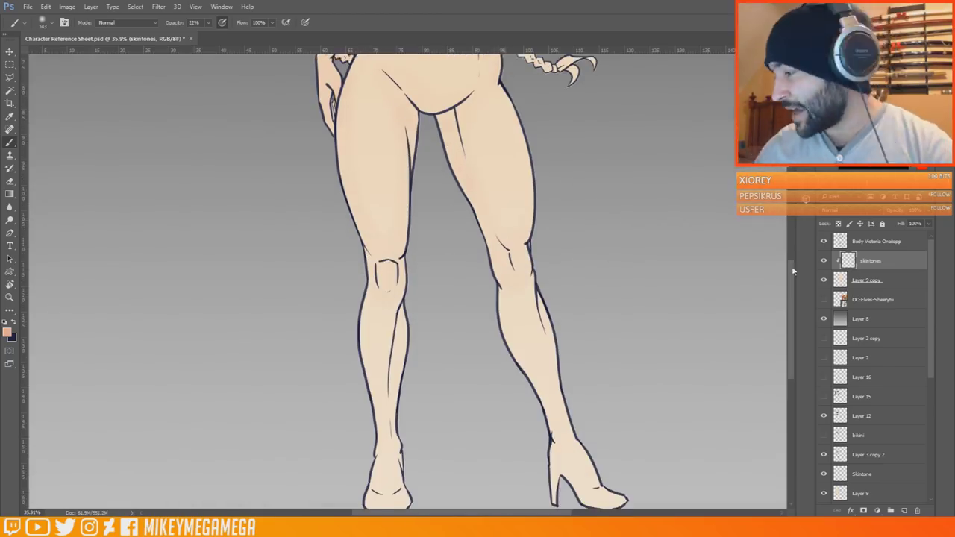
scroll(550, 208, up, 7)
scroll(462, 134, up, 2)
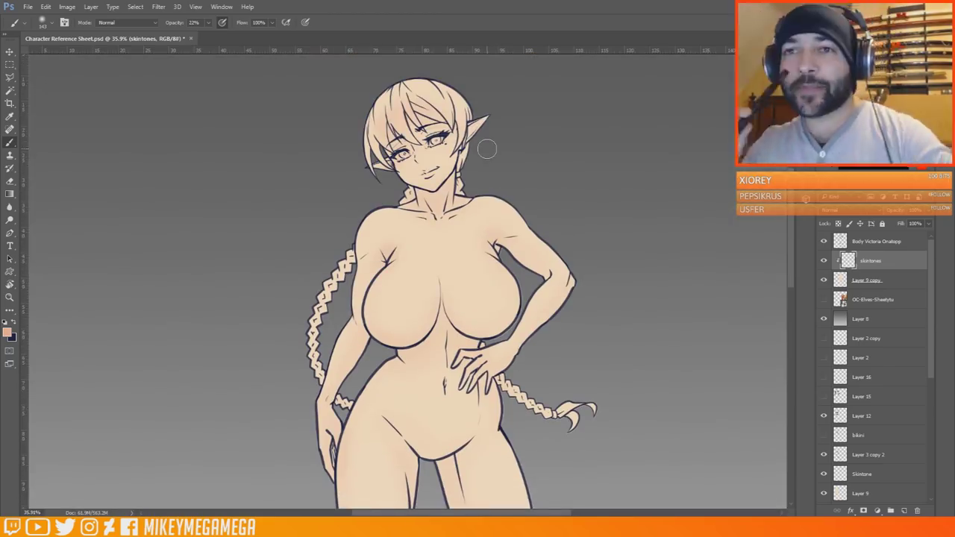
- Draw a short vertical dark line on the side of the abdomen on the body line art layer at 90% brush opacity
scroll(485, 149, down, 4)
click(222, 23)
click(209, 22)
drag(185, 37, 236, 37)
click(876, 241)
drag(397, 273, 397, 288)
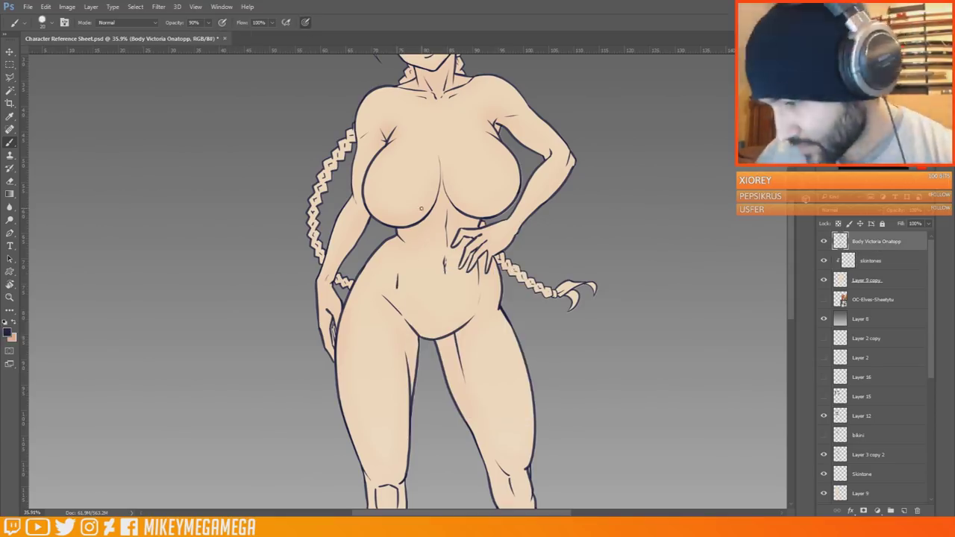
- Activate Layer 9 copy and set a soft peach brush to 13% opacity, with pen pressure controlling opacity but not size
key(alt+bracketleft)
key(alt+bracketleft)
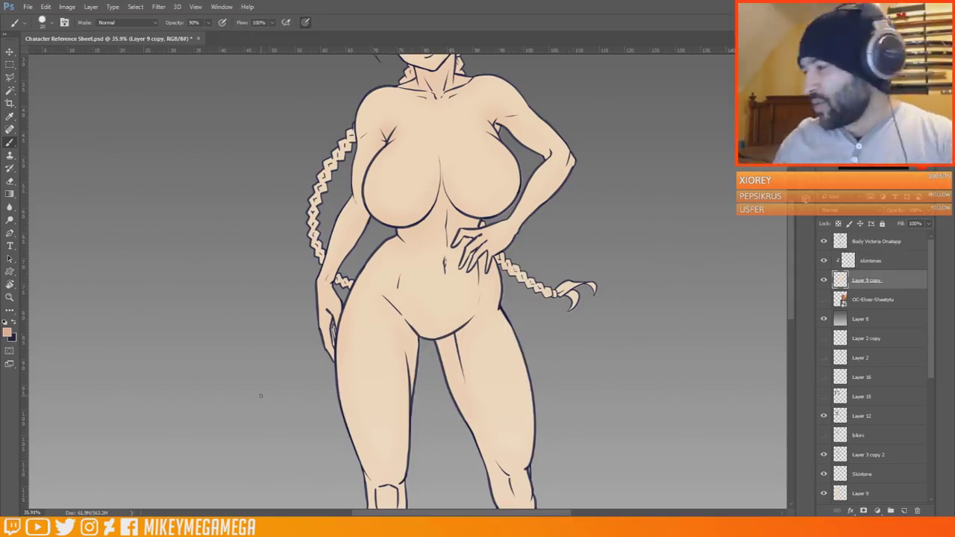
scroll(260, 396, up, 2)
right_click(434, 130)
click(465, 196)
click(305, 22)
click(208, 22)
drag(237, 37, 178, 38)
click(222, 23)
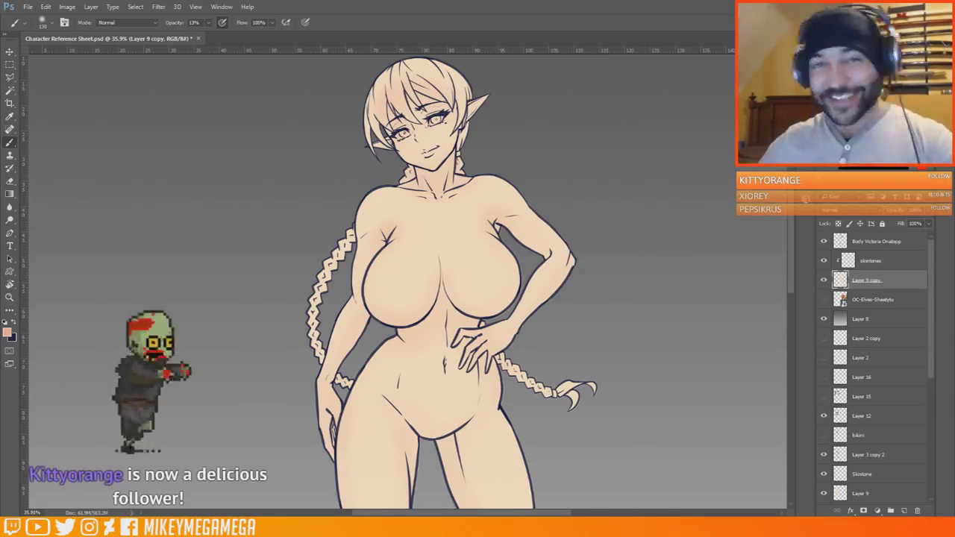
- Brush faint peach shading over the legs, torso, hair and braid, switching from Layer 9 copy to the skintones layer
scroll(424, 122, down, 5)
scroll(436, 237, down, 2)
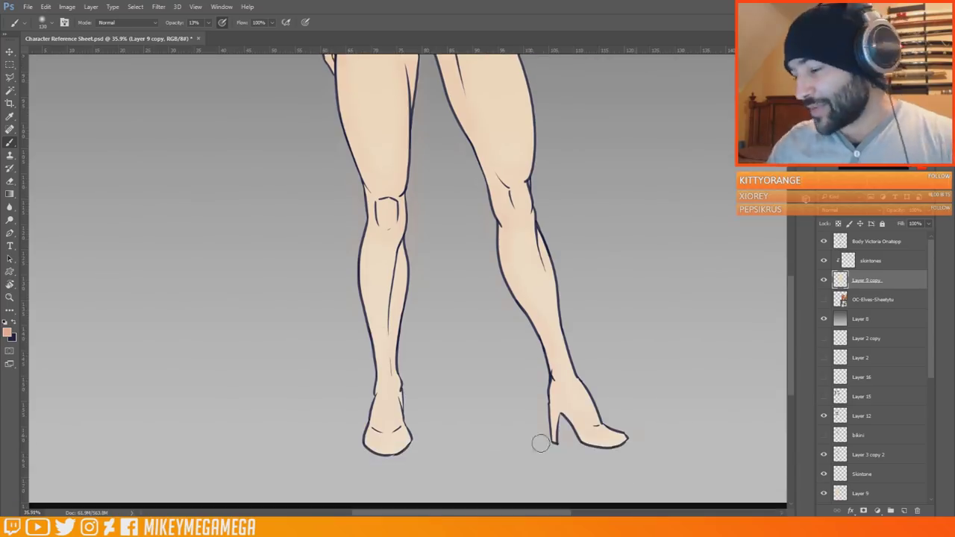
scroll(355, 419, up, 7)
click(871, 261)
scroll(791, 259, down, 6)
scroll(791, 259, up, 2)
scroll(790, 258, up, 4)
scroll(384, 256, down, 8)
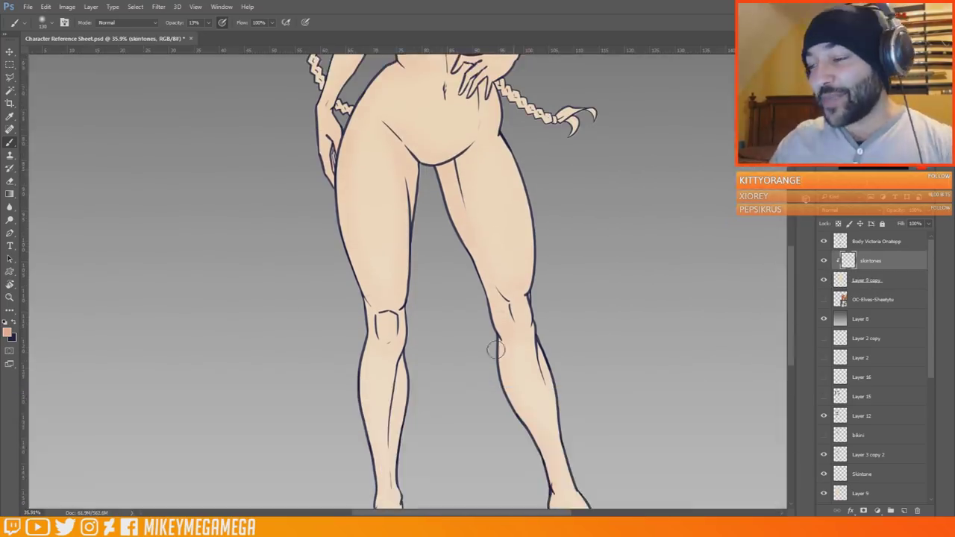
scroll(567, 283, up, 8)
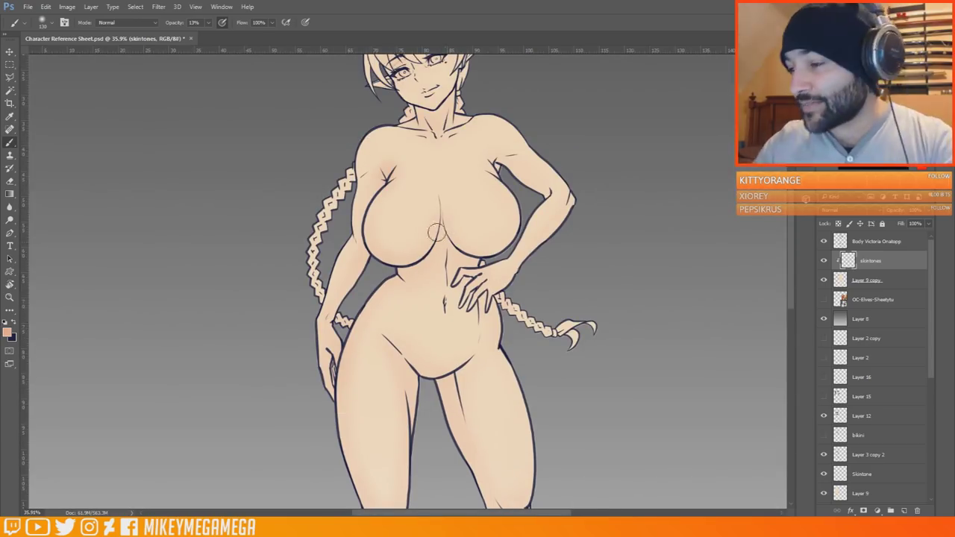
scroll(410, 281, up, 3)
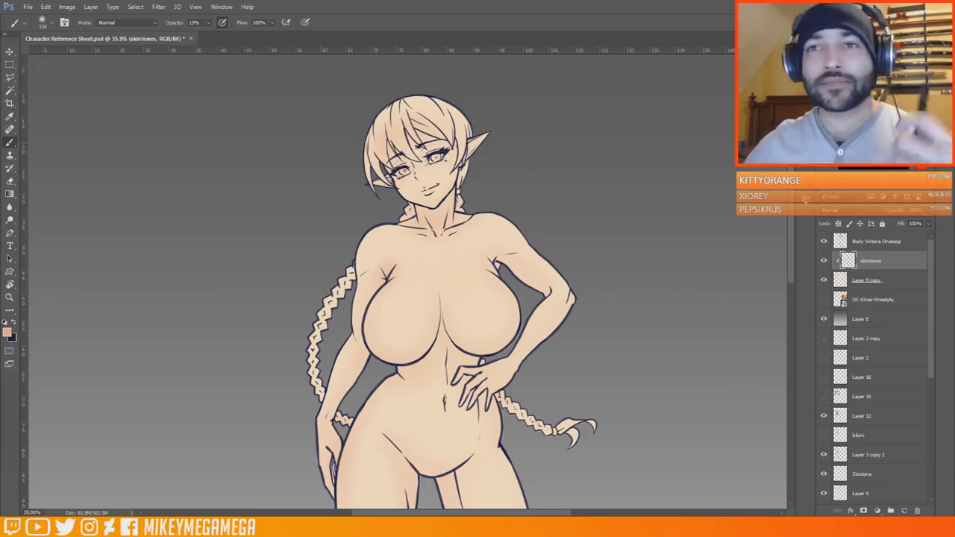
drag(0, 40, 0, 41)
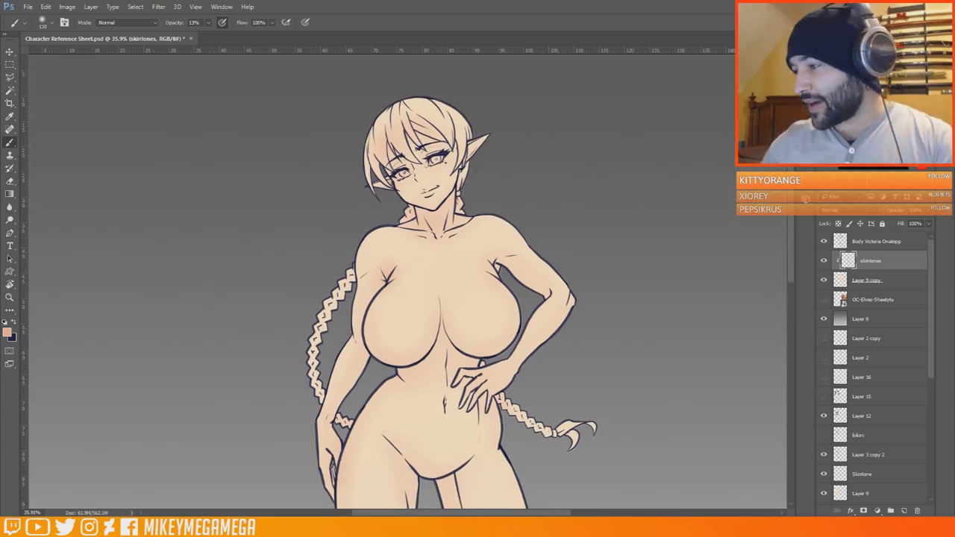
- Set the foreground colour to dark plum #491633 and brush faint shadows over the hair on the skintones layer
scroll(496, 176, down, 5)
scroll(482, 119, up, 3)
click(7, 333)
click(383, 317)
click(332, 394)
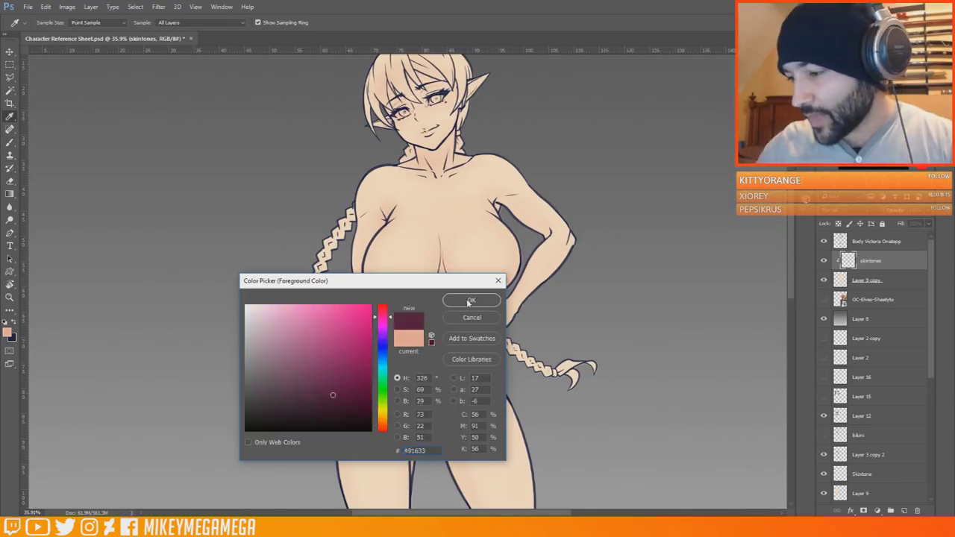
click(470, 300)
drag(386, 82, 405, 105)
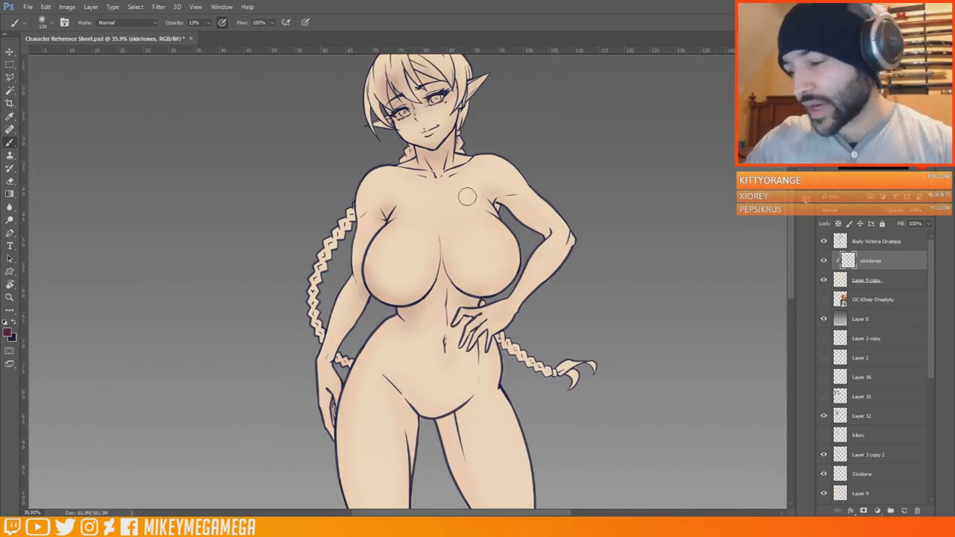
scroll(405, 188, down, 10)
scroll(405, 224, up, 10)
click(9, 332)
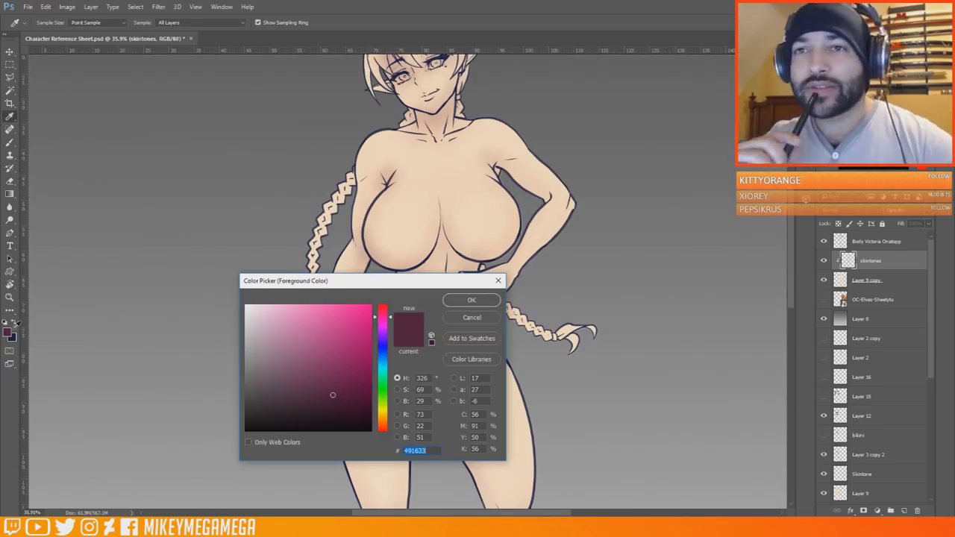
key(Escape)
right_click(735, 525)
click(698, 437)
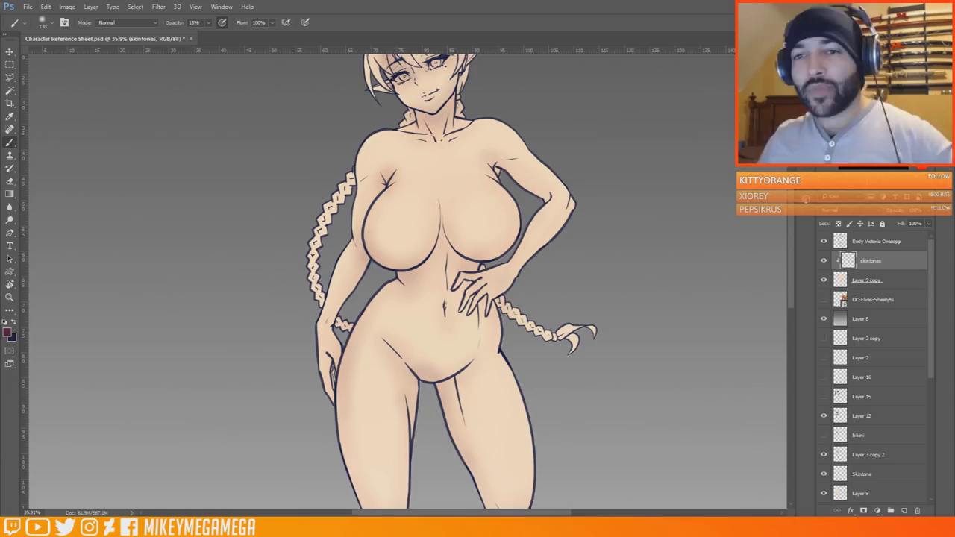
drag(0, 15, 0, 45)
- Choose a bright coral red foreground colour and brush a soft blush across the cheeks and nose
click(8, 332)
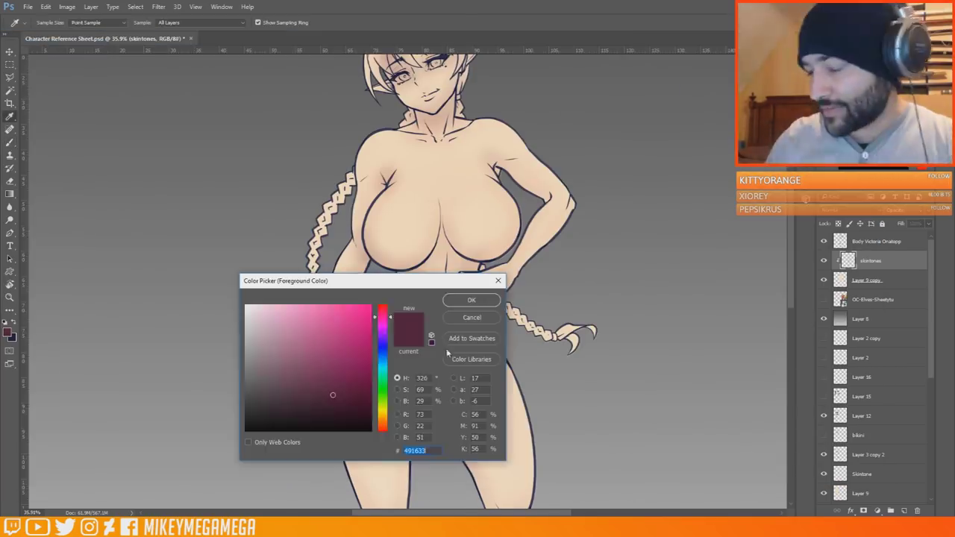
click(382, 306)
click(318, 321)
click(471, 299)
scroll(432, 224, up, 2)
drag(409, 144, 446, 138)
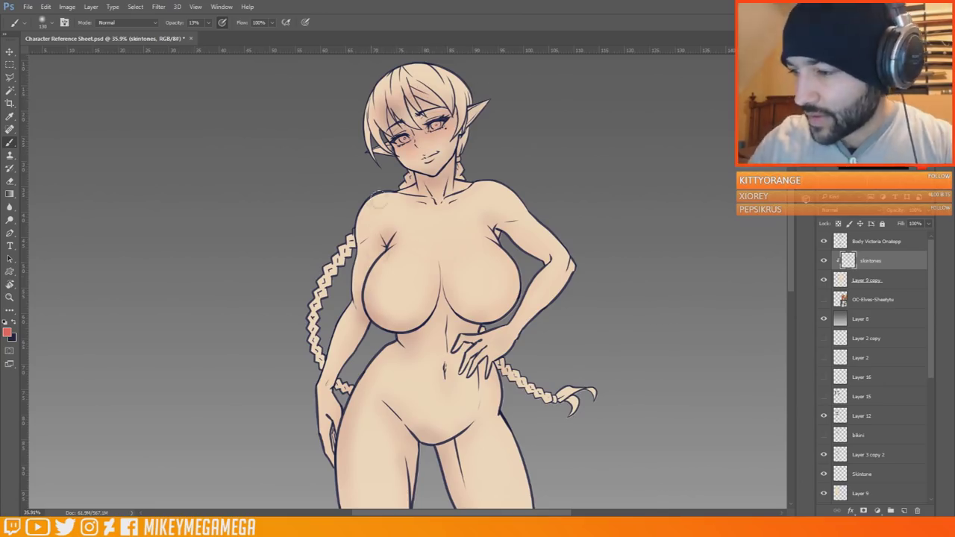
scroll(455, 282, down, 10)
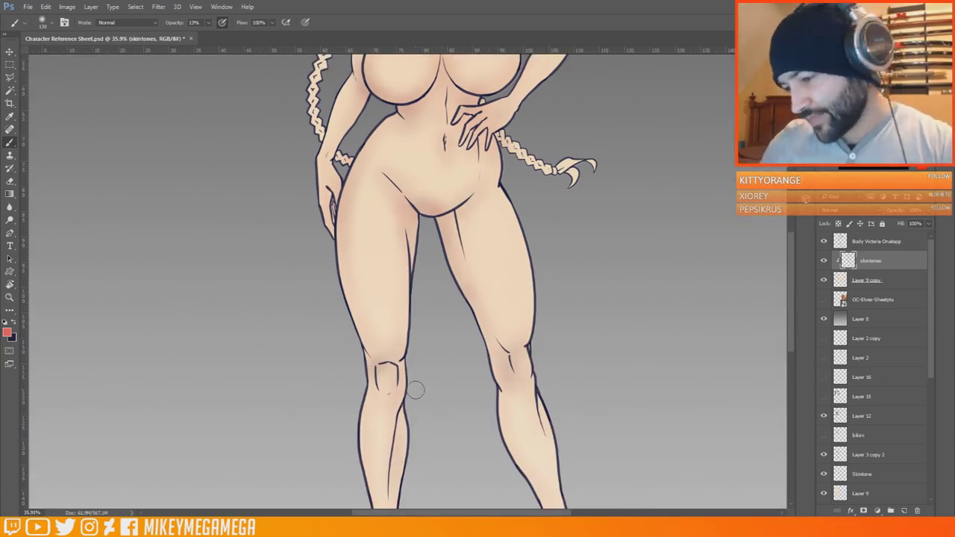
scroll(401, 214, up, 10)
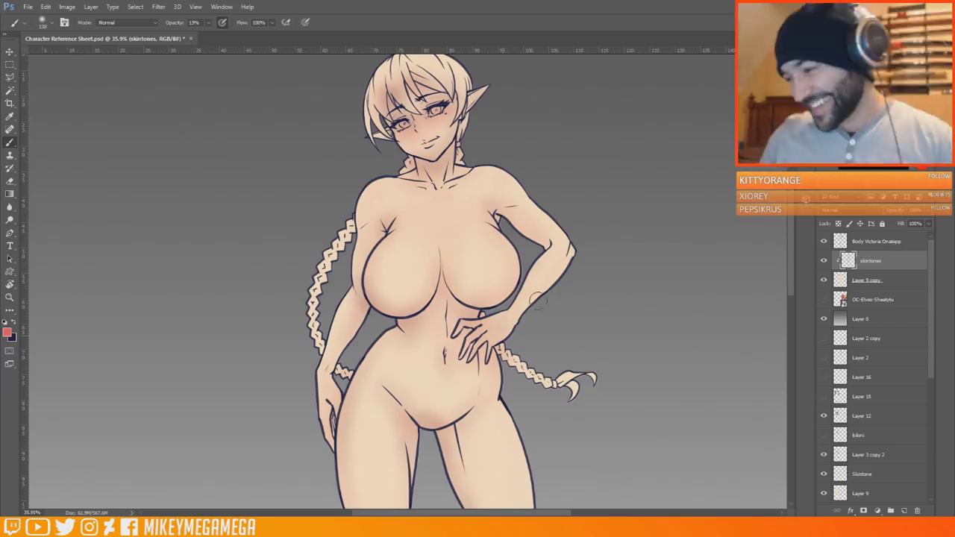
- Choose a lighter salmon pink and brush faint warm tints over the face, ears, torso and legs
click(8, 332)
click(313, 306)
click(470, 300)
scroll(403, 59, up, 7)
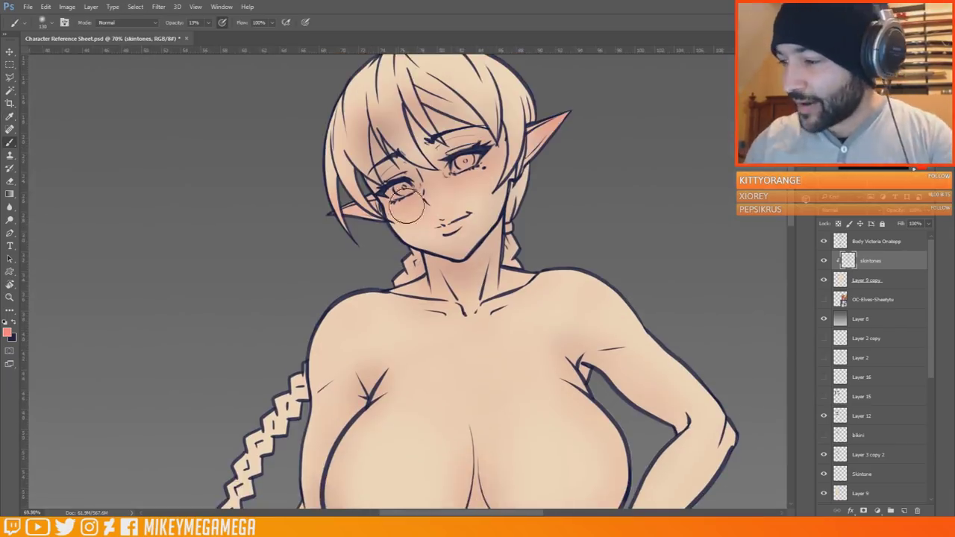
scroll(469, 265, down, 8)
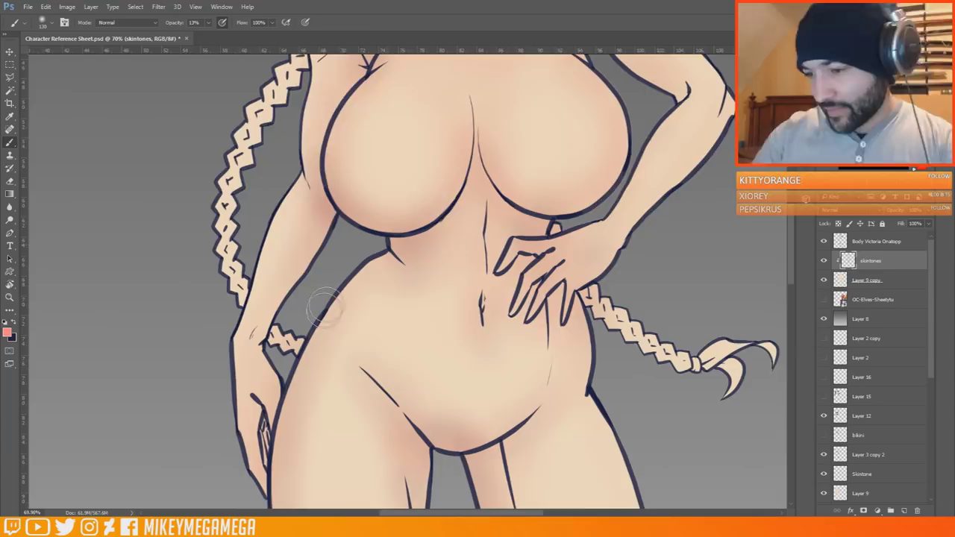
scroll(601, 250, down, 8)
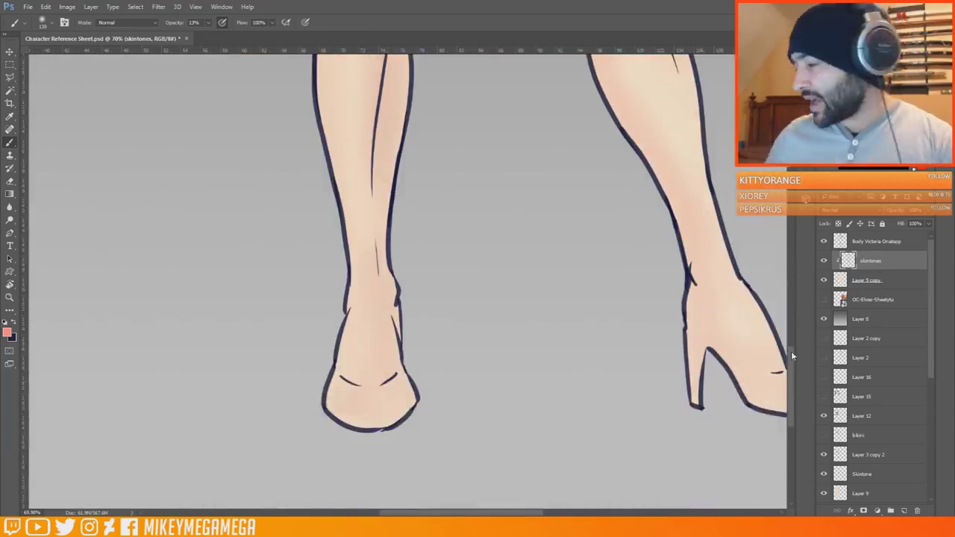
scroll(801, 291, up, 8)
scroll(713, 281, up, 2)
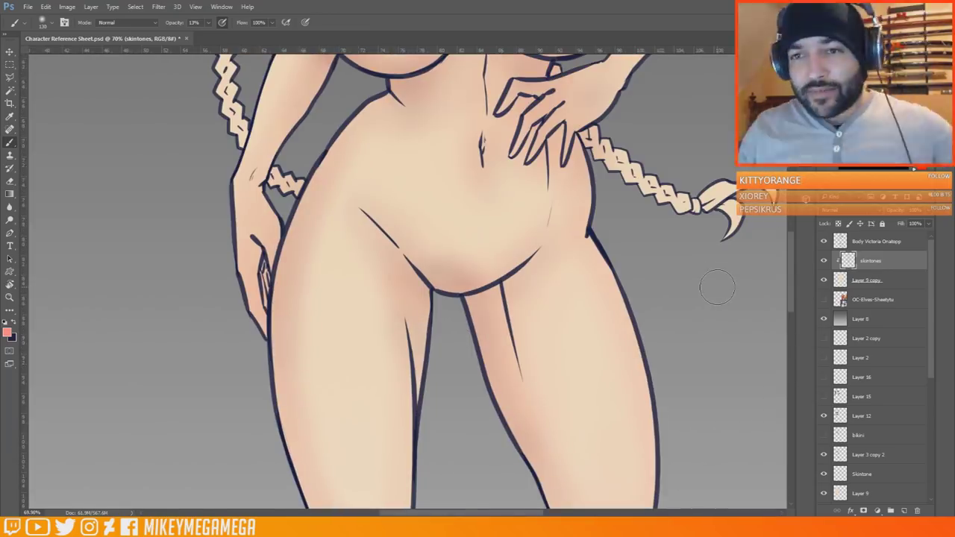
- Set the foreground colour to light orange #ffc786 and brush a subtle warm tint over the body and legs
scroll(793, 241, up, 3)
click(7, 332)
drag(384, 428, 383, 420)
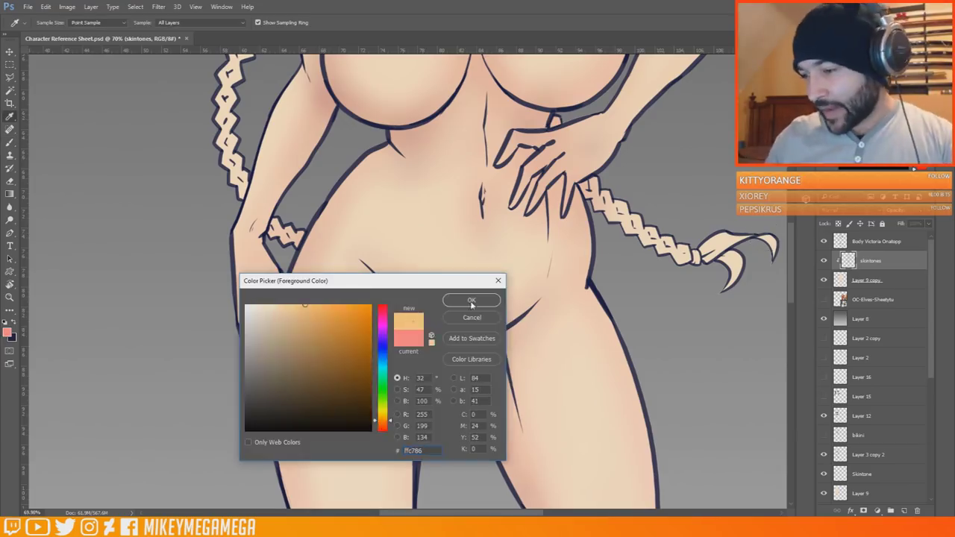
click(470, 300)
scroll(275, 349, down, 8)
scroll(342, 351, up, 3)
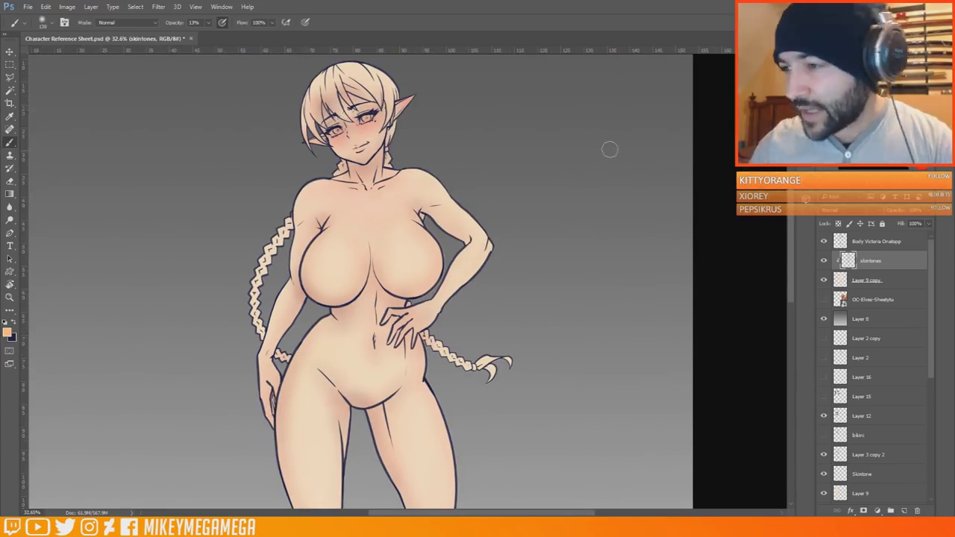
scroll(439, 444, down, 6)
scroll(439, 444, down, 4)
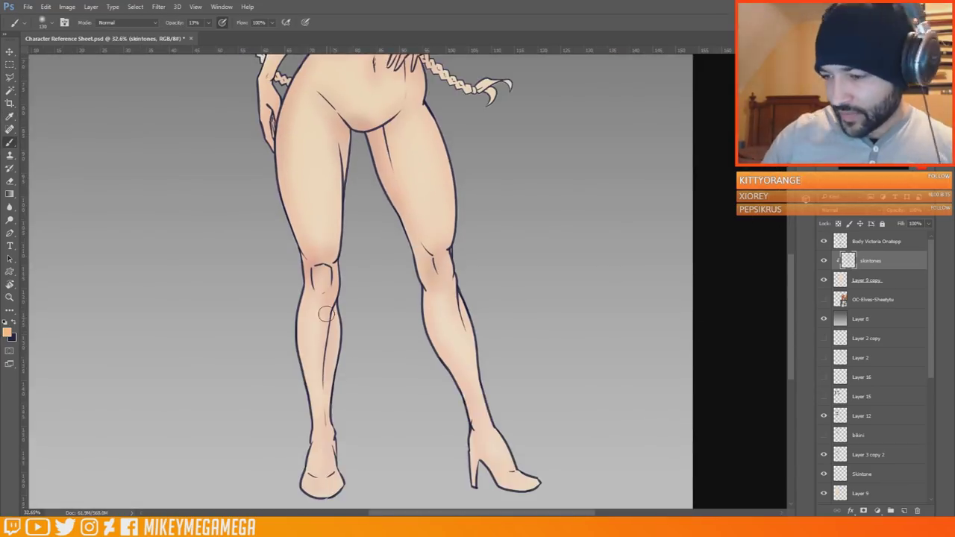
scroll(433, 280, up, 7)
drag(0, 48, 0, 67)
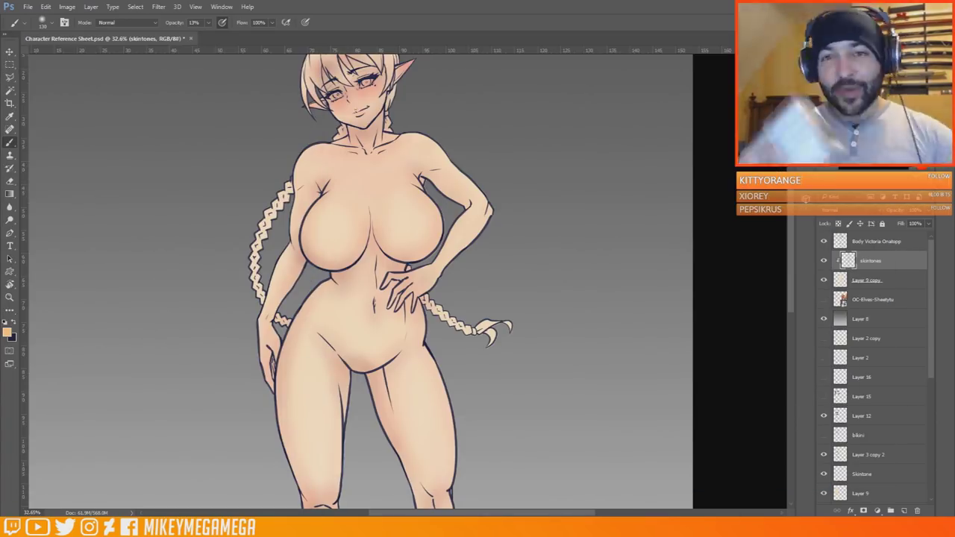
- Choose a pale cream foreground colour and brush soft highlights over the face, shoulders and chest
drag(792, 250, 792, 294)
click(6, 333)
drag(383, 420, 383, 416)
click(270, 306)
click(472, 300)
click(823, 299)
click(823, 300)
scroll(317, 335, up, 6)
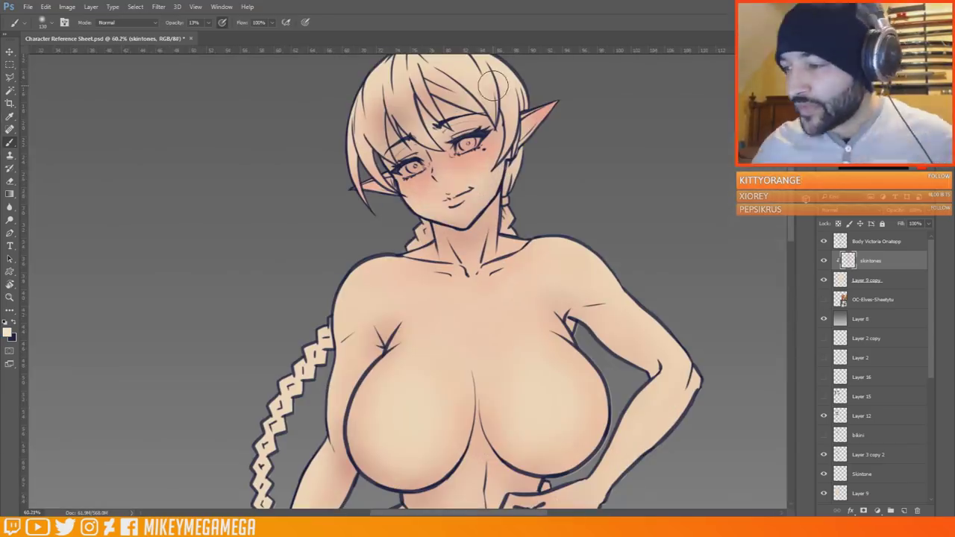
scroll(484, 276, down, 3)
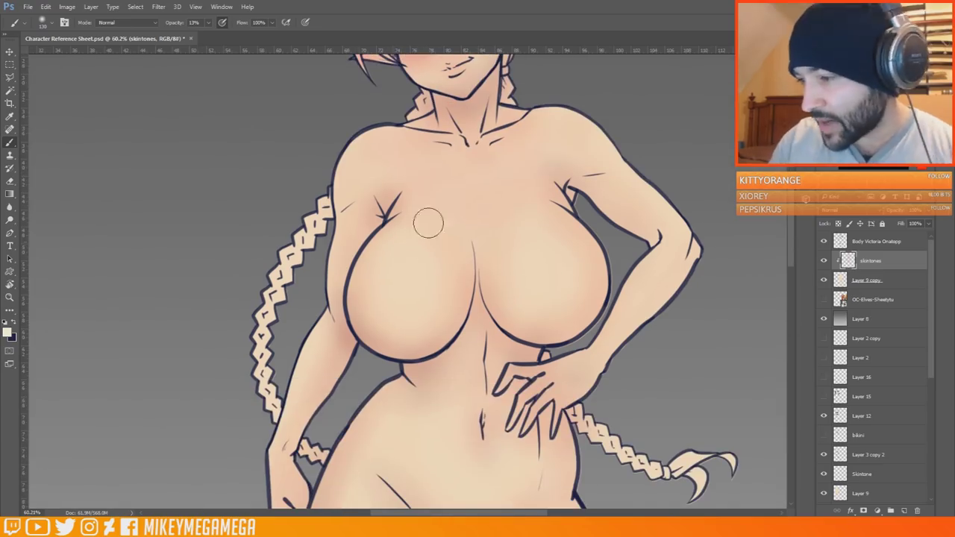
- Enlarge the soft brush to 190 px and brush pale cream highlights over the torso, arms and legs
key(bracketright)
key(F5)
key(F5)
scroll(534, 155, down, 5)
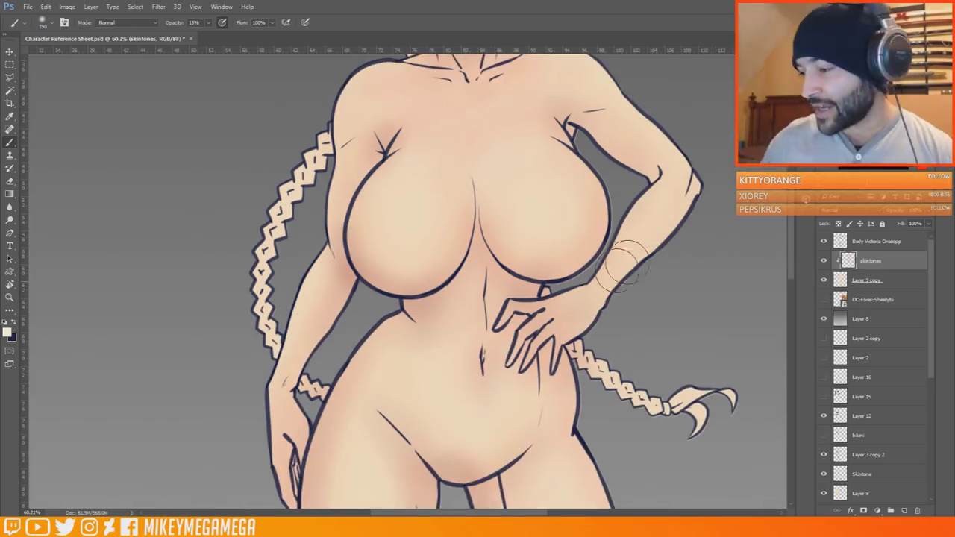
scroll(555, 310, down, 3)
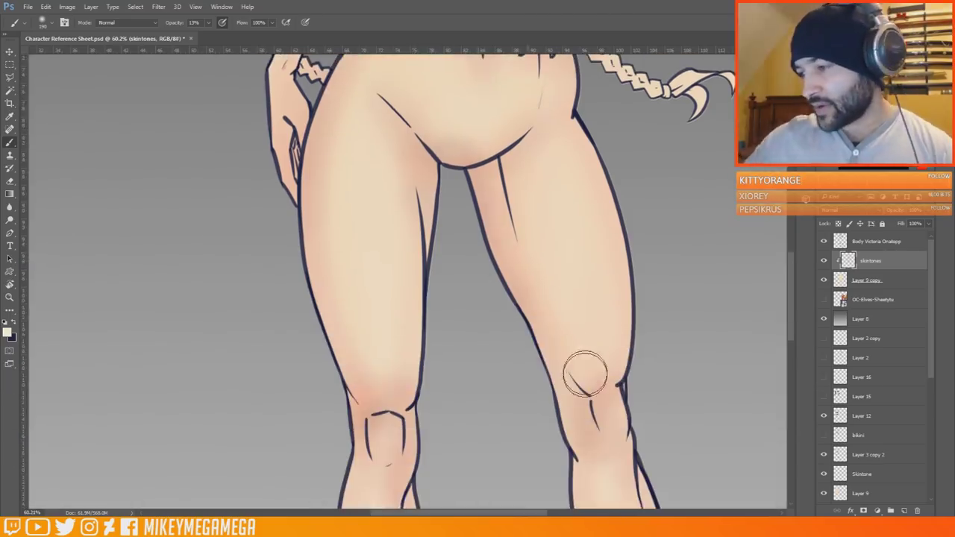
scroll(512, 256, down, 2)
scroll(388, 347, down, 3)
scroll(341, 390, down, 2)
scroll(388, 100, up, 4)
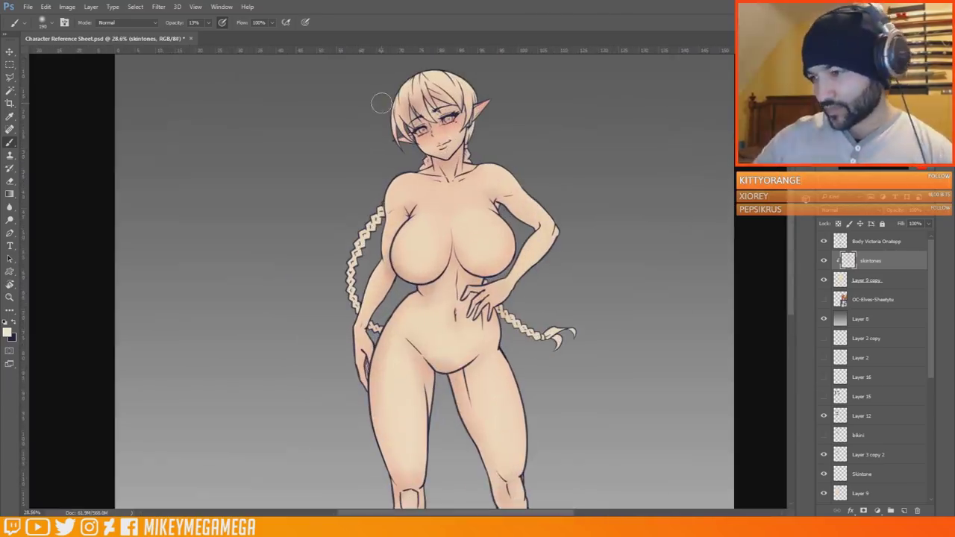
- Choose a reddish-brown colour and set up a 20 px brush with pen pressure controlling its size
key(m)
scroll(382, 95, up, 10)
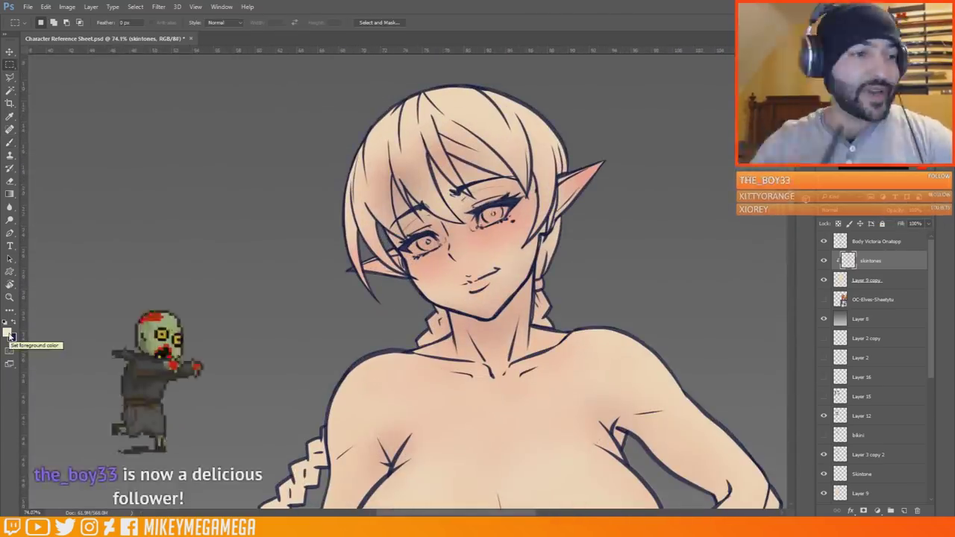
click(9, 335)
click(384, 428)
click(327, 383)
click(470, 299)
key(b)
right_click(392, 194)
drag(460, 224, 451, 223)
click(305, 22)
scroll(426, 201, up, 2)
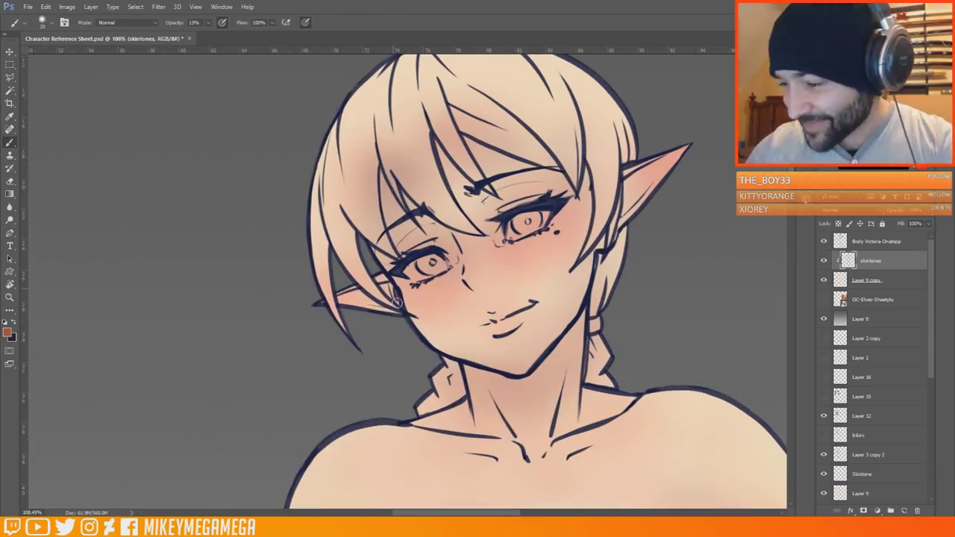
- Try a shadow stroke beside the fringe, darken the reddish-brown colour and raise the brush opacity to 48%
drag(381, 177, 384, 223)
click(8, 333)
drag(335, 345, 342, 355)
click(471, 299)
drag(208, 23, 225, 27)
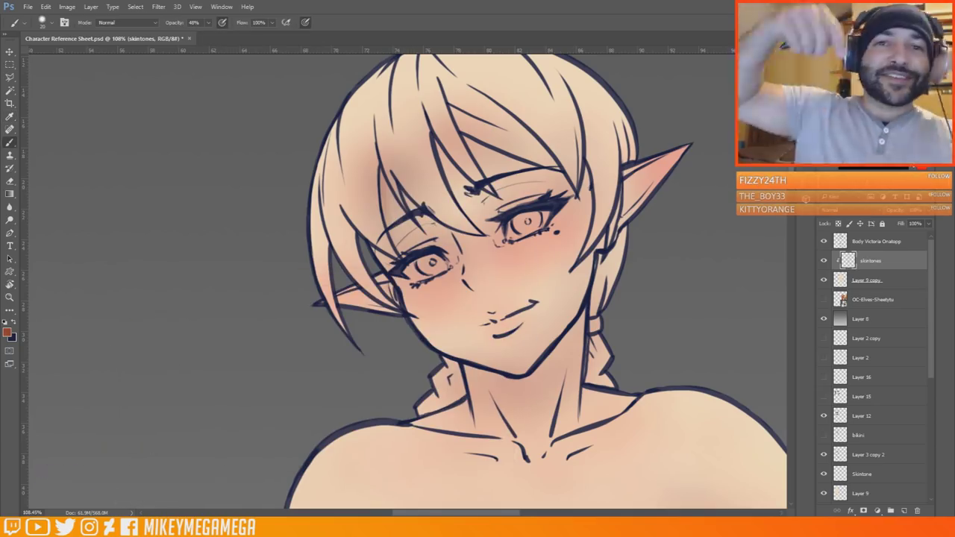
- Set the brush opacity to 26% and paint reddish-brown cast shadows under the fringe, beside the face and near the ear
mouse_move(381, 173)
mouse_down()
mouse_move(397, 284)
mouse_move(417, 329)
mouse_up()
key(2)
key(6)
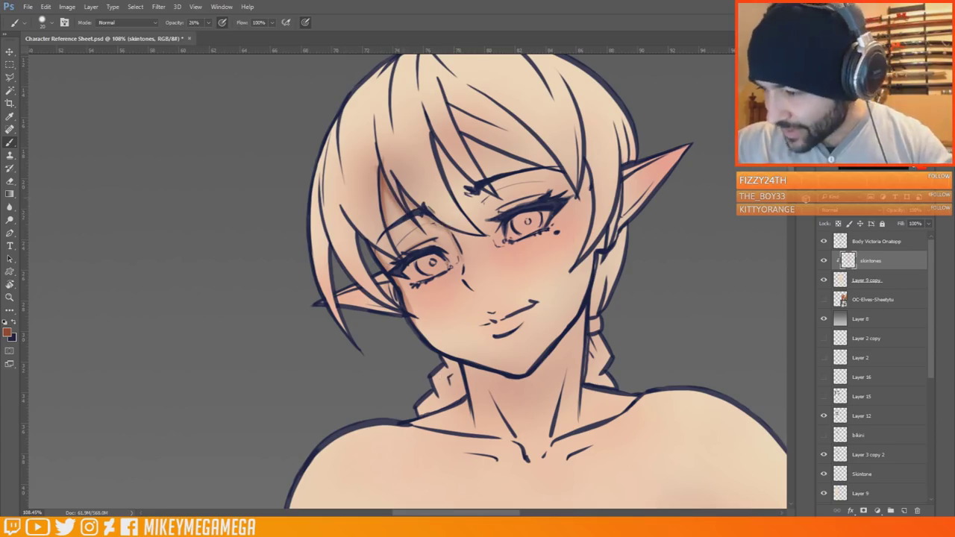
drag(554, 169, 586, 243)
drag(640, 166, 622, 222)
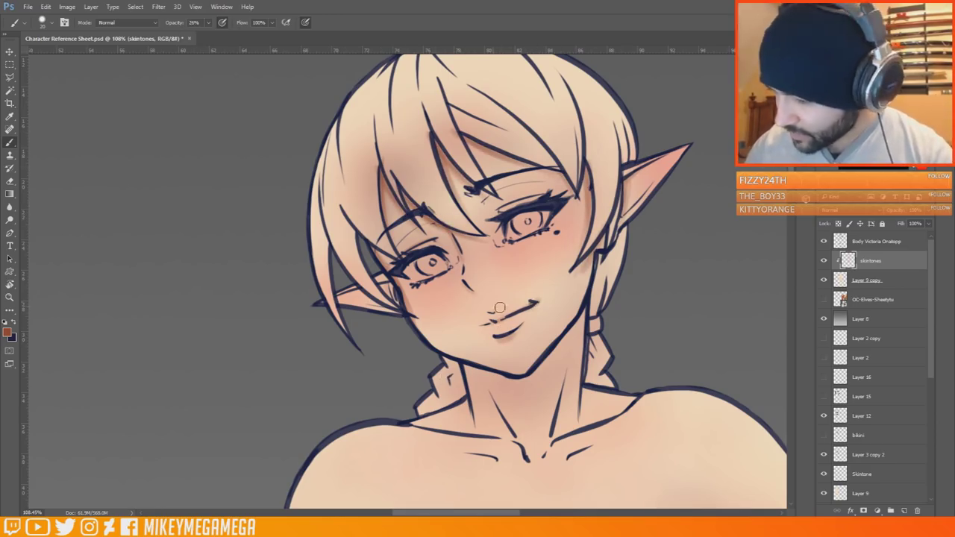
- Compare the figure with the face in the OC-Elves-Sheetytu reference artwork and hide that reference layer
drag(497, 368, 440, 347)
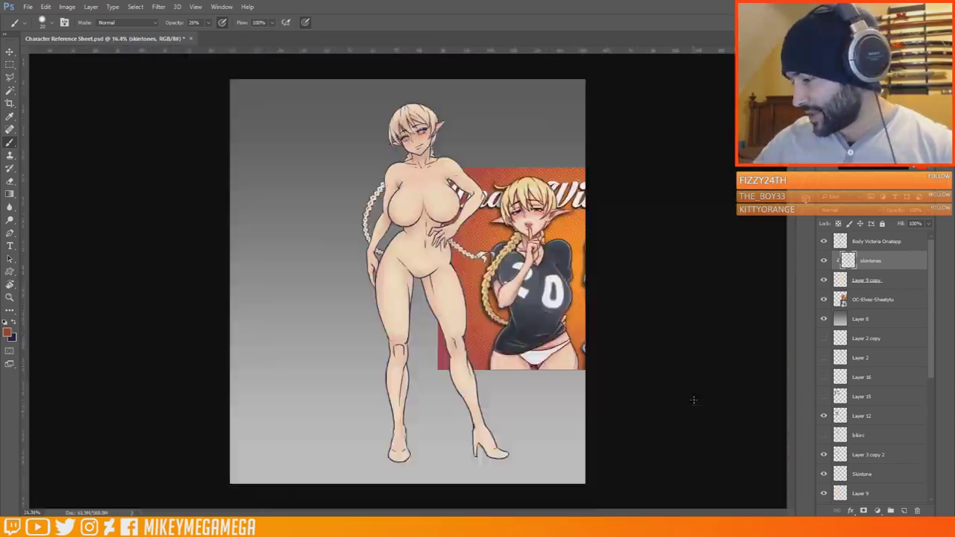
scroll(478, 283, up, 5)
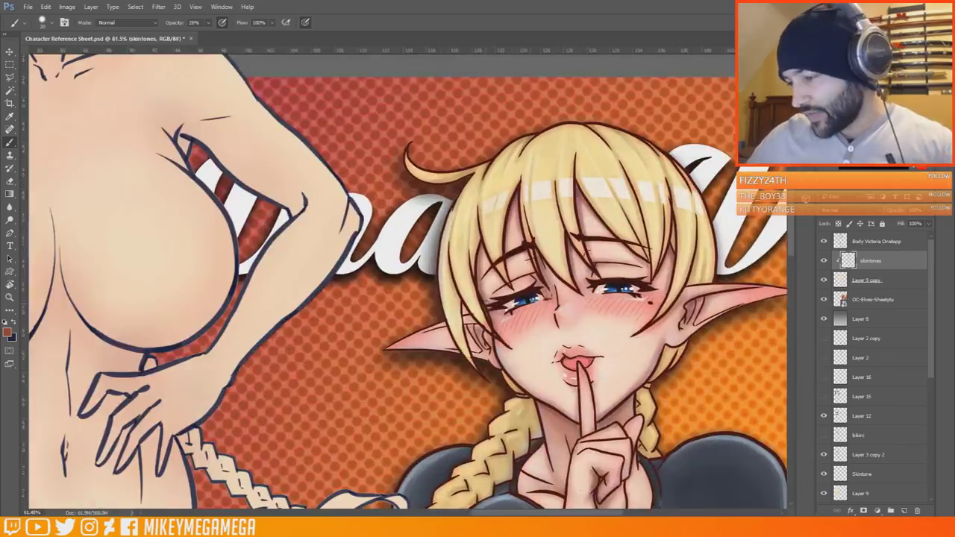
scroll(486, 301, down, 5)
click(824, 299)
scroll(326, 225, up, 5)
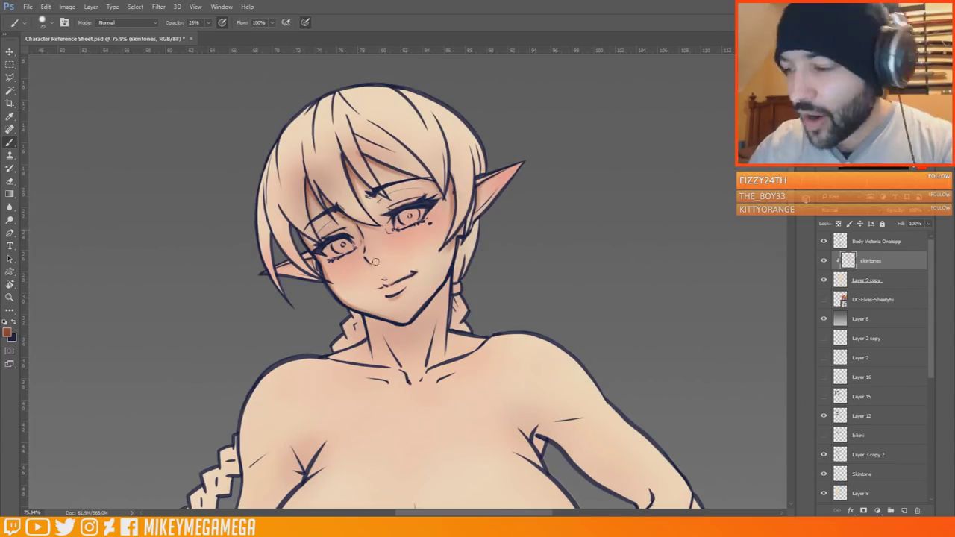
- Paint soft shadows on the neck under the jaw, along the upper arms and at the armpits on the skintones layer
mouse_move(368, 328)
mouse_down()
mouse_move(432, 329)
mouse_move(444, 292)
mouse_move(386, 340)
mouse_move(443, 291)
mouse_move(390, 340)
mouse_move(396, 352)
mouse_move(397, 332)
mouse_move(422, 324)
mouse_move(390, 328)
mouse_move(425, 320)
mouse_move(447, 280)
mouse_up()
scroll(366, 317, down, 3)
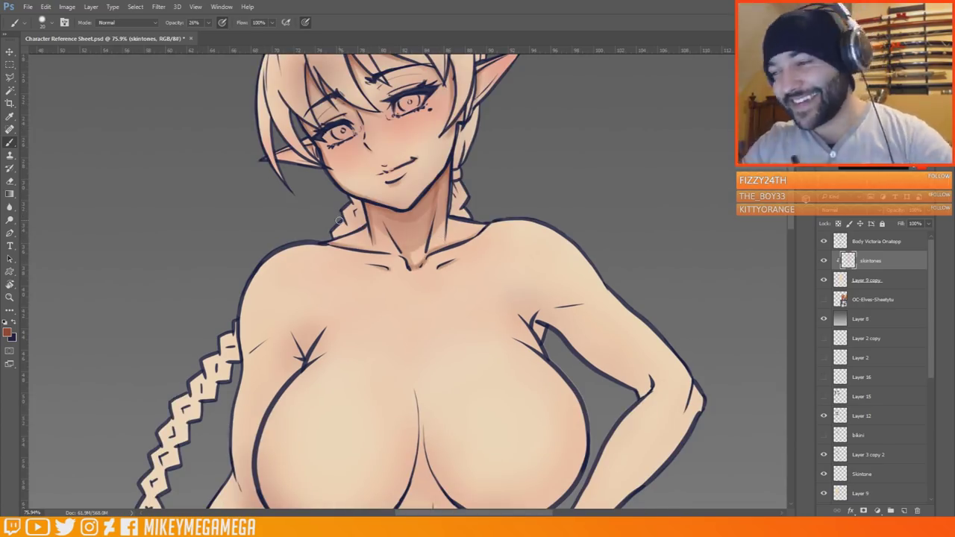
scroll(340, 220, down, 1)
scroll(407, 281, down, 3)
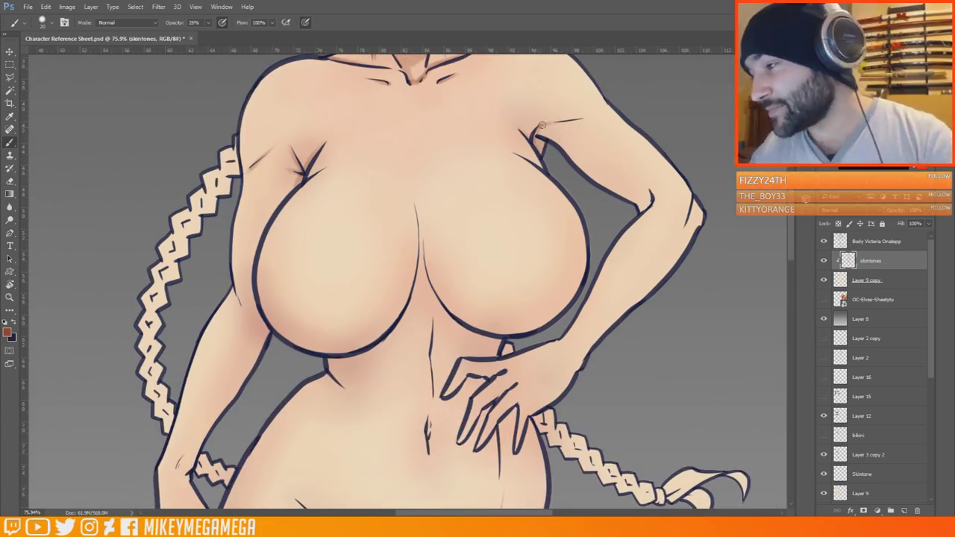
mouse_move(263, 326)
mouse_down()
mouse_move(237, 290)
mouse_move(235, 212)
mouse_up()
drag(293, 190, 310, 155)
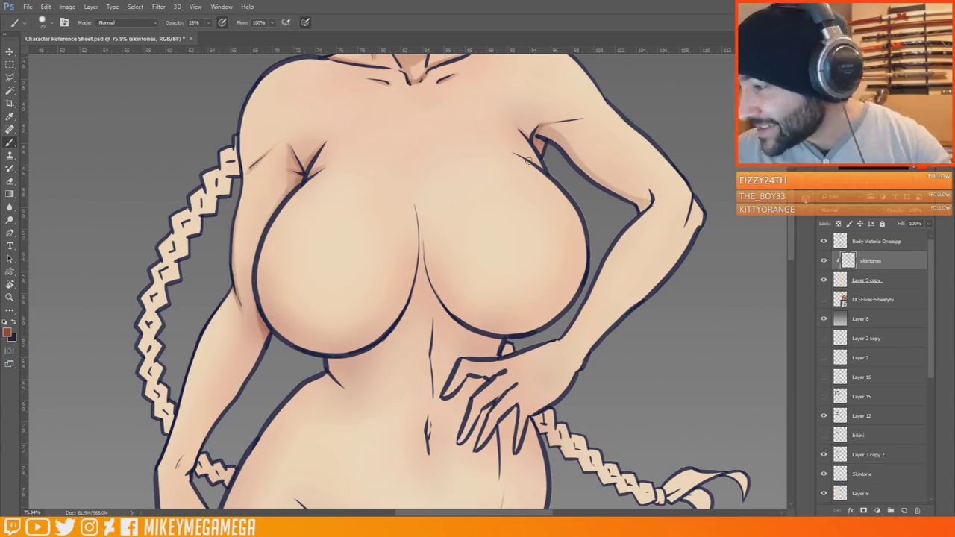
- Paint curved shadows along the sides and underside of the chest at 26% brush opacity
scroll(548, 129, up, 5)
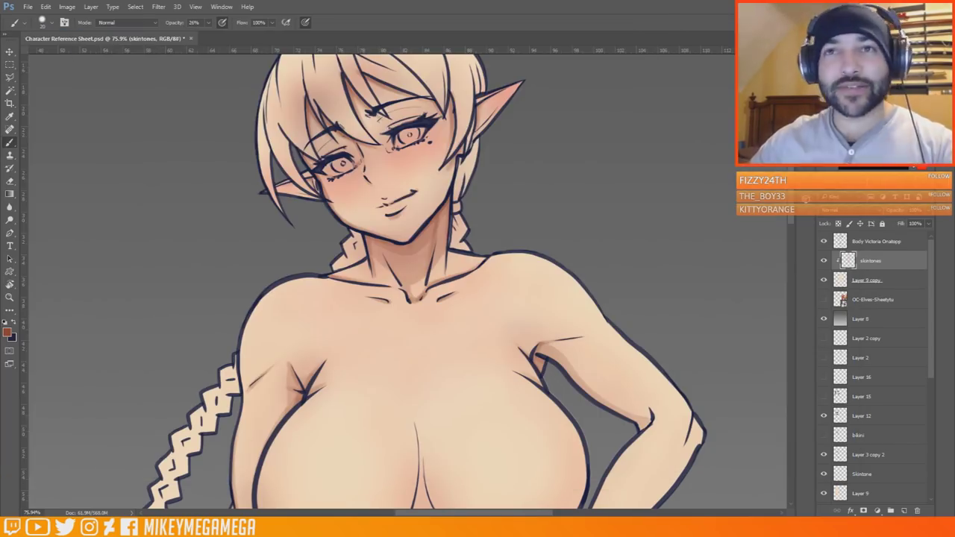
scroll(408, 282, down, 5)
mouse_move(292, 153)
mouse_down()
mouse_move(266, 245)
mouse_move(414, 218)
mouse_up()
mouse_move(262, 218)
mouse_down()
mouse_move(279, 286)
mouse_move(327, 300)
mouse_move(415, 216)
mouse_up()
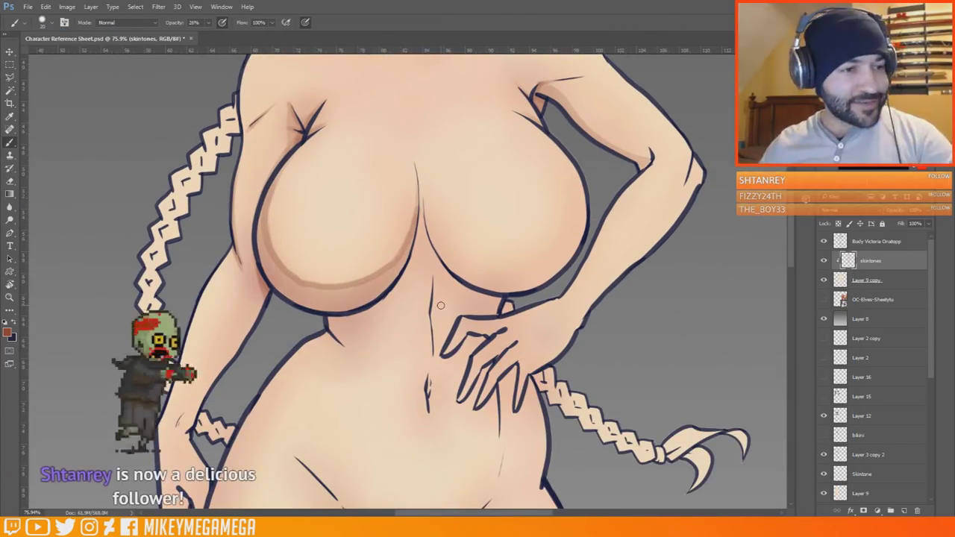
mouse_move(576, 155)
mouse_down()
mouse_move(561, 265)
mouse_move(520, 268)
mouse_move(433, 237)
mouse_up()
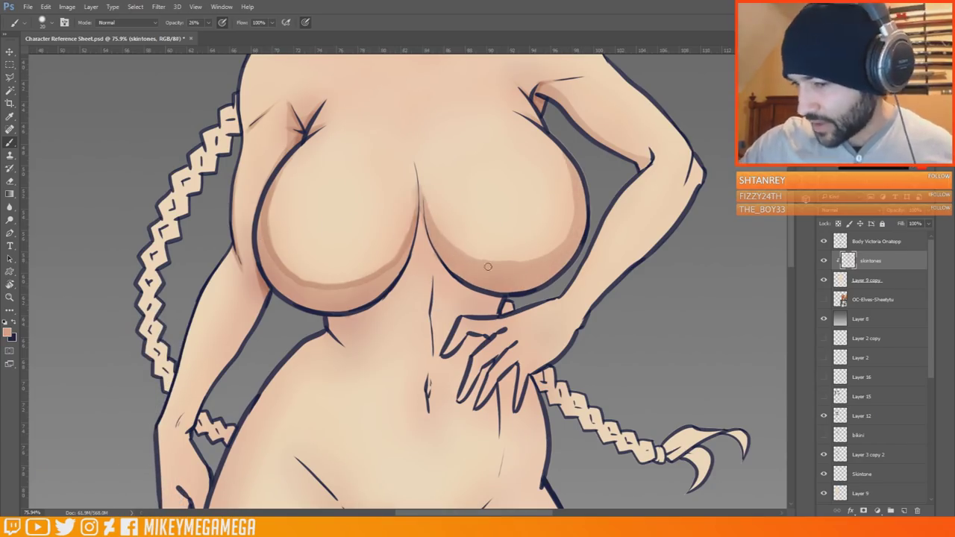
- Raise the brush opacity to 45% and shade the elbow and outer forearm of the bent arm with a reddish brown
scroll(487, 266, up, 10)
drag(208, 23, 219, 34)
scroll(487, 266, down, 8)
drag(525, 173, 544, 205)
mouse_move(694, 234)
mouse_down()
mouse_move(694, 258)
mouse_move(592, 381)
mouse_up()
drag(643, 334, 677, 282)
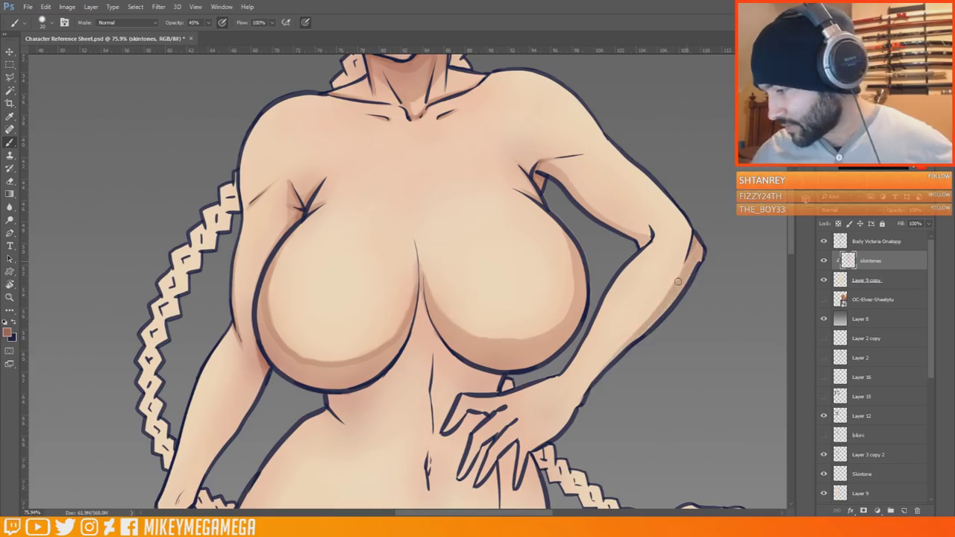
- Paint shadows between the fingers of the hand on the hip and along the hip crease below it
scroll(661, 280, down, 3)
drag(488, 308, 469, 336)
mouse_move(515, 304)
mouse_down()
mouse_move(499, 327)
mouse_move(514, 348)
mouse_up()
scroll(515, 329, down, 2)
drag(529, 217, 545, 308)
drag(501, 215, 499, 293)
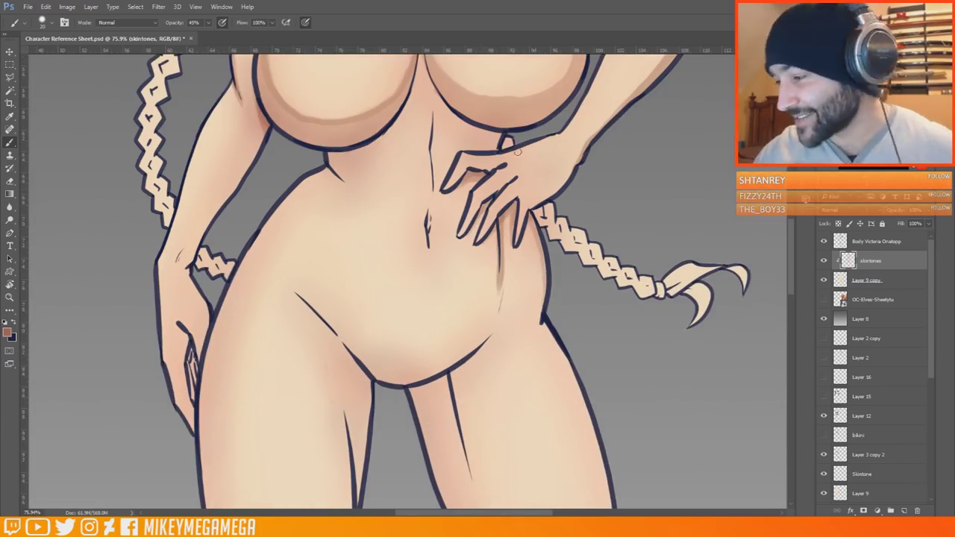
- Shade the upper abdomen beneath the chest and along its centre line, and darken the wrist area of the bent arm
drag(431, 192, 432, 106)
scroll(433, 108, up, 2)
mouse_move(328, 267)
mouse_down()
mouse_move(477, 224)
mouse_move(443, 210)
mouse_move(415, 156)
mouse_move(366, 257)
mouse_move(329, 246)
mouse_up()
scroll(418, 291, up, 2)
drag(503, 328, 564, 313)
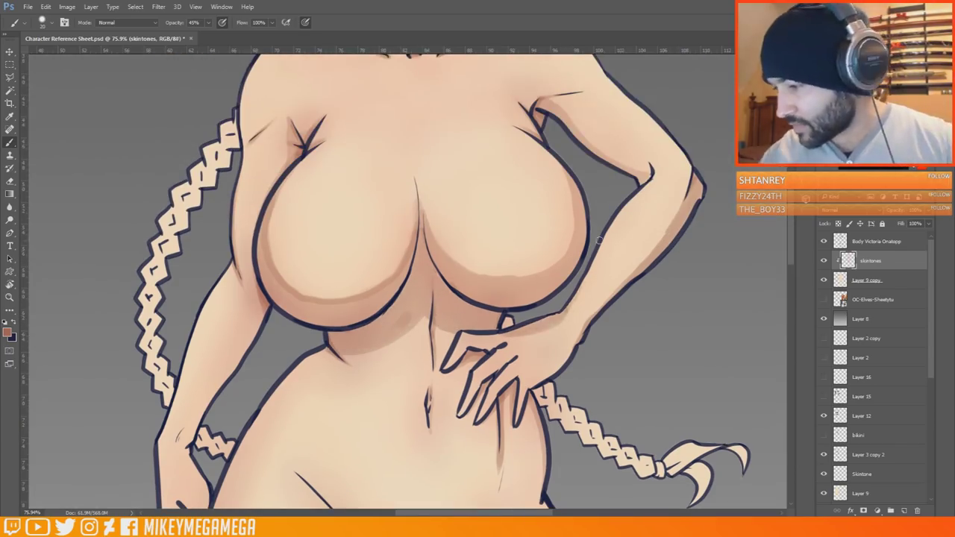
- Draw a short dark contour line on the side of the abdomen on the Body Victoria Onatopp layer at 100% opacity
scroll(561, 269, down, 6)
scroll(608, 392, up, 3)
click(874, 238)
scroll(431, 288, up, 2)
right_click(406, 320)
drag(502, 370, 513, 370)
click(401, 283)
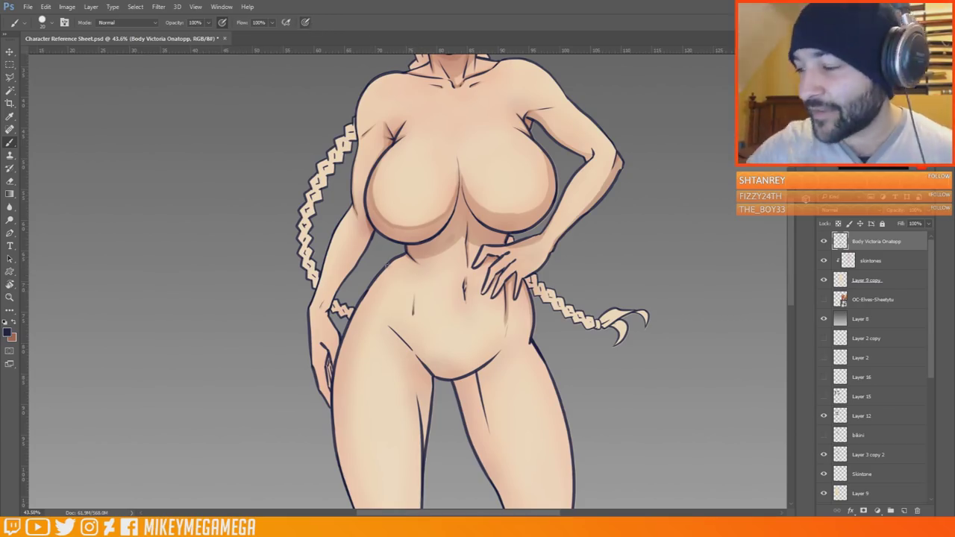
key(e)
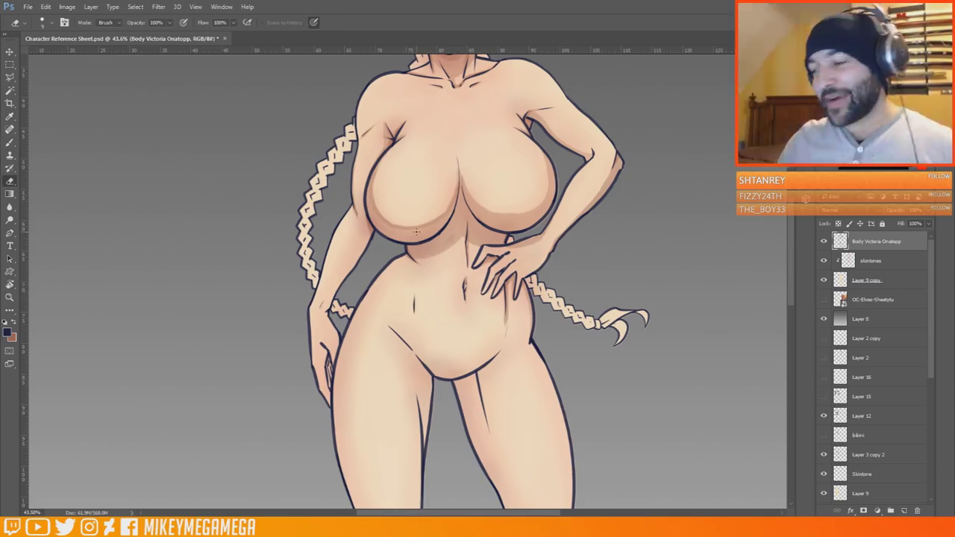
- Return to brown shading on the skintones layer with a larger brush at 62% opacity
click(9, 65)
key(x)
click(12, 142)
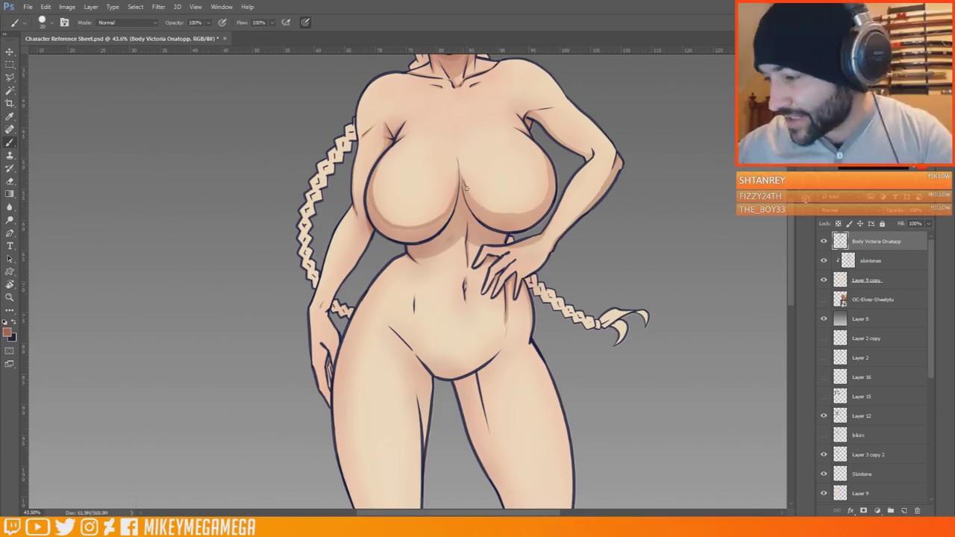
key(alt+bracketleft)
key(6)
key(2)
right_click(410, 262)
drag(465, 287, 468, 288)
drag(791, 216, 791, 239)
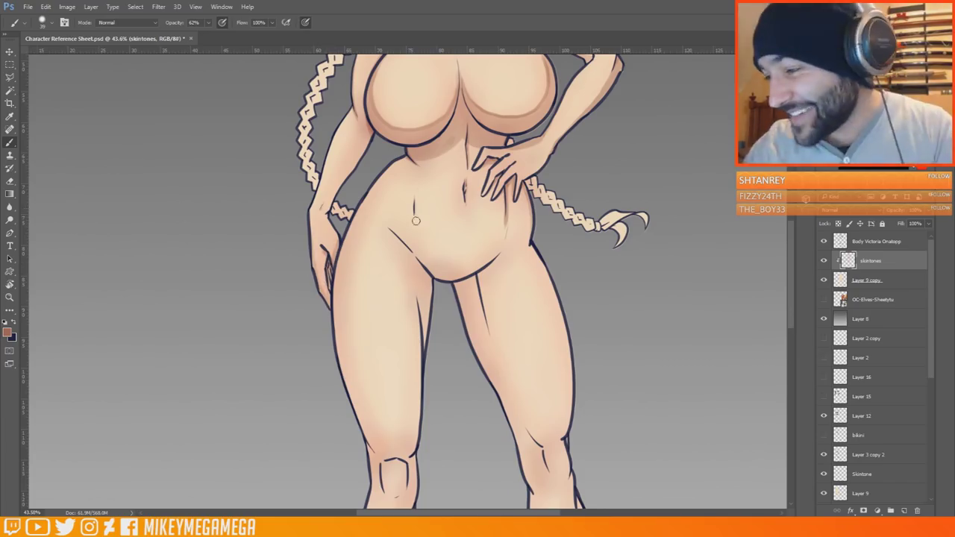
scroll(521, 143, down, 1)
mouse_move(371, 157)
mouse_down()
mouse_move(332, 276)
mouse_move(355, 374)
mouse_up()
scroll(352, 358, down, 3)
key(ctrl+z)
- Paint a shadow down the outer hip and thigh of the straight leg, and shade the inner edges of both thighs
scroll(351, 164, up, 1)
mouse_move(397, 78)
mouse_down()
mouse_move(336, 203)
mouse_move(361, 337)
mouse_up()
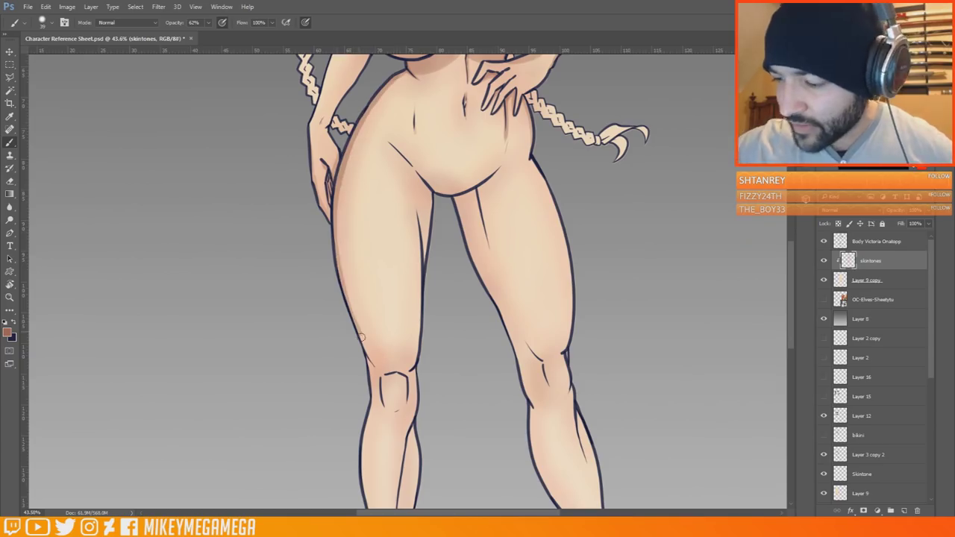
drag(791, 252, 790, 250)
drag(431, 204, 424, 276)
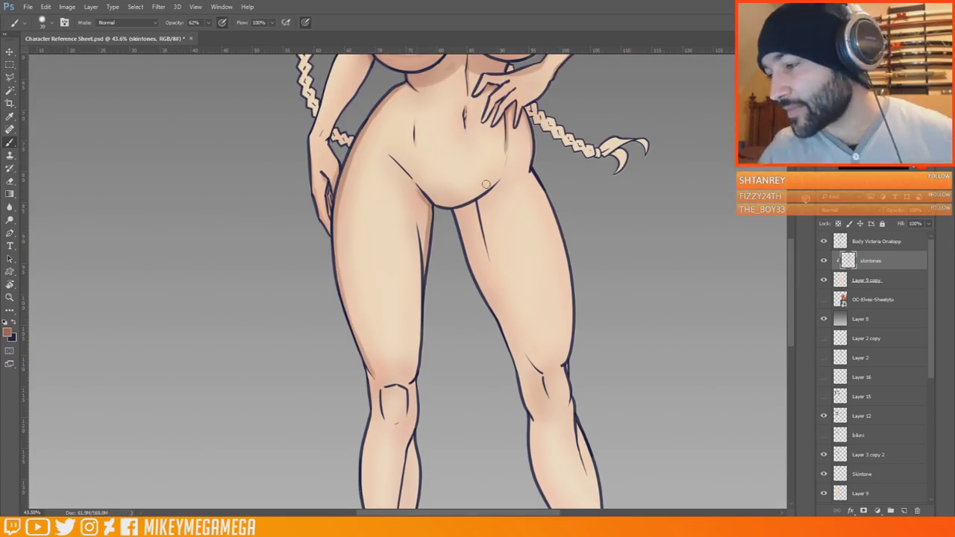
drag(483, 197, 458, 233)
- Redo the knee shading on the leg with the side-facing heel and continue the shadow down the edge of its calf
scroll(507, 347, down, 3)
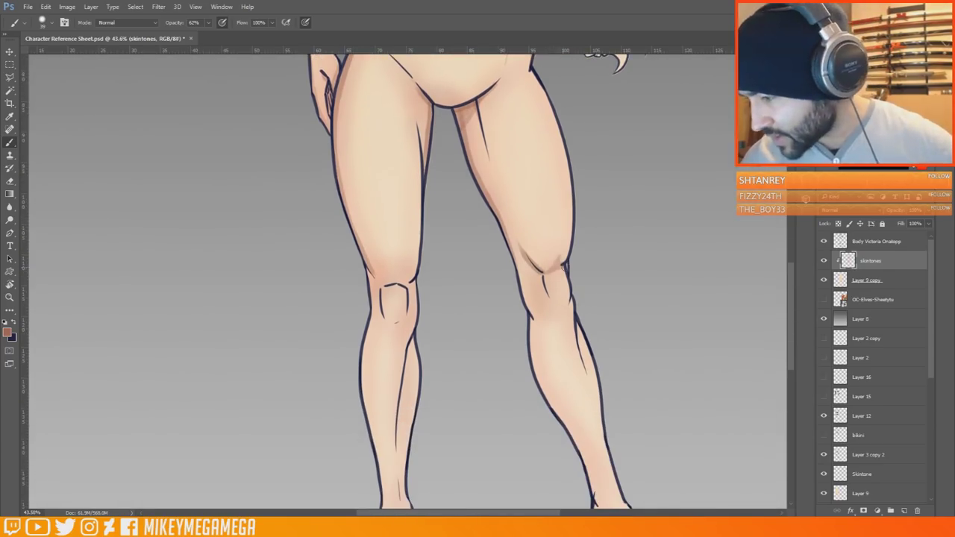
key(ctrl+z)
drag(570, 300, 547, 273)
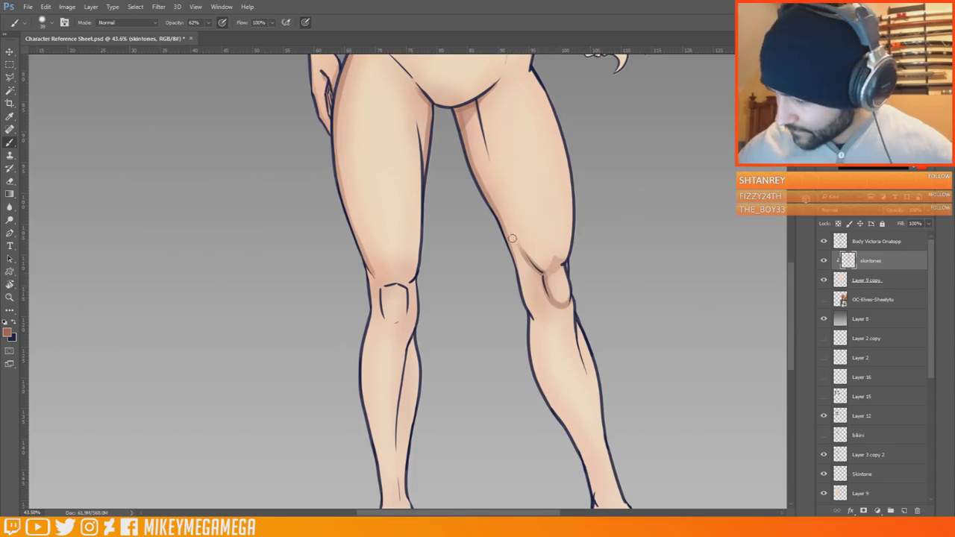
scroll(463, 169, up, 2)
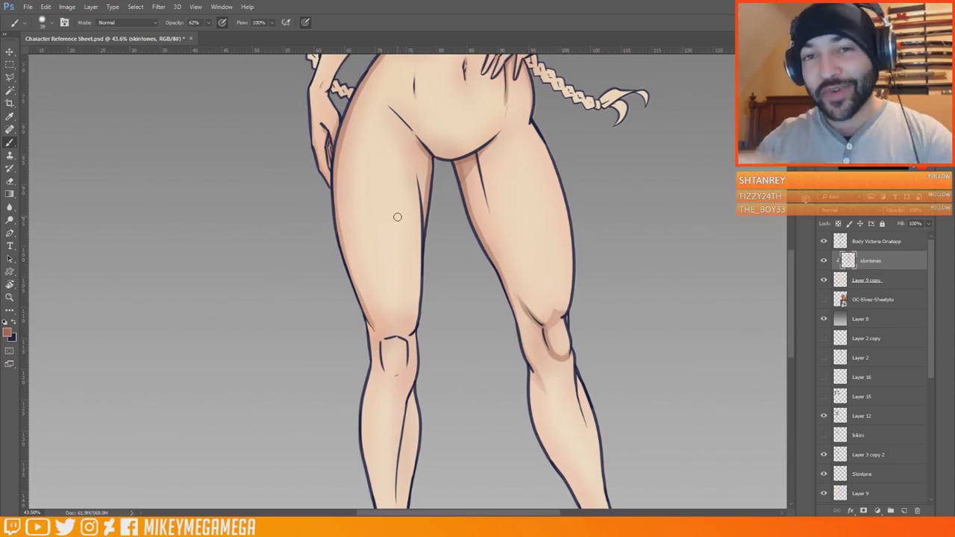
scroll(402, 90, down, 5)
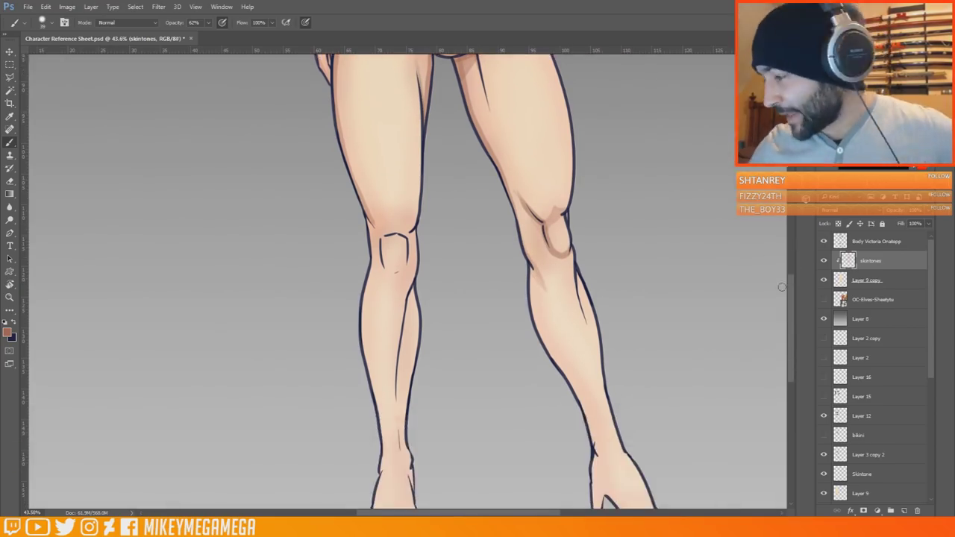
scroll(553, 197, down, 2)
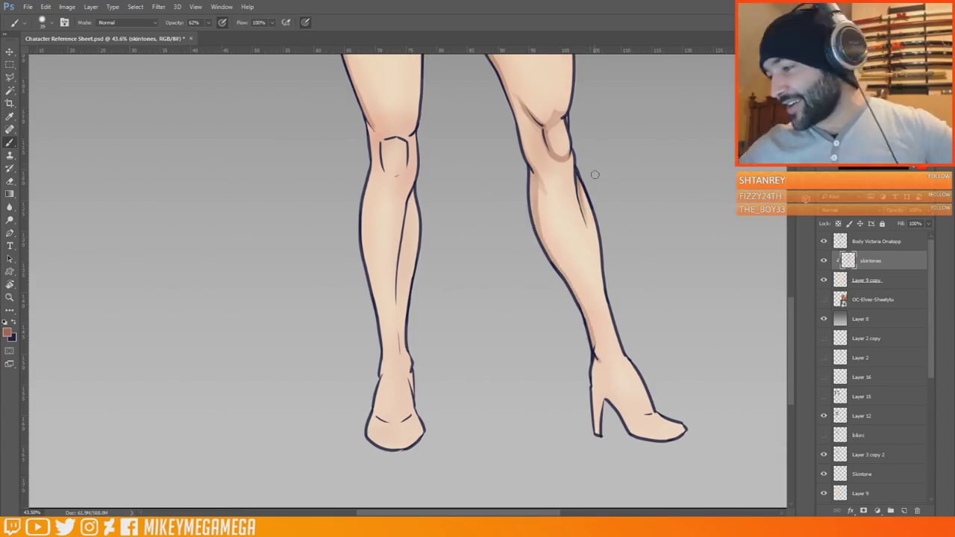
- Shade around the kneecap and calf of the straight leg, and add shadows to both feet
scroll(397, 319, up, 5)
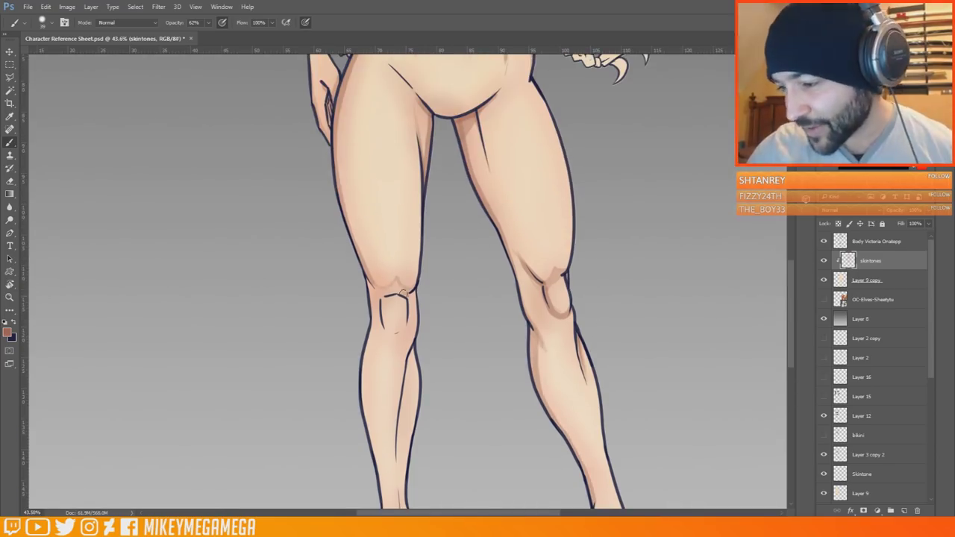
scroll(771, 305, down, 4)
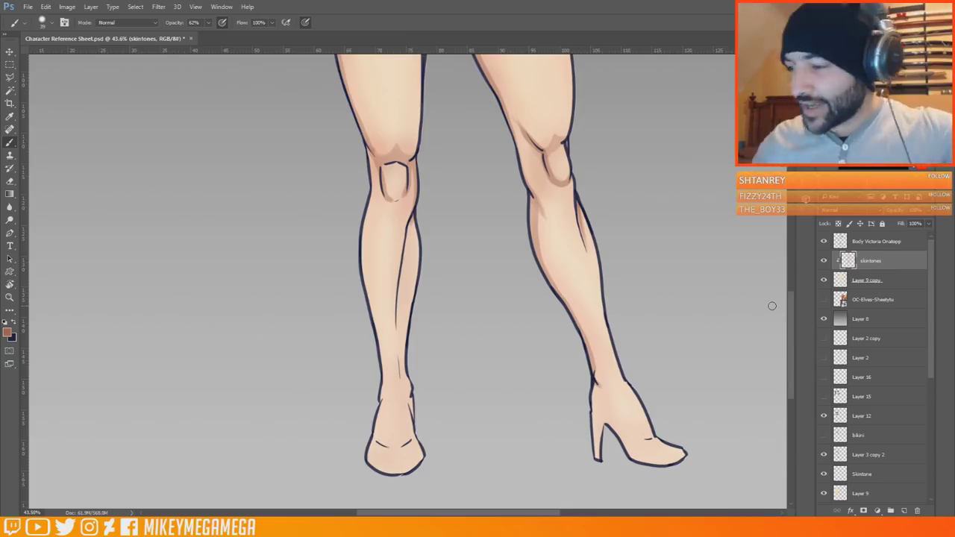
scroll(474, 101, up, 5)
scroll(465, 352, down, 3)
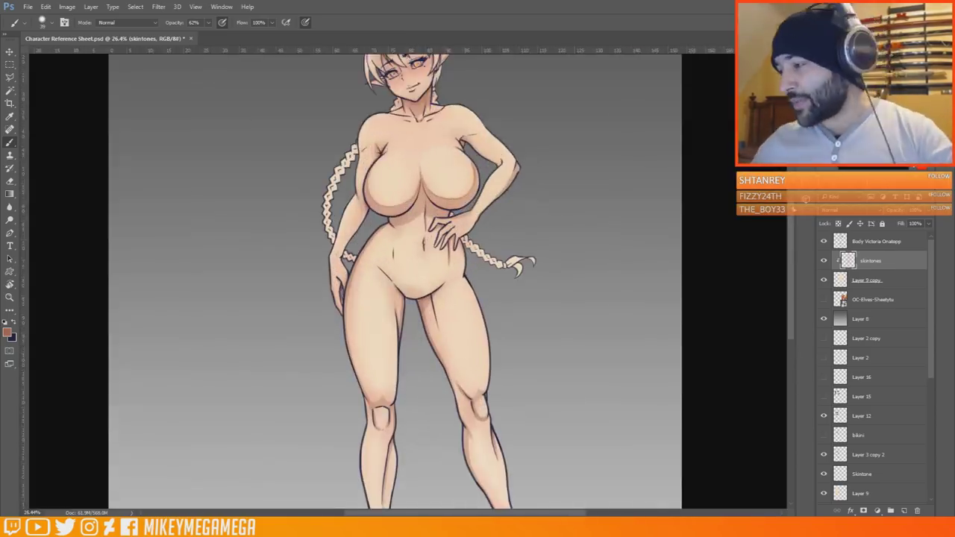
scroll(465, 353, up, 3)
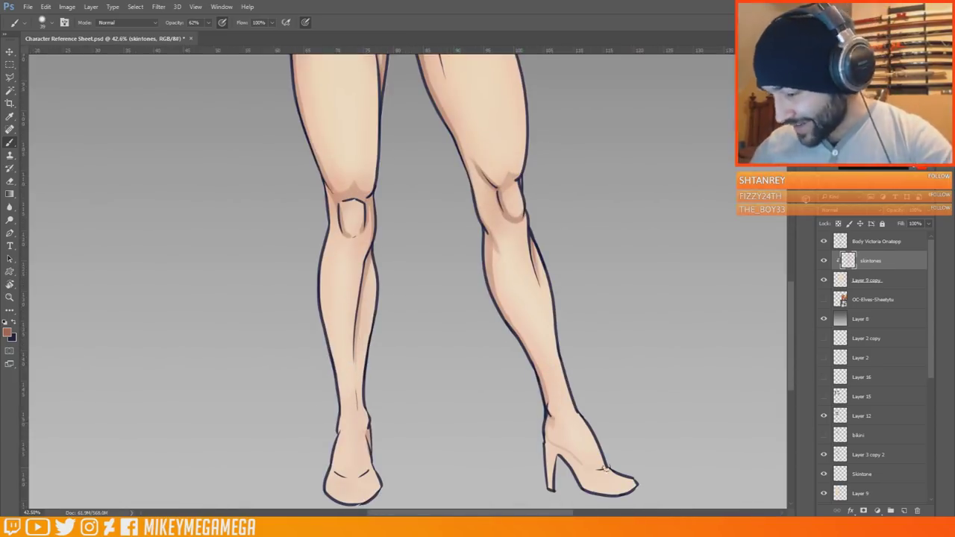
- Set the foreground colour to the salmon red ce665e
scroll(448, 216, up, 10)
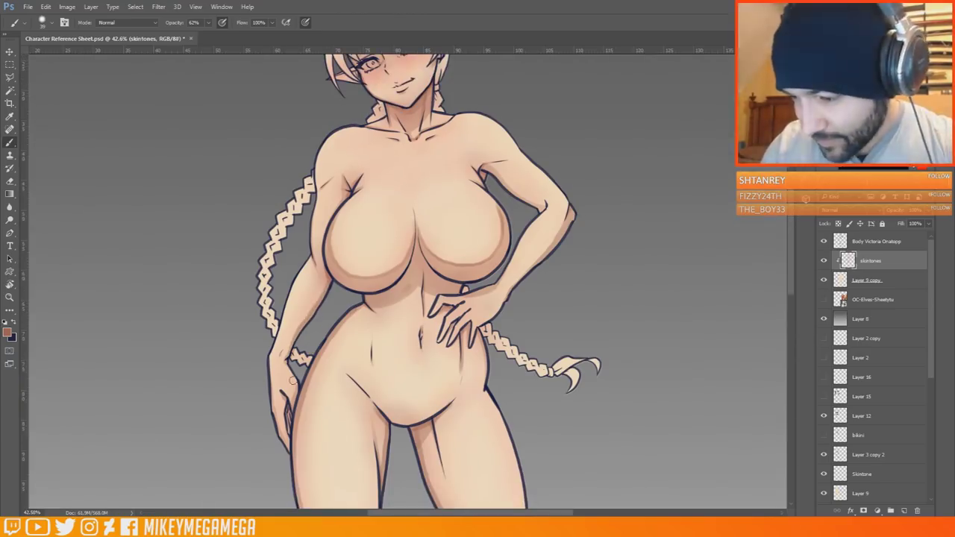
scroll(447, 283, down, 2)
scroll(522, 261, up, 9)
click(6, 333)
drag(382, 428, 383, 426)
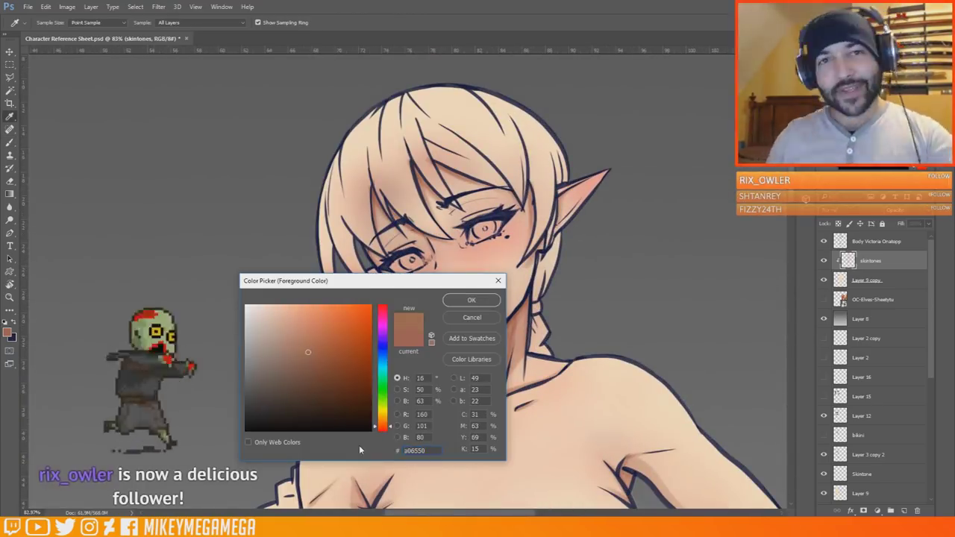
click(383, 308)
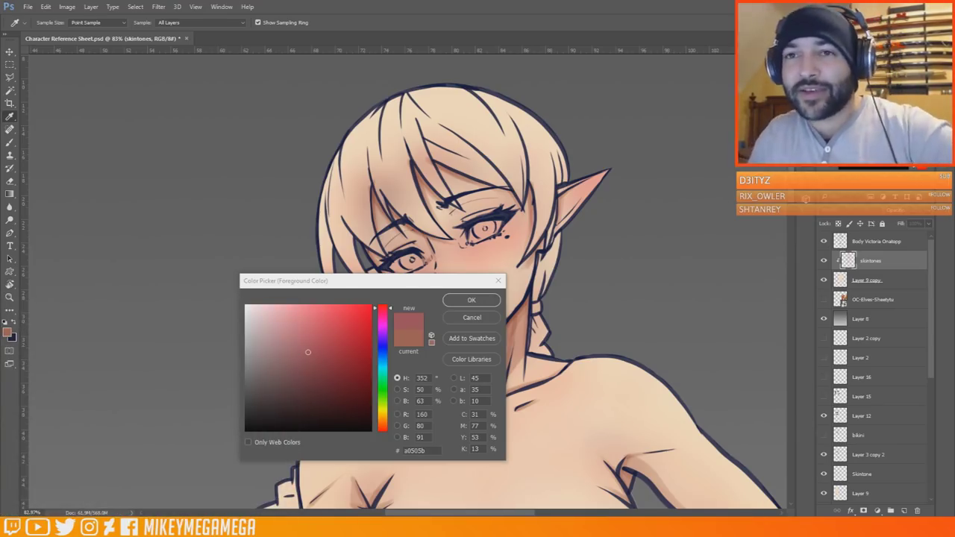
drag(384, 420, 385, 430)
click(314, 329)
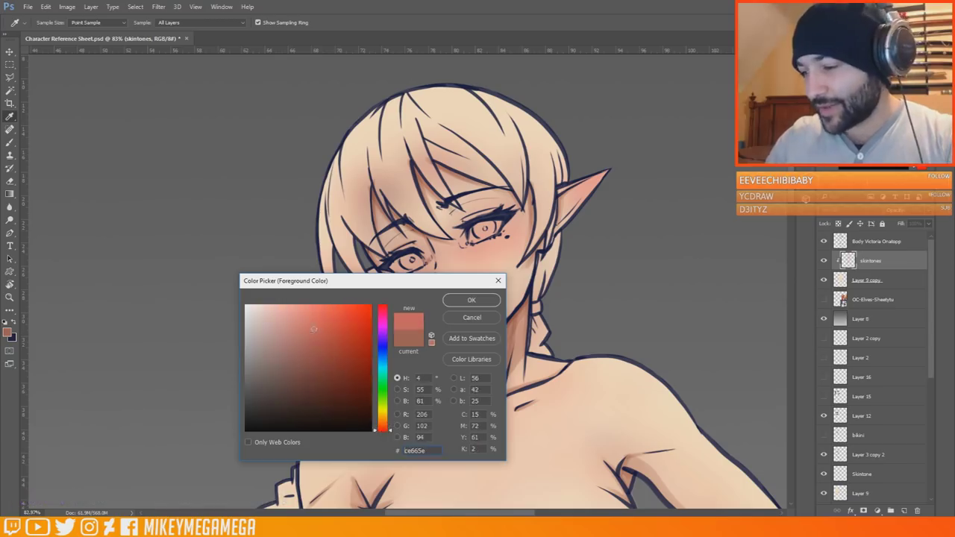
key(Return)
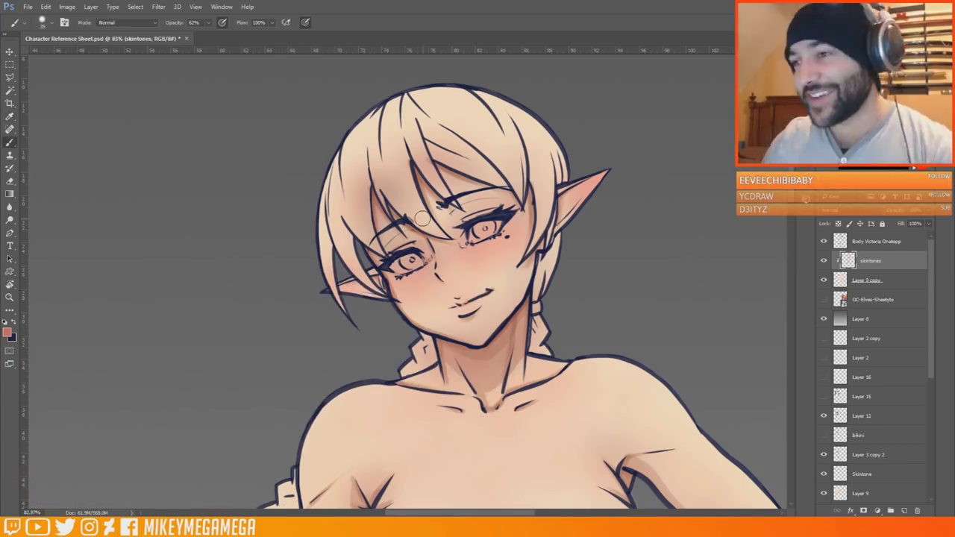
- Brush soft salmon-red tints over the shoulders, torso and legs, enlarging the brush to 114 px for the legs
scroll(423, 219, up, 4)
click(305, 25)
scroll(727, 203, down, 4)
right_click(532, 135)
double_click(614, 208)
drag(793, 200, 793, 209)
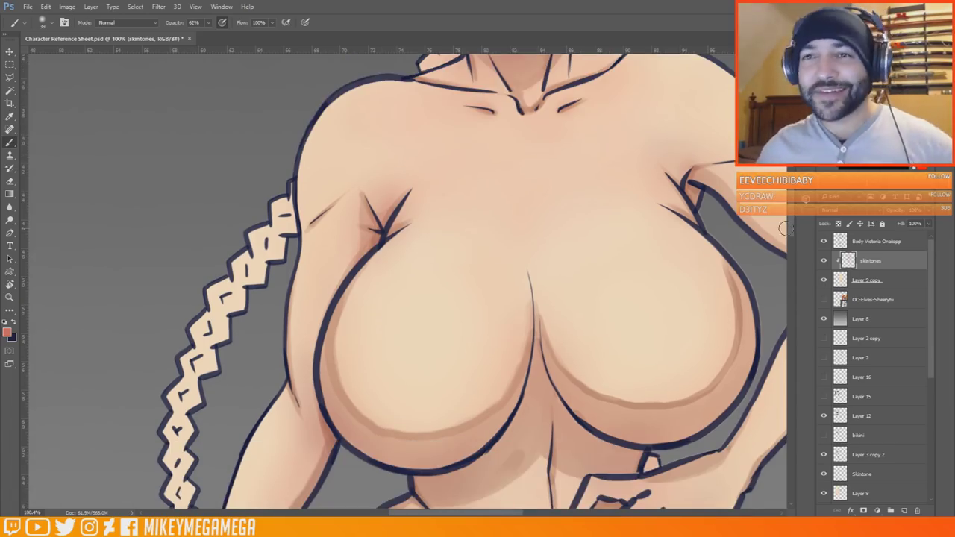
scroll(785, 228, down, 2)
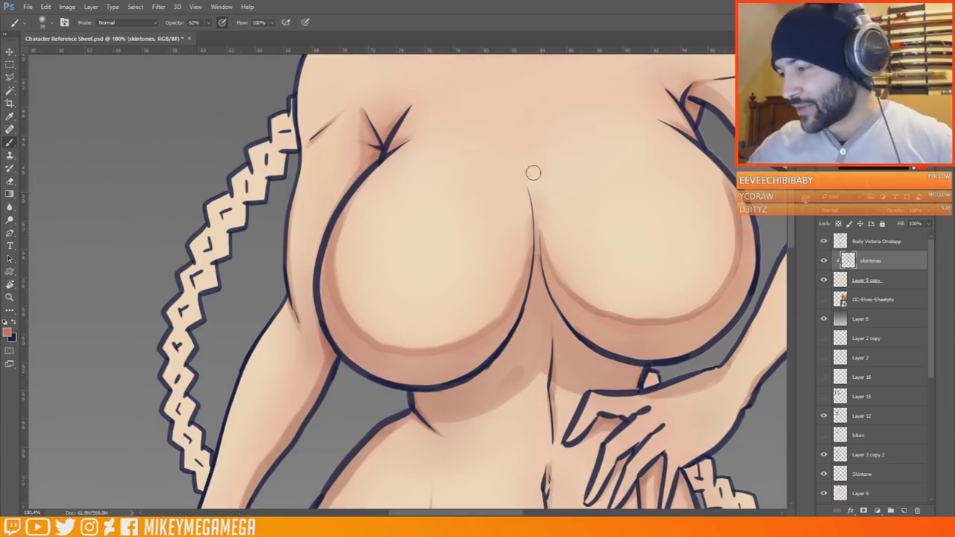
scroll(532, 172, down, 4)
scroll(701, 266, down, 6)
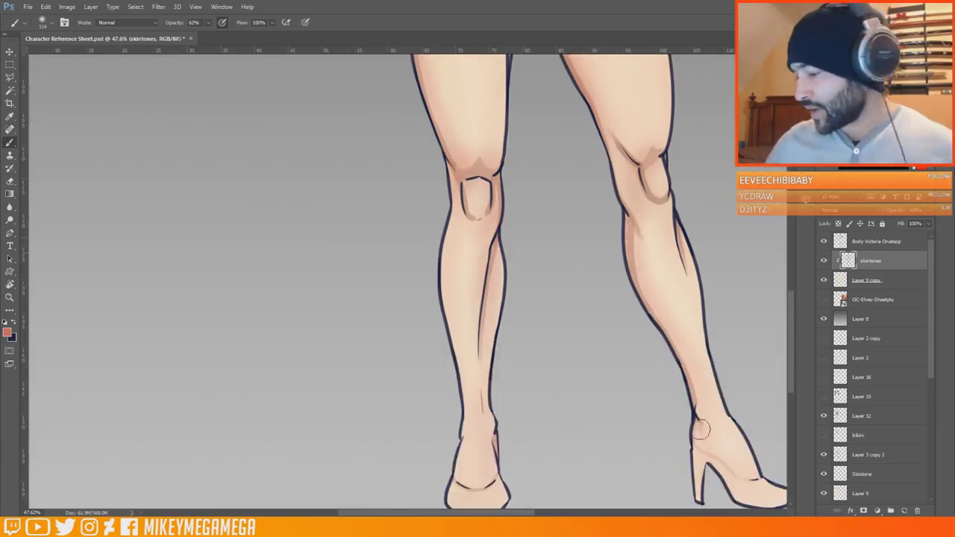
- Set the foreground colour to the magenta 953873 and choose a small brush for the face
scroll(127, 290, up, 8)
click(7, 332)
click(384, 324)
click(349, 325)
click(471, 299)
right_click(510, 118)
click(571, 144)
click(426, 117)
- Paint subtle magenta tints into the shadows of the face, neck, torso and hands
scroll(426, 117, up, 4)
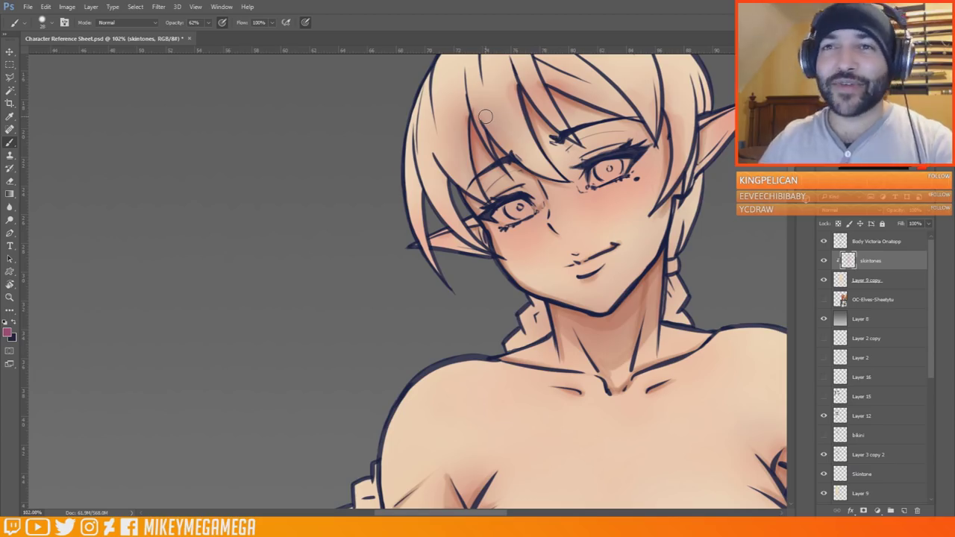
scroll(481, 303, right, 4)
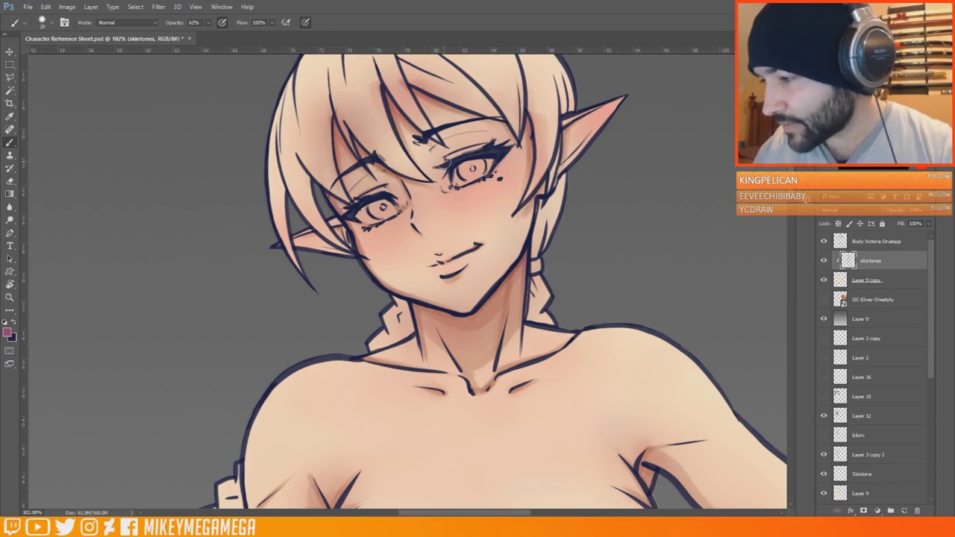
click(305, 23)
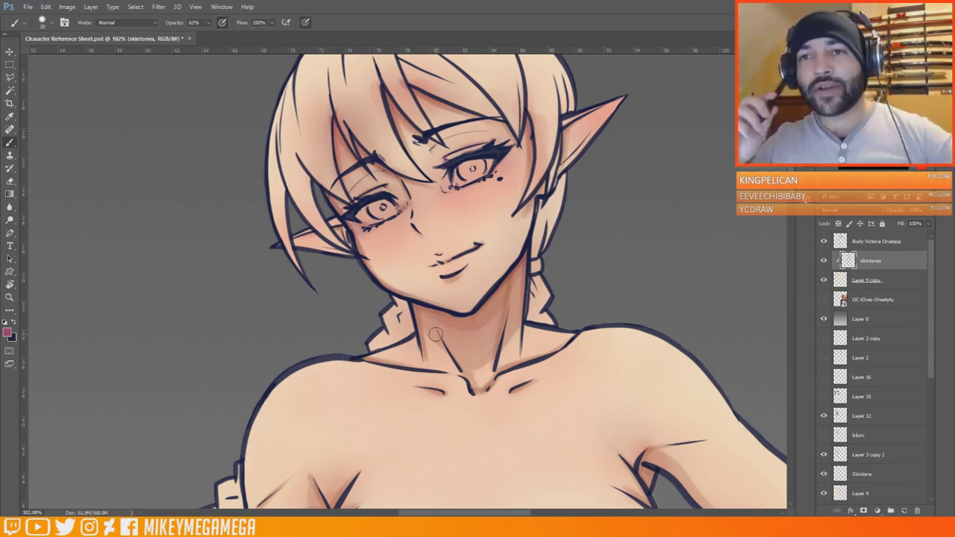
scroll(515, 261, up, 3)
scroll(549, 185, down, 6)
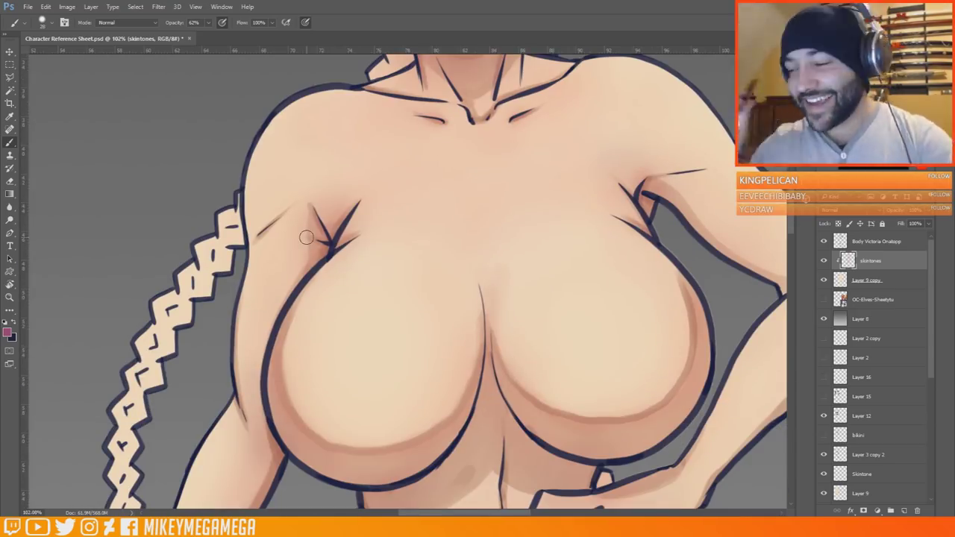
scroll(306, 237, down, 6)
scroll(313, 298, up, 5)
scroll(344, 199, up, 3)
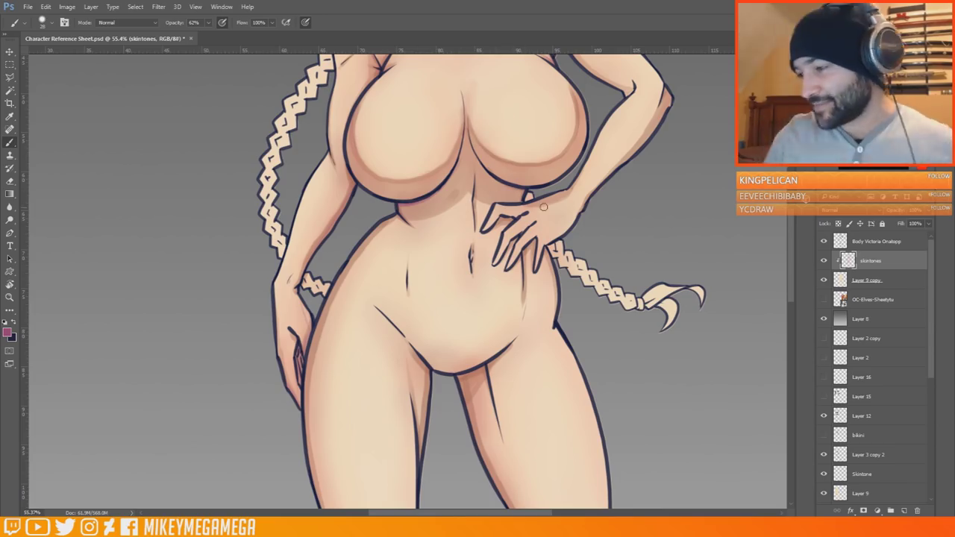
scroll(589, 132, up, 2)
- Lower the brush opacity to 23% and tint the shadow edges of the body and legs with a soft 100 px magenta brush
key(2)
key(3)
right_click(554, 220)
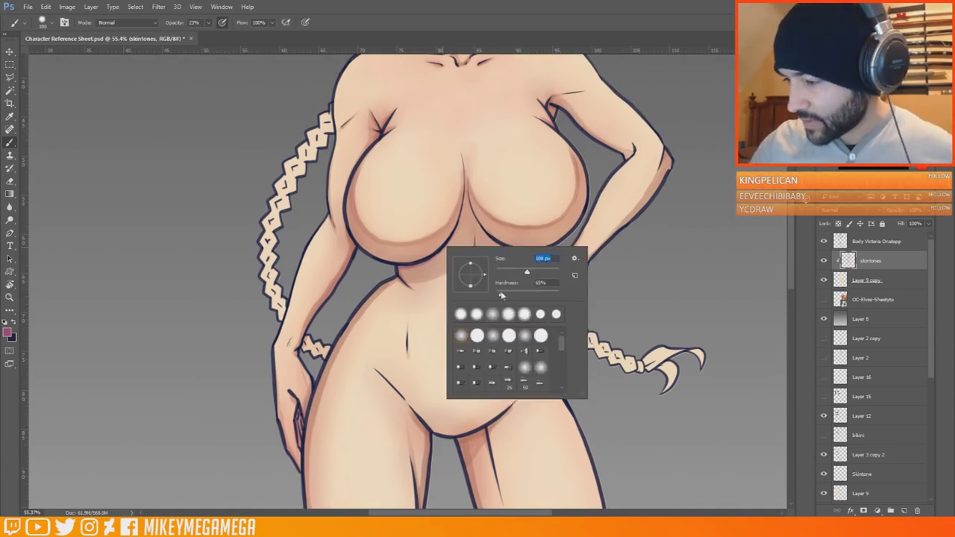
key(Escape)
scroll(495, 411, down, 4)
scroll(495, 412, down, 15)
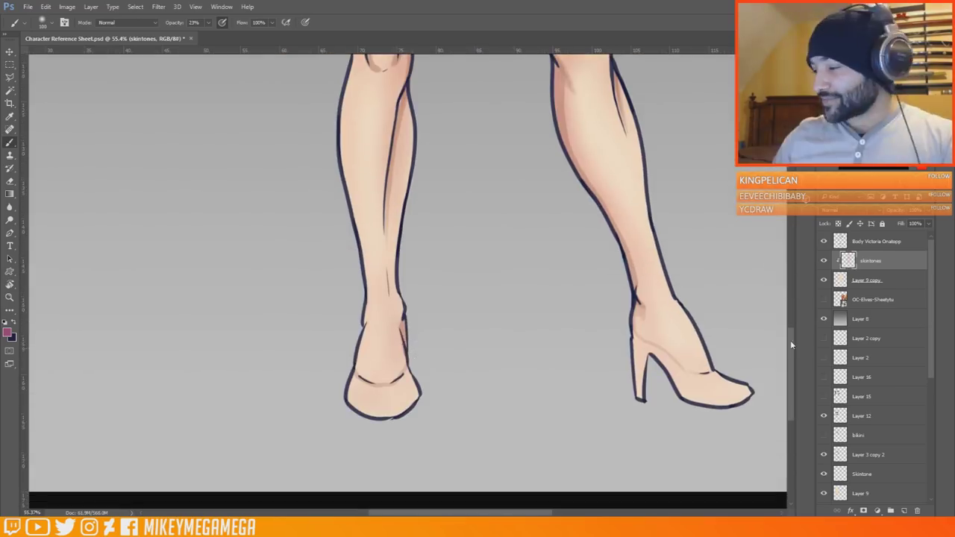
drag(790, 340, 790, 203)
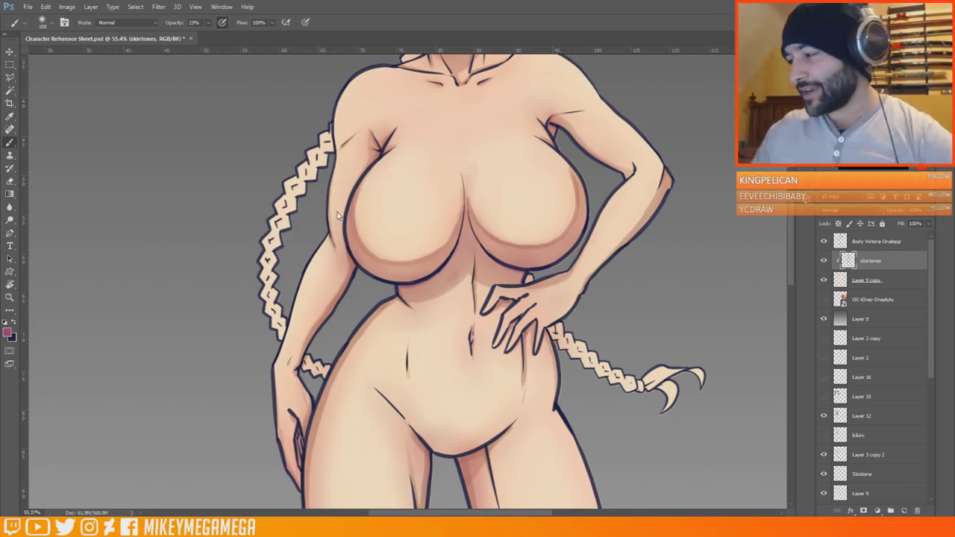
scroll(462, 295, down, 3)
scroll(462, 295, down, 3)
scroll(405, 472, up, 5)
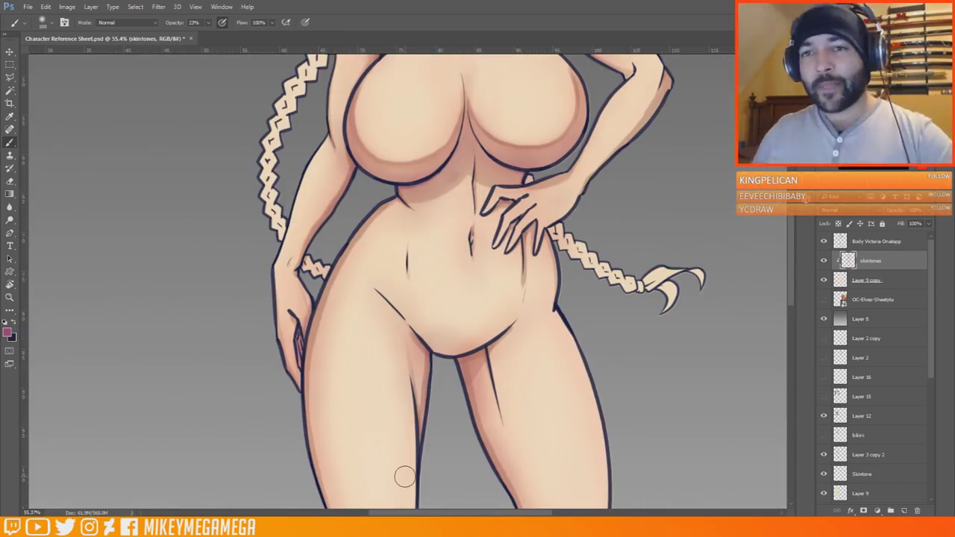
drag(793, 240, 793, 182)
- Set the foreground colour to the salmon pink de7171 and return to the Brush tool
click(7, 332)
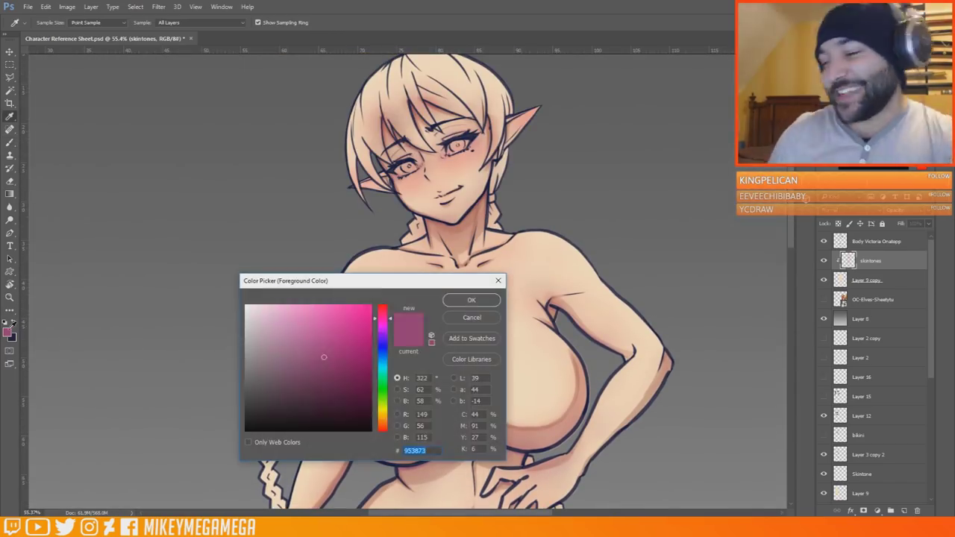
click(382, 431)
click(307, 321)
key(Return)
key(b)
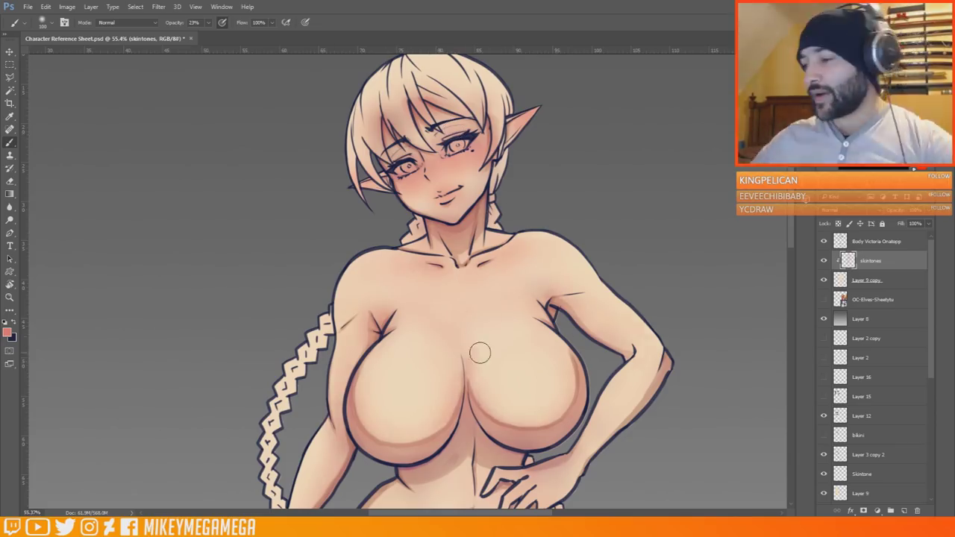
- Brush faint salmon-pink tints over the torso and legs with a much larger soft brush
scroll(466, 352, down, 5)
drag(463, 478, 422, 241)
scroll(448, 299, down, 1)
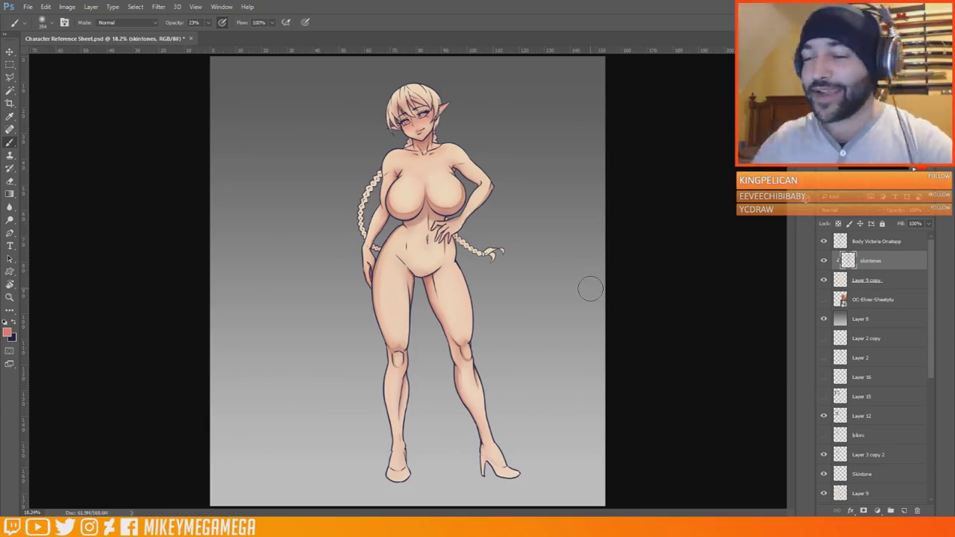
- Set the foreground colour to a pale cream skin tone for highlights
key(x)
scroll(403, 82, up, 5)
key(x)
click(9, 331)
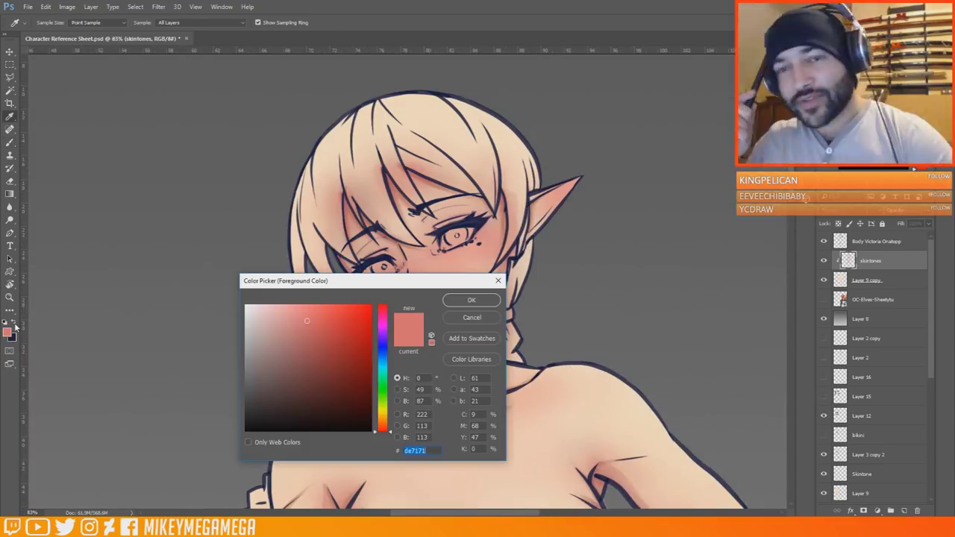
click(382, 419)
click(266, 311)
click(472, 300)
- Brush pale cream highlights over the face, neck and torso with a 61 px brush at 0% hardness
right_click(406, 262)
click(485, 275)
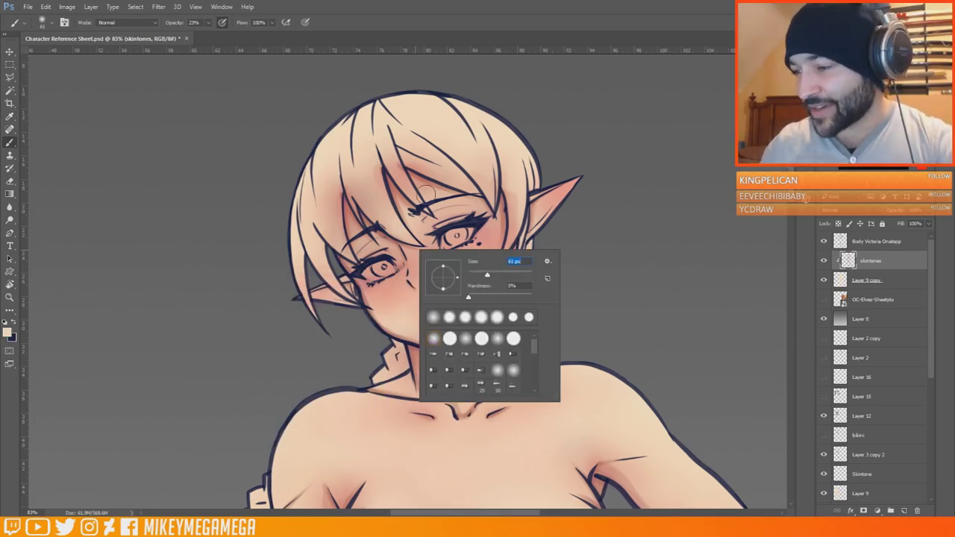
click(426, 197)
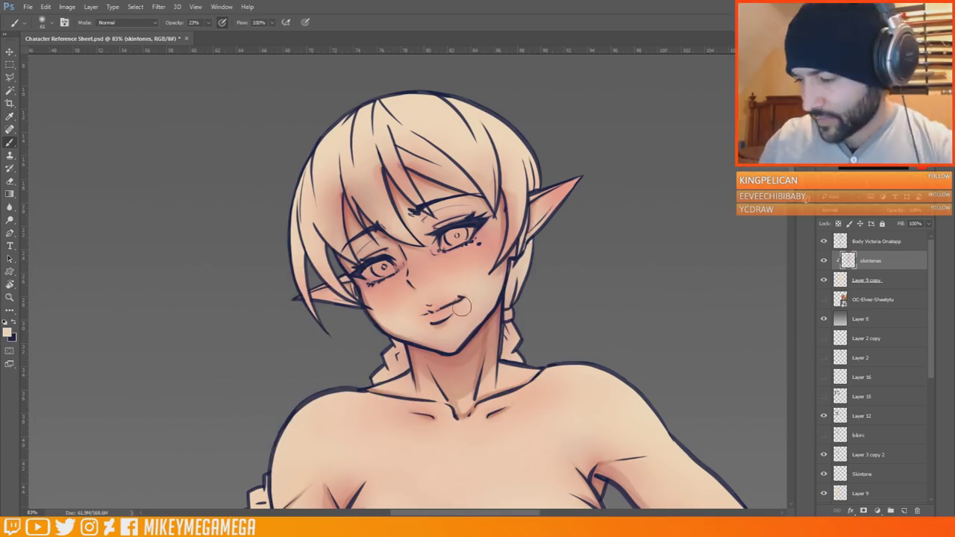
scroll(462, 307, down, 2)
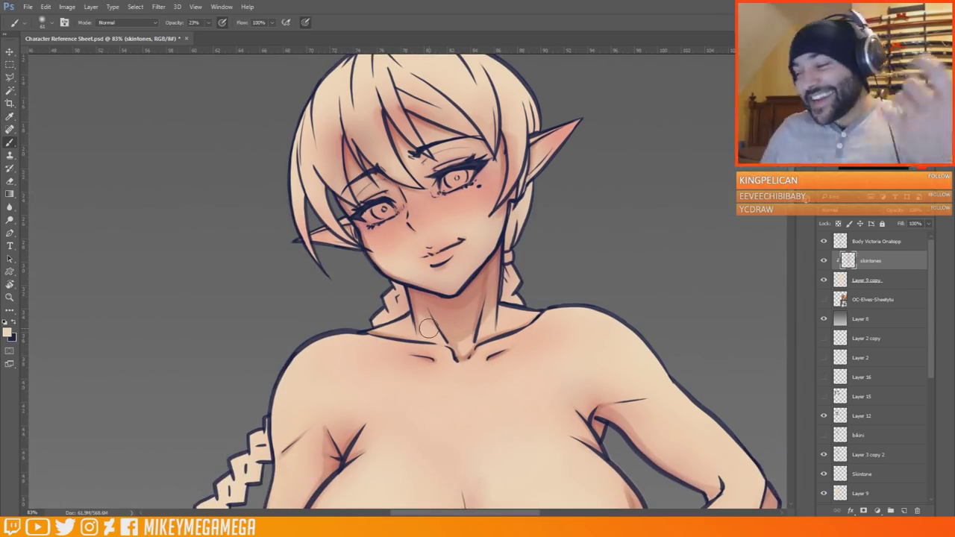
scroll(429, 328, down, 4)
scroll(486, 189, down, 5)
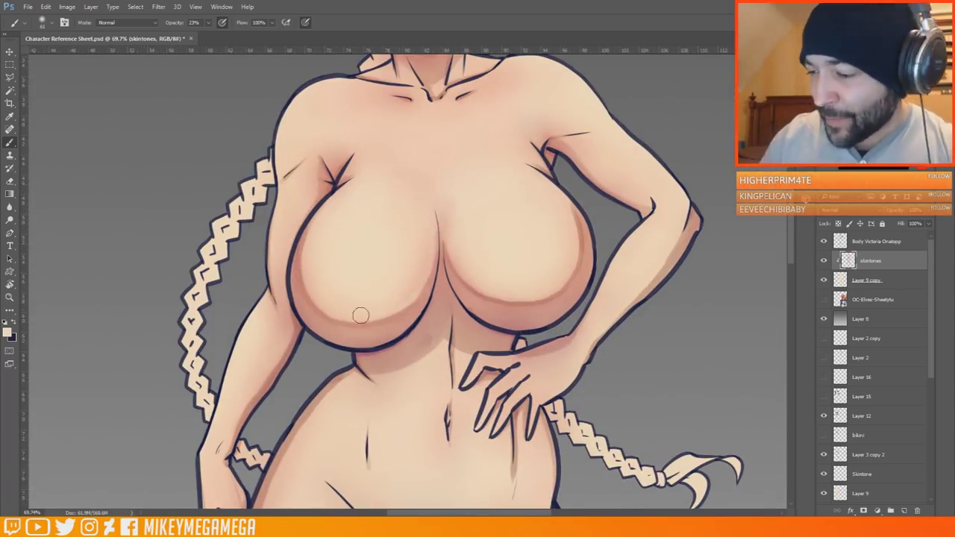
scroll(362, 156, down, 5)
scroll(363, 156, up, 8)
- Reduce the brush to 42 px and lighten the skin around the shoulders and chest
right_click(484, 178)
drag(554, 204, 549, 203)
click(596, 160)
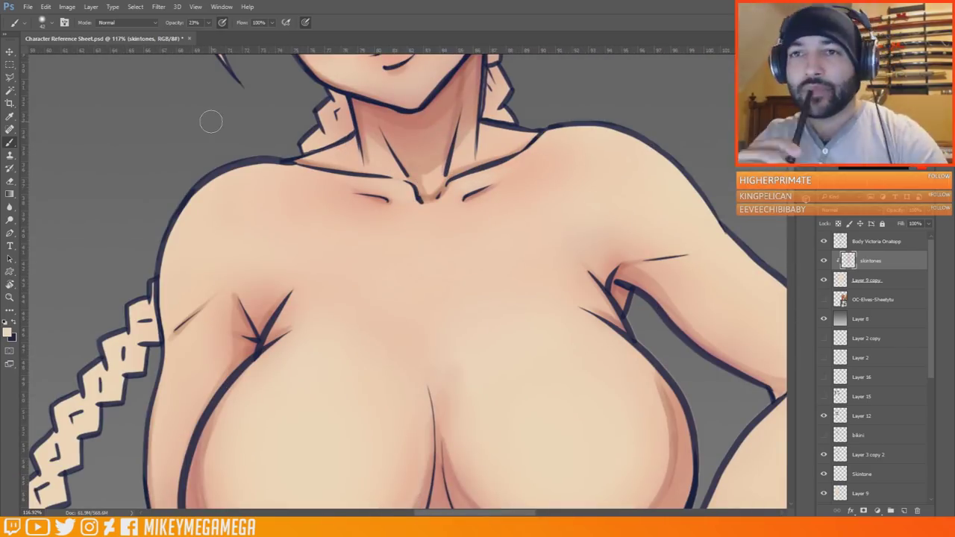
mouse_move(953, 51)
mouse_down()
mouse_move(258, 50)
mouse_move(953, 49)
mouse_up()
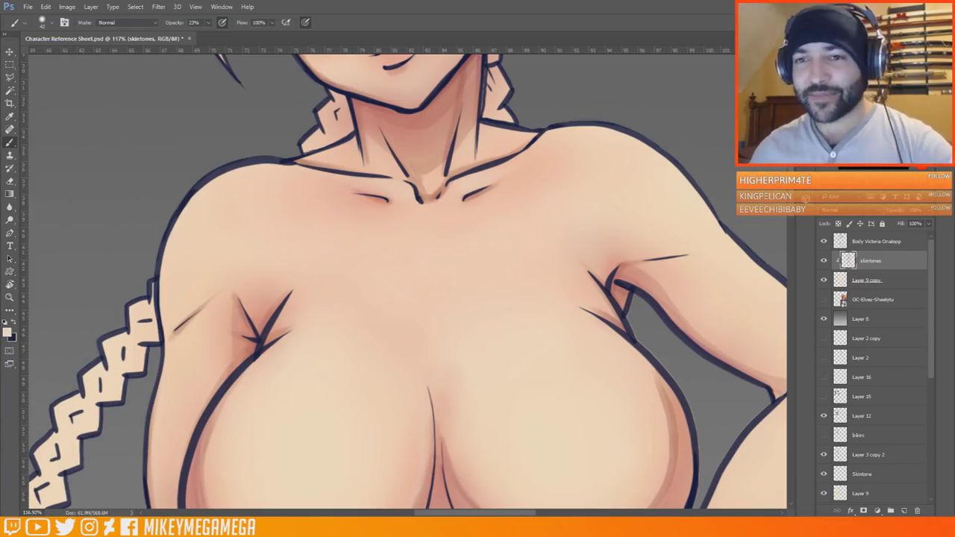
scroll(425, 298, down, 5)
scroll(413, 154, up, 4)
- Set the brush to 23 px with 40% hardness and touch up the highlights on the face, torso and hand
right_click(371, 193)
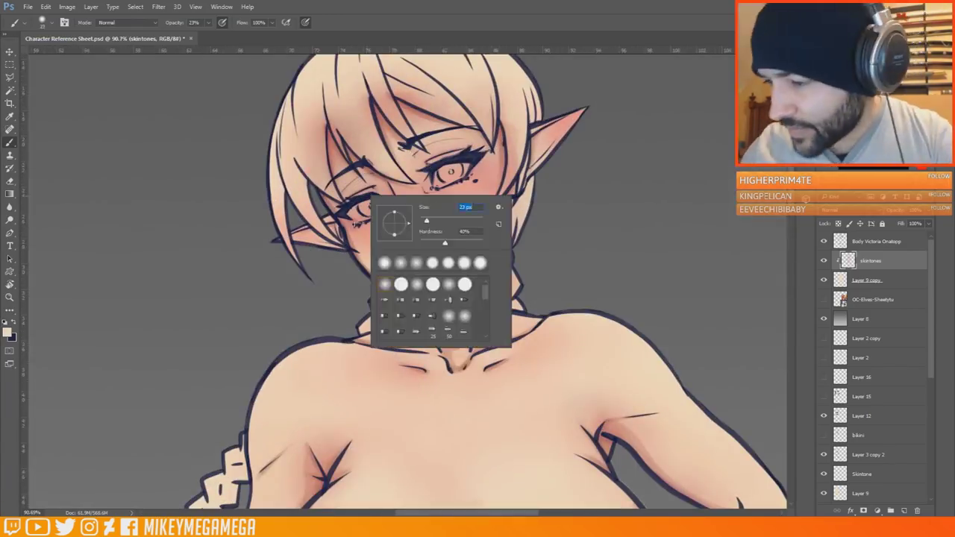
drag(427, 222, 423, 222)
click(414, 183)
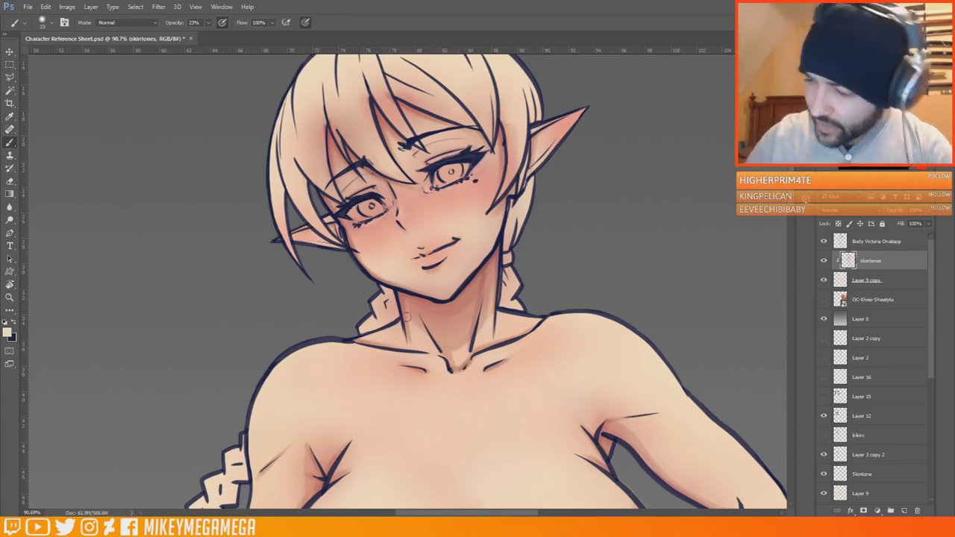
scroll(407, 281, down, 3)
scroll(253, 332, down, 2)
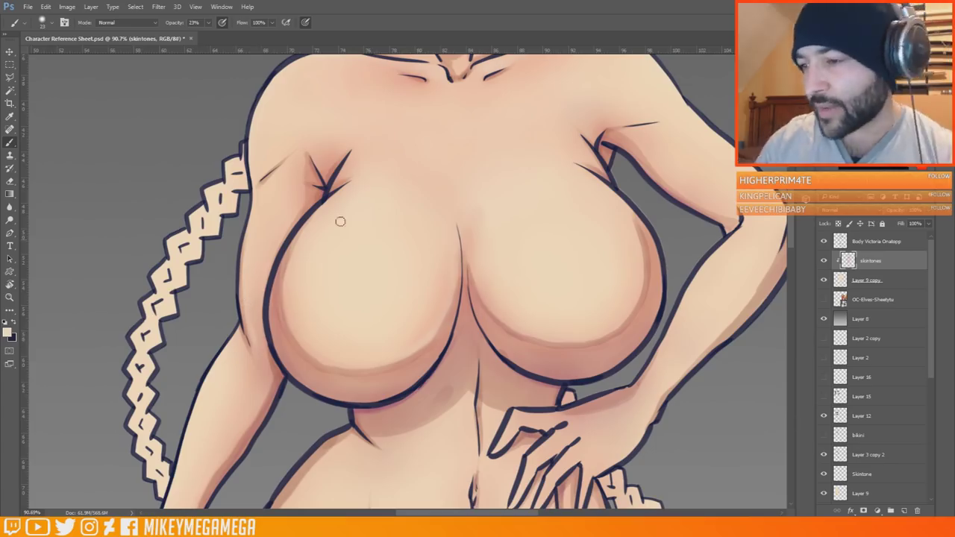
scroll(603, 230, down, 3)
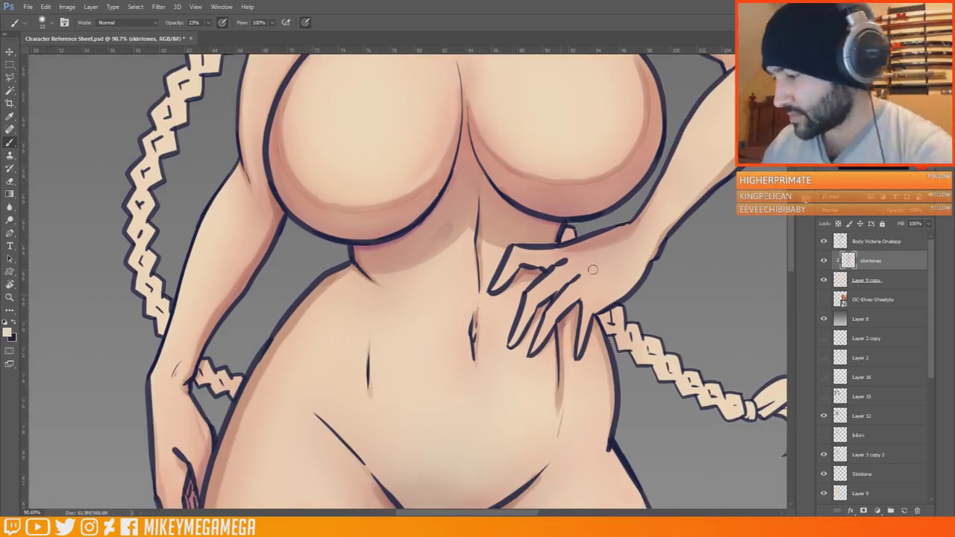
scroll(612, 336, down, 10)
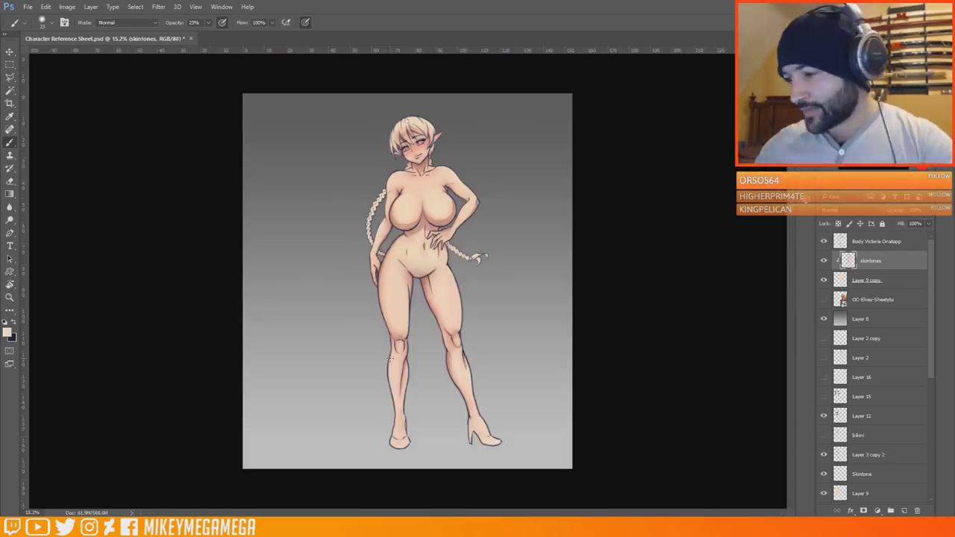
- Confirm the pale cream foreground colour, enlarge the brush and turn off pen pressure for brush size
scroll(516, 168, up, 5)
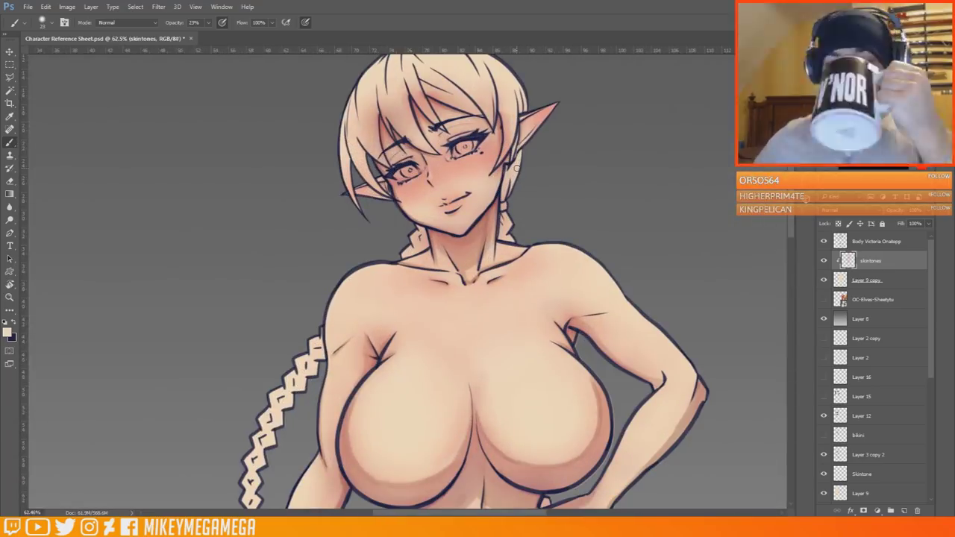
drag(249, 85, 206, 73)
click(298, 69)
click(7, 333)
click(471, 300)
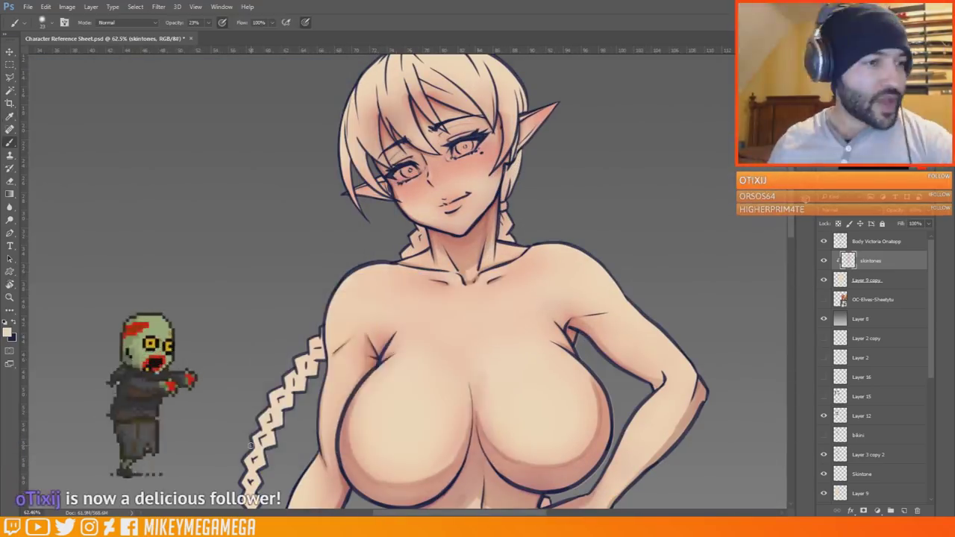
right_click(411, 325)
drag(471, 352, 485, 365)
click(305, 22)
- Enlarge the brush to 187 px and blend pale cream highlights over the torso, hips, thighs and knees
scroll(476, 363, down, 3)
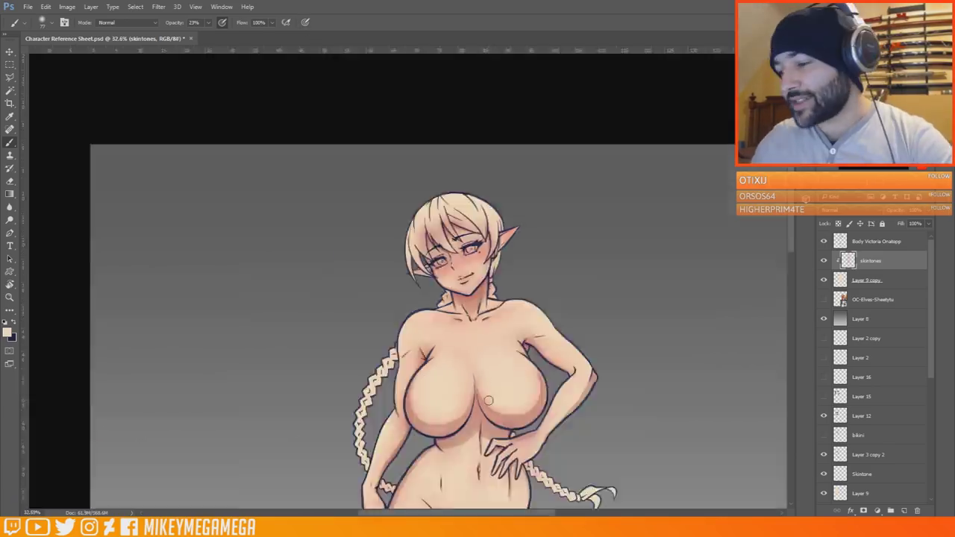
drag(490, 422, 478, 104)
scroll(478, 105, up, 3)
right_click(375, 248)
drag(425, 271, 438, 271)
click(372, 252)
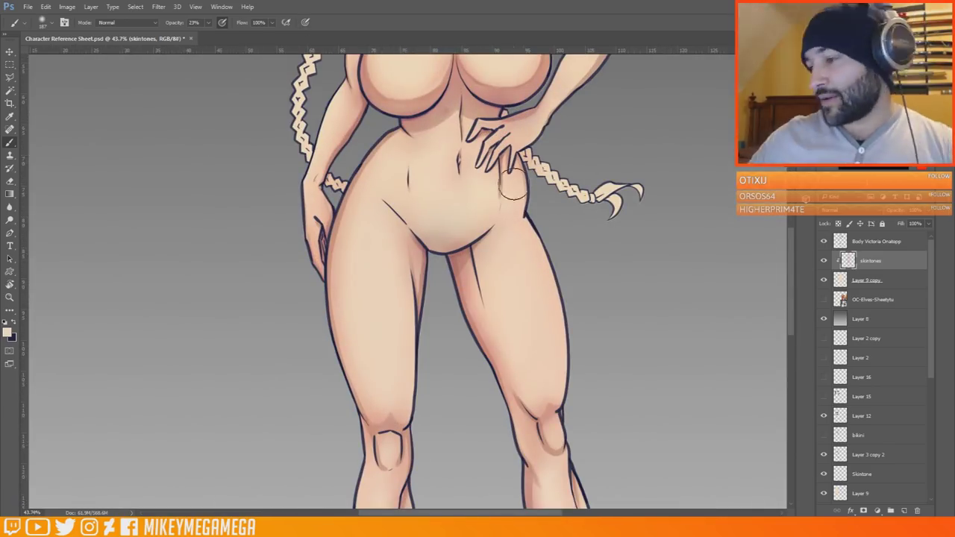
scroll(533, 418, down, 3)
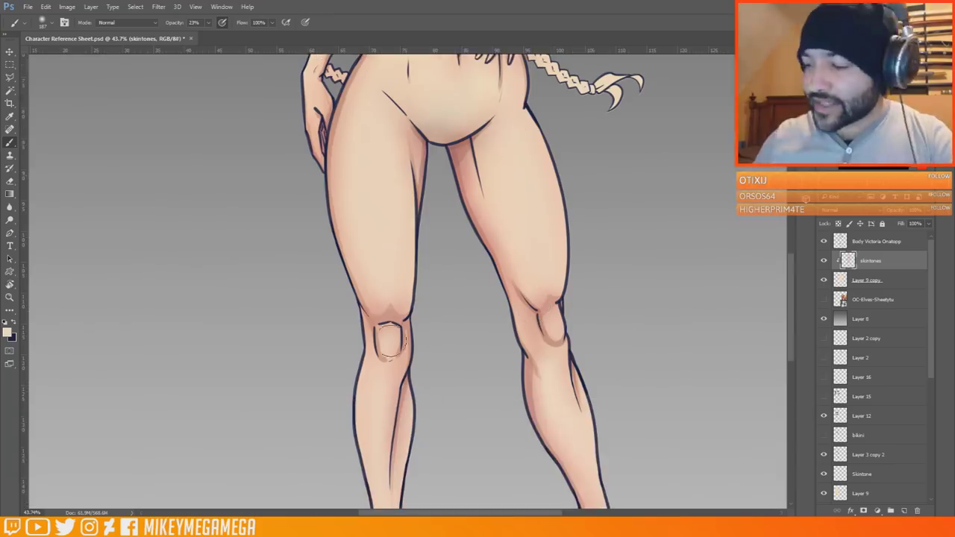
scroll(426, 276, up, 5)
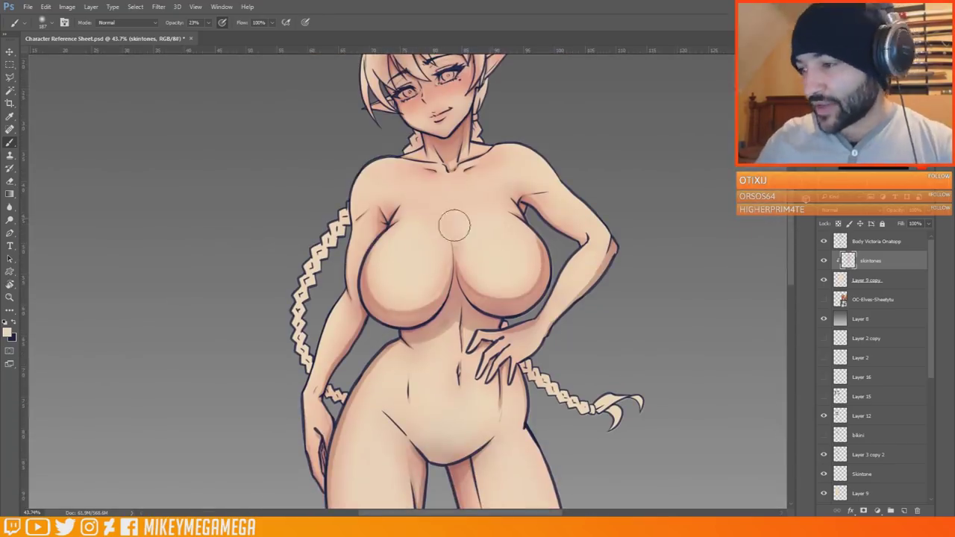
scroll(485, 486, down, 2)
scroll(486, 486, down, 5)
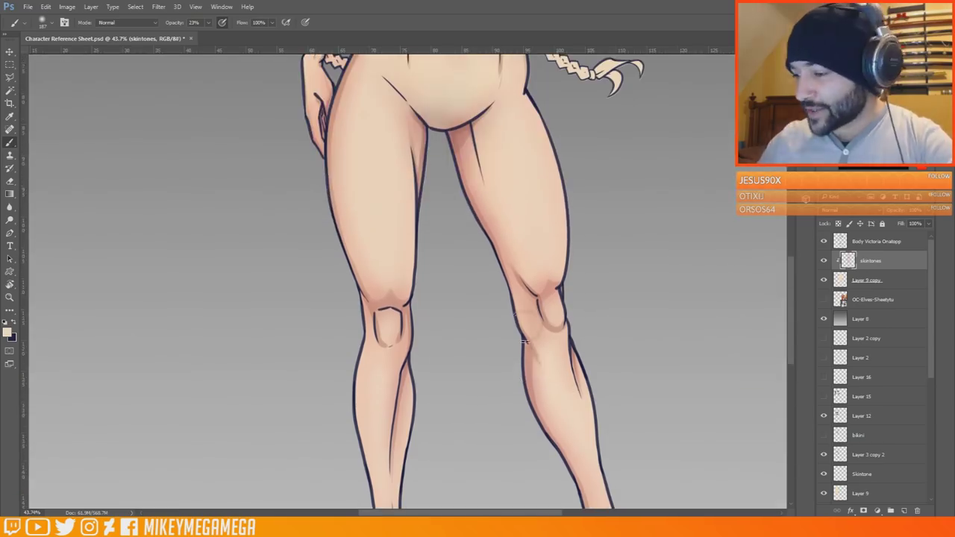
scroll(556, 184, up, 6)
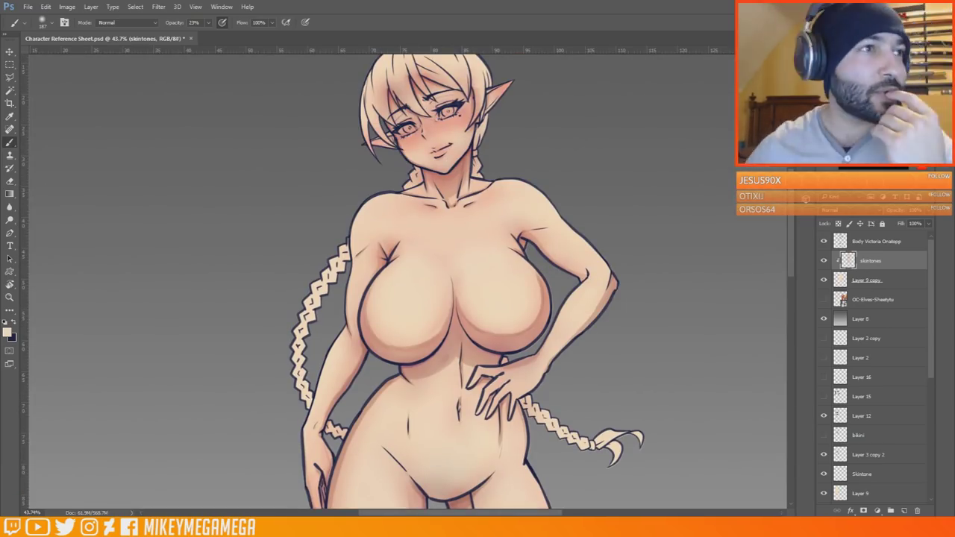
- Paste the Rainbow Orchid book covers as a reference on a new layer above the artwork, view it and hide that layer
key(ctrl+v)
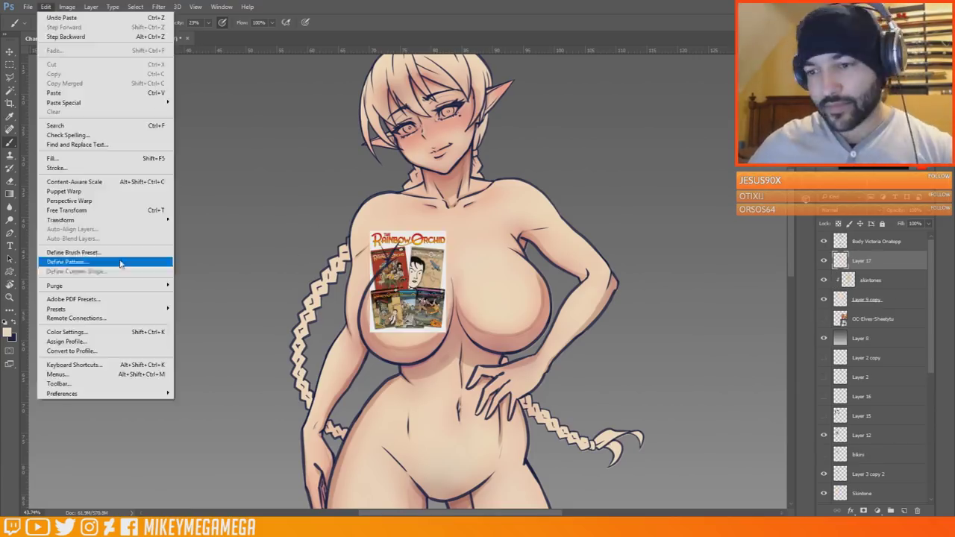
scroll(570, 339, up, 3)
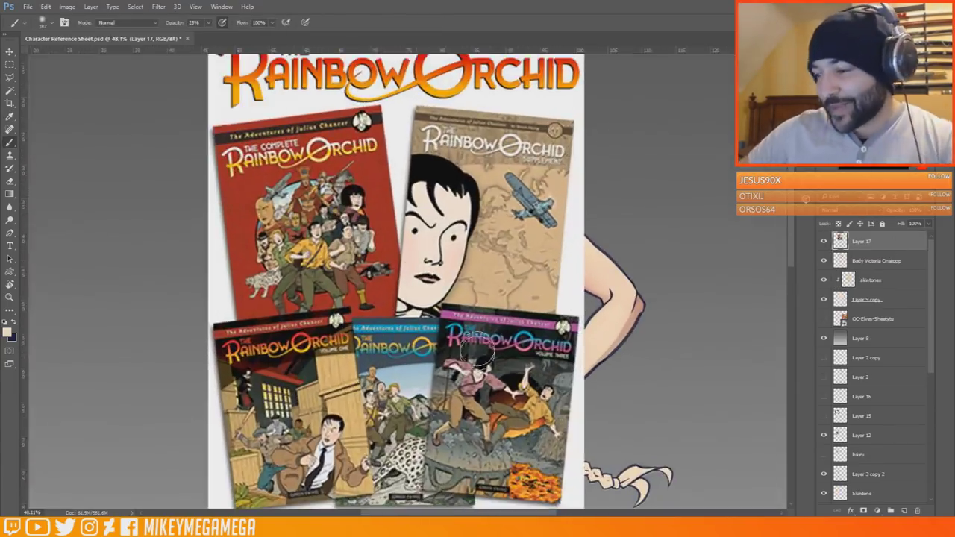
scroll(507, 280, down, 2)
key(ctrl+comma)
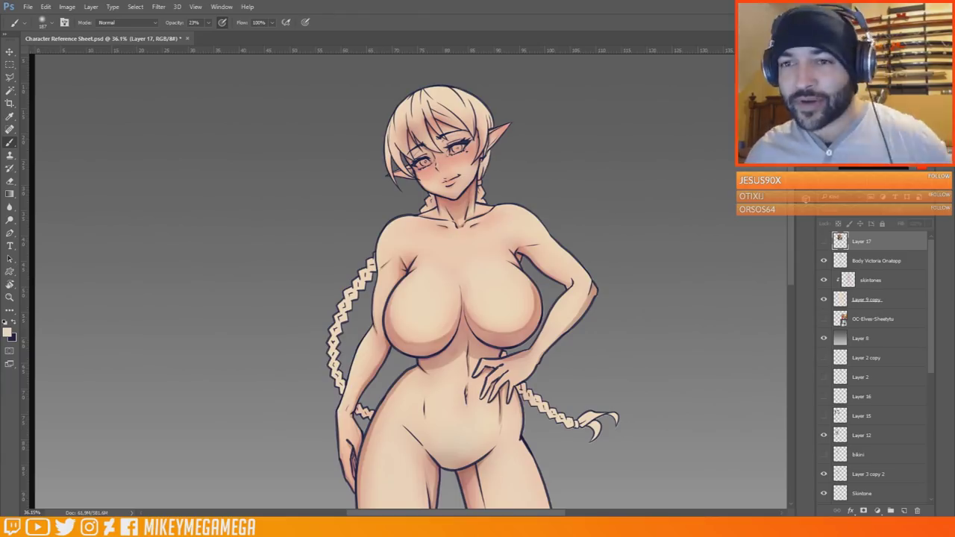
scroll(502, 390, down, 5)
scroll(412, 149, up, 6)
scroll(403, 216, down, 6)
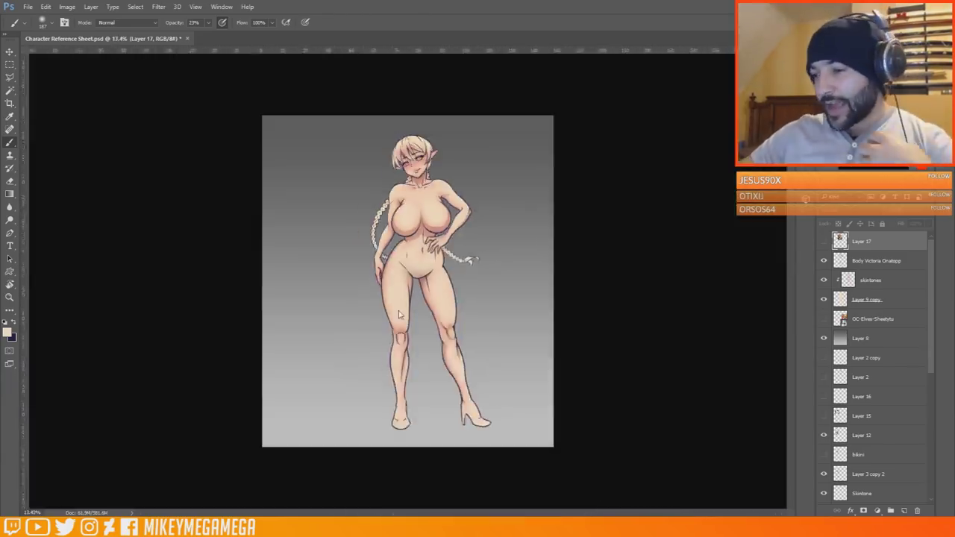
- Select the skintones layer and, with a smaller brush and sampled skin colours, touch up the shading on the chest, forearm and waist
scroll(402, 213, up, 5)
alt+click(388, 228)
click(871, 279)
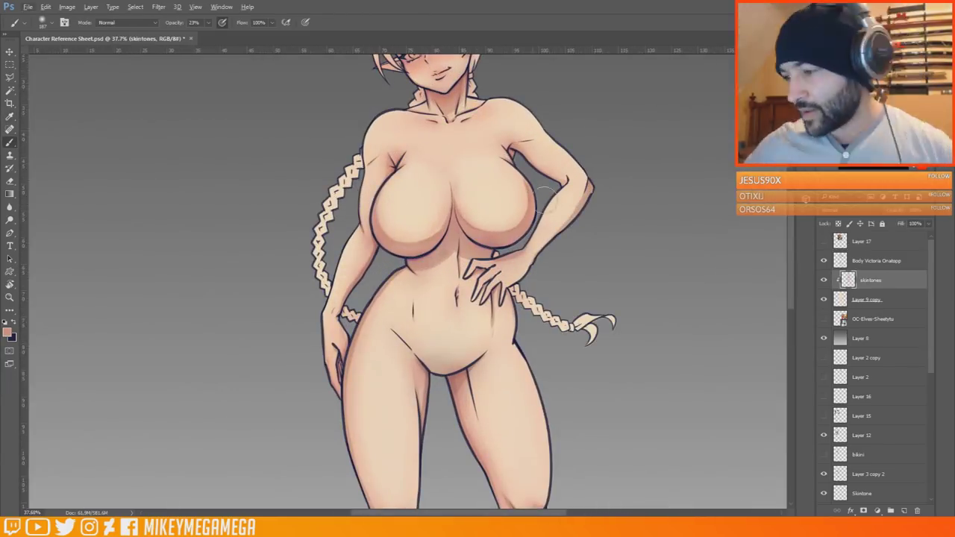
scroll(522, 226, up, 3)
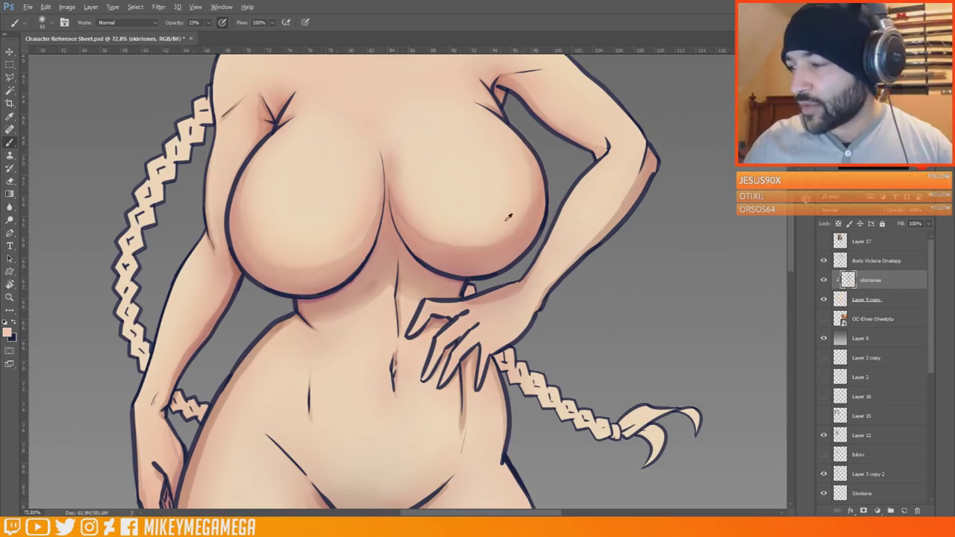
drag(790, 247, 790, 229)
drag(602, 323, 588, 342)
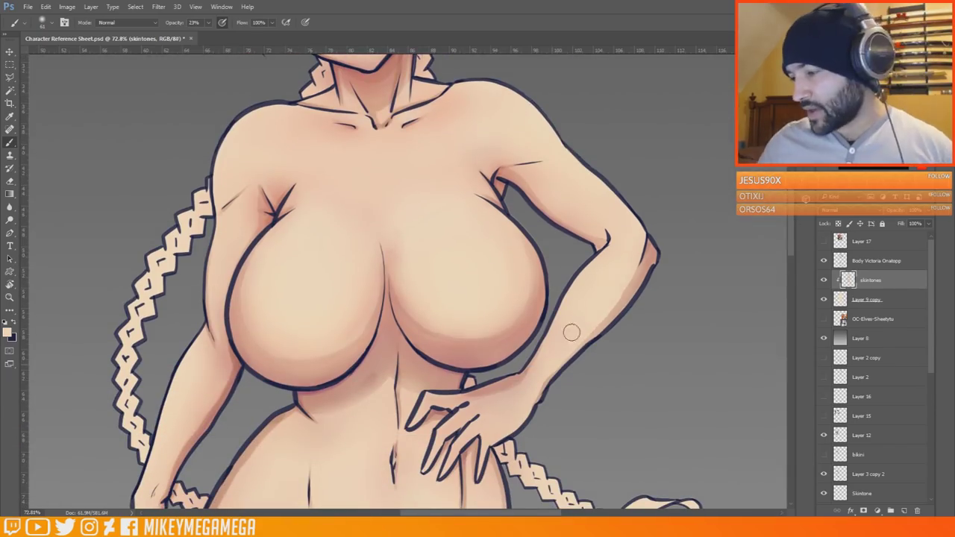
drag(790, 232, 790, 252)
alt+click(459, 280)
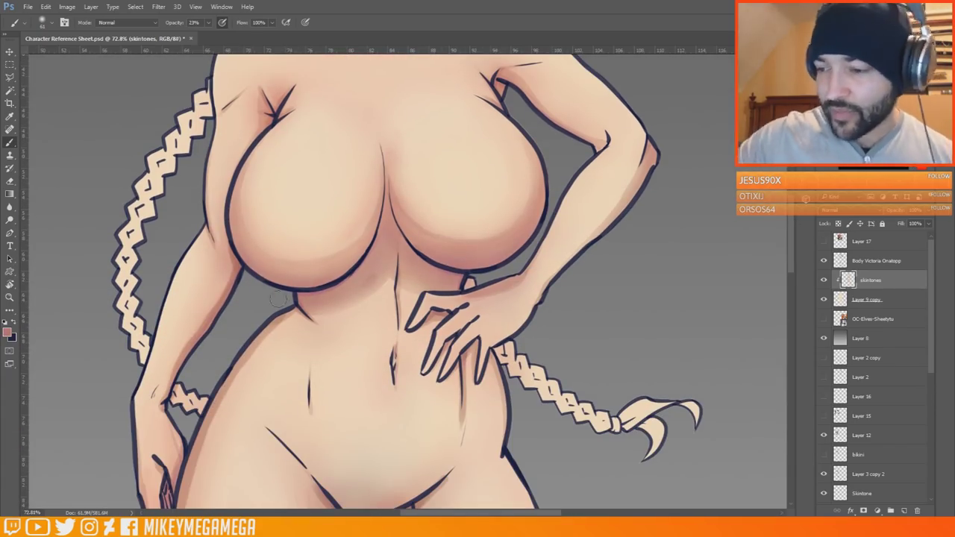
scroll(549, 196, down, 3)
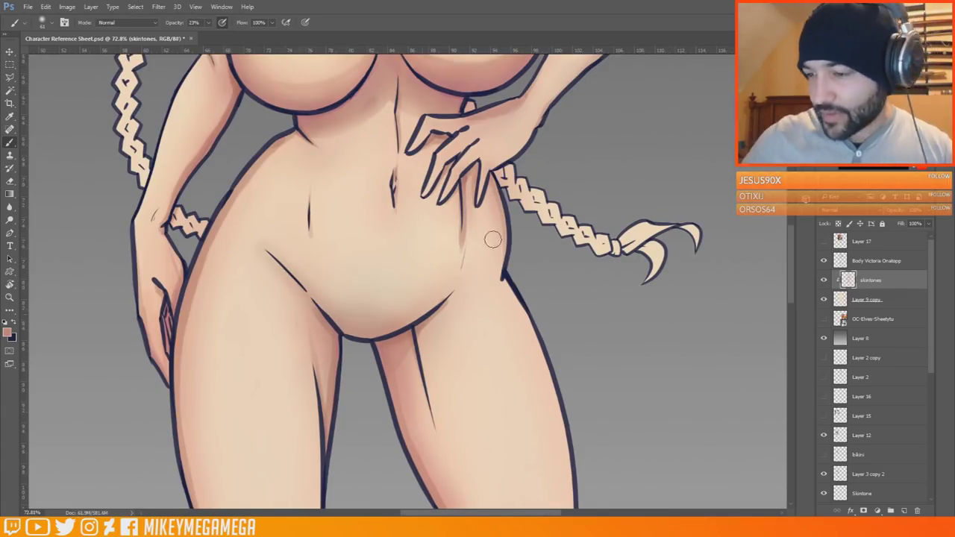
- Reduce the brush to 31 px and soften the skin shading around the knees with sampled tones
scroll(531, 375, down, 5)
scroll(531, 375, down, 3)
scroll(431, 362, up, 3)
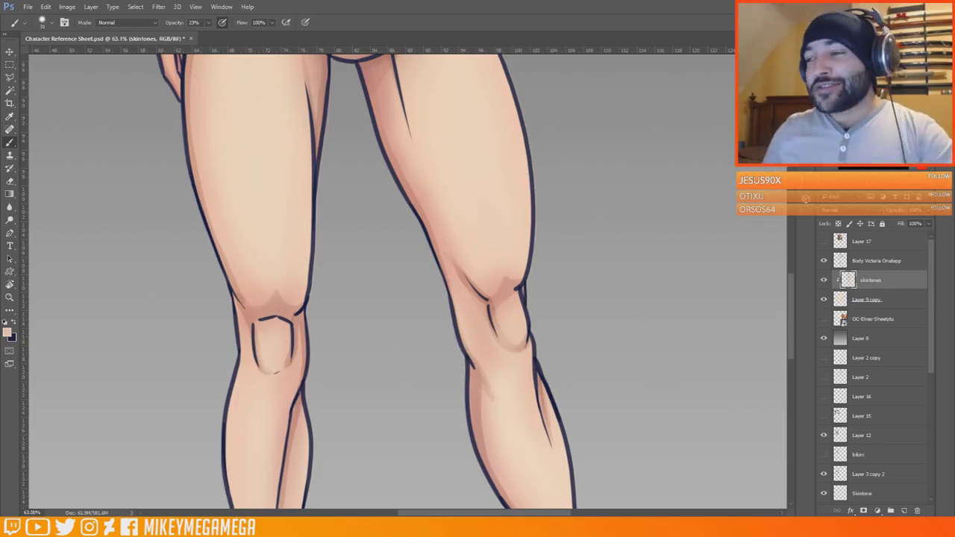
drag(282, 297, 293, 303)
alt+click(299, 364)
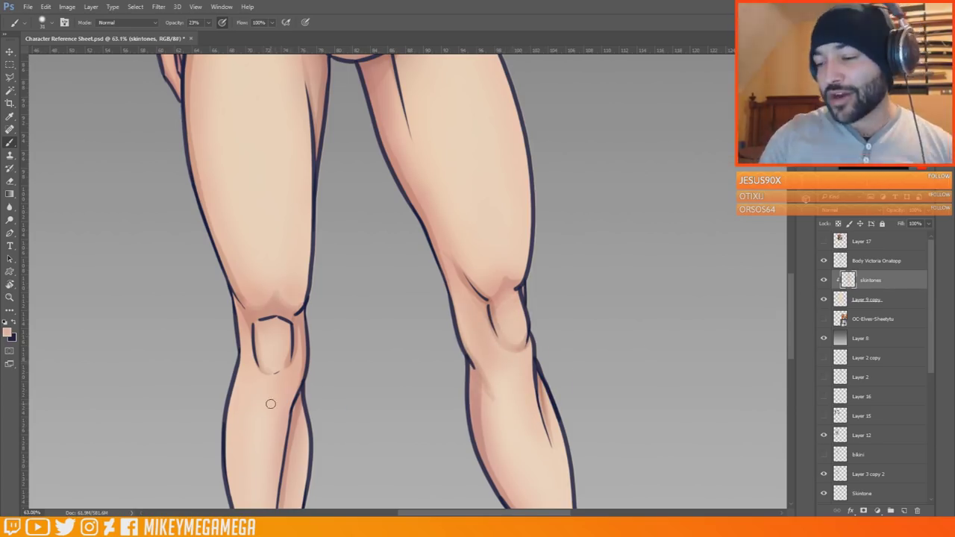
- Review the skin shading over the whole figure, from the lower legs up to the face
scroll(467, 375, down, 3)
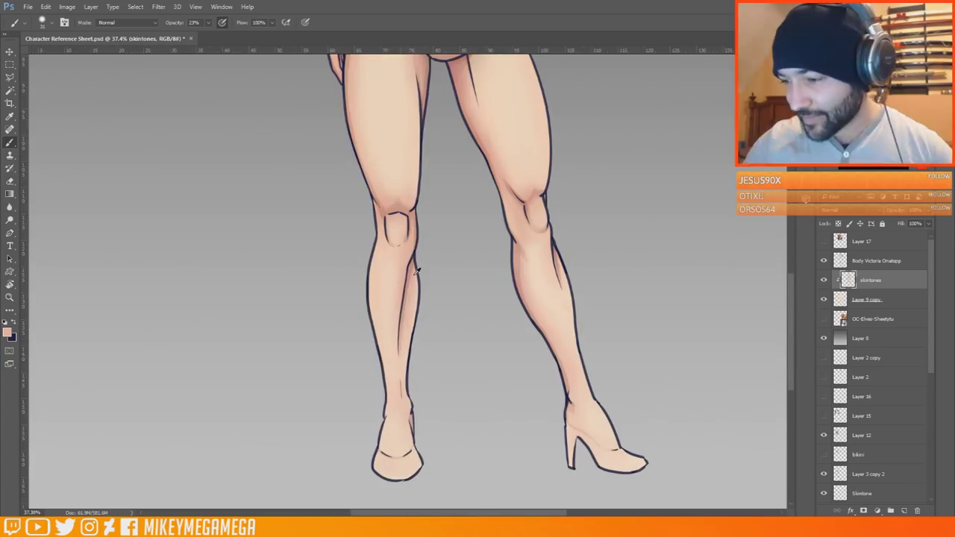
scroll(387, 381, up, 5)
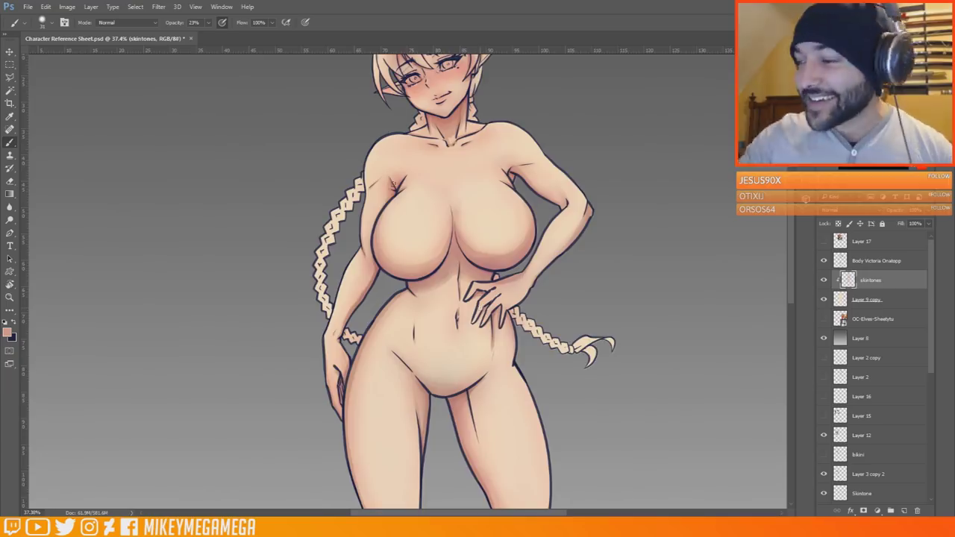
alt+click(382, 166)
scroll(384, 163, up, 4)
scroll(559, 237, down, 6)
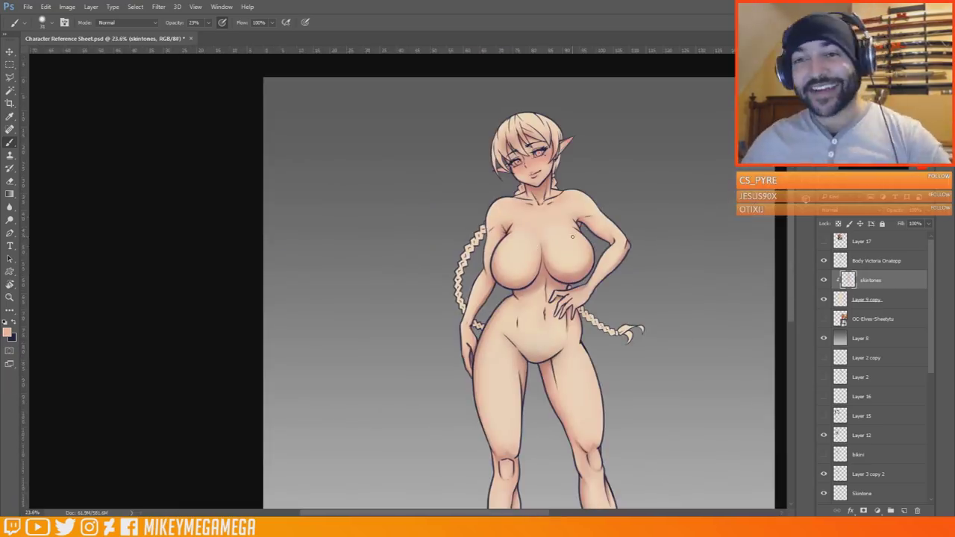
scroll(494, 220, up, 2)
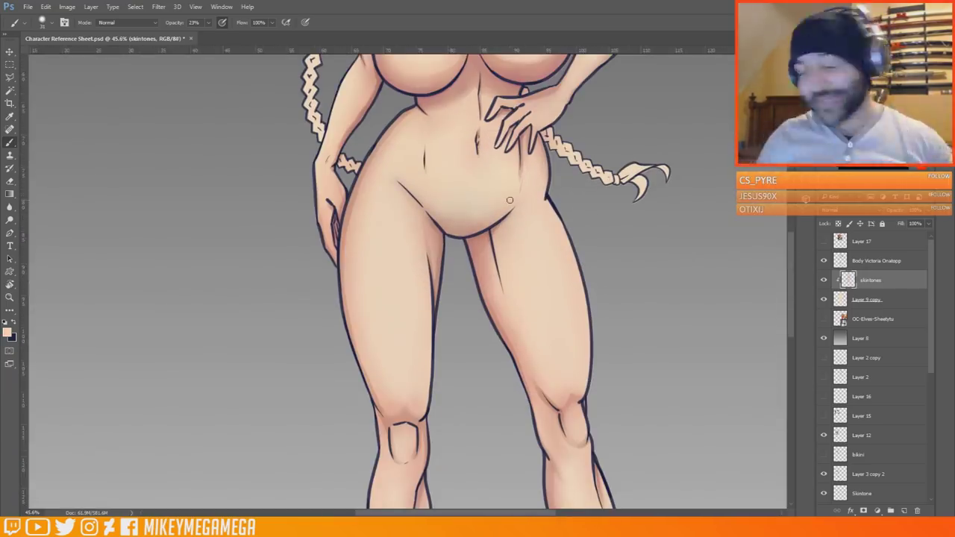
scroll(521, 362, down, 4)
scroll(418, 142, up, 5)
scroll(403, 134, down, 6)
scroll(403, 142, up, 3)
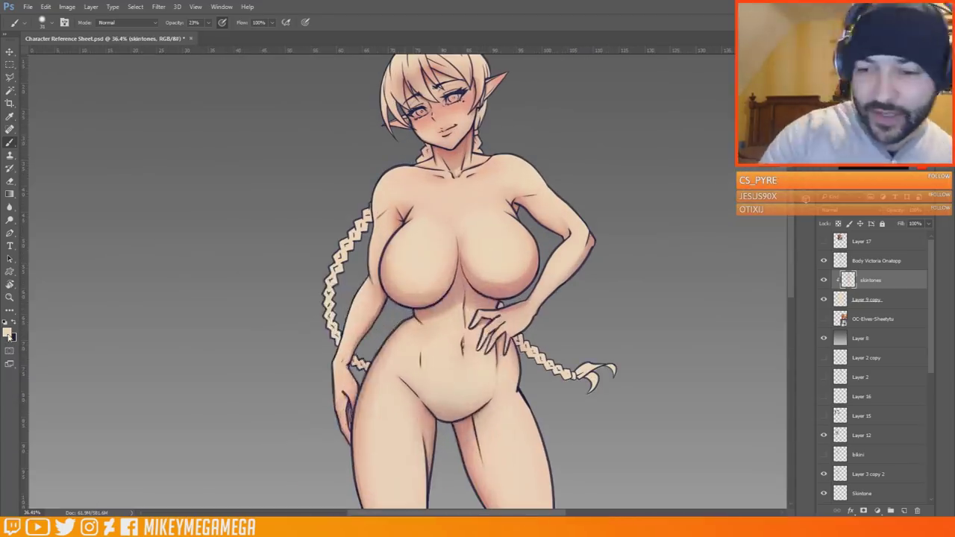
- Choose a pale yellow foreground colour, adjust the brush size and lower the brush opacity to 13%
click(7, 333)
click(382, 415)
click(289, 310)
click(274, 309)
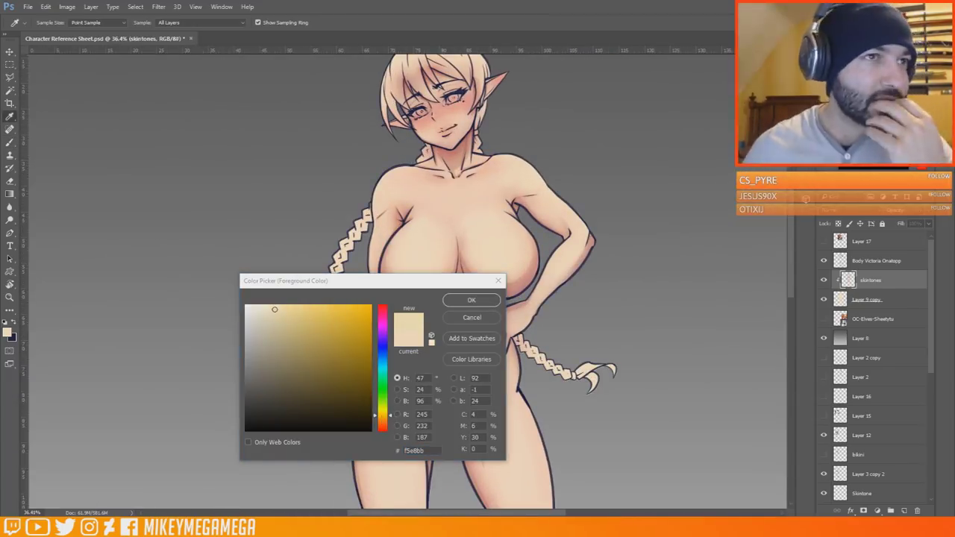
click(383, 419)
click(472, 300)
right_click(423, 230)
click(502, 257)
click(208, 23)
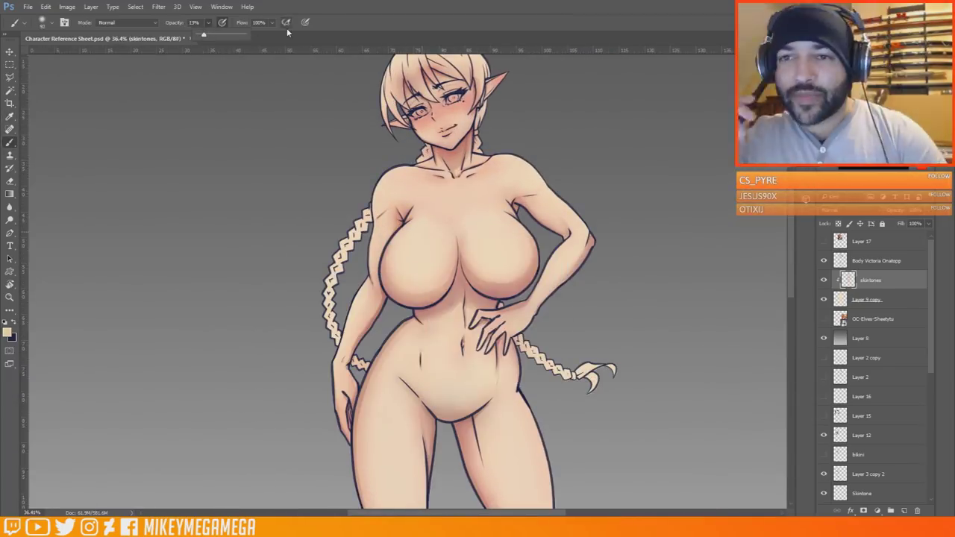
- Blend pale yellow highlights over the chest, torso and legs, enlarging the brush to 146 px for the broad areas
scroll(317, 138, up, 2)
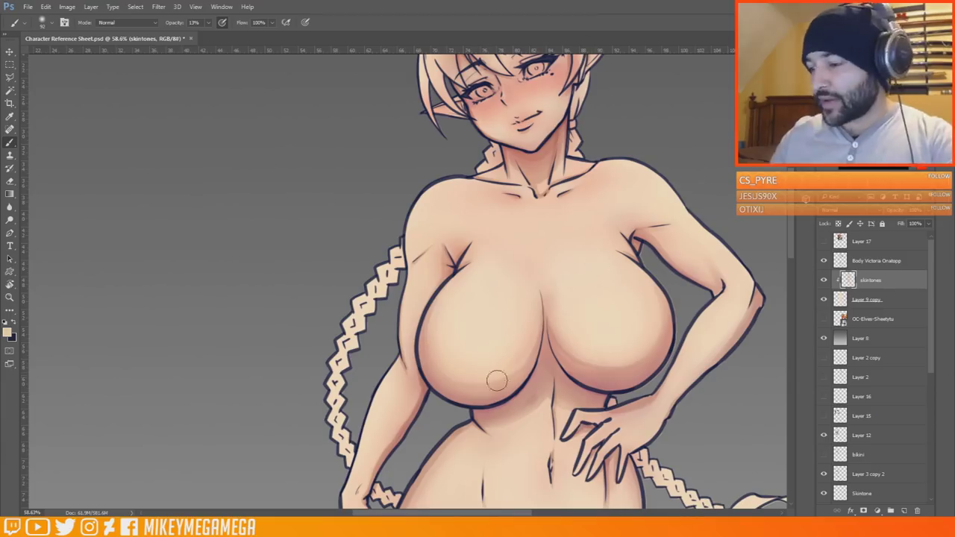
scroll(618, 198, up, 1)
scroll(501, 358, down, 5)
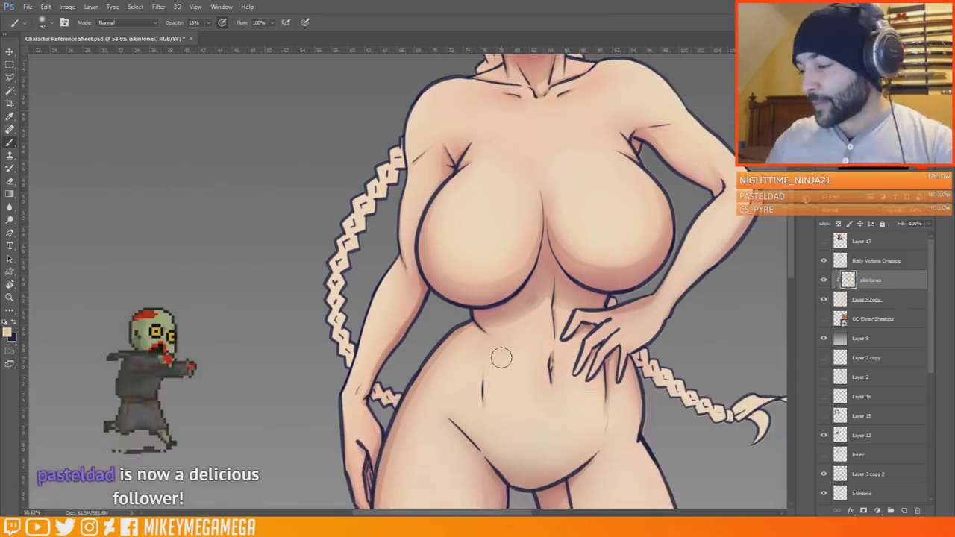
key(ctrl+0)
scroll(420, 321, up, 5)
scroll(420, 321, down, 3)
right_click(422, 296)
drag(501, 322, 512, 322)
click(391, 166)
scroll(648, 257, down, 7)
drag(650, 418, 519, 505)
- Check the blended skin highlights on the figure at close and full view
scroll(425, 142, up, 4)
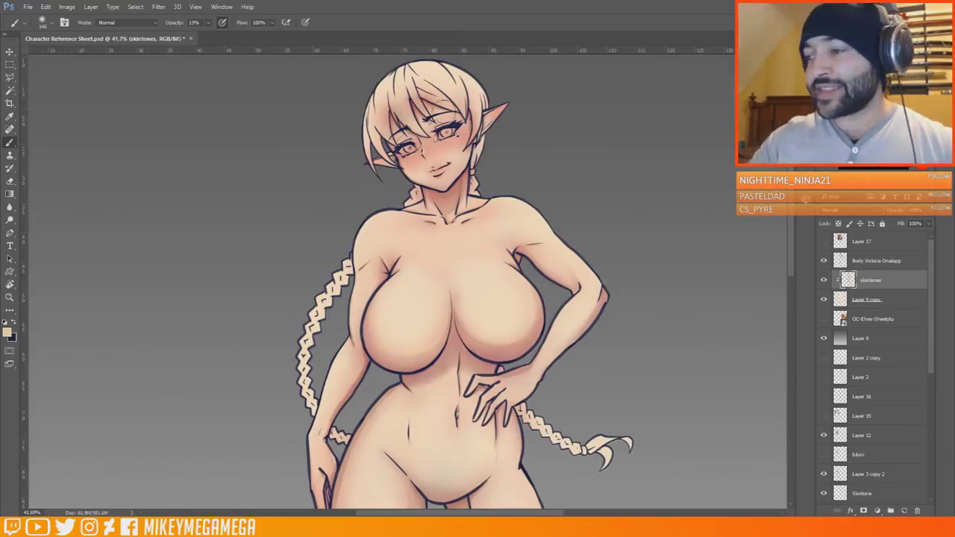
scroll(585, 278, down, 4)
scroll(194, 188, up, 1)
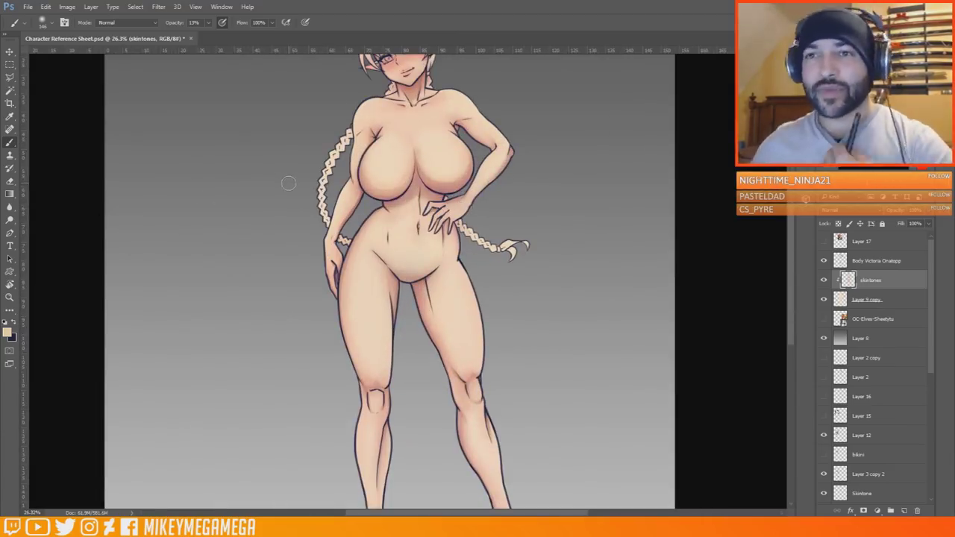
scroll(288, 183, down, 2)
scroll(418, 150, up, 4)
scroll(418, 187, down, 2)
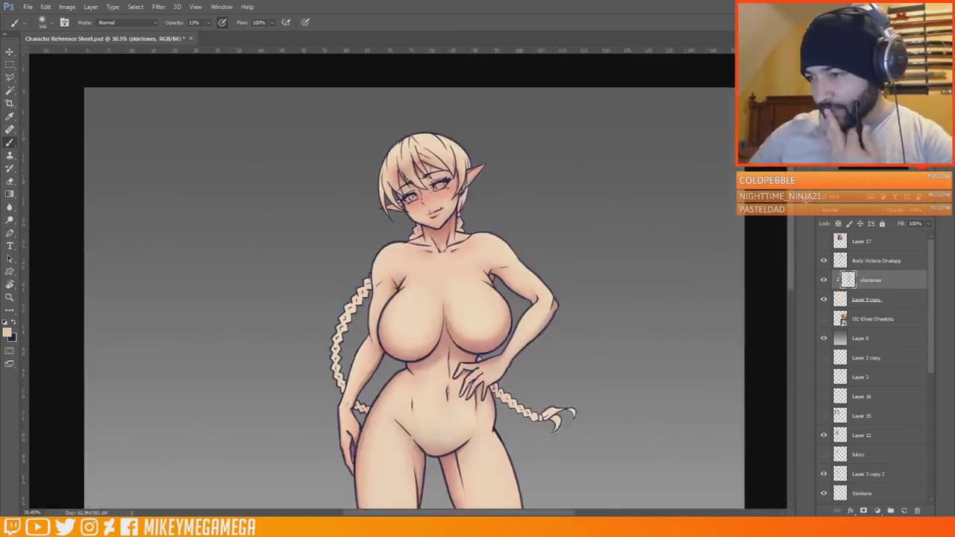
scroll(326, 286, down, 2)
- Sample a skin colour, lighten it to a pale cream foreground and shrink the brush for work on the face
scroll(418, 171, up, 8)
click(8, 332)
click(470, 317)
click(11, 117)
click(406, 347)
click(8, 333)
click(288, 318)
click(471, 300)
click(11, 142)
right_click(380, 326)
click(395, 344)
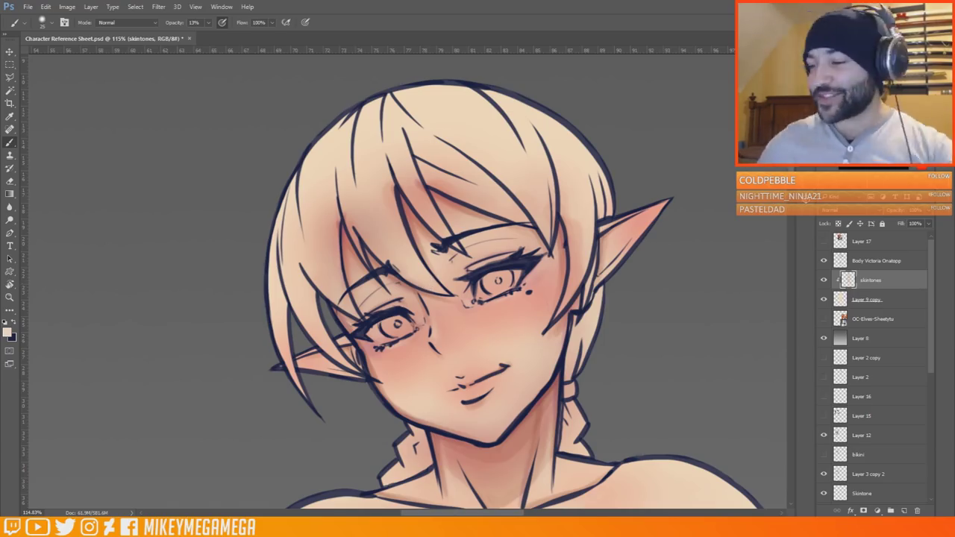
- Paint pale cream highlights on the face, enlarging the brush to 64 px for the softer areas
drag(534, 414, 425, 414)
drag(484, 414, 489, 141)
drag(489, 187, 537, 186)
right_click(523, 252)
double_click(562, 311)
drag(492, 149, 477, 299)
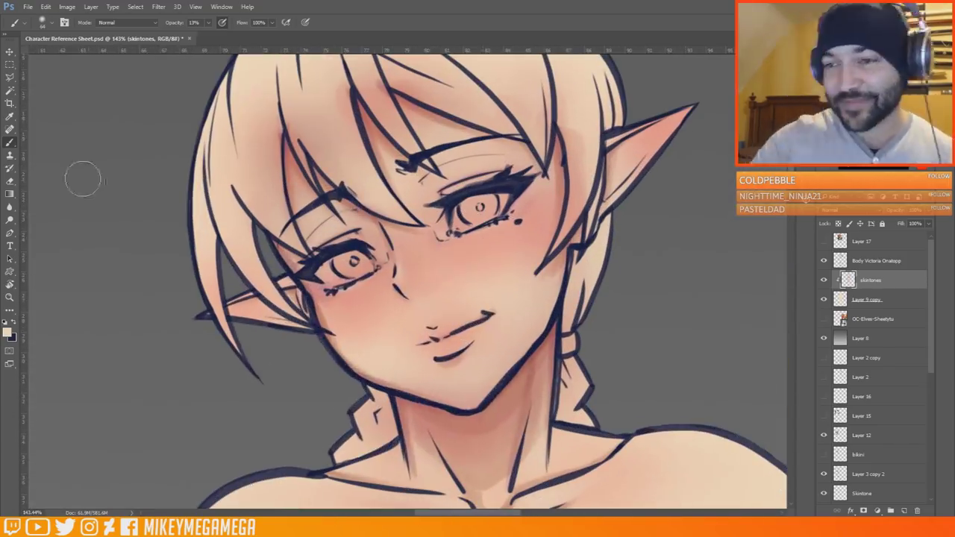
- Set the foreground colour to a pinkish near-white, RGB 246, 235, 232
click(9, 333)
drag(266, 308, 251, 309)
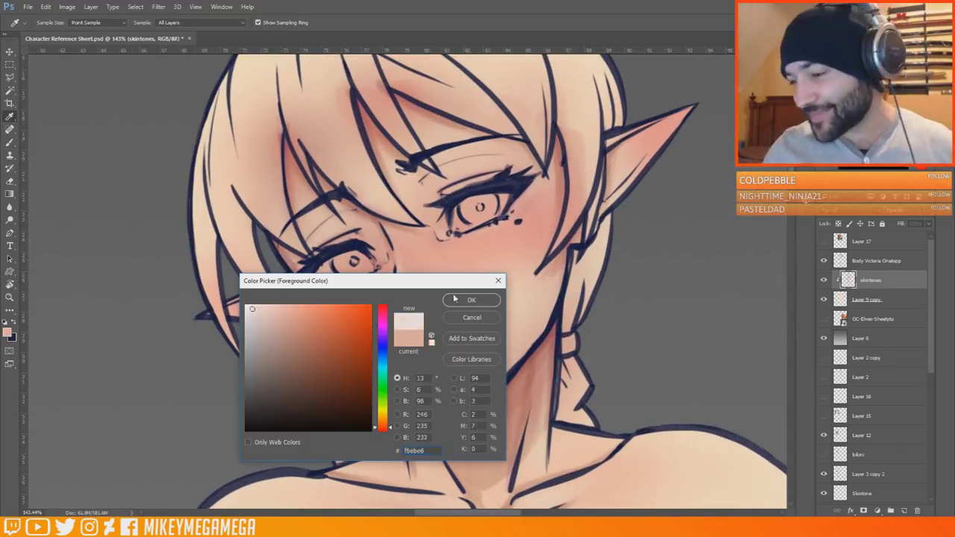
click(456, 300)
- Shrink the brush, save the document and paint the whites of both eyes in near-white
right_click(323, 277)
key(b)
right_click(325, 258)
click(307, 293)
key(ctrl+s)
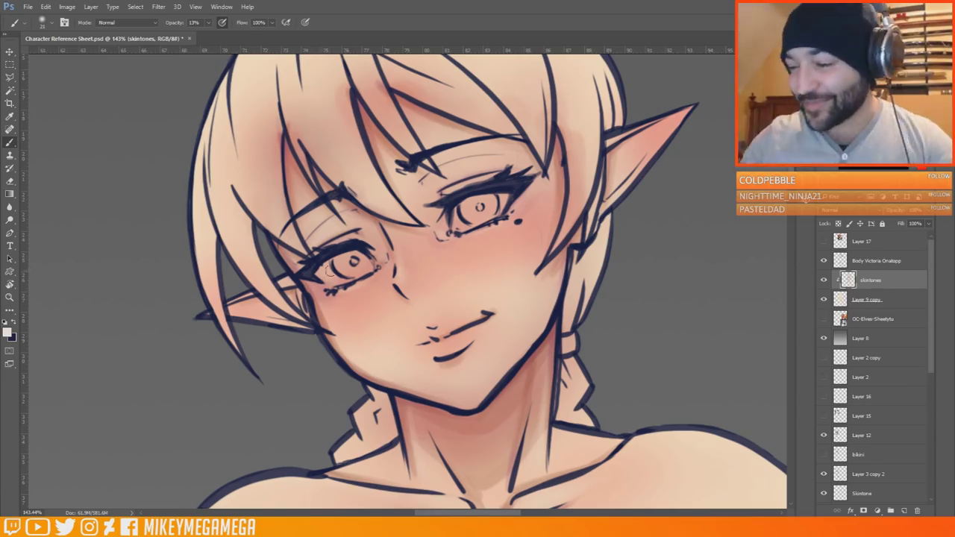
mouse_move(322, 269)
mouse_down()
mouse_move(330, 280)
mouse_move(369, 261)
mouse_up()
mouse_move(455, 218)
mouse_down()
mouse_move(461, 227)
mouse_move(502, 201)
mouse_up()
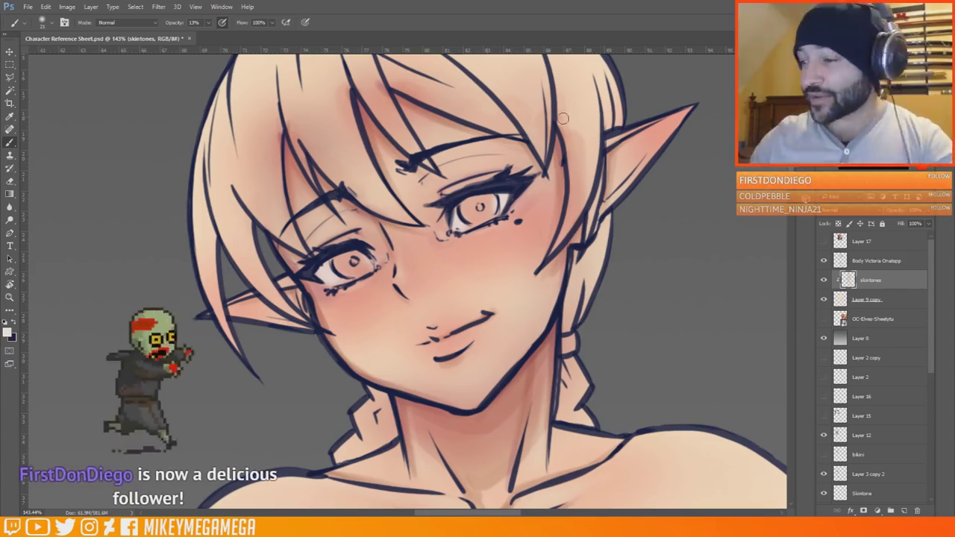
- Make dark navy the foreground colour and add a new layer above the skintones layer
key(x)
click(8, 333)
click(483, 301)
click(91, 7)
click(228, 21)
key(Return)
- Lasso both irises and fill them with dark navy, raising the brush opacity to 89%
key(l)
scroll(519, 231, up, 3)
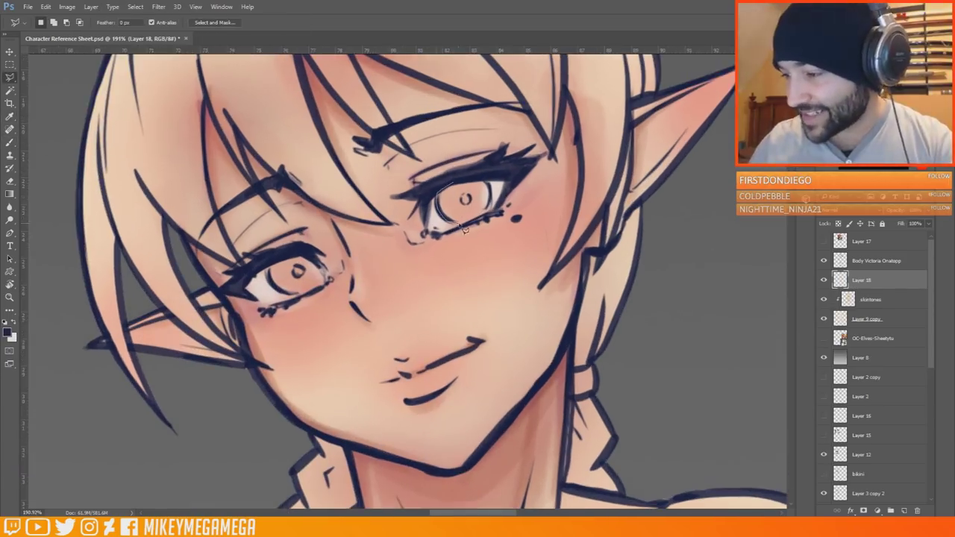
mouse_move(298, 254)
mouse_down()
mouse_move(270, 265)
mouse_move(302, 256)
mouse_up()
key(b)
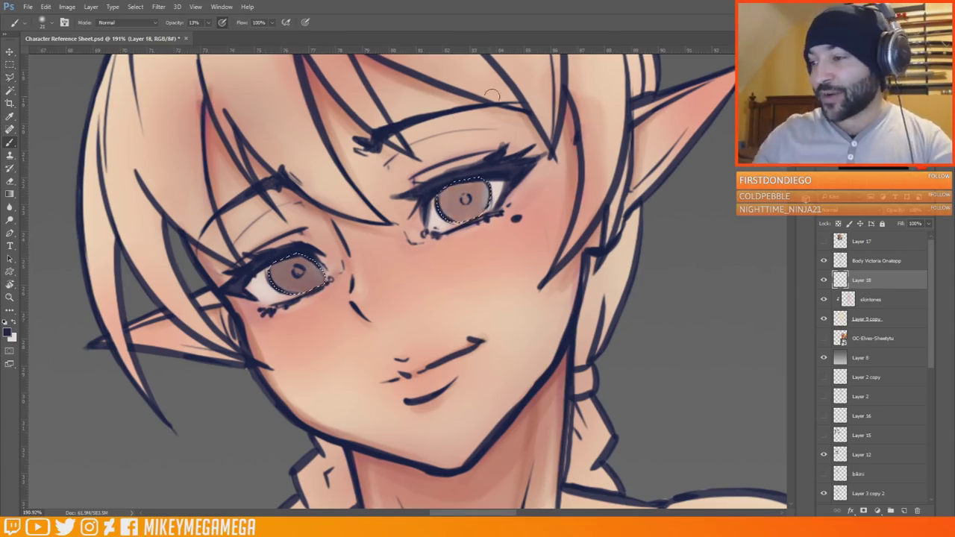
drag(284, 276, 276, 253)
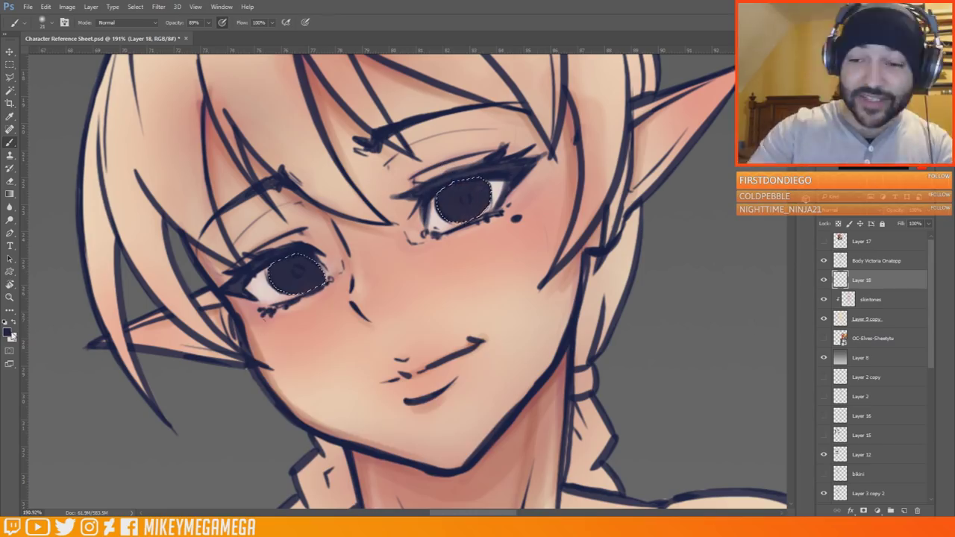
- Choose a dark indigo foreground colour, adjust the soft brush size and lower the brush opacity to 11%
click(6, 333)
click(322, 382)
click(470, 300)
right_click(316, 278)
drag(368, 304, 373, 303)
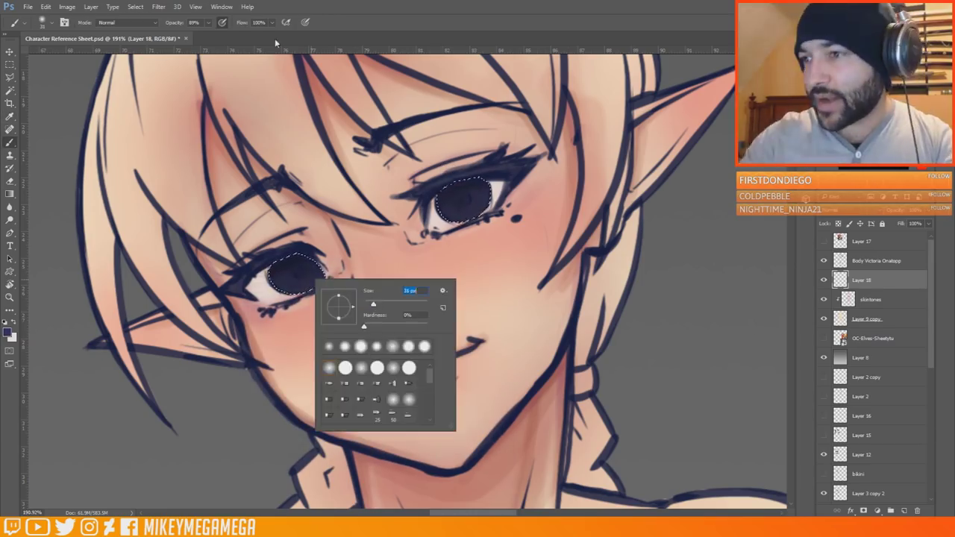
click(209, 22)
drag(211, 34, 172, 34)
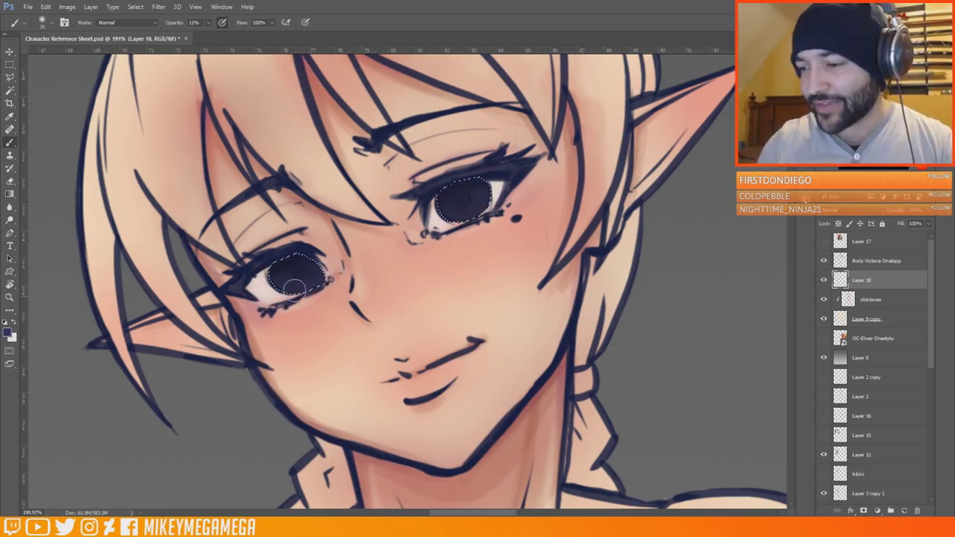
- Choose a brighter violet-blue and brush it softly over the lower part of both irises
click(6, 333)
click(328, 322)
click(470, 300)
drag(449, 213, 491, 211)
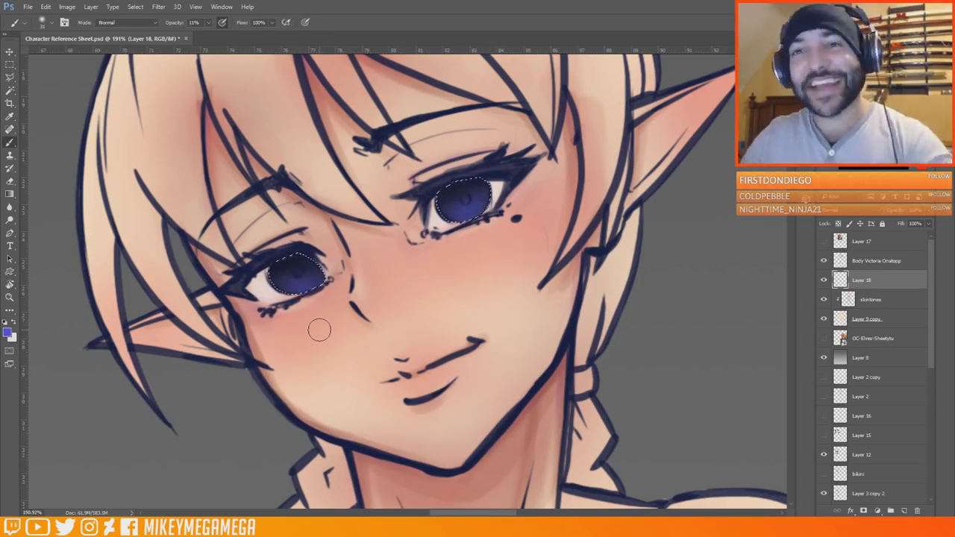
- Choose a bright sky blue and add a glow along the lower edge of both irises
click(7, 333)
click(383, 363)
click(347, 308)
click(471, 300)
drag(453, 216, 472, 221)
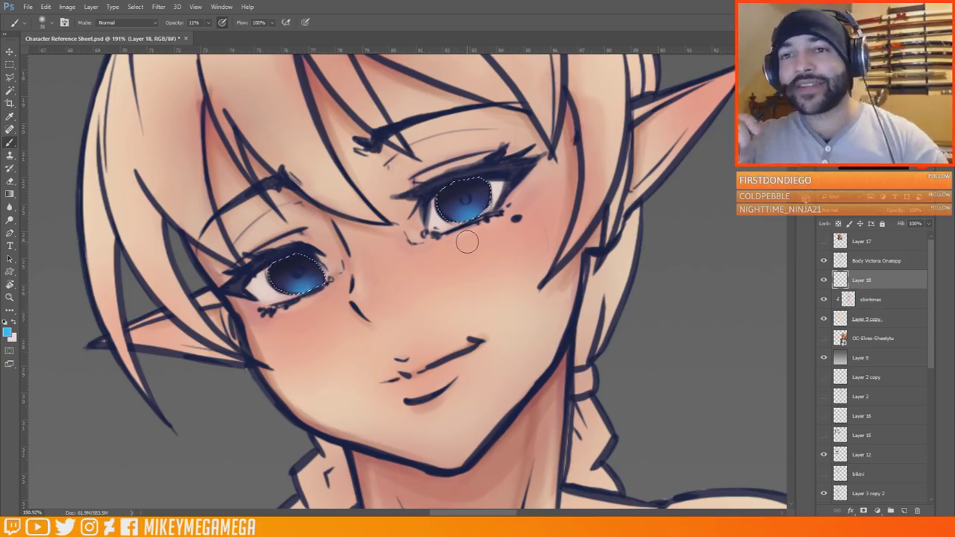
- Choose a dark purple foreground colour and shrink the brush to touch up the pupils
scroll(301, 408, up, 1)
click(7, 333)
click(384, 331)
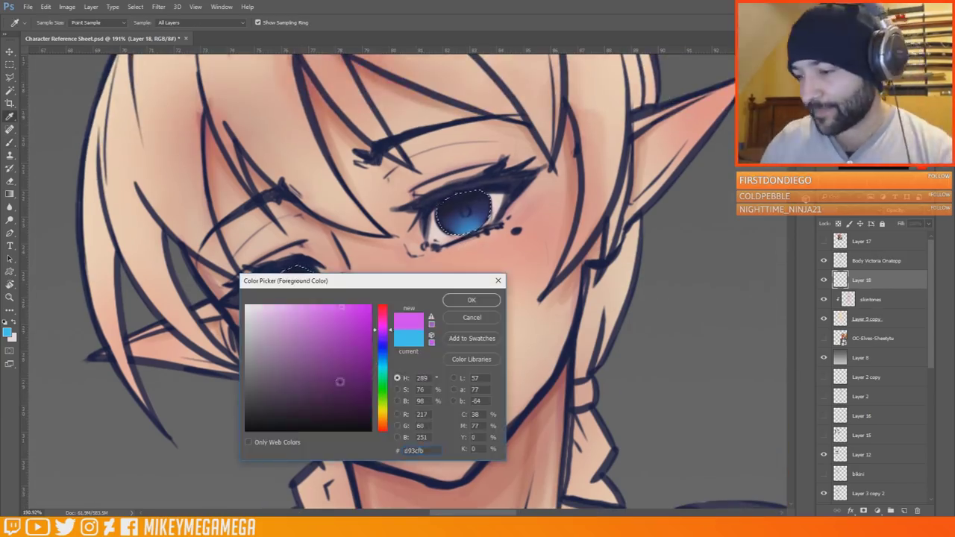
click(340, 383)
click(470, 300)
key(bracketleft)
key(bracketleft)
key(bracketleft)
key(bracketleft)
- Set the foreground colour to green #3c984d and adjust the brush for tinting the irises
click(7, 333)
drag(384, 375, 385, 385)
click(321, 356)
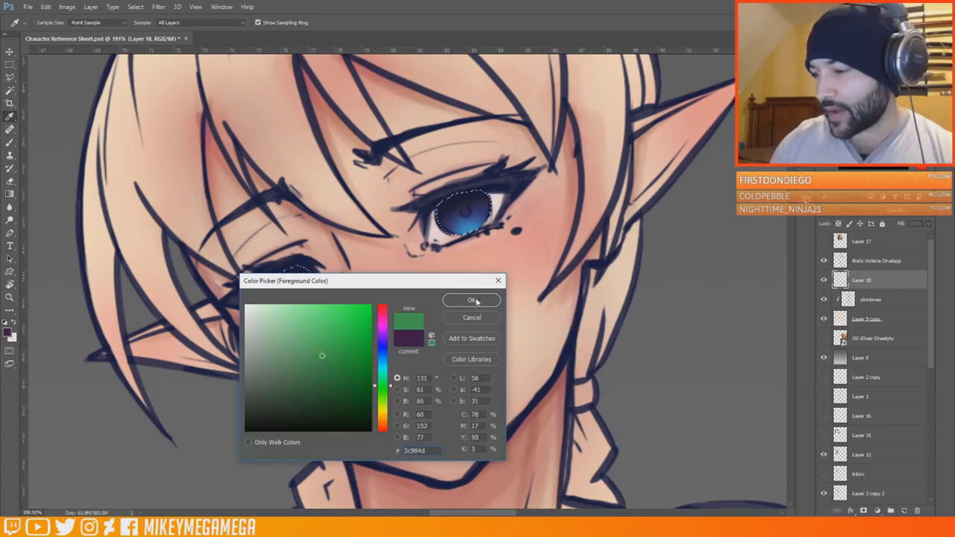
click(472, 300)
right_click(448, 221)
click(506, 269)
key(Return)
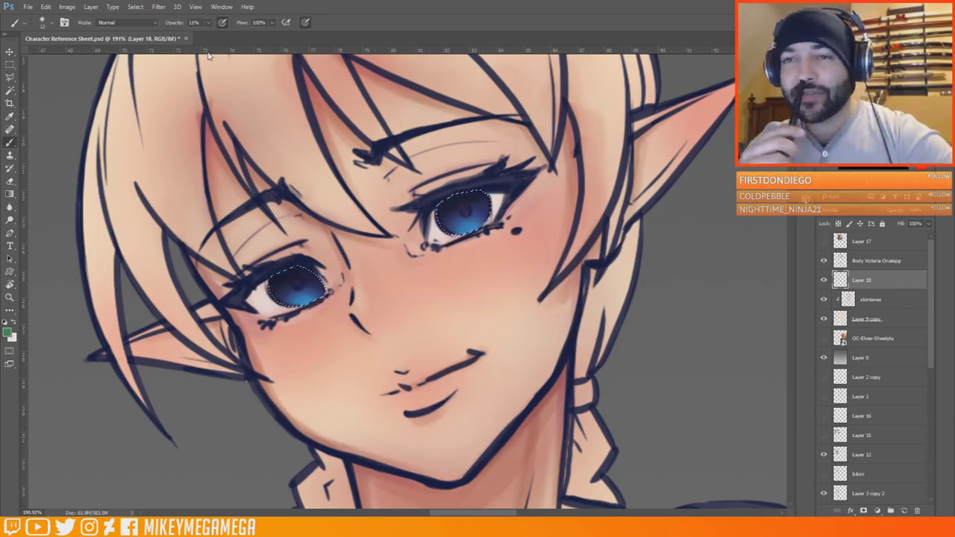
- Switch to a brighter green foreground colour for the iris tint
scroll(478, 338, down, 3)
scroll(373, 418, up, 3)
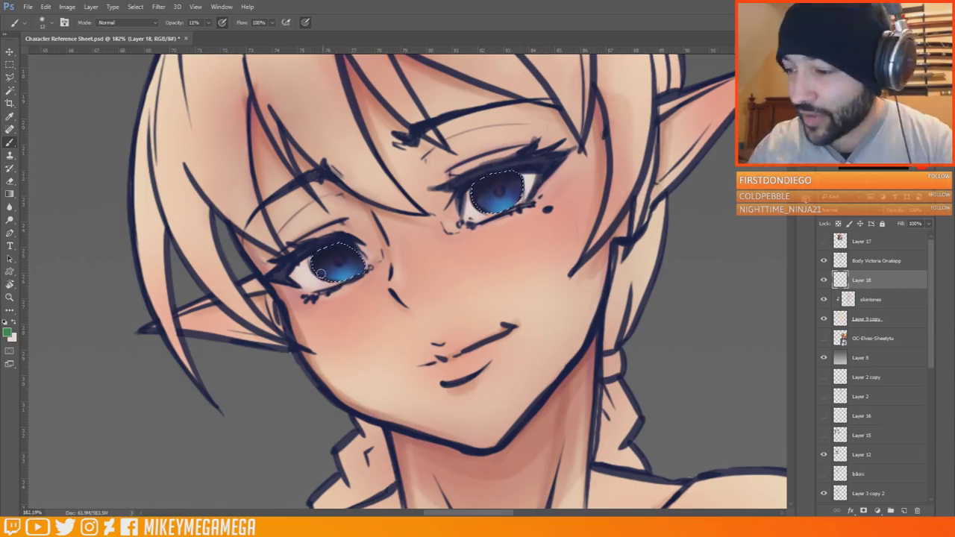
click(7, 332)
click(330, 318)
click(472, 299)
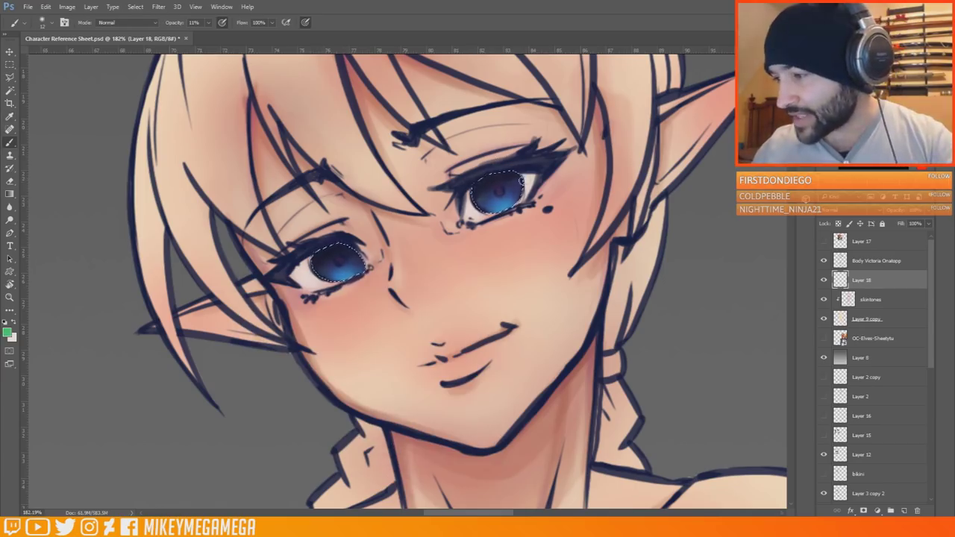
scroll(466, 200, down, 6)
scroll(460, 220, down, 4)
key(alt+Tab)
drag(642, 184, 469, 113)
scroll(462, 299, up, 5)
click(588, 107)
scroll(462, 217, up, 10)
- Choose black as the foreground colour, raise the brush opacity to 35% and darken the pupils
click(9, 334)
click(250, 418)
click(471, 300)
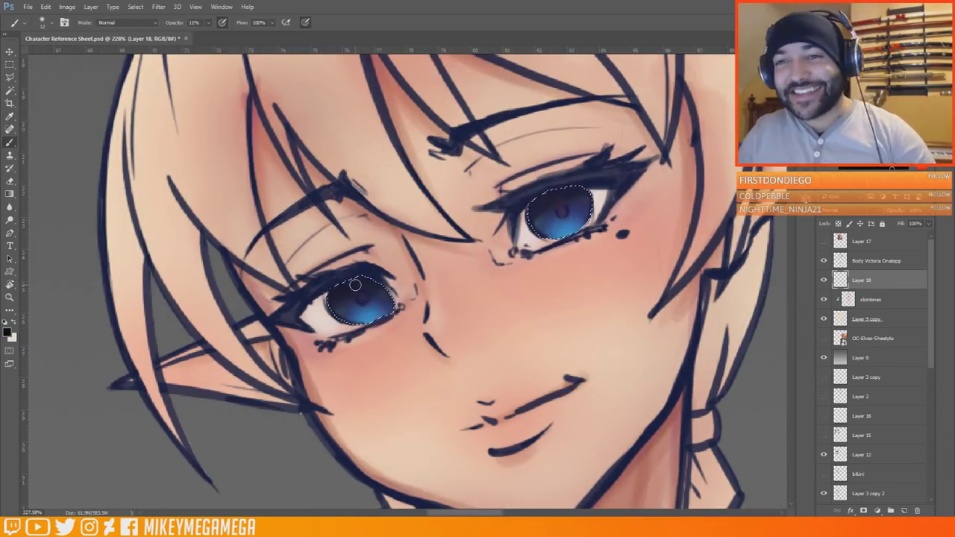
right_click(357, 288)
key(Escape)
key(3)
key(5)
- Make a circular selection over the lower part of each iris and brush a soft white crescent highlight inside its edge
key(m)
drag(553, 211, 577, 240)
click(13, 322)
click(7, 333)
click(471, 300)
right_click(554, 210)
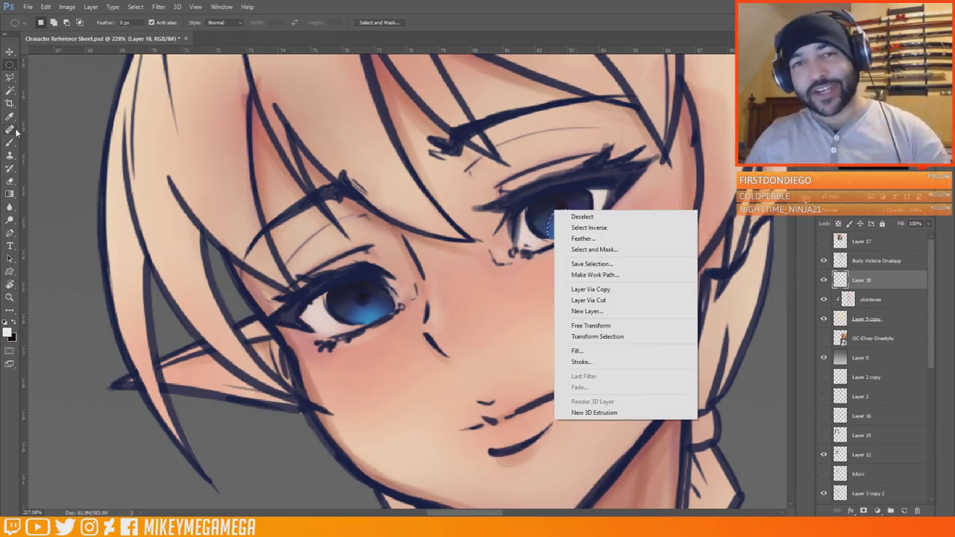
key(Escape)
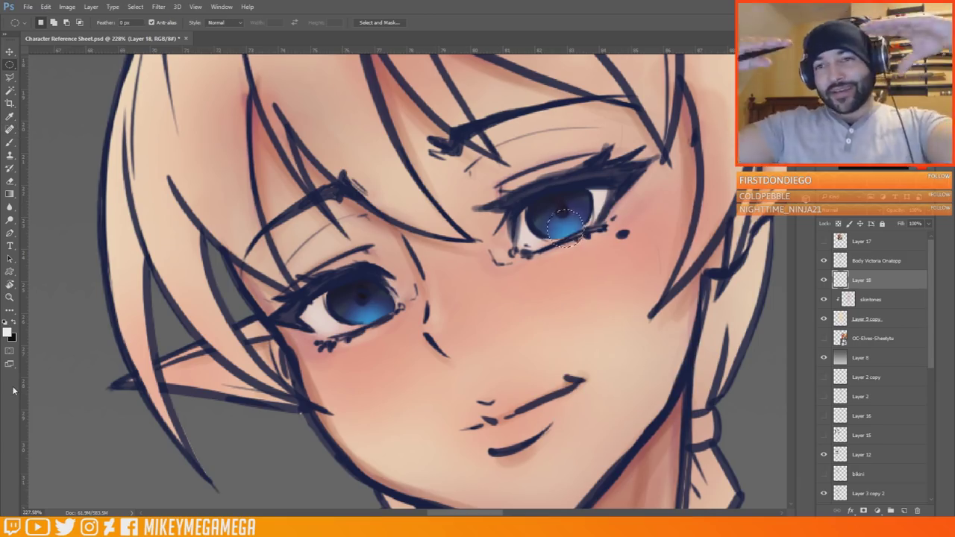
click(10, 142)
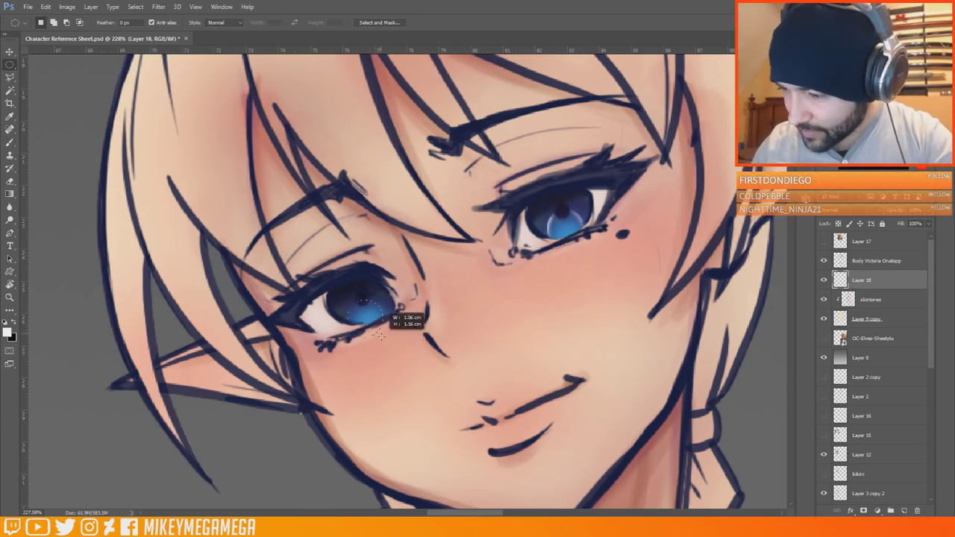
drag(349, 314, 383, 309)
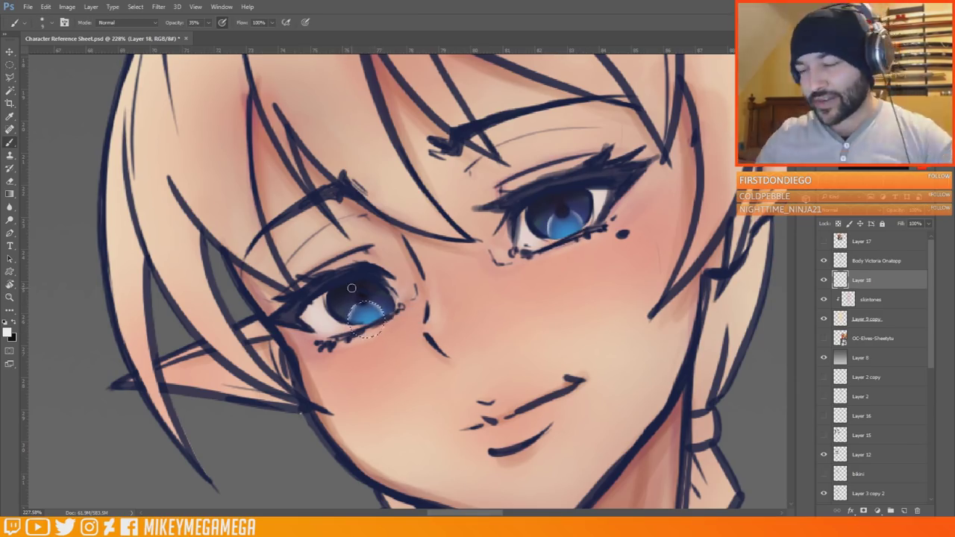
- Reselect both irises with the Magic Wand and return to the brush with black as the foreground colour
click(9, 65)
click(73, 107)
click(9, 91)
click(617, 303)
key(x)
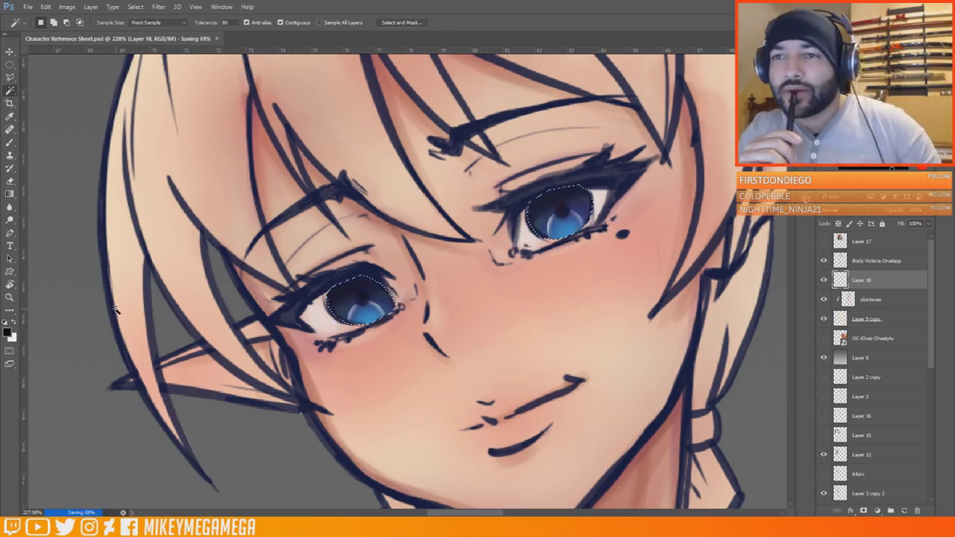
key(b)
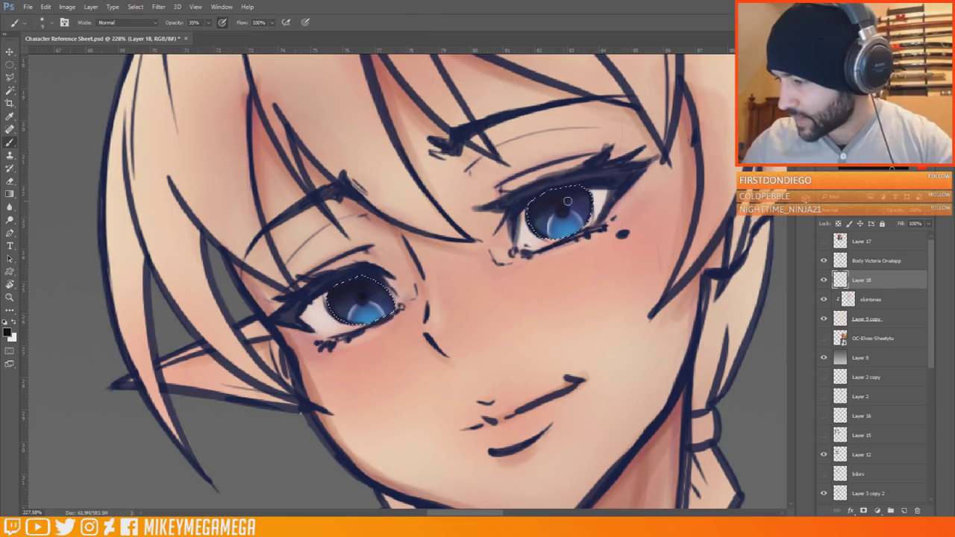
- Brighten both irises with the Dodge tool on midtones at 67% exposure and compare by toggling Layer 18
key(m)
scroll(592, 310, down, 10)
click(10, 221)
right_click(417, 265)
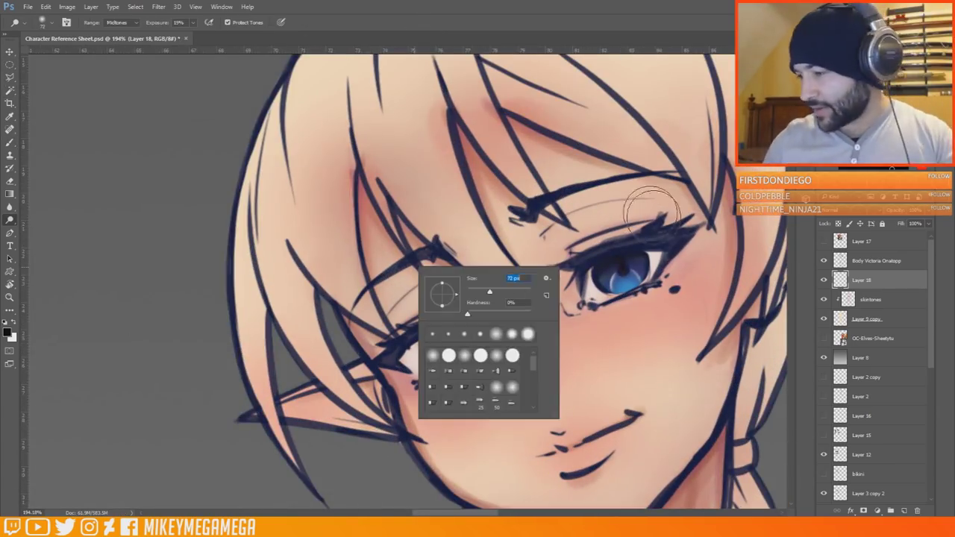
mouse_move(631, 266)
mouse_down()
mouse_move(609, 291)
mouse_move(623, 280)
mouse_up()
right_click(630, 276)
click(823, 282)
click(823, 282)
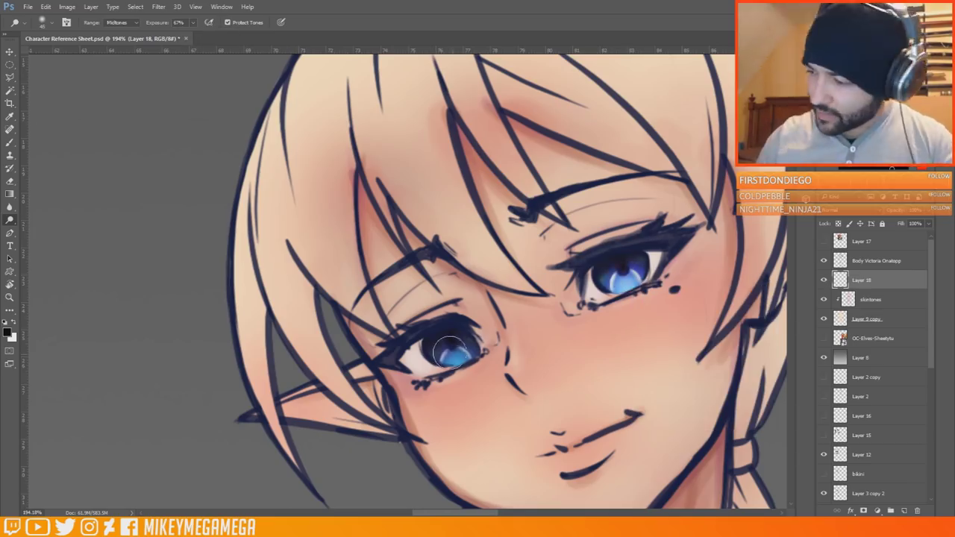
- Add a new layer above Layer 18 and make white the foreground colour
scroll(486, 357, down, 11)
scroll(493, 440, up, 9)
click(91, 7)
mouse_move(105, 18)
click(239, 21)
click(407, 245)
click(14, 322)
click(6, 331)
click(469, 300)
right_click(9, 78)
click(39, 87)
scroll(541, 333, up, 4)
- Paint white catchlights in both eyes at 100% brush opacity and bring their layer to the top of the stack
key(b)
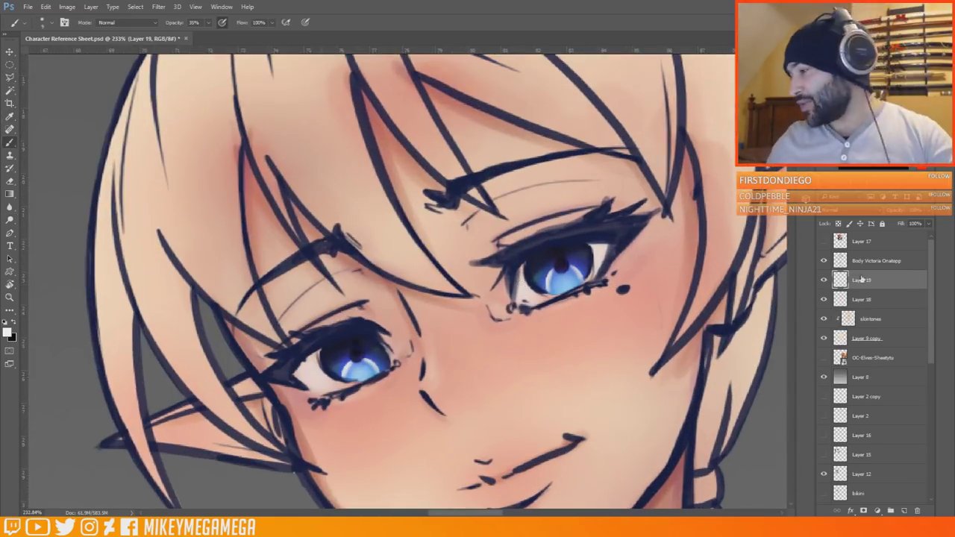
key(0)
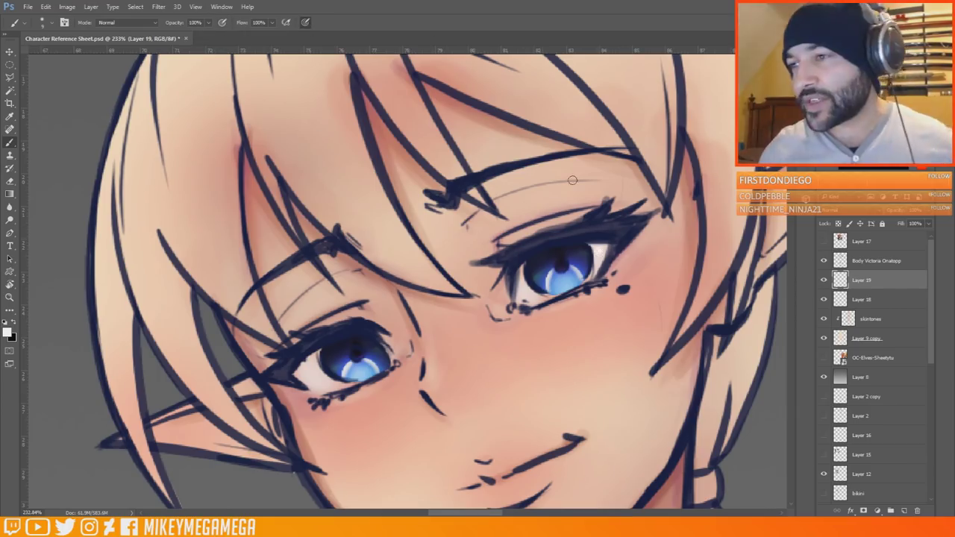
right_click(595, 251)
click(588, 255)
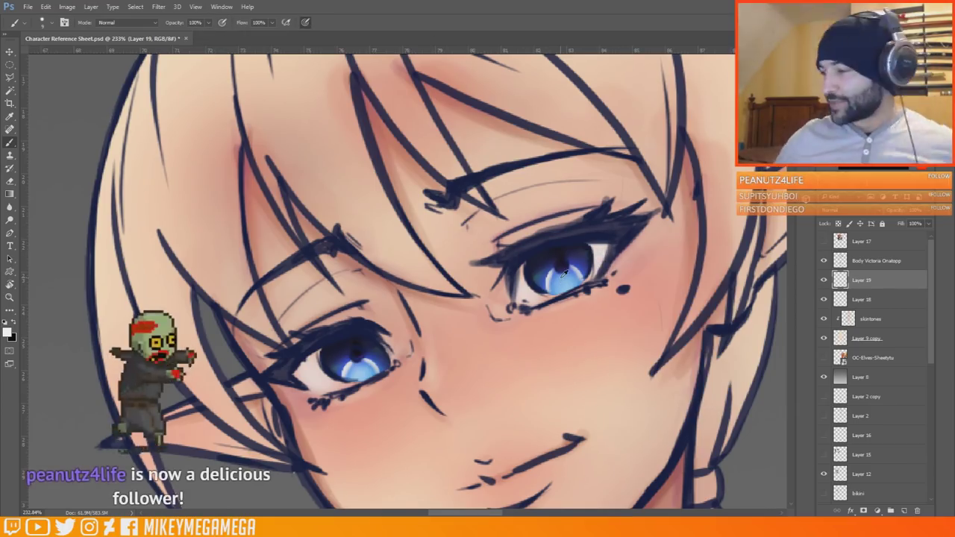
key(ctrl+shift+bracketright)
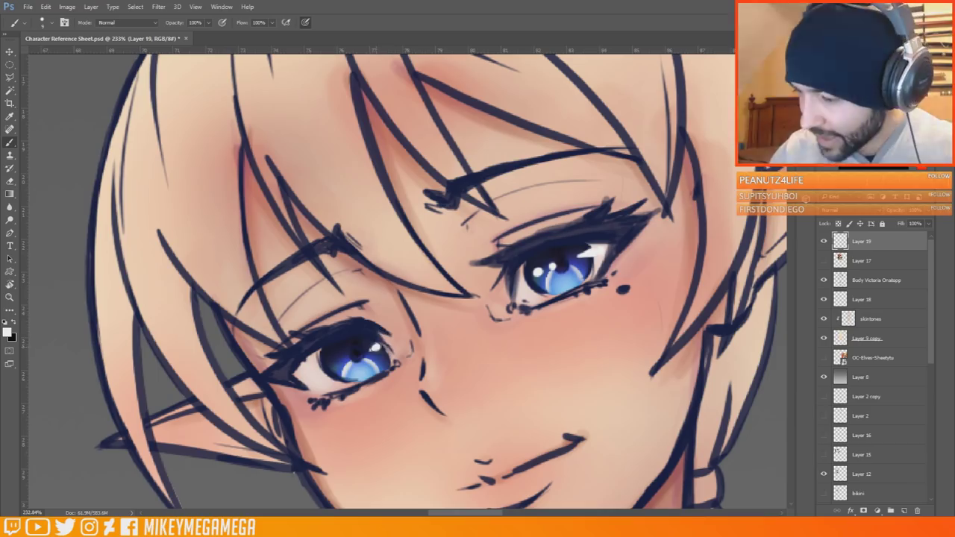
- Choose light pink #ffafc0 and brush the inner eye corners on the skintones layer at 8% opacity
click(7, 332)
click(381, 314)
click(283, 307)
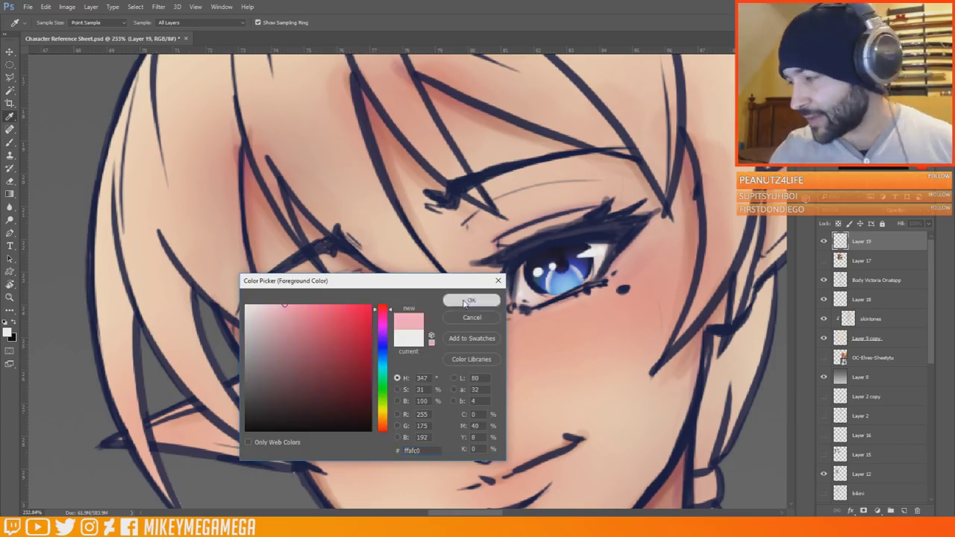
click(470, 300)
click(870, 318)
click(222, 22)
drag(208, 22, 166, 35)
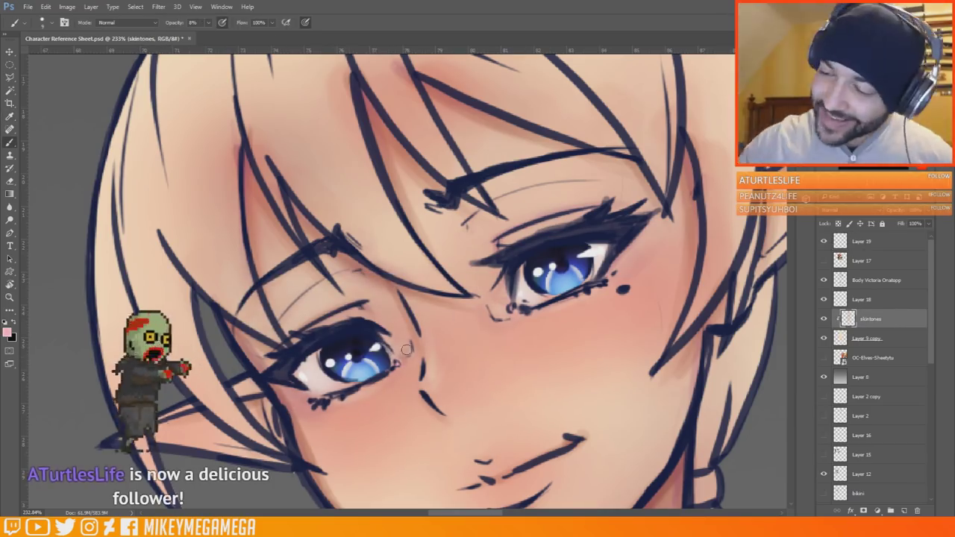
scroll(517, 398, down, 4)
scroll(517, 398, down, 3)
scroll(402, 253, up, 3)
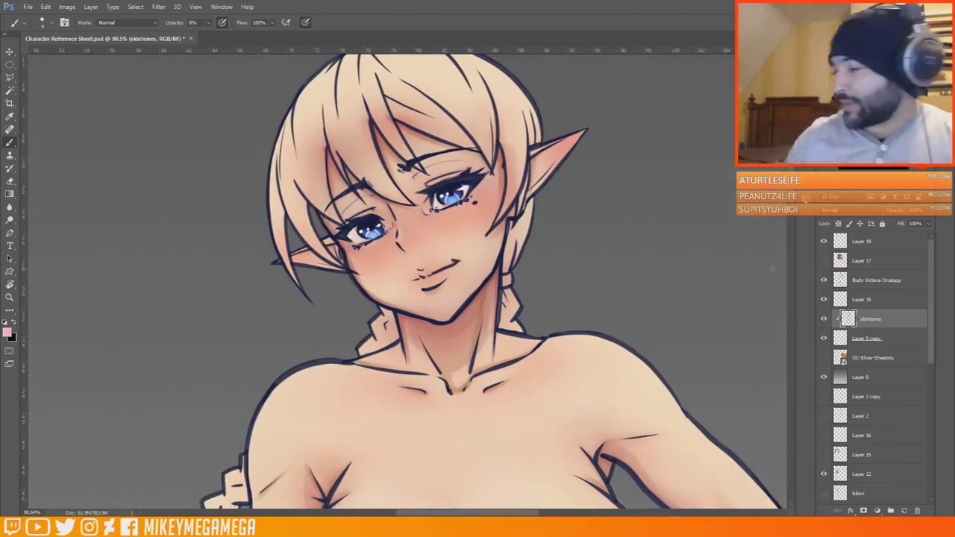
- Add a new layer above Layer 18 and check the full figure against the OC-Elves reference layer
click(894, 305)
key(ctrl+shift+alt+n)
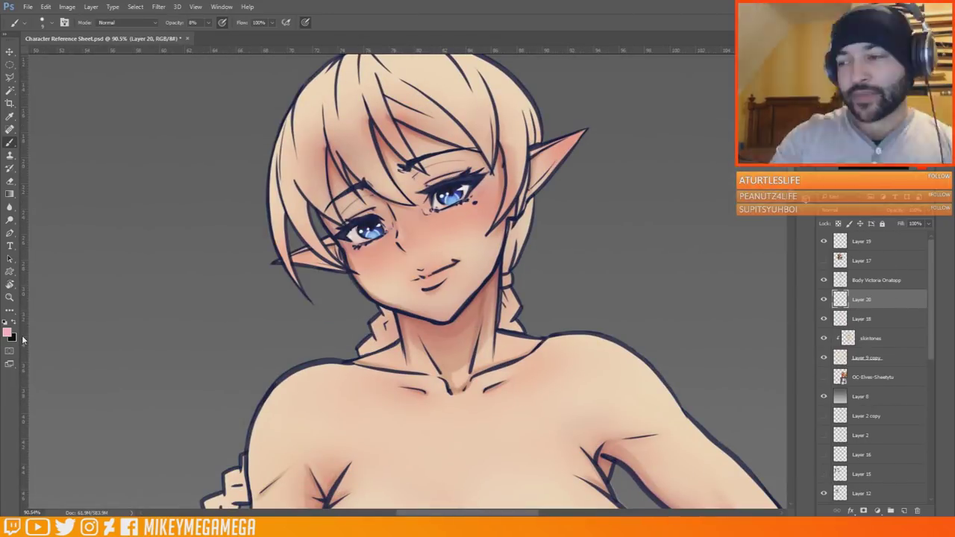
scroll(514, 348, down, 5)
drag(780, 446, 700, 236)
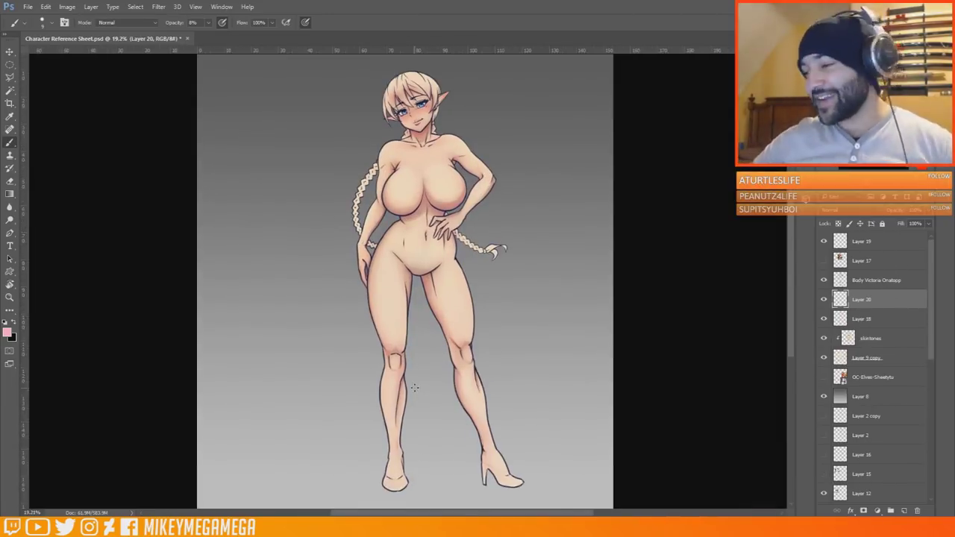
scroll(403, 149, up, 5)
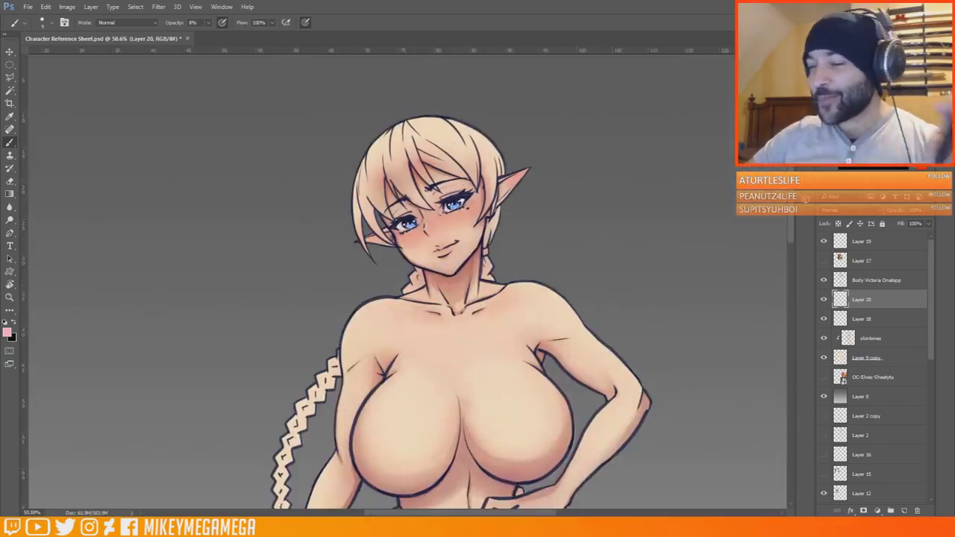
scroll(406, 120, down, 5)
scroll(432, 142, up, 2)
click(823, 377)
click(823, 377)
- Set the foreground colour to pale yellow #fff3af for the hair
click(7, 333)
click(383, 414)
click(285, 305)
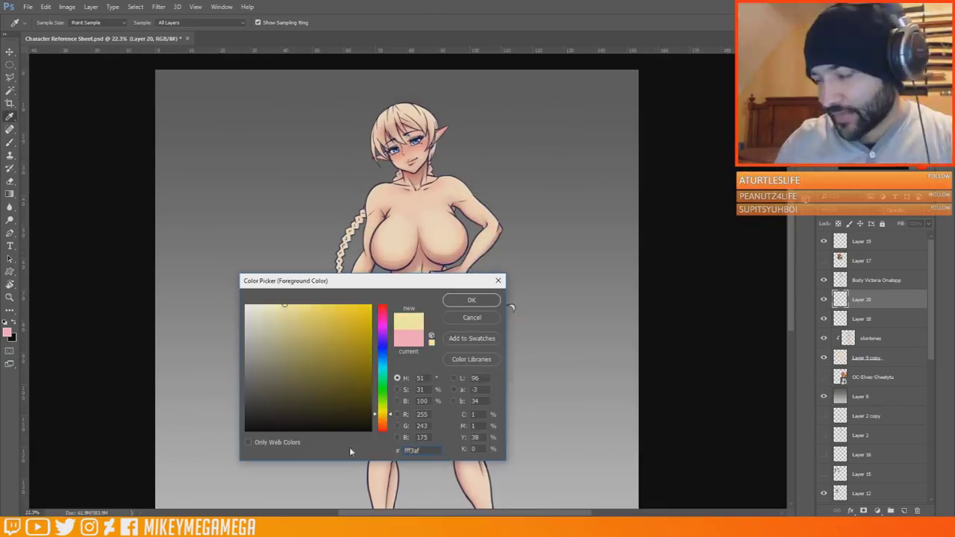
click(472, 300)
- Clip Layer 18 and Layer 20 to the body base layer as clipping masks
right_click(884, 317)
click(790, 245)
right_click(891, 301)
click(790, 245)
- Set the background colour to a darker yellow and keep pale yellow in the foreground
drag(447, 298, 501, 298)
key(x)
click(7, 333)
click(314, 341)
click(471, 299)
key(x)
- Select the short braid piece between wrist and hip and the long braid beside the arm with the Polygonal Lasso
scroll(266, 241, up, 8)
click(311, 422)
click(339, 382)
click(322, 346)
click(288, 366)
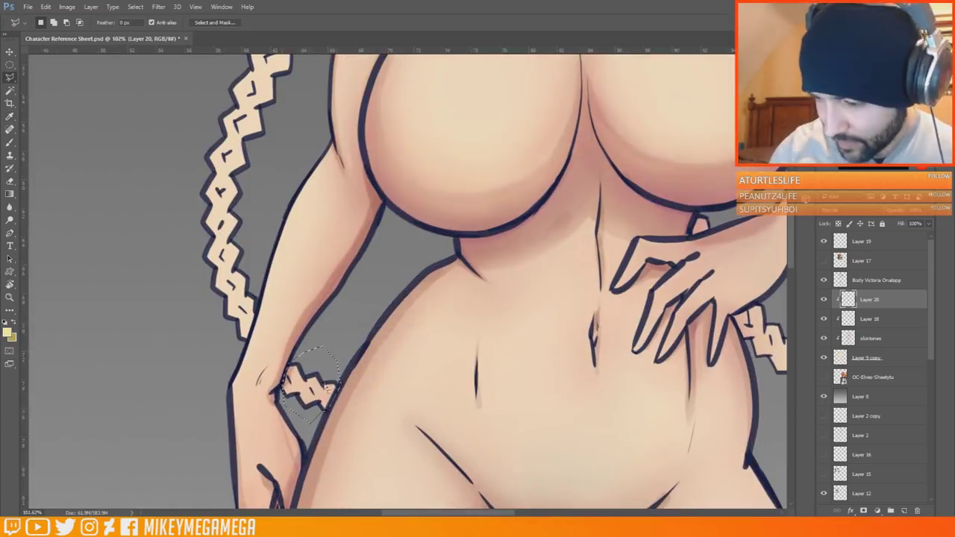
scroll(329, 373, up, 4)
click(324, 117)
click(261, 145)
click(154, 326)
scroll(156, 336, down, 2)
- Add the braid pieces and hair on both sides of the neck to the selection
scroll(298, 299, up, 8)
shift+click(438, 264)
click(466, 289)
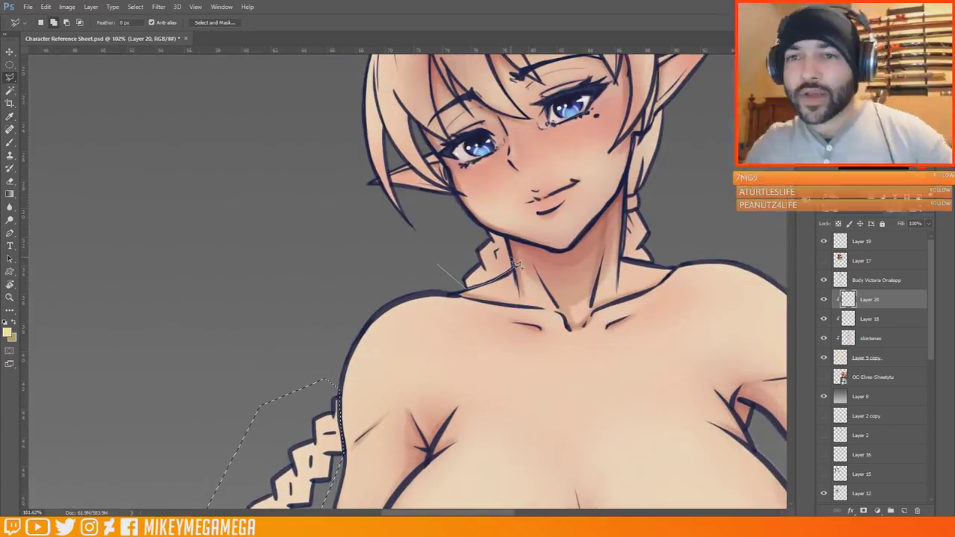
drag(515, 265, 507, 237)
click(485, 229)
click(470, 234)
click(438, 265)
mouse_move(675, 103)
mouse_down()
mouse_move(638, 134)
mouse_move(654, 267)
mouse_up()
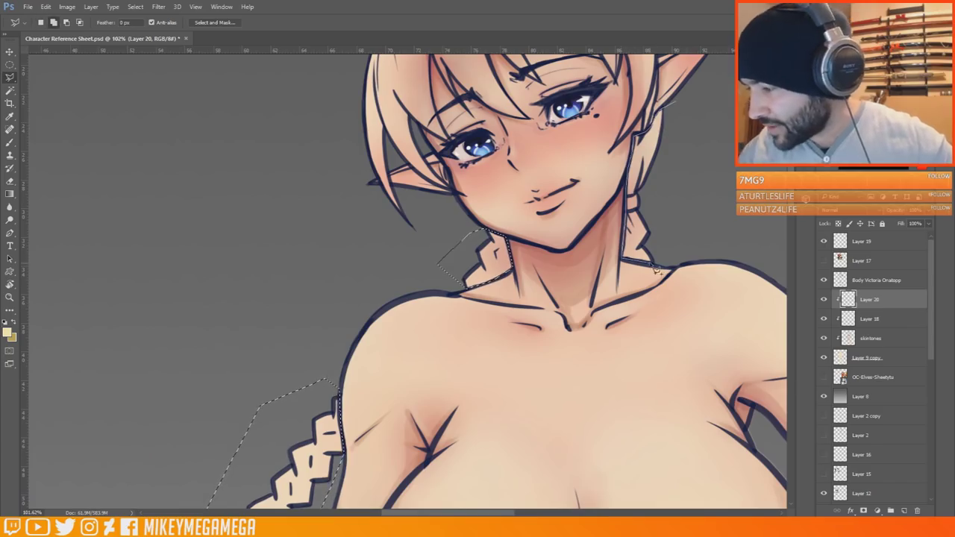
click(675, 236)
click(692, 173)
- Add the braid's tail end beyond the hand on the hip to the selection
mouse_move(477, 513)
mouse_down()
mouse_move(535, 513)
mouse_move(494, 515)
mouse_up()
scroll(380, 142, down, 8)
click(573, 421)
click(727, 250)
- Start adding the head hair to the selection, tracing loosely outside the crown and down past the side locks
scroll(522, 298, up, 10)
shift+click(571, 78)
click(485, 65)
click(413, 71)
click(327, 108)
click(274, 164)
click(255, 224)
click(264, 288)
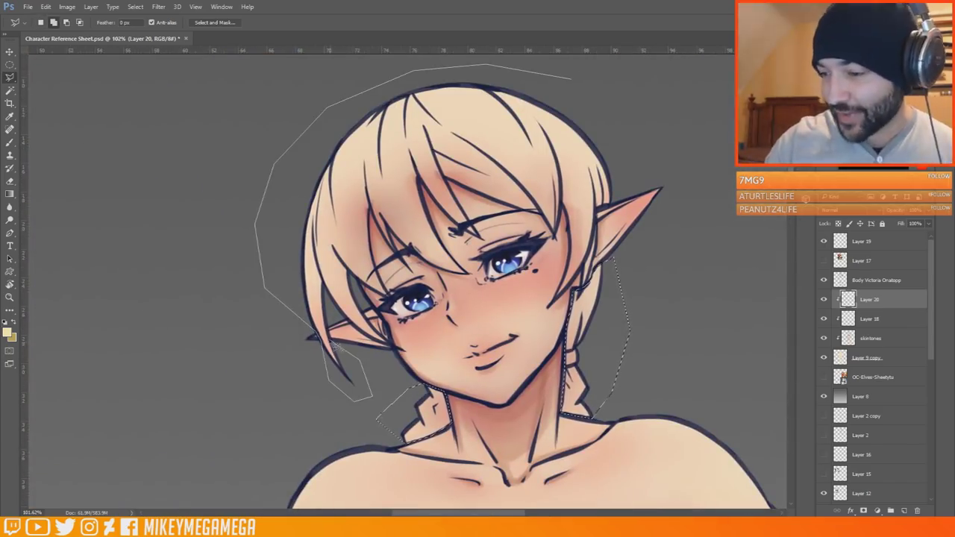
- Continue the lasso around the ear and side locks and along the fringe over the first eye and forehead
click(327, 340)
click(332, 313)
click(362, 326)
click(402, 349)
click(370, 321)
click(359, 281)
click(393, 301)
click(370, 208)
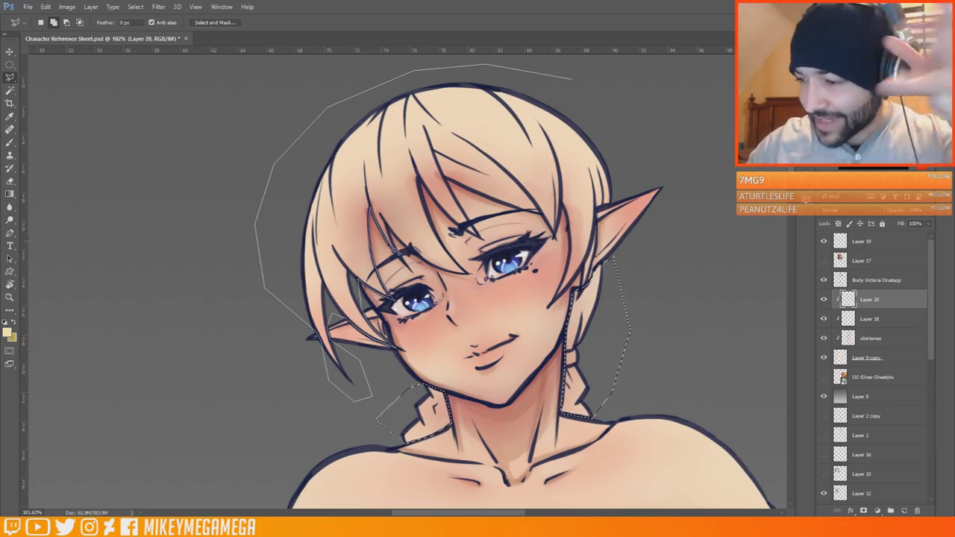
click(411, 253)
click(435, 267)
click(468, 273)
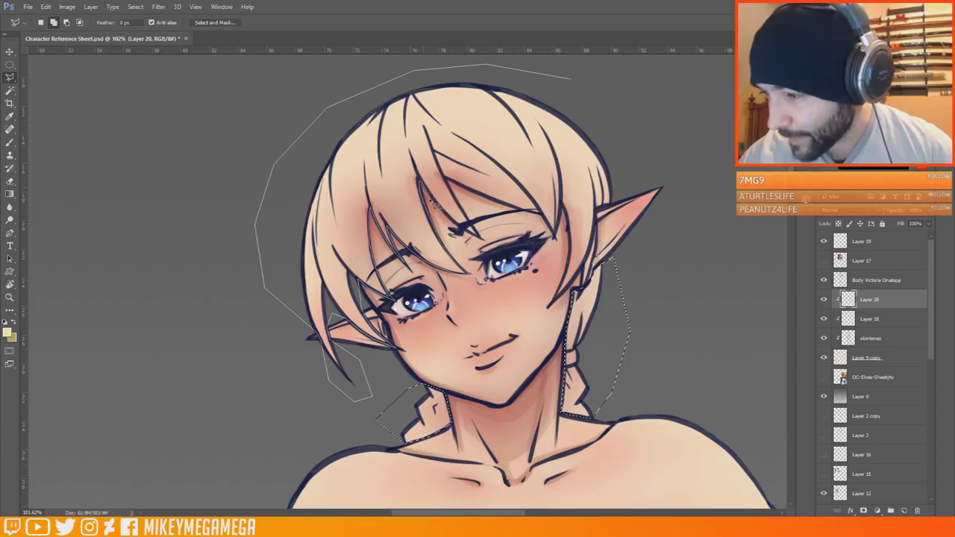
- Trace the remaining fringe and the lock in front of the far ear, closing the hair selection above the crown
click(563, 204)
click(569, 258)
click(550, 307)
click(580, 289)
click(596, 237)
click(651, 137)
click(571, 79)
scroll(458, 348, down, 10)
scroll(413, 156, up, 6)
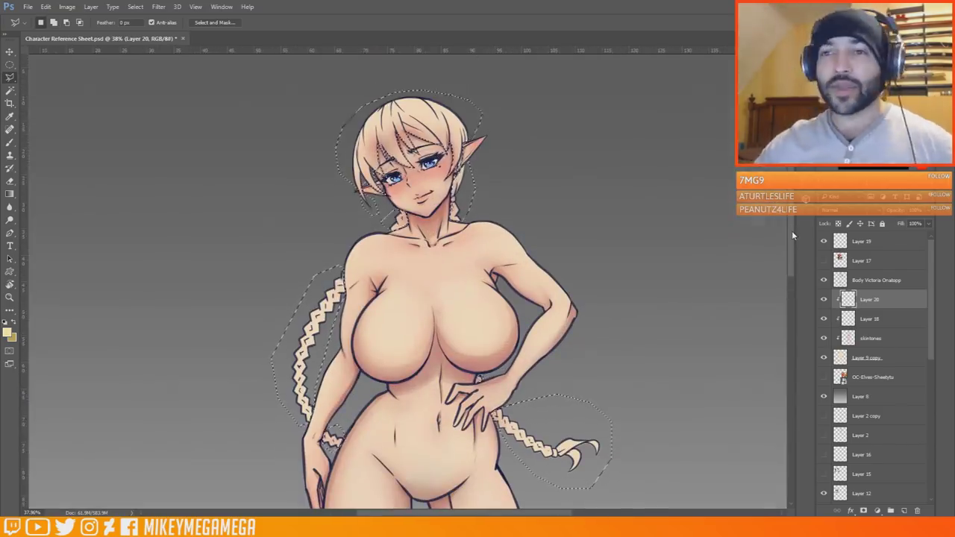
- Fill the selected head hair and braid with a blonde gradient on Layer 20 and clear the selection
key(g)
drag(398, 85, 433, 244)
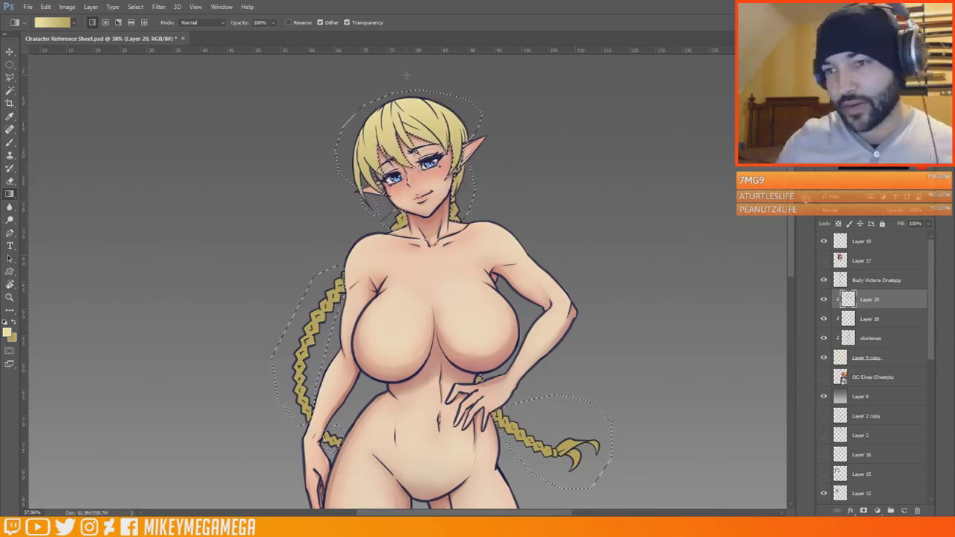
key(b)
right_click(314, 299)
double_click(325, 390)
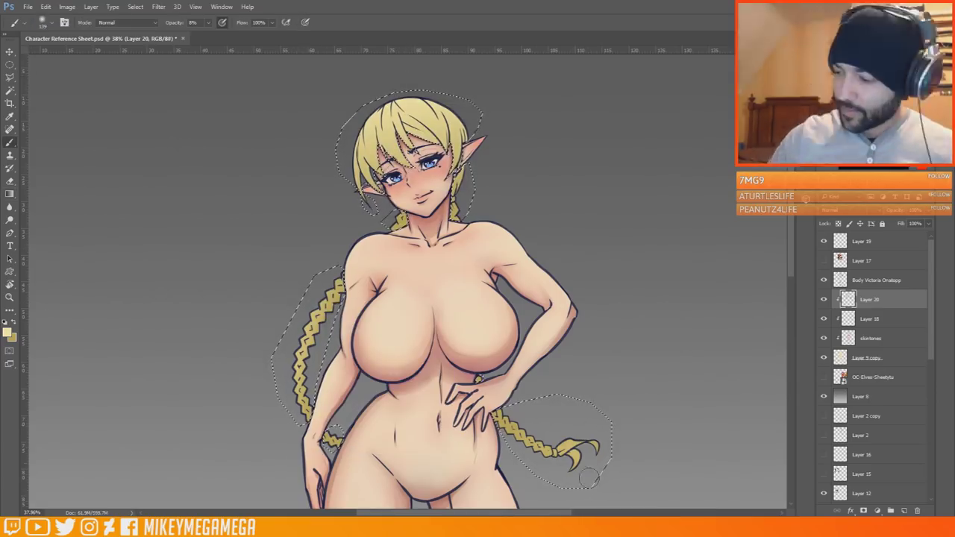
key(ctrl+d)
key(m)
scroll(522, 387, up, 1)
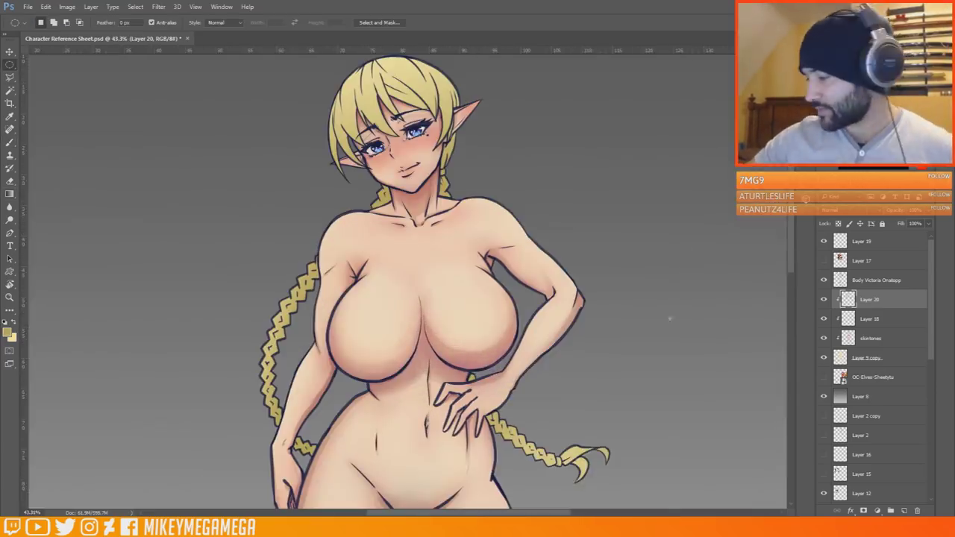
- Compare the coloured hair with the OC-Elves-Sheetytu reference layer and hide that layer again
scroll(415, 245, down, 4)
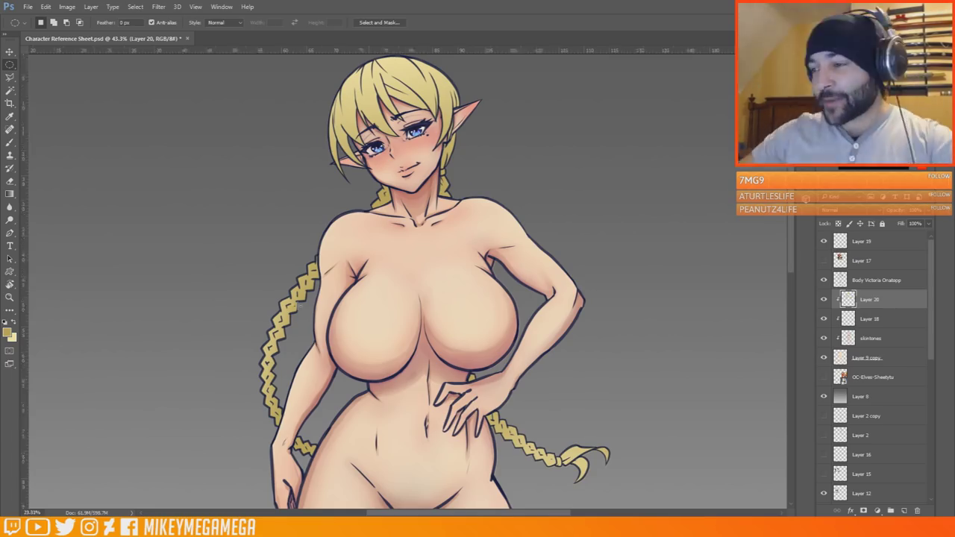
click(824, 377)
scroll(393, 188, up, 4)
key(v)
drag(650, 305, 679, 277)
click(824, 377)
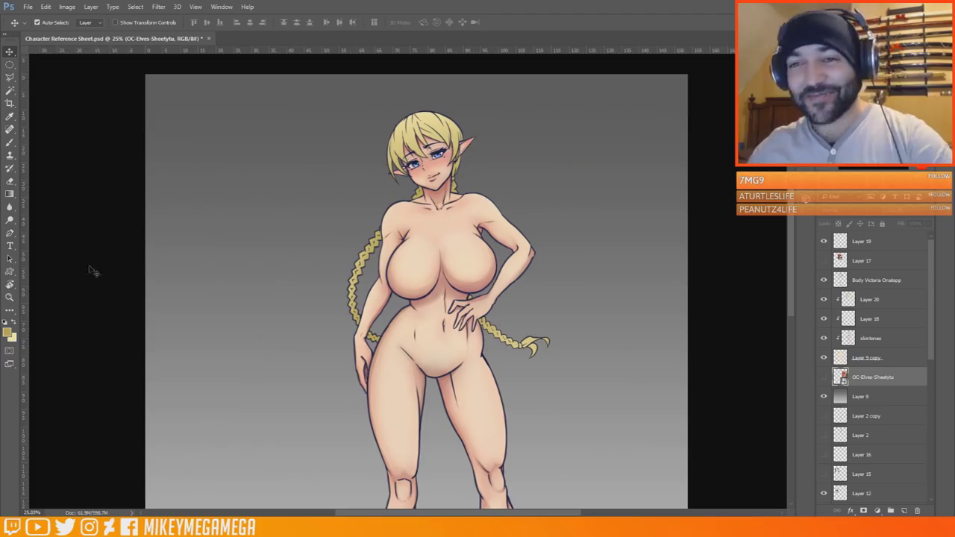
scroll(507, 299, up, 2)
scroll(601, 355, down, 2)
scroll(484, 156, up, 4)
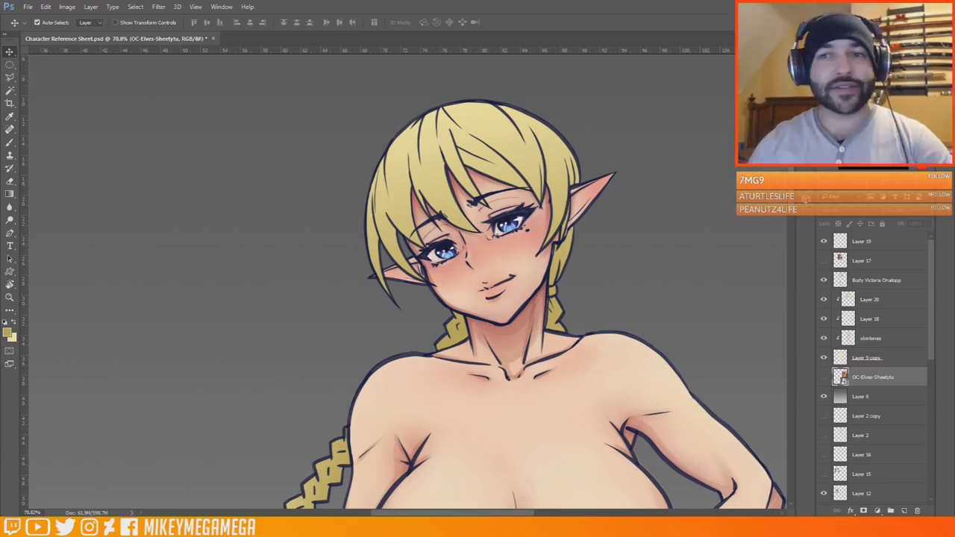
- Add a new layer above Layer 20, clip it to the layers below and save the document
click(869, 299)
click(91, 7)
click(903, 511)
right_click(877, 299)
click(806, 328)
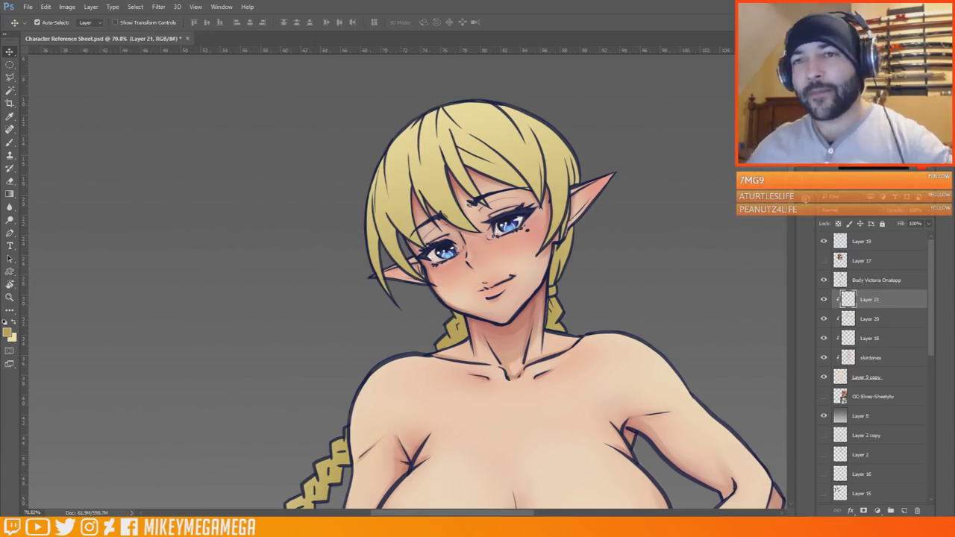
key(ctrl+s)
- Choose a dark olive blonde and a small 17 px brush at low opacity for the hair shading
key(b)
mouse_move(2, 74)
mouse_down()
mouse_move(155, 105)
mouse_move(2, 106)
mouse_up()
click(6, 333)
click(320, 363)
click(471, 300)
drag(208, 23, 221, 22)
right_click(399, 239)
scroll(431, 199, up, 3)
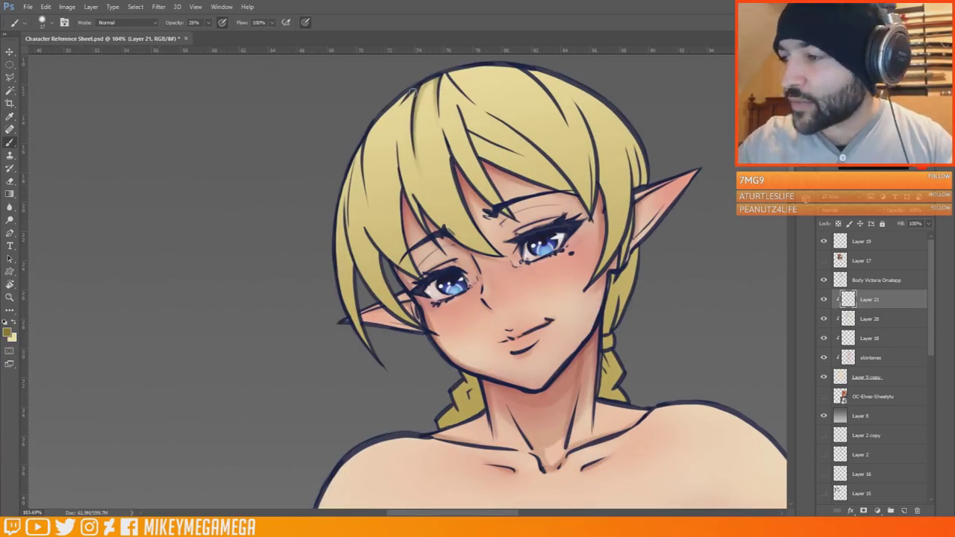
- Paint dark blonde shading strokes along the fringe locks and the long side lock in front of the ear
drag(397, 159, 442, 224)
drag(448, 224, 501, 257)
drag(442, 126, 491, 254)
drag(402, 189, 407, 273)
drag(397, 103, 364, 207)
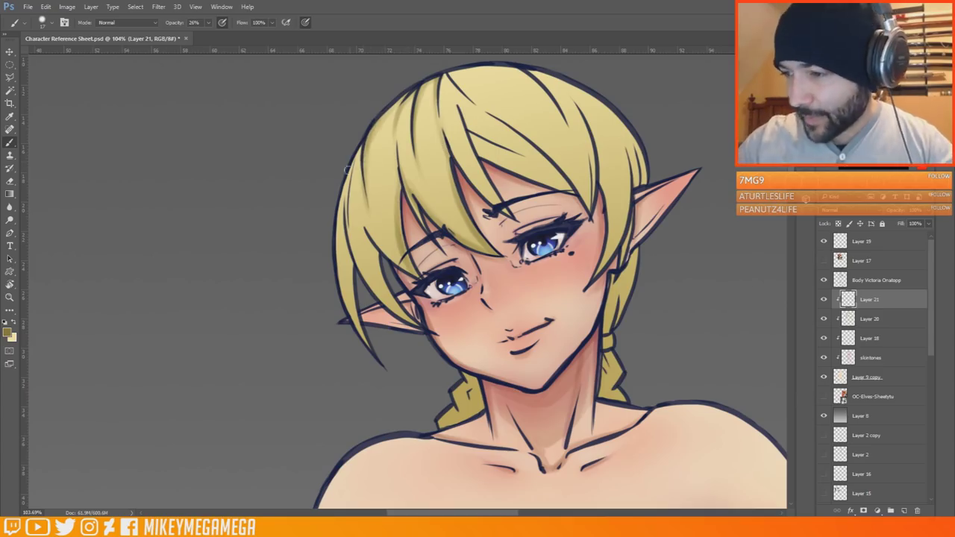
drag(360, 147, 347, 230)
drag(357, 257, 382, 295)
drag(348, 197, 372, 288)
drag(339, 238, 364, 338)
- Shade the braid's root behind the neck, the central fringe locks and the strands sweeping from the parting
drag(482, 379, 470, 414)
drag(453, 148, 494, 203)
drag(440, 115, 439, 143)
drag(398, 105, 370, 157)
drag(394, 106, 382, 185)
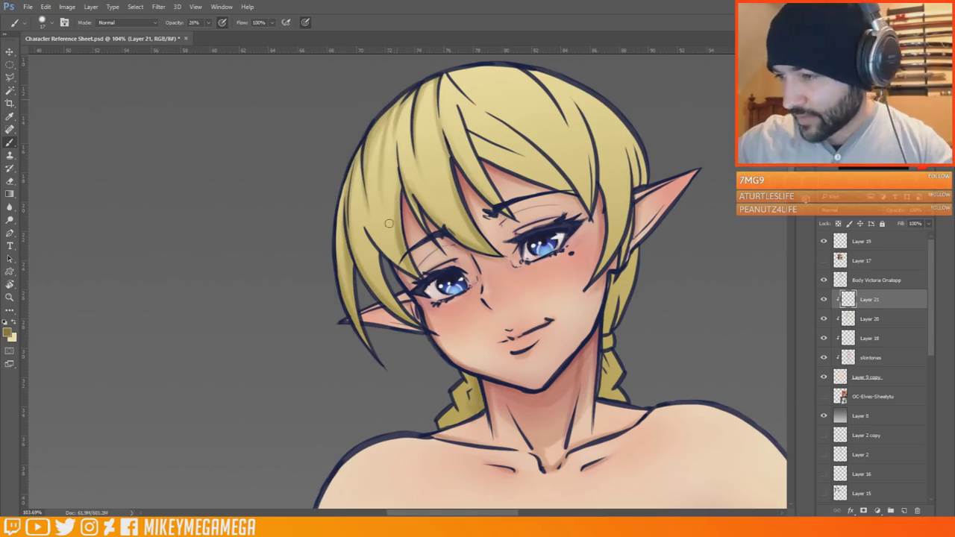
mouse_move(448, 77)
mouse_down()
mouse_move(471, 153)
mouse_move(559, 178)
mouse_up()
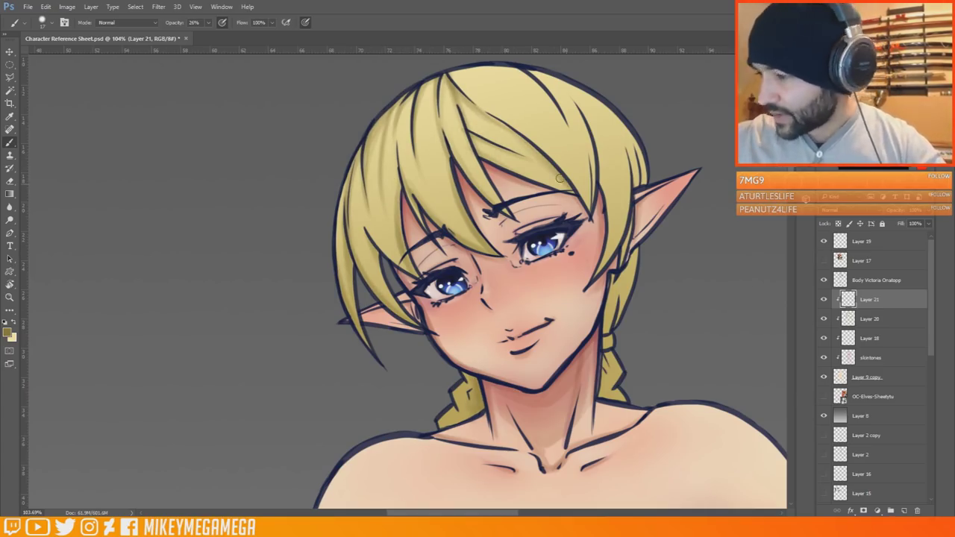
drag(456, 72, 567, 121)
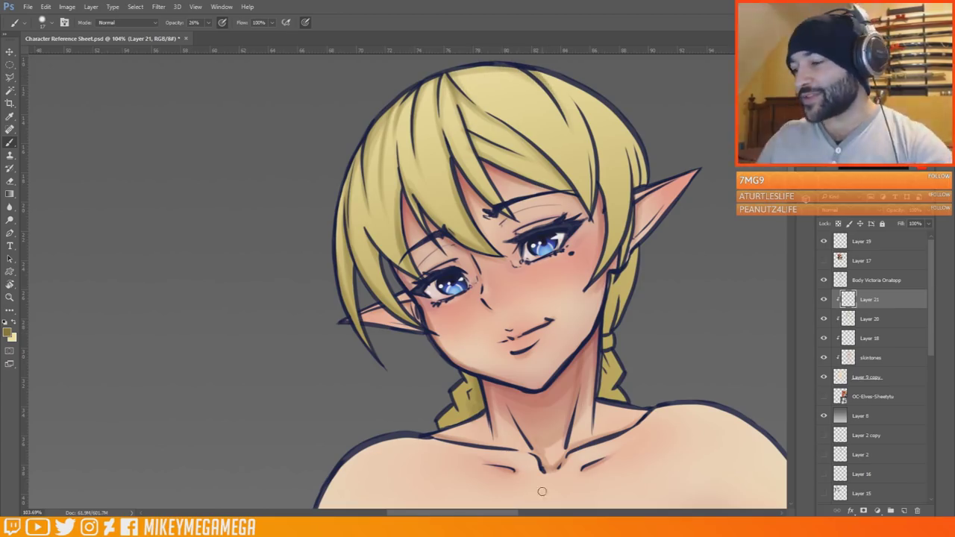
- Extend the dark shading over the crown and down the braid to its tail, and save the document
click(540, 512)
mouse_move(435, 68)
mouse_down()
mouse_move(492, 120)
mouse_move(502, 146)
mouse_up()
drag(498, 275, 528, 170)
scroll(241, 281, down, 3)
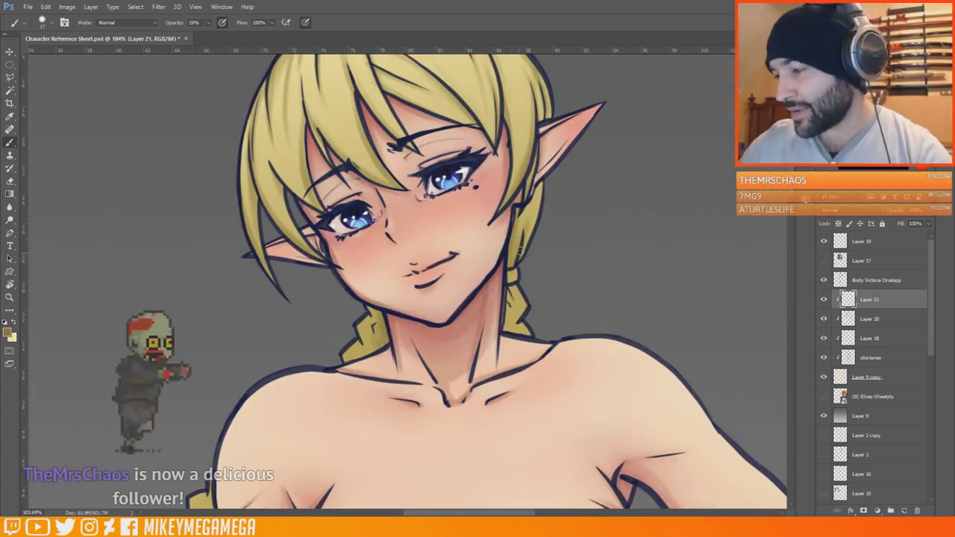
scroll(406, 282, down, 5)
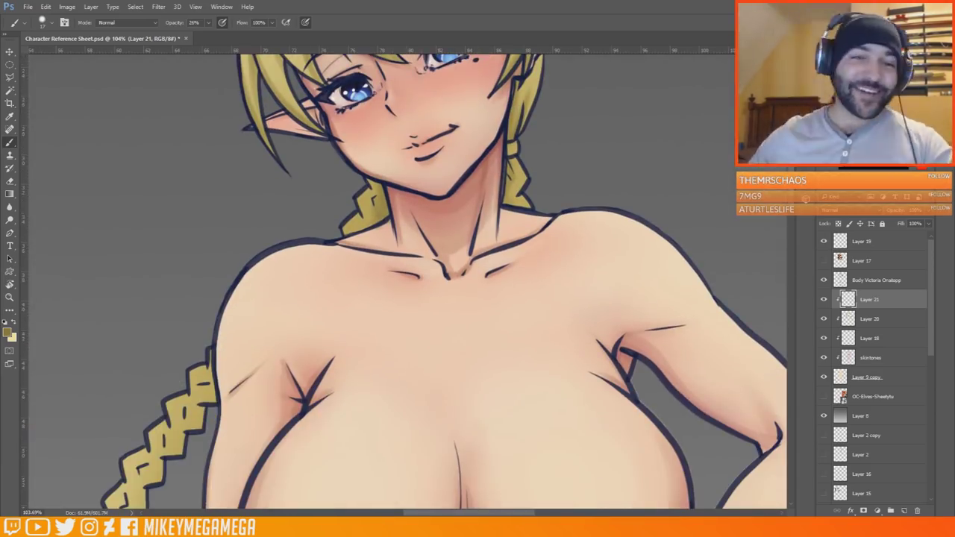
scroll(441, 109, down, 6)
scroll(374, 200, up, 4)
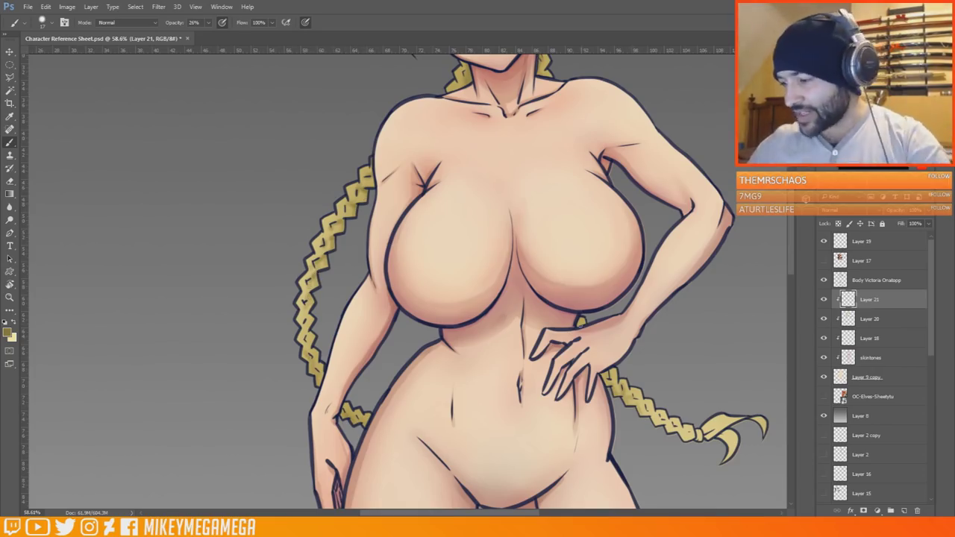
drag(581, 322, 514, 183)
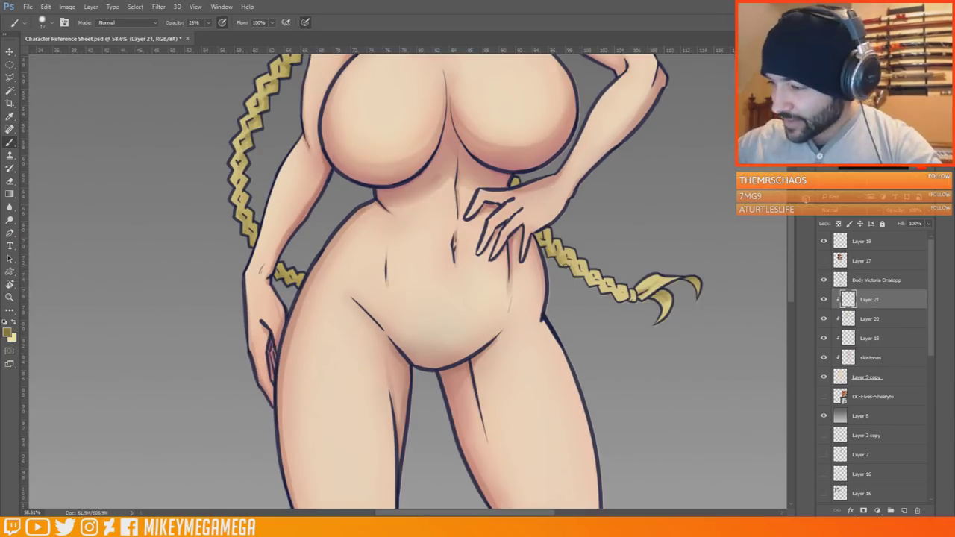
scroll(528, 210, up, 9)
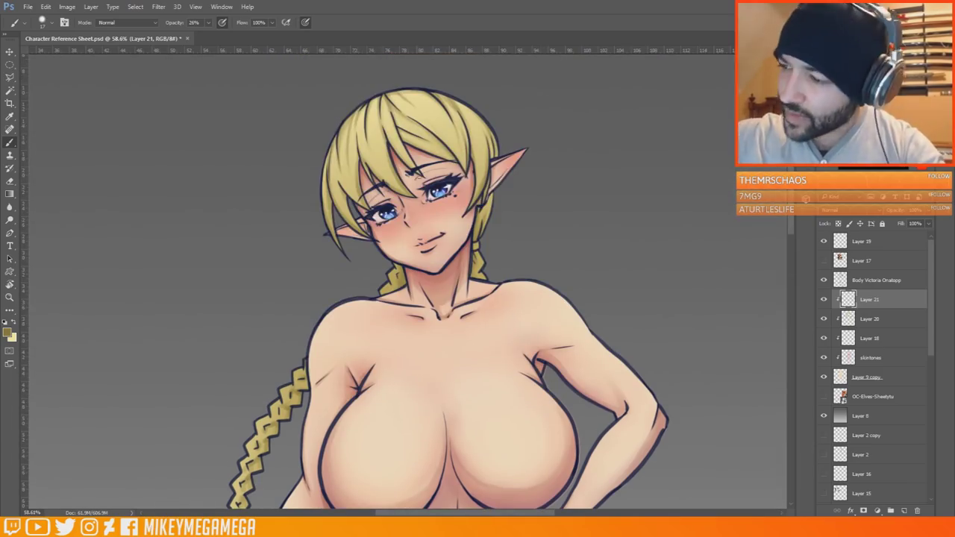
click(28, 7)
click(66, 100)
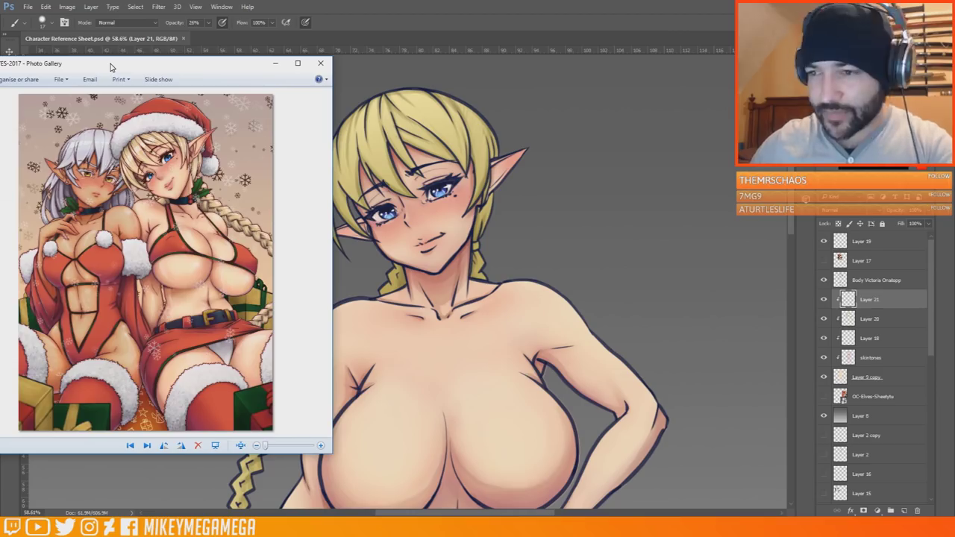
- Move the reference picture off the canvas and pick a pale cream blonde as the foreground colour
drag(113, 68, 0, 67)
click(6, 332)
click(382, 415)
click(472, 299)
scroll(497, 341, up, 4)
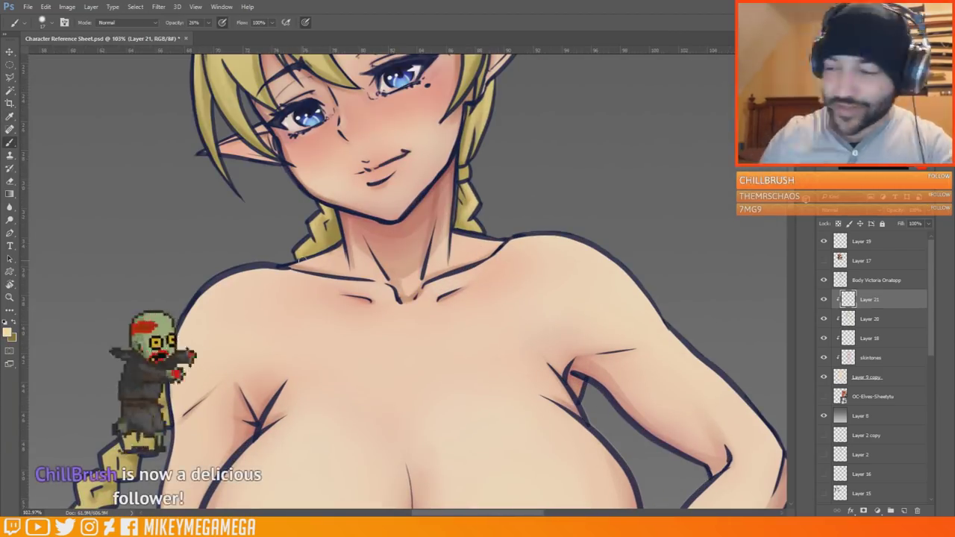
scroll(402, 284, up, 5)
- Paint pale cream highlight strokes along the side locks and outer fringe with a 12 px brush
drag(217, 292, 251, 363)
right_click(215, 254)
drag(269, 281, 267, 281)
drag(219, 256, 252, 359)
drag(235, 188, 255, 318)
drag(247, 246, 259, 310)
- Set the brush opacity to 87% and paint cream highlights on the remaining fringe strands and along the braid
key(8)
key(7)
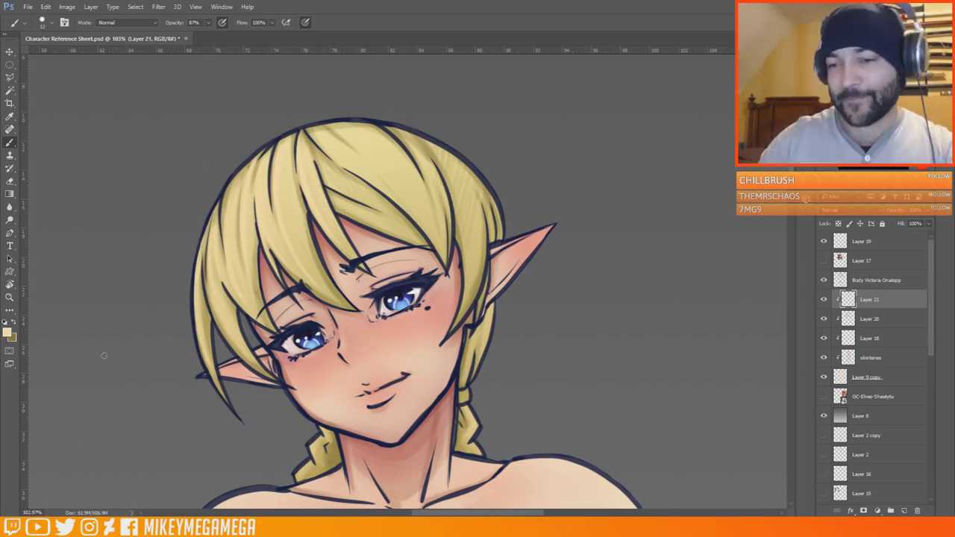
drag(340, 200, 417, 237)
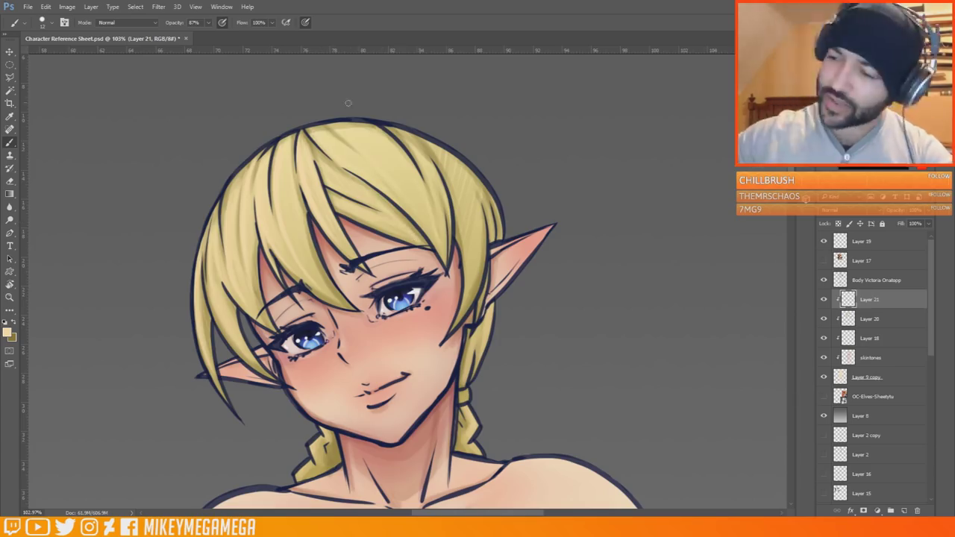
scroll(348, 103, down, 4)
drag(413, 164, 534, 267)
scroll(407, 280, down, 5)
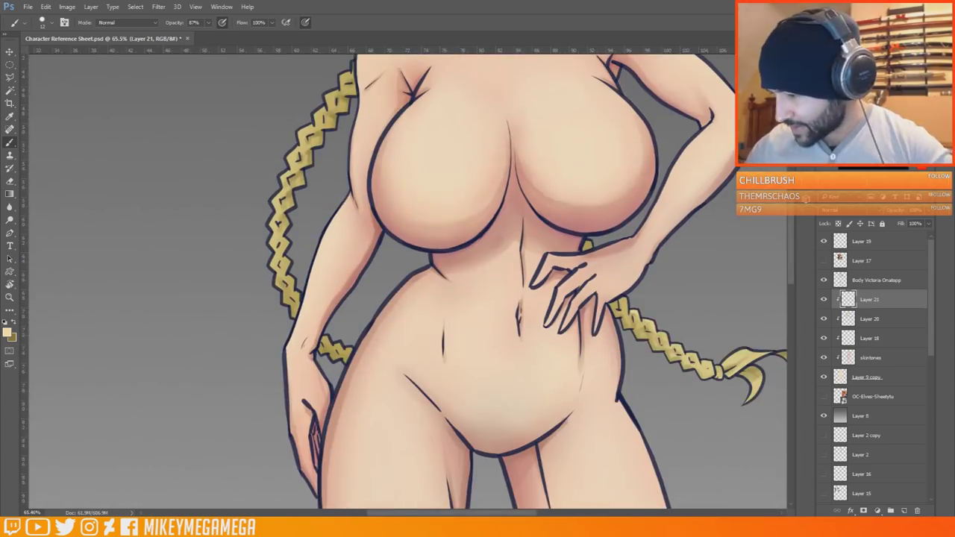
scroll(408, 281, right, 3)
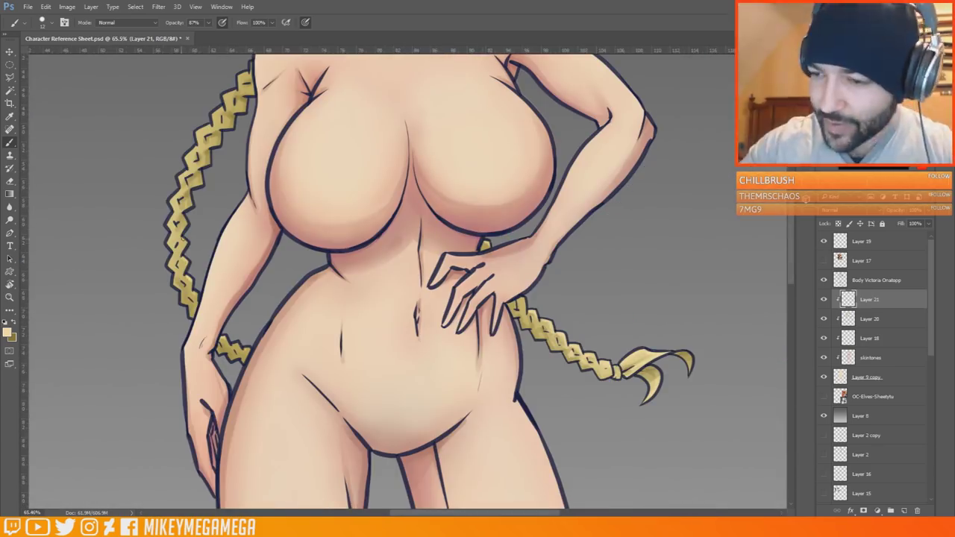
scroll(793, 255, up, 5)
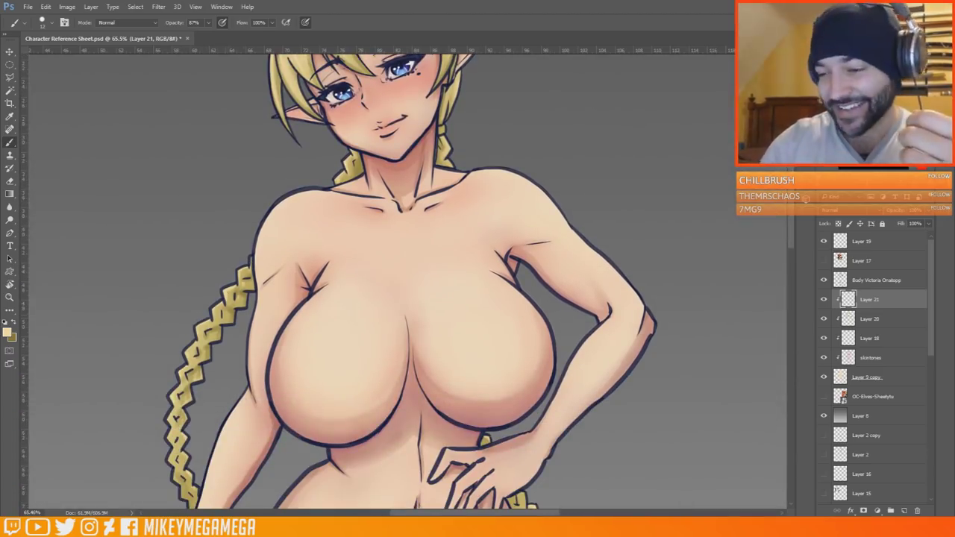
- Pick a light orange foreground colour and add a new layer above Layer 21
scroll(204, 226, down, 2)
click(11, 335)
click(315, 321)
click(471, 300)
scroll(437, 236, up, 4)
click(91, 7)
mouse_move(177, 17)
click(231, 17)
click(275, 306)
- Tint the side locks with orange strokes using a soft brush at 23% opacity
right_click(336, 191)
click(354, 279)
drag(391, 214, 397, 213)
click(305, 22)
click(208, 22)
click(178, 35)
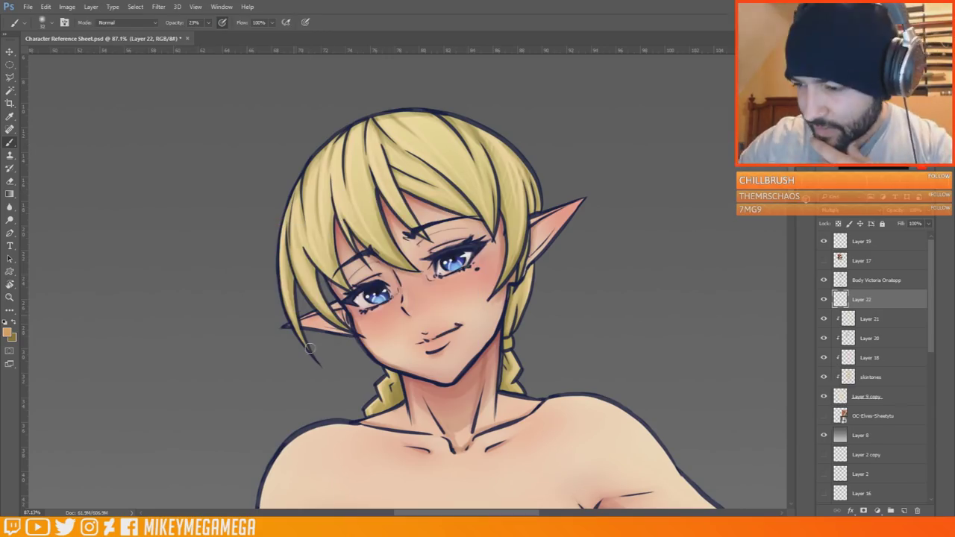
drag(292, 268, 294, 292)
drag(314, 259, 313, 291)
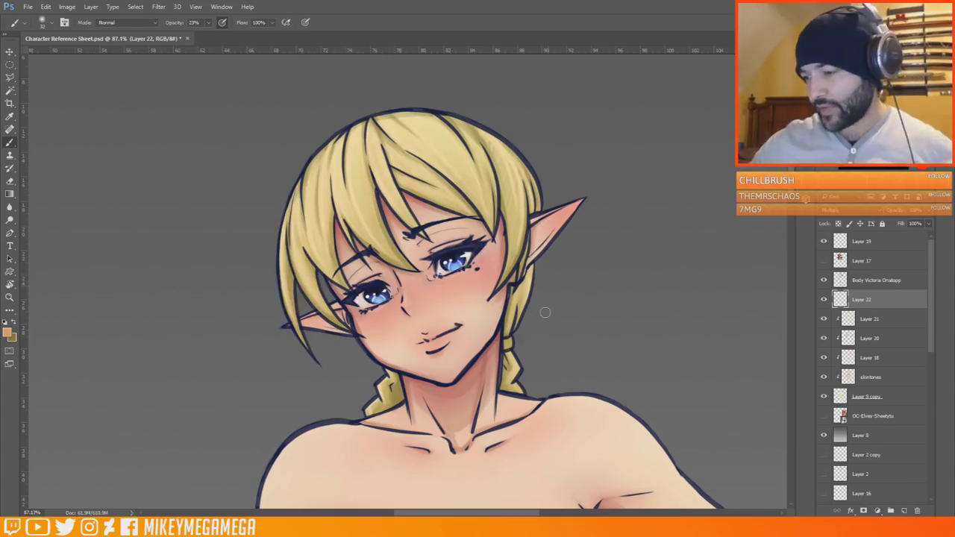
- Clip Layer 22 to the layers beneath it
scroll(548, 285, down, 3)
scroll(419, 226, down, 5)
right_click(874, 301)
click(776, 243)
scroll(563, 414, up, 5)
- Pick a golden brown colour and a harder 17 px brush for deepening the hair shadows
click(9, 334)
drag(384, 415, 383, 412)
click(471, 299)
right_click(433, 230)
double_click(512, 318)
scroll(507, 276, up, 4)
scroll(512, 301, up, 1)
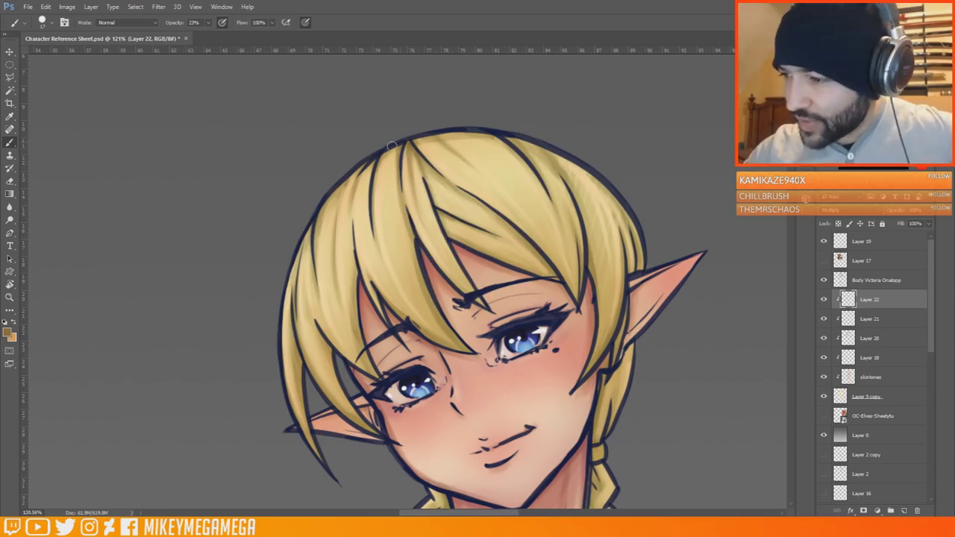
- Flip the canvas horizontally and check the mirrored figure from head to hips
click(67, 6)
mouse_move(86, 104)
click(217, 151)
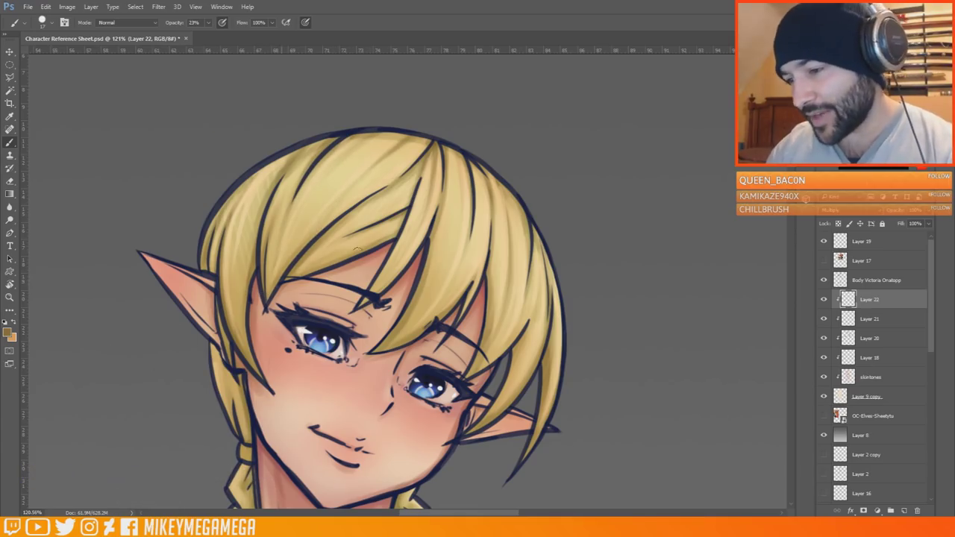
scroll(266, 339, down, 5)
scroll(387, 348, down, 10)
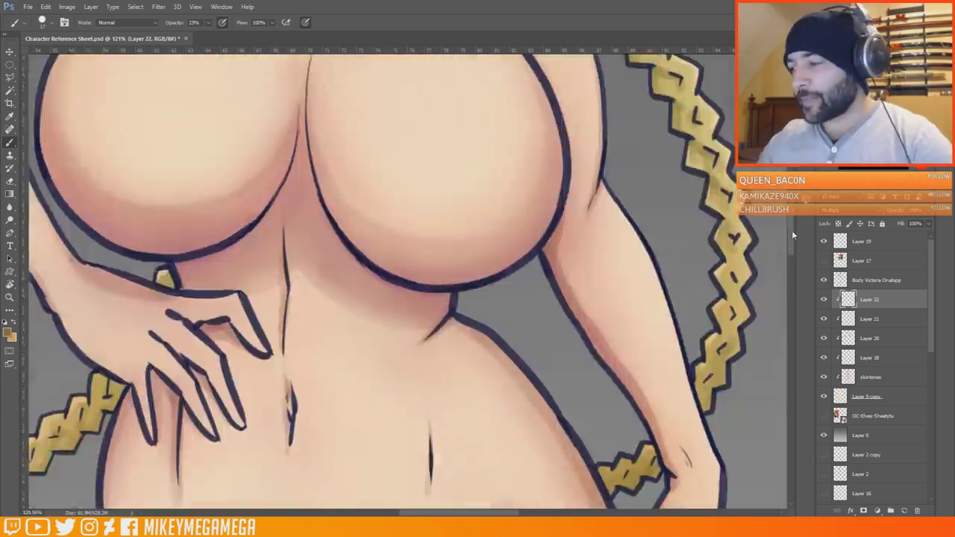
scroll(619, 313, up, 3)
scroll(656, 351, down, 3)
drag(791, 228, 791, 123)
- Pick a light yellow and set up a soft 100 px brush with 0% hardness over the hair
click(8, 332)
click(383, 412)
click(301, 307)
click(470, 300)
right_click(280, 203)
click(331, 252)
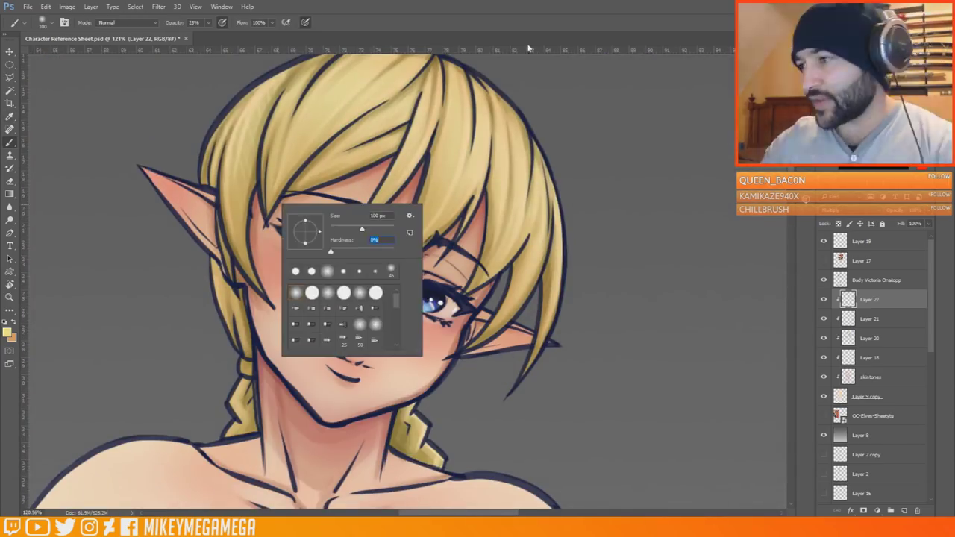
click(305, 22)
drag(274, 206, 283, 182)
- Select the hair area from Layer 20 by inverting a Magic Wand selection of its empty surroundings
click(10, 90)
click(870, 338)
click(135, 6)
click(143, 47)
- Brush a soft pale yellow glow on Layer 21 over the fringe within the hair selection, and check the braid
click(7, 332)
click(279, 308)
click(470, 300)
click(10, 143)
key(alt+bracketright)
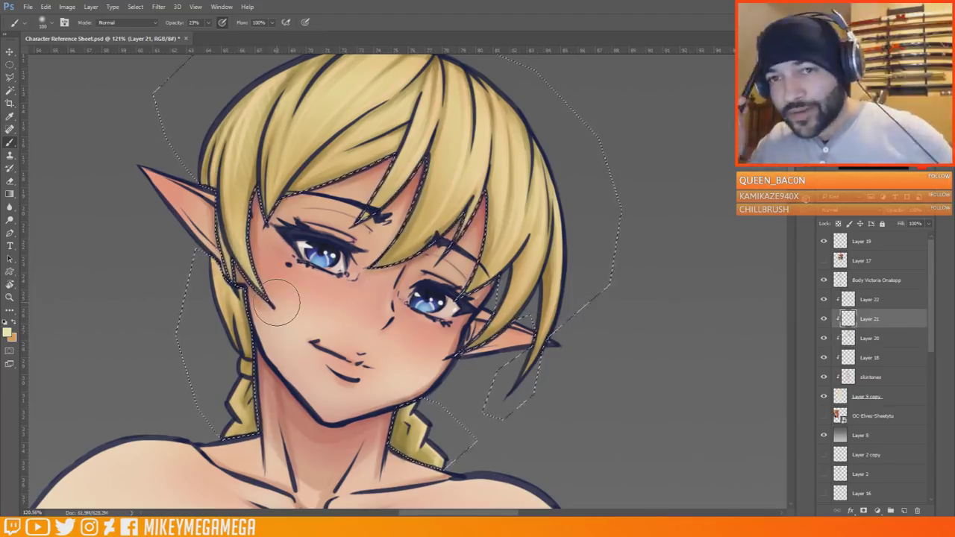
mouse_move(266, 217)
mouse_down()
mouse_move(307, 173)
mouse_move(387, 159)
mouse_up()
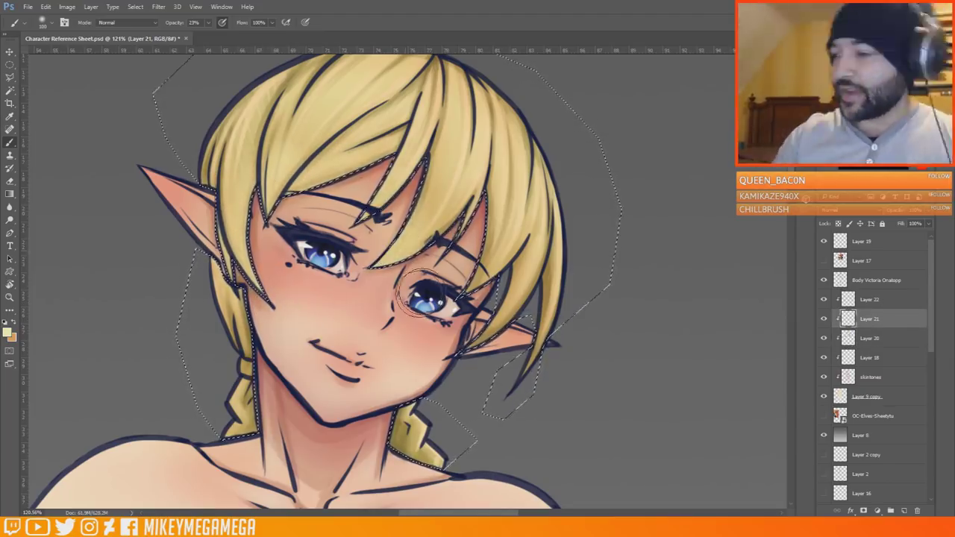
drag(418, 458, 416, 102)
drag(433, 373, 431, 166)
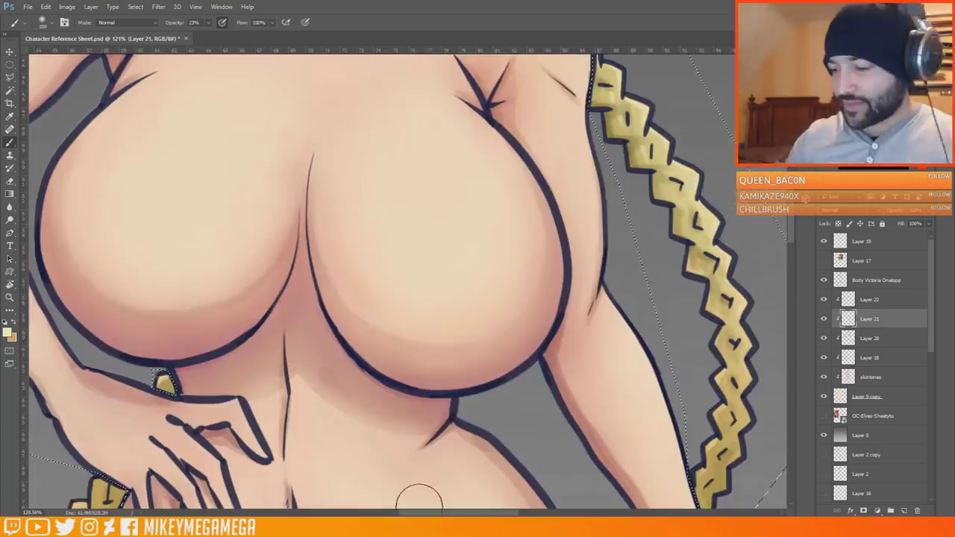
drag(443, 471, 772, 171)
drag(280, 120, 239, 493)
drag(358, 83, 254, 500)
drag(522, 224, 452, 222)
- Set up a small 10 px brush at 100% opacity for sharp hair highlights
right_click(475, 85)
click(492, 160)
click(209, 23)
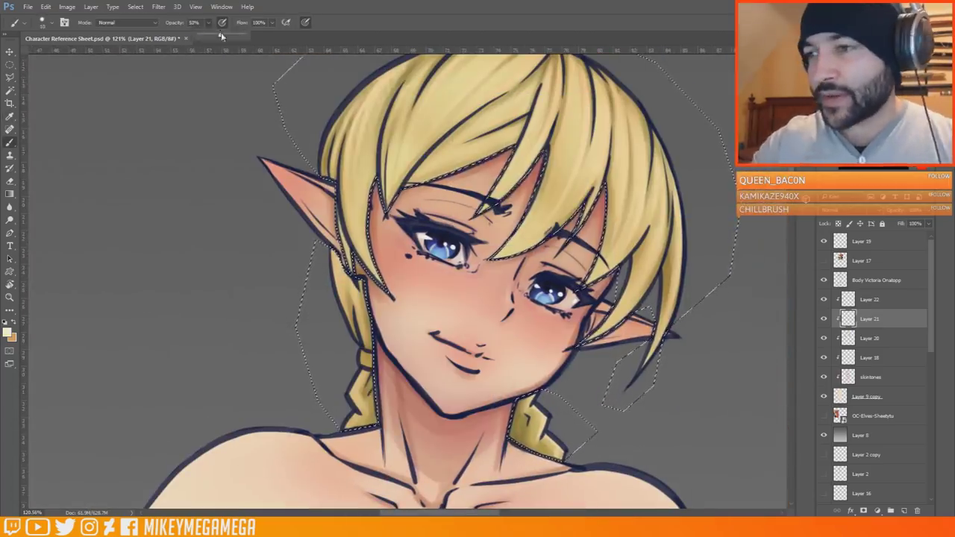
drag(219, 33, 249, 34)
click(305, 22)
scroll(343, 183, up, 3)
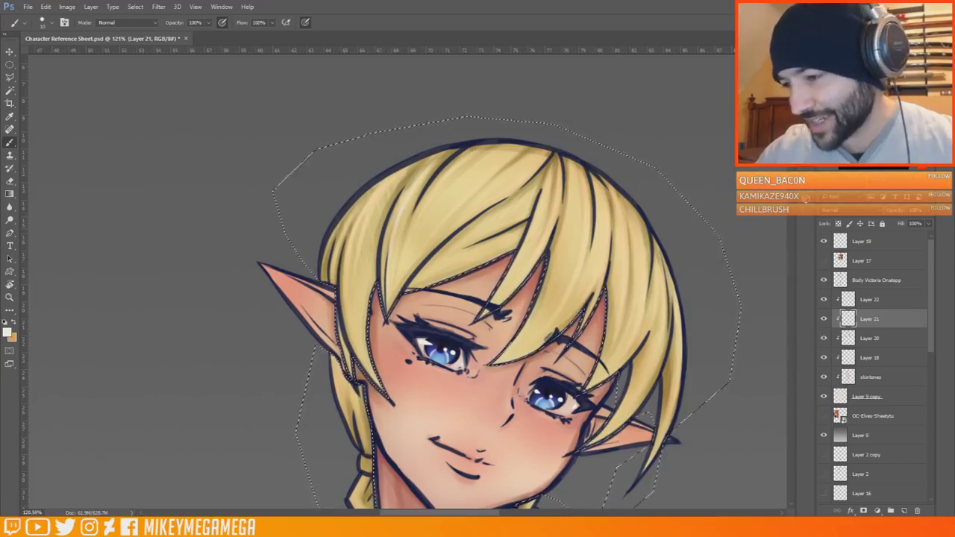
- Paint thin bright highlights along the hair strands on Layer 21 with a smaller brush, and flip the canvas horizontally
scroll(347, 300, right, 4)
scroll(348, 300, down, 2)
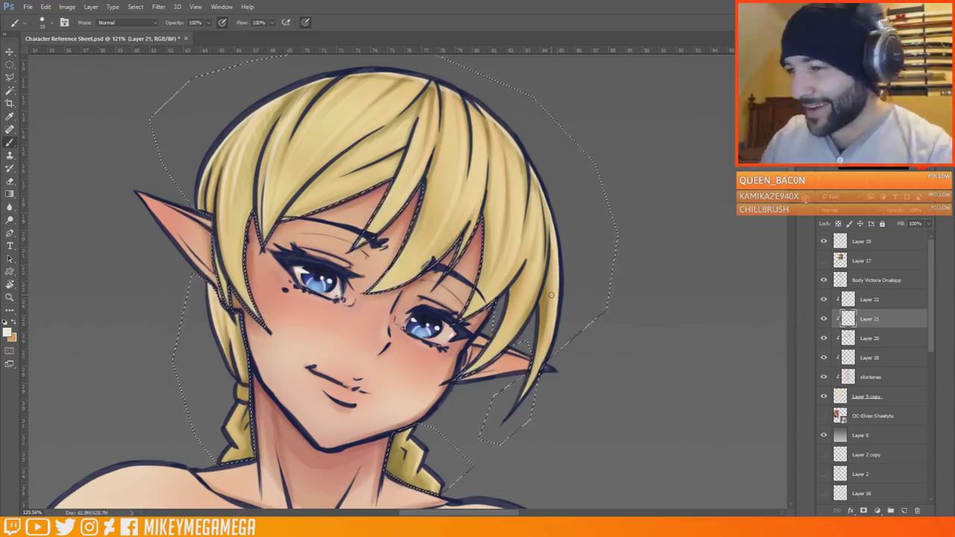
right_click(363, 82)
key(Escape)
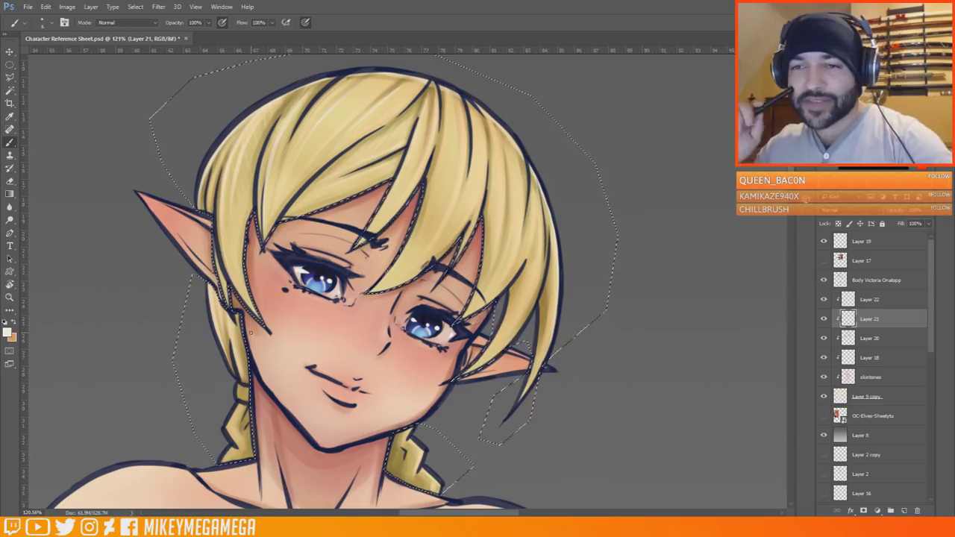
click(67, 7)
click(234, 136)
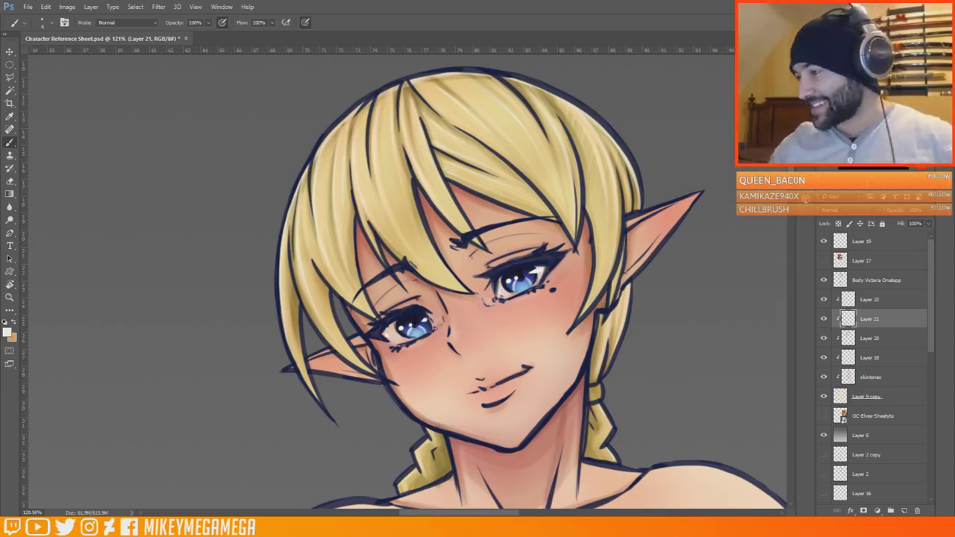
- Add a new empty layer directly above Layer 22 for the hair shine
scroll(486, 295, down, 10)
scroll(486, 295, up, 7)
click(869, 299)
click(91, 7)
mouse_move(105, 20)
click(230, 20)
key(Return)
- Select the hair area from Layer 20, set up a hard brush, and clip Layer 23 to the layers below
key(w)
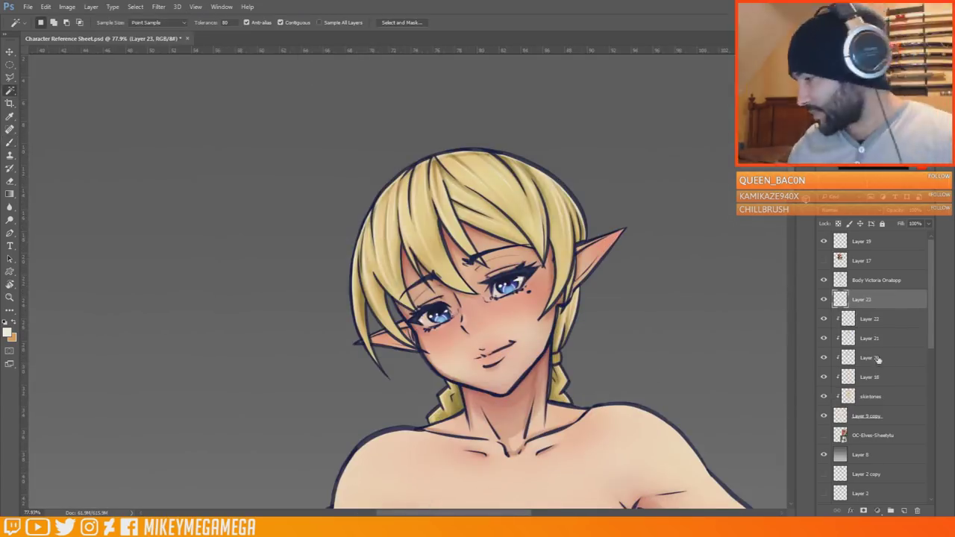
click(878, 359)
ctrl+click(848, 358)
click(881, 321)
right_click(501, 196)
click(644, 192)
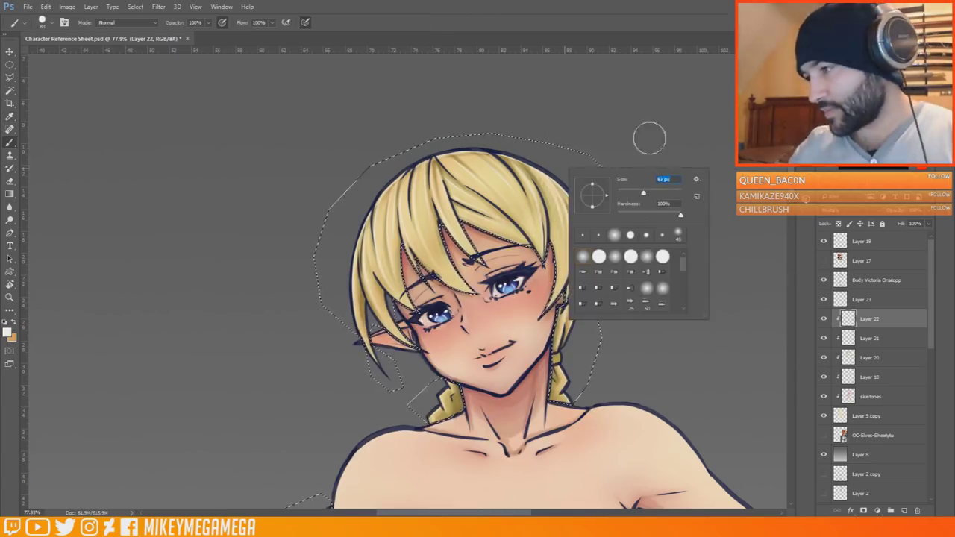
click(650, 138)
click(874, 299)
alt+click(894, 306)
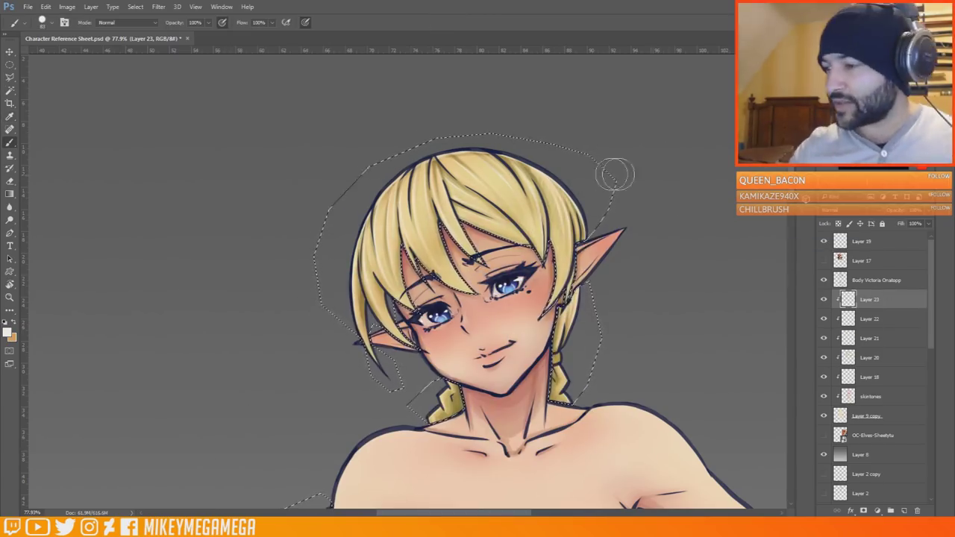
- Paint a curved band of white shine across the top of the hair and break up its edges with the eraser
drag(588, 185, 385, 237)
key(e)
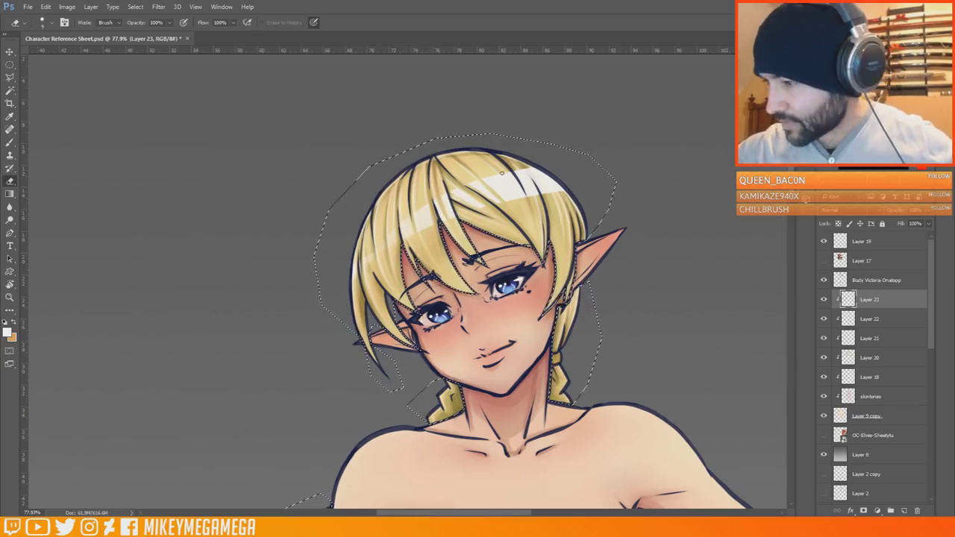
scroll(560, 134, up, 3)
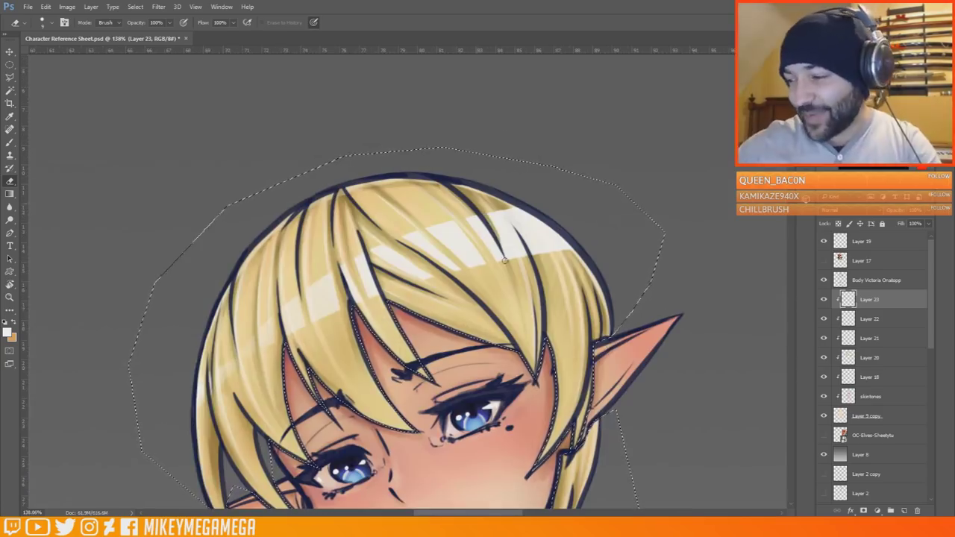
scroll(523, 207, down, 3)
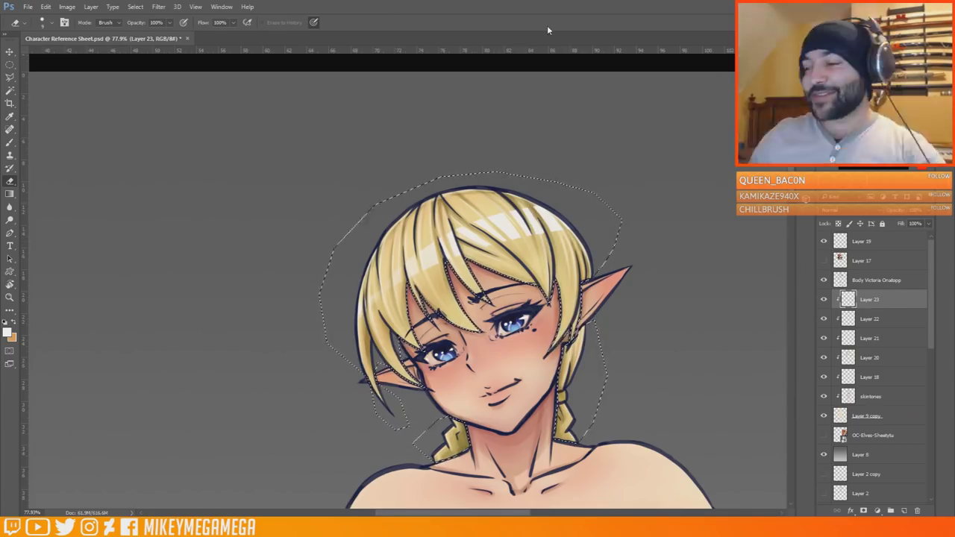
- Fade parts of the white hair shine on Layer 23 with a softer eraser, clear the selection, and save the document
right_click(630, 231)
click(170, 22)
click(128, 35)
drag(568, 204, 549, 209)
key(m)
click(259, 197)
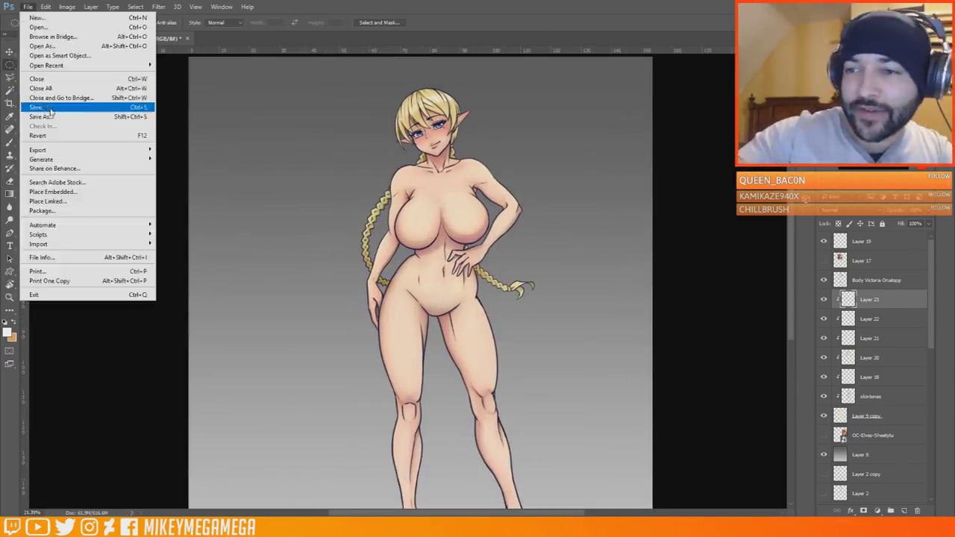
- Pick the salmon pink f16767 and set up a soft brush on the skintones layer
scroll(458, 149, up, 3)
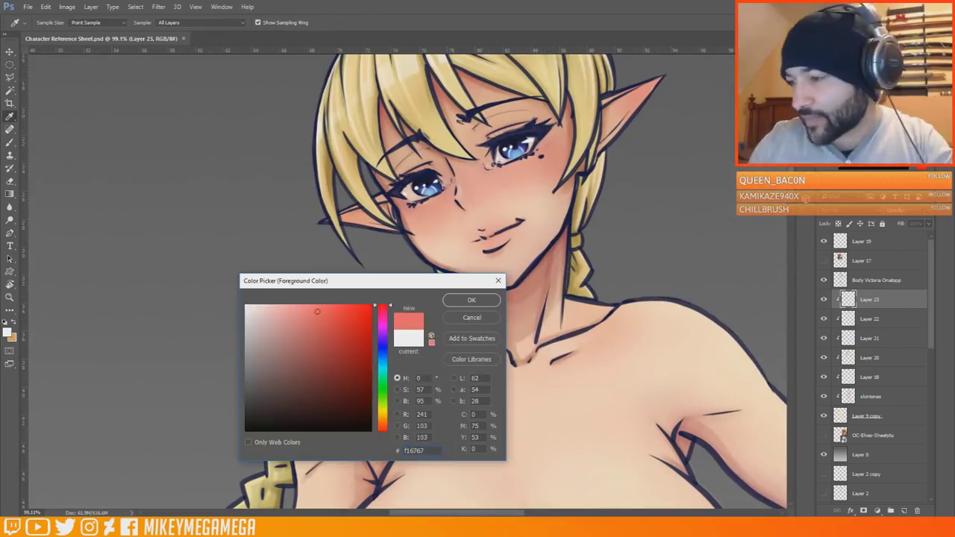
click(472, 300)
click(910, 396)
right_click(424, 224)
click(306, 22)
click(802, 108)
click(625, 106)
right_click(421, 222)
- Brush a soft pink blush over both cheeks and across the nose
drag(526, 175, 551, 164)
drag(416, 218, 441, 209)
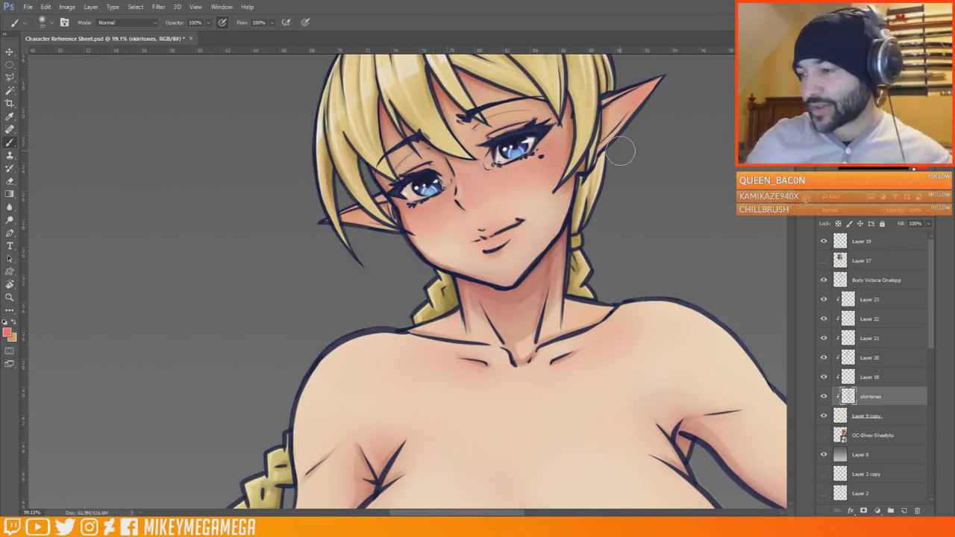
drag(521, 177, 548, 165)
- Pick the stronger red e64e4e, adjust the brush for line work, and add a new layer above the skintones layer
click(8, 333)
drag(326, 331, 328, 315)
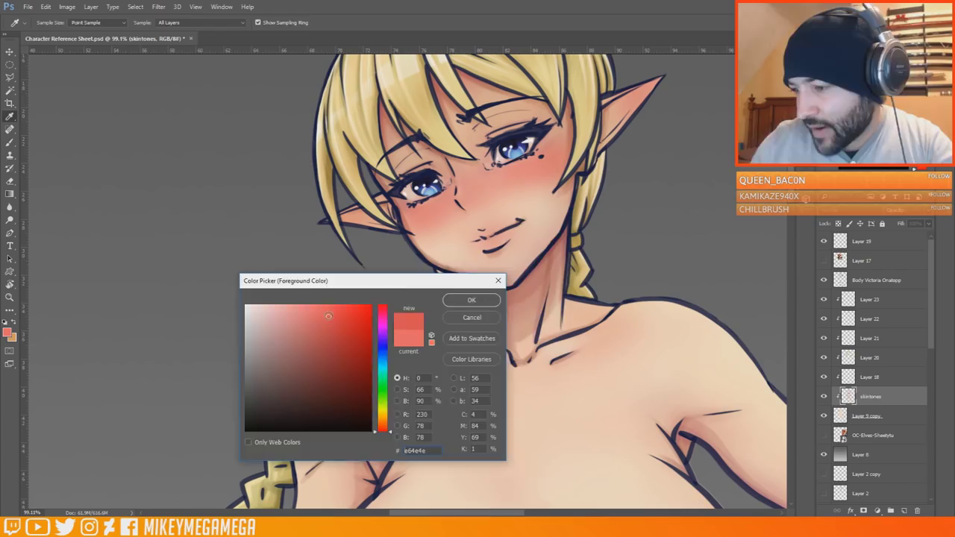
click(472, 299)
right_click(433, 208)
click(306, 23)
click(223, 23)
key(ctrl+shift+n)
key(Return)
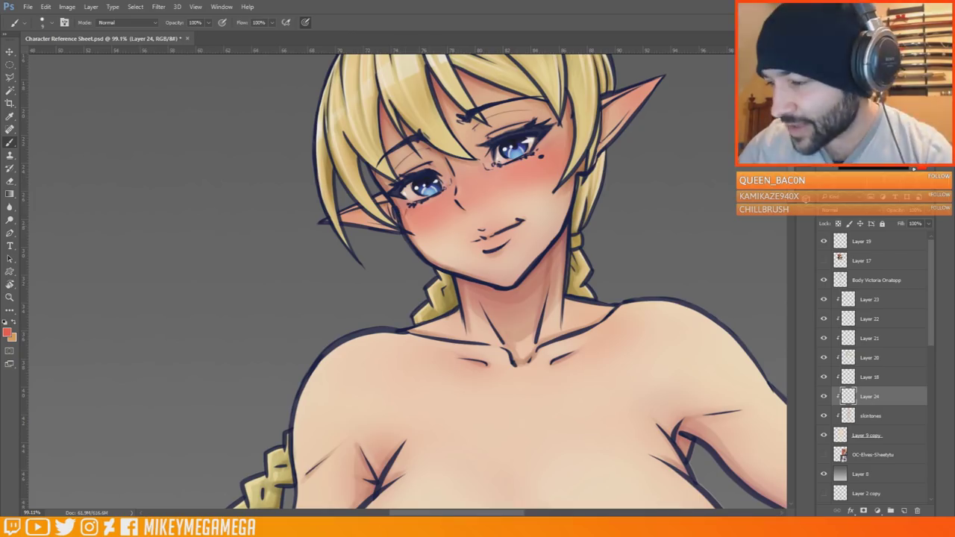
- Draw fine slanted red blush lines across both cheeks on Layer 24 with a small brush
scroll(643, 166, up, 4)
right_click(389, 190)
click(440, 214)
key(Return)
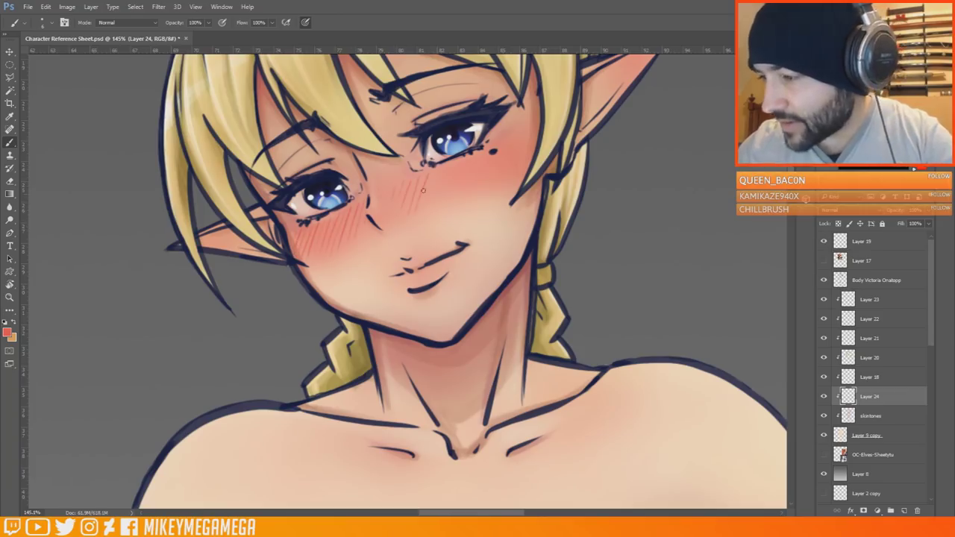
scroll(499, 432, down, 4)
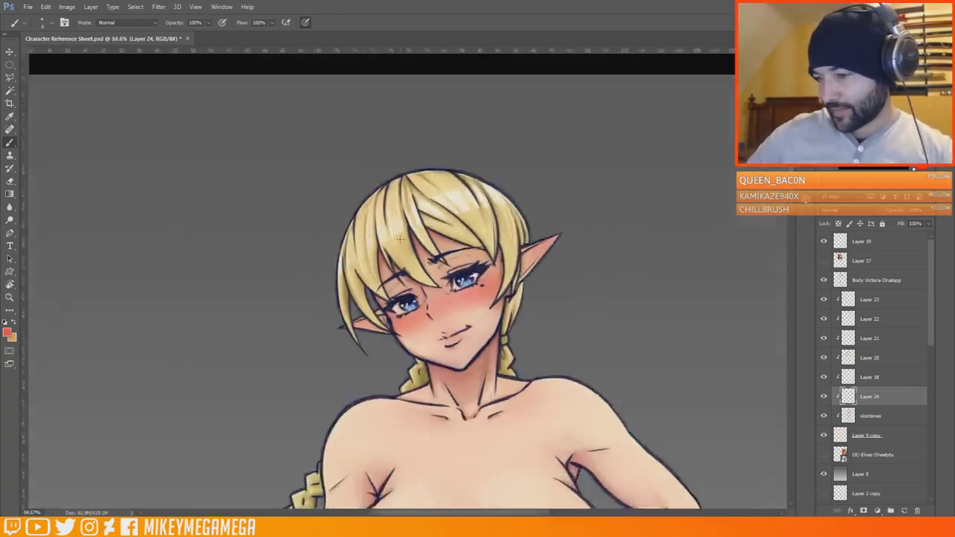
- Tint the lips reddish pink on the skintones layer with a small soft brush
scroll(440, 328, up, 4)
click(8, 332)
click(471, 299)
click(869, 415)
right_click(496, 365)
click(562, 390)
click(545, 412)
click(222, 23)
mouse_move(478, 367)
mouse_down()
mouse_move(516, 347)
mouse_move(505, 356)
mouse_up()
- Pick a lighter pink and set the brush to a small size at 82% opacity for refining the lips
click(7, 333)
click(325, 315)
click(471, 299)
right_click(485, 357)
click(539, 382)
key(8)
key(2)
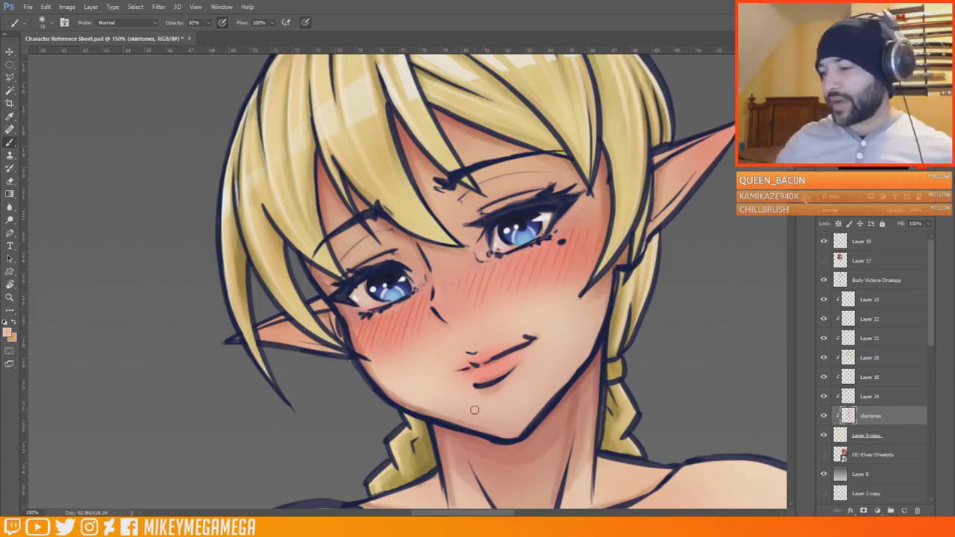
- Set up a larger soft brush at low opacity for gentle skin tinting on the face
scroll(474, 410, up, 4)
scroll(614, 268, down, 6)
right_click(553, 231)
click(616, 256)
click(208, 22)
click(176, 35)
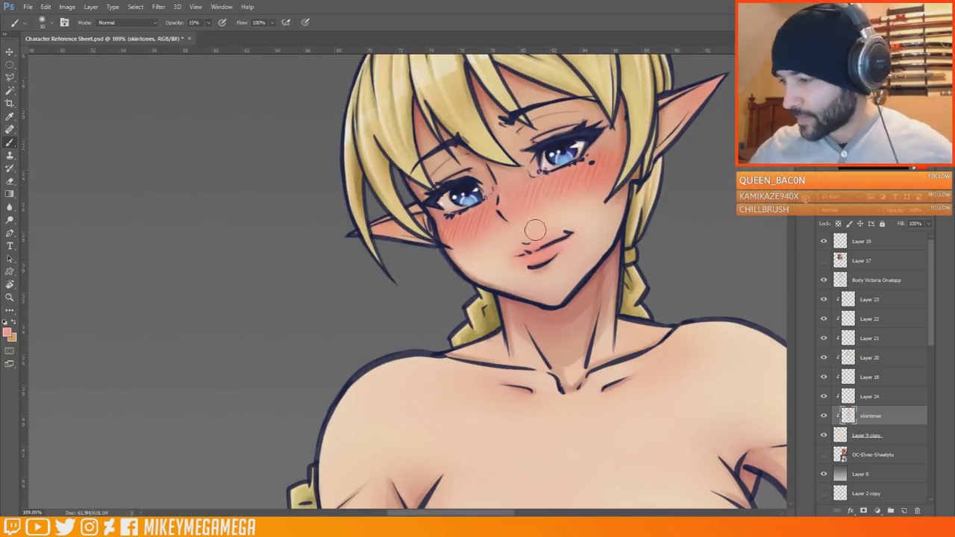
- Duplicate the Body Victoria Onatopp line art layer
scroll(597, 206, down, 5)
click(884, 277)
key(ctrl+j)
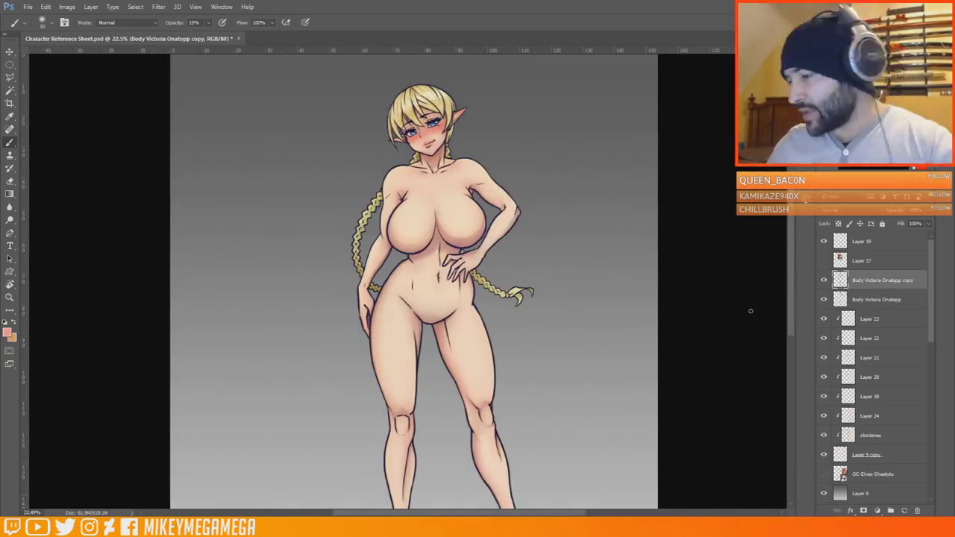
- Shift the duplicated line art to a reddish brown hue with Hue/Saturation
scroll(464, 238, up, 3)
key(ctrl+u)
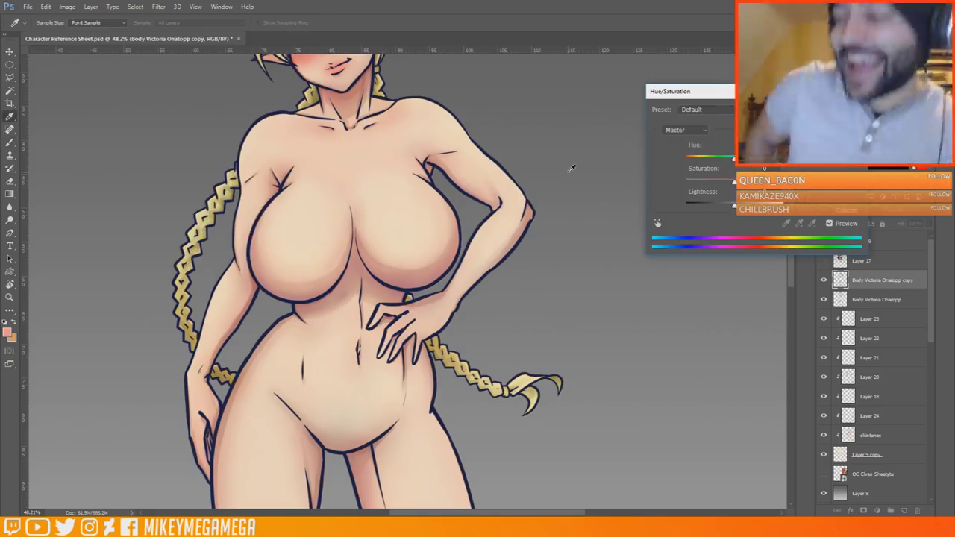
scroll(500, 297, down, 3)
scroll(374, 192, up, 4)
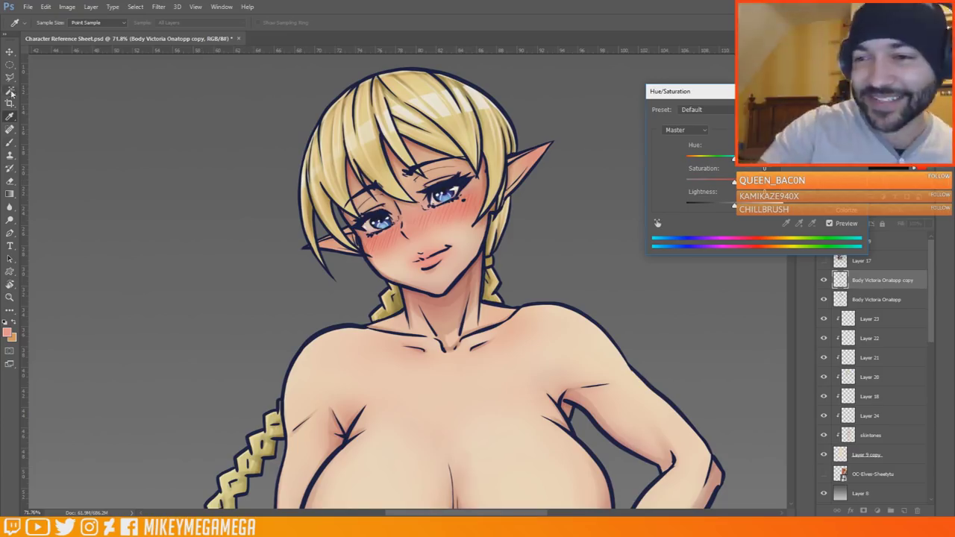
drag(734, 159, 775, 170)
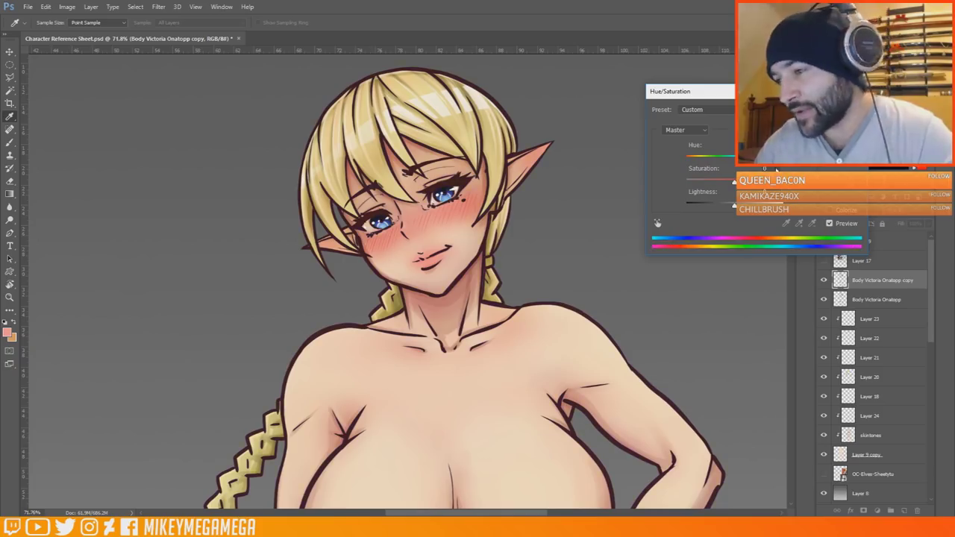
key(Return)
key(b)
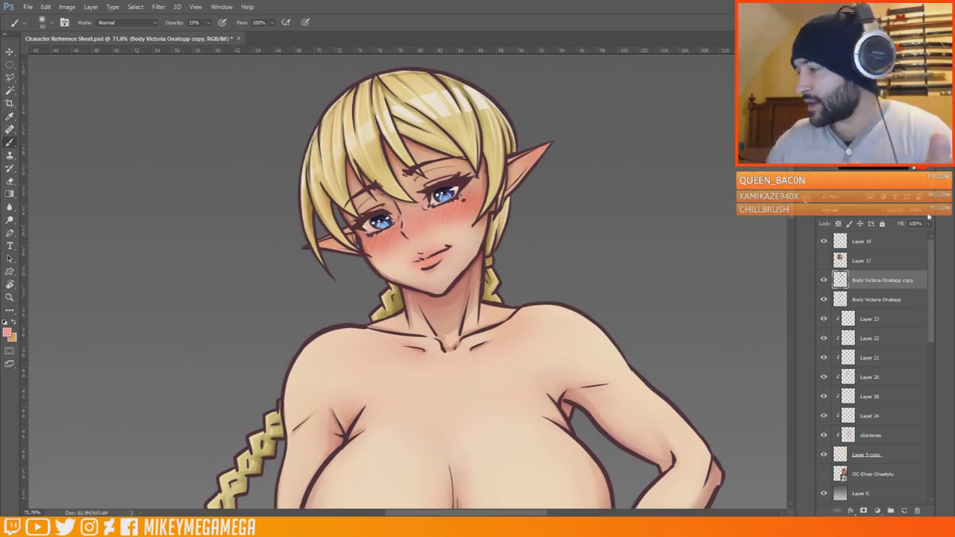
- Apply a Lens Blur with a slightly reduced radius to the duplicated line art
click(158, 7)
mouse_move(188, 117)
click(117, 165)
drag(636, 177, 632, 177)
click(643, 30)
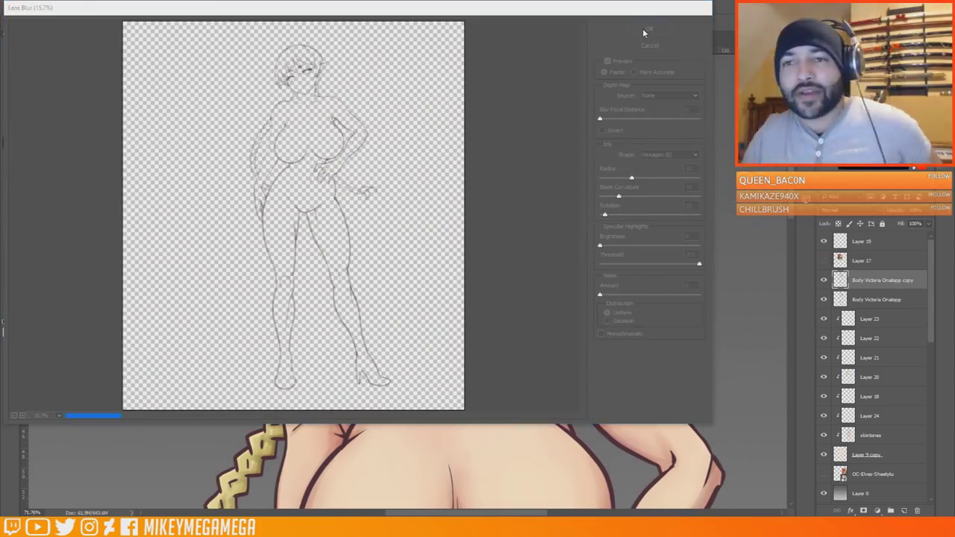
click(645, 29)
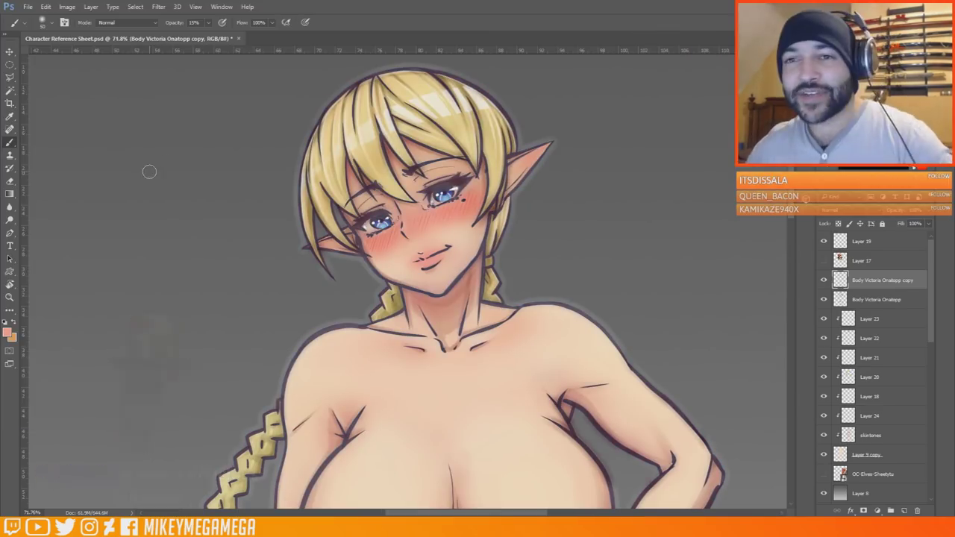
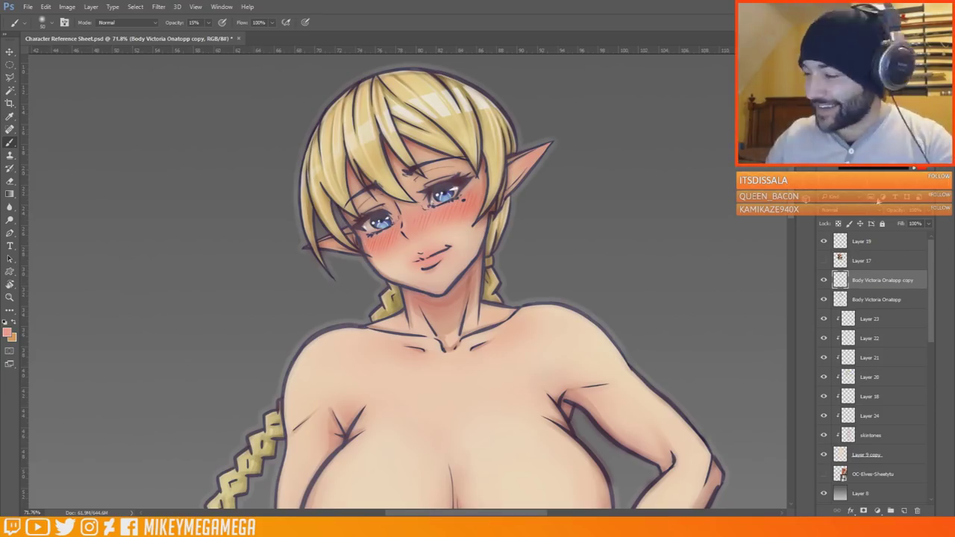
- Place the blurred line art copy below the original line art and clip it to the colour layers in Color Burn mode
key(ctrl+bracketleft)
right_click(858, 299)
click(891, 244)
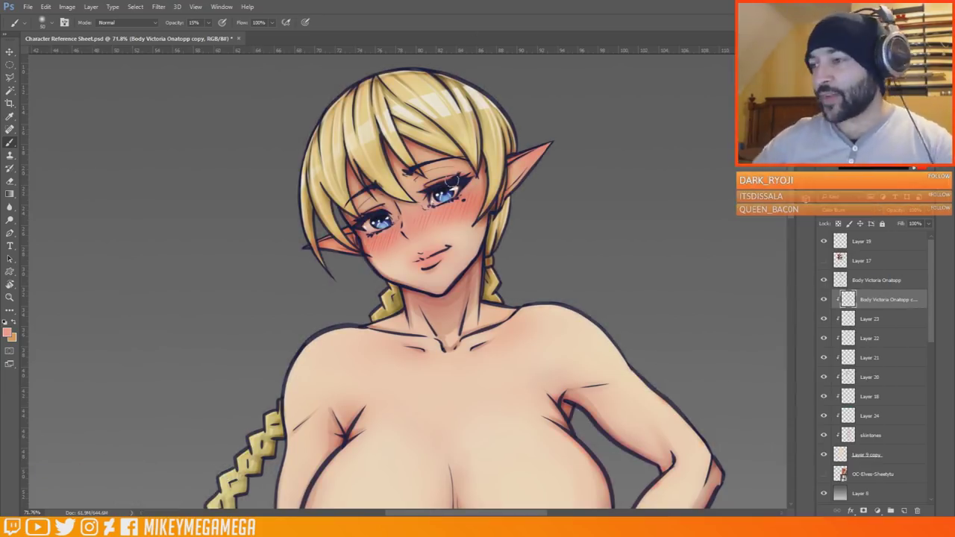
- Adjust the opacity of the blurred line art copy and check the effect on the whole figure and the face
key(ctrl+minus)
key(ctrl+minus)
key(ctrl+minus)
scroll(537, 169, up, 3)
click(928, 211)
mouse_move(910, 224)
mouse_down()
mouse_move(899, 225)
mouse_move(929, 226)
mouse_up()
click(880, 279)
click(928, 210)
scroll(531, 247, down, 10)
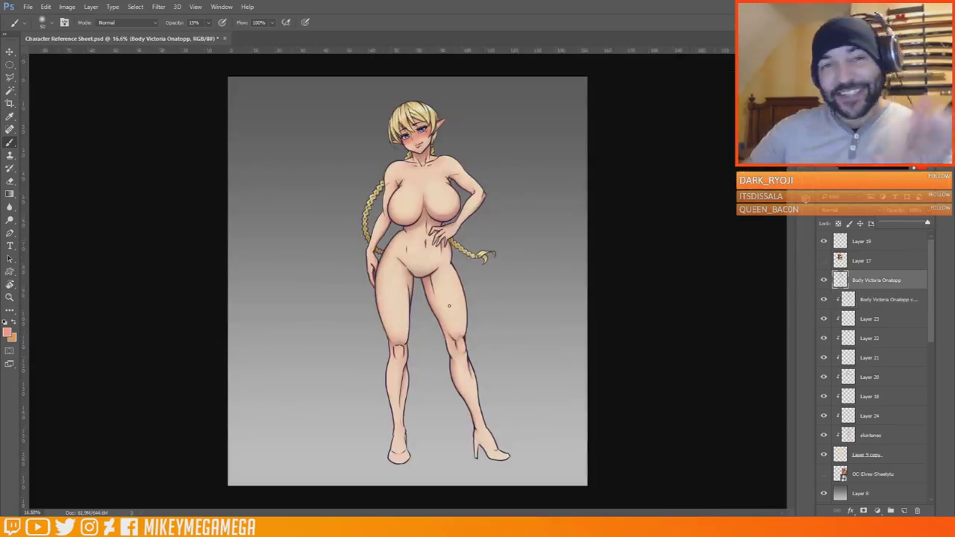
scroll(409, 134, up, 15)
- Compare the hair with Layer 20 hidden and shown, and pick a near-white colour for painting on Layer 19
click(866, 321)
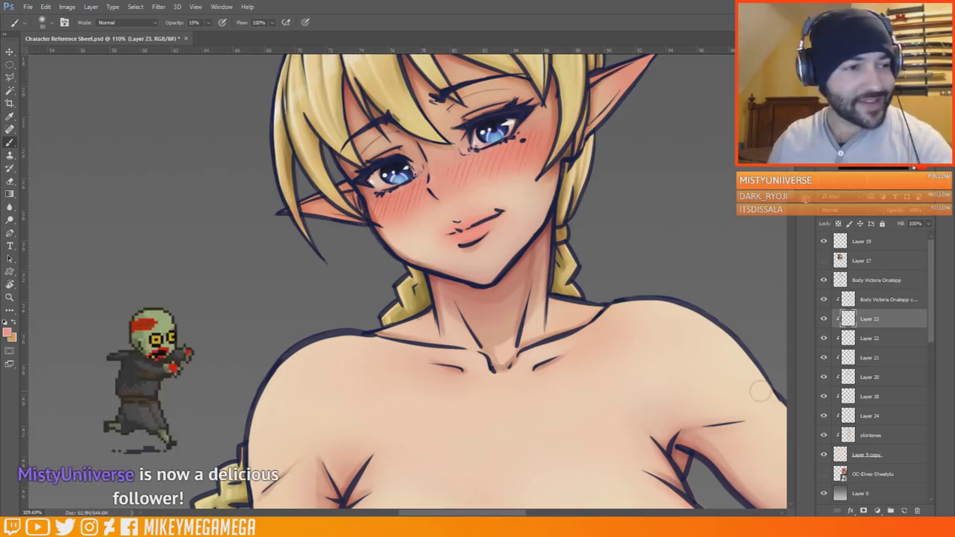
click(823, 378)
click(824, 378)
click(858, 241)
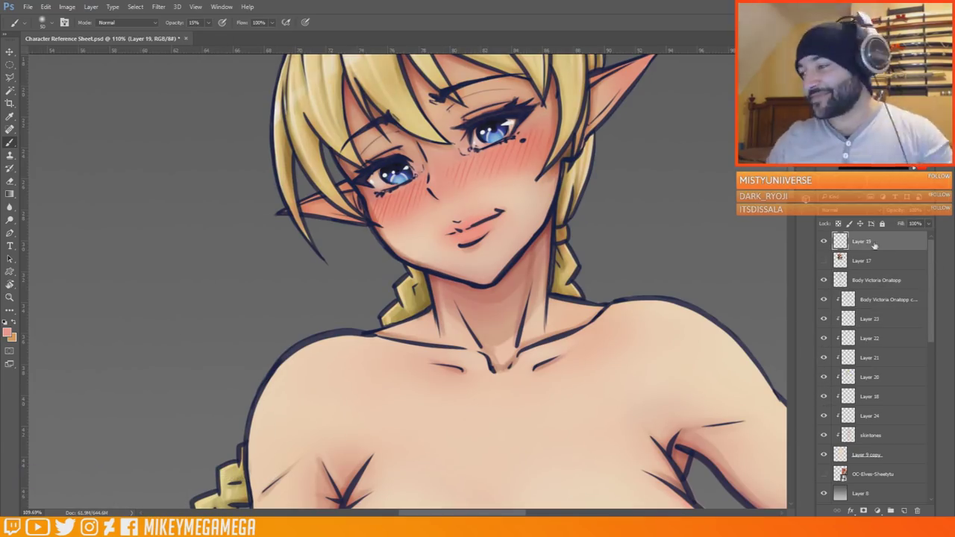
click(6, 332)
click(247, 306)
click(471, 300)
- Lasso thin glints beneath both eyes on Layer 19 and fill them with soft white
key(l)
scroll(502, 159, up, 5)
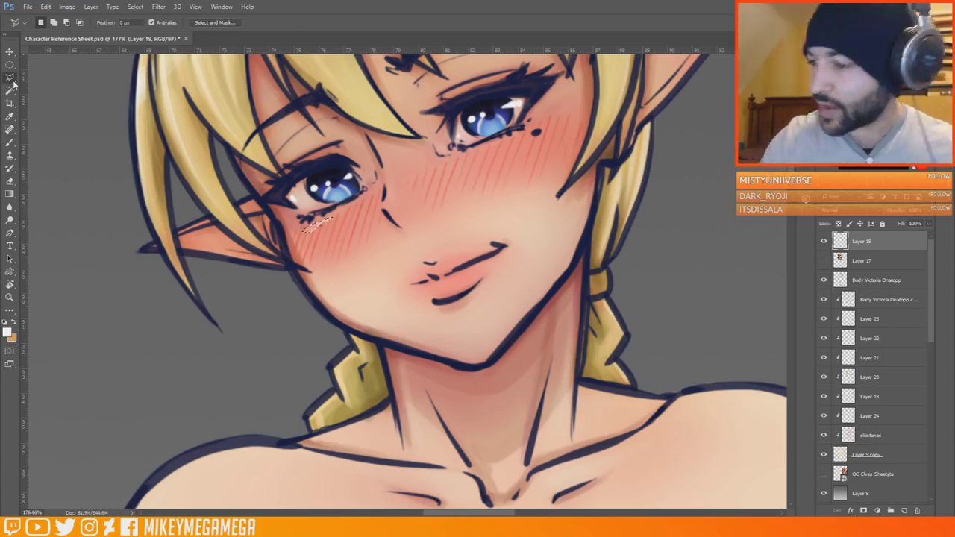
click(497, 143)
key(e)
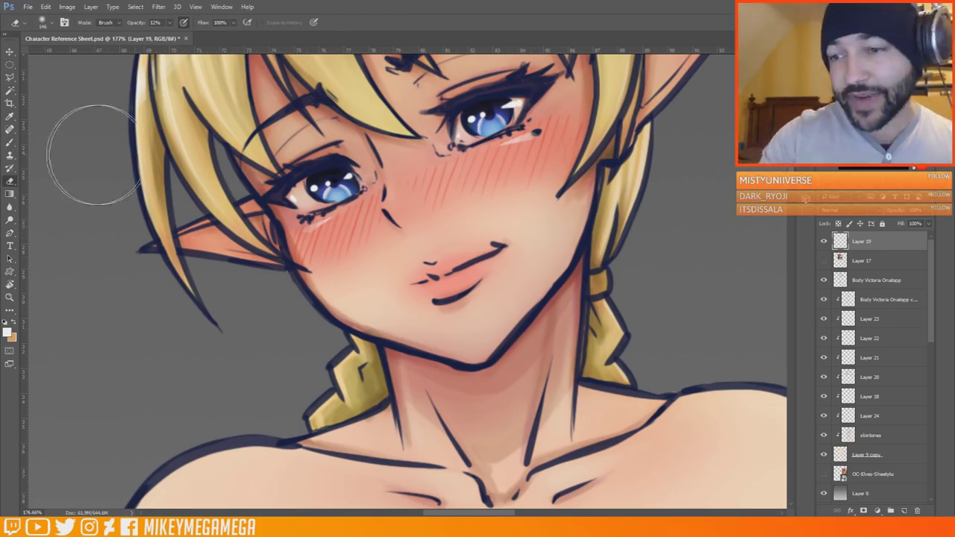
- Set the eraser to a small size at 100% opacity and clean up the blurred line art copy around the eyes
right_click(213, 136)
click(889, 337)
click(889, 356)
click(893, 299)
right_click(319, 190)
drag(376, 214, 372, 213)
click(309, 196)
click(170, 23)
drag(170, 36, 218, 36)
right_click(314, 184)
click(337, 252)
click(300, 187)
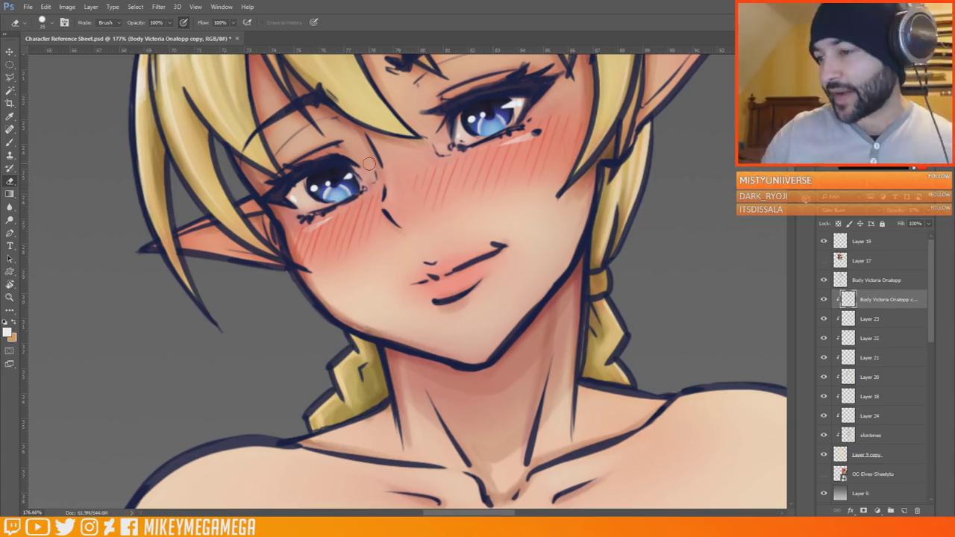
- Lasso a thin highlight beside the nose line on Layer 19 and brush it in soft white at 15% opacity
key(l)
click(892, 244)
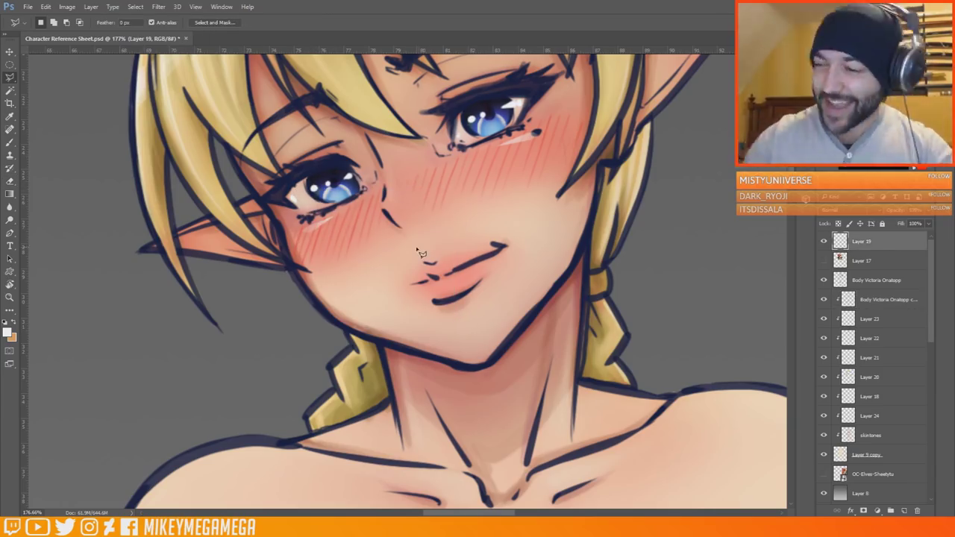
key(ctrl+d)
key(b)
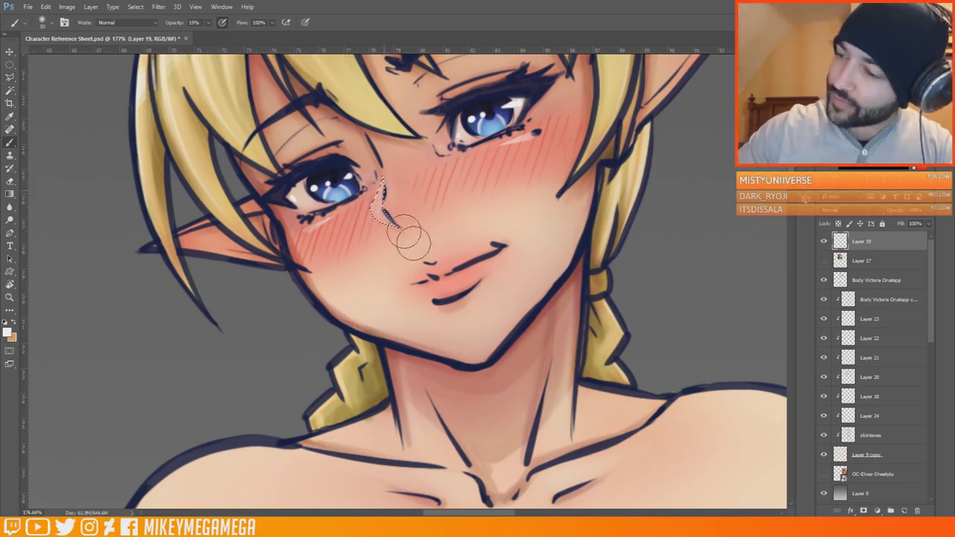
key(l)
scroll(523, 238, down, 7)
scroll(520, 217, up, 4)
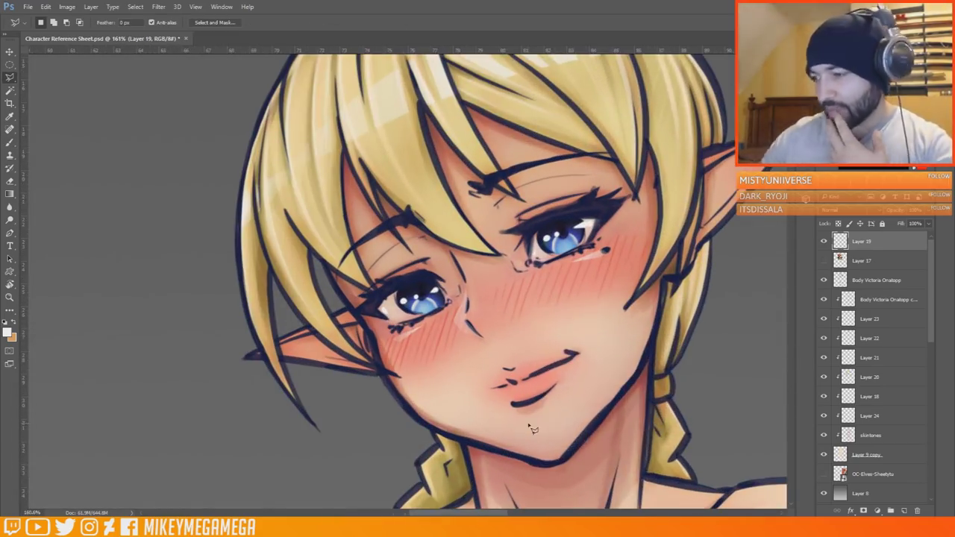
- Paint a small white highlight on the lower lip with a small brush at 100% opacity
key(b)
right_click(537, 335)
key(Escape)
key(bracketleft)
key(bracketleft)
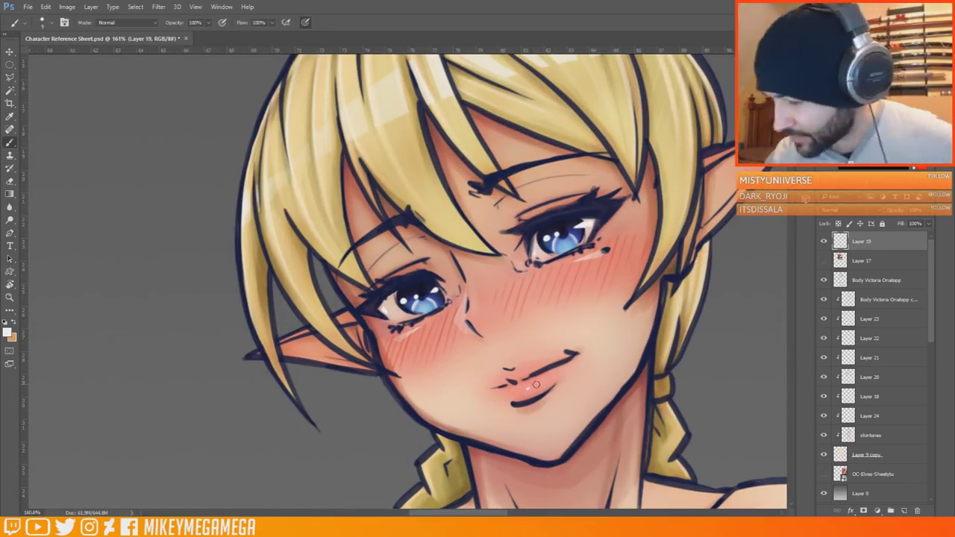
scroll(661, 276, down, 5)
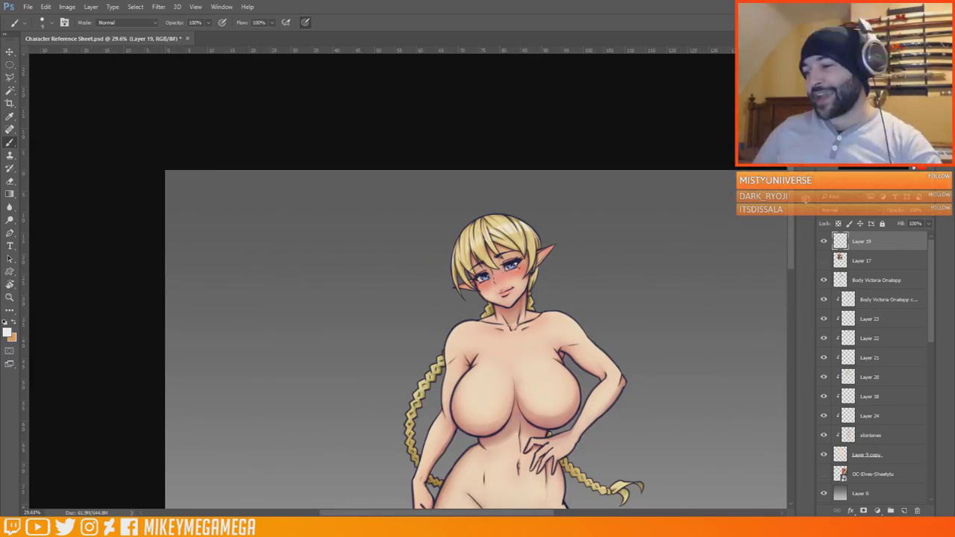
- Compare the figure with Layer 21 hidden and shown, and merge Layer 21 with Layer 20
scroll(575, 226, up, 6)
click(824, 358)
click(824, 359)
click(887, 374)
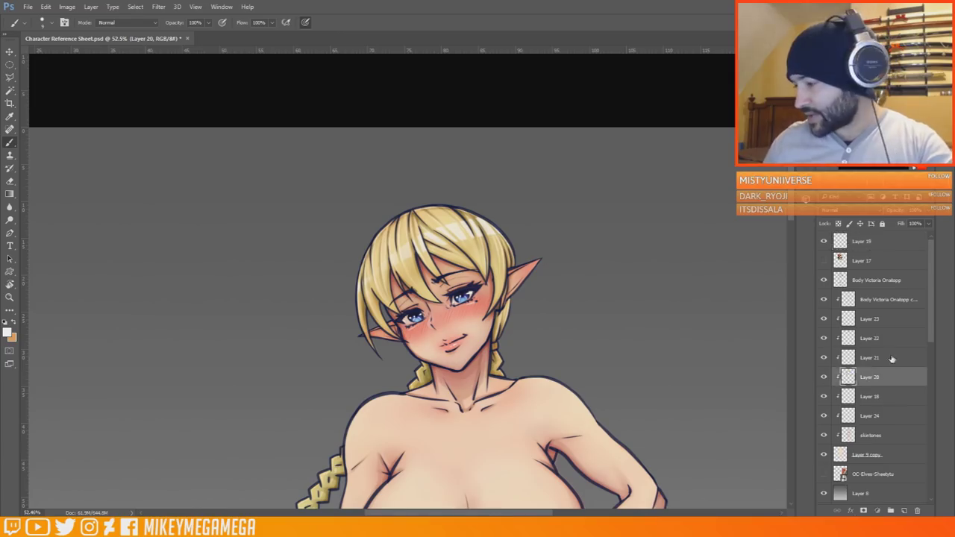
right_click(891, 360)
click(855, 414)
- Apply an image adjustment to the merged Layer 20 and inspect the face
click(67, 7)
mouse_move(84, 31)
click(209, 82)
drag(727, 186, 733, 184)
key(Return)
scroll(306, 359, up, 2)
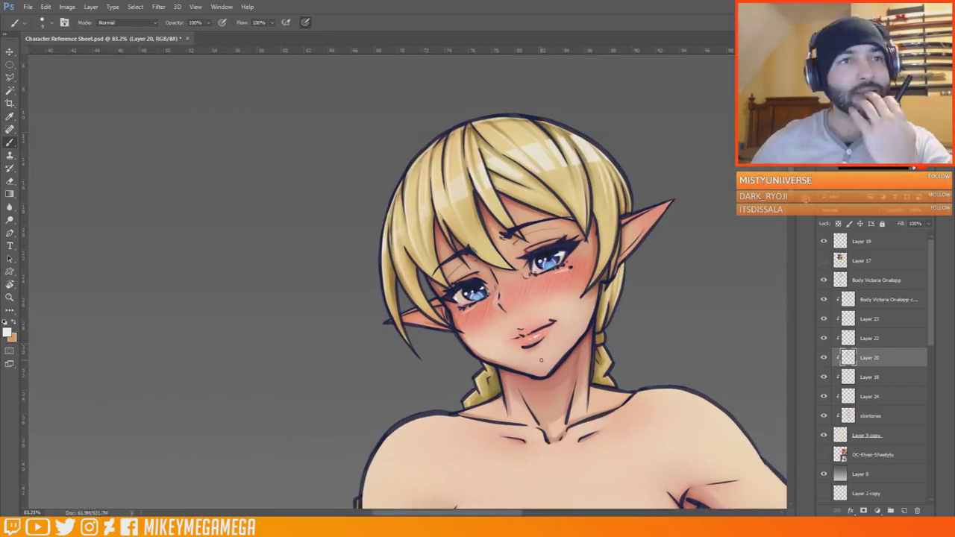
- Set a larger soft brush with 0% hardness for Layer 20 and check the figure
click(11, 143)
right_click(476, 250)
drag(554, 277, 549, 278)
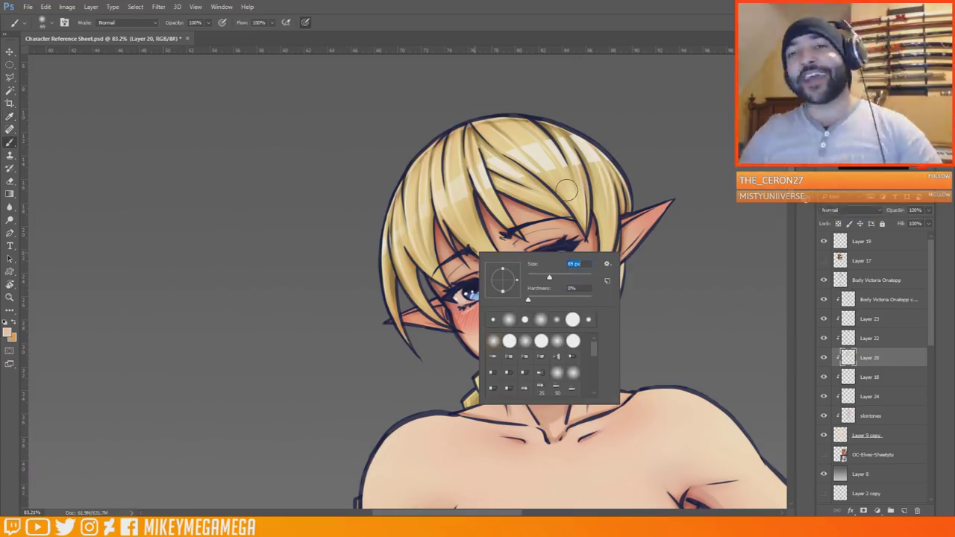
key(Return)
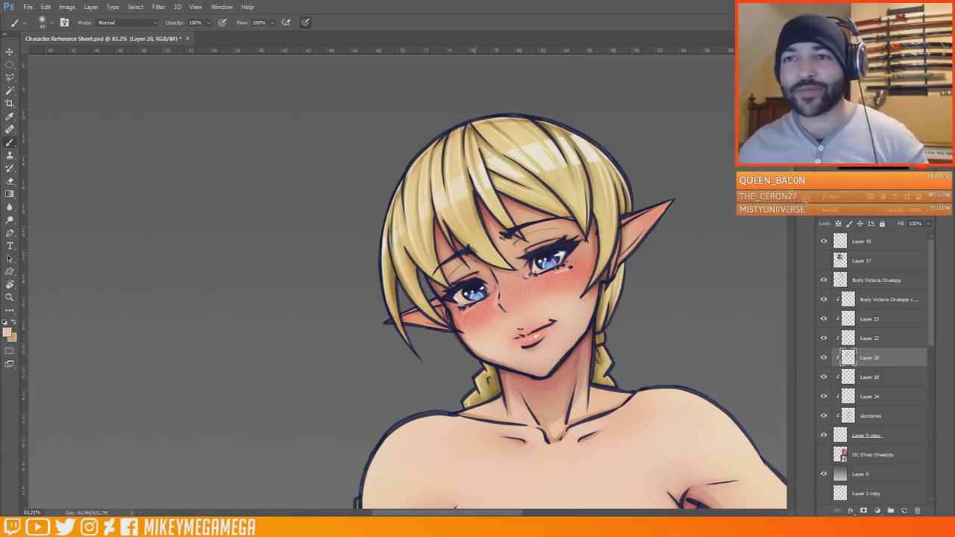
scroll(514, 373, down, 4)
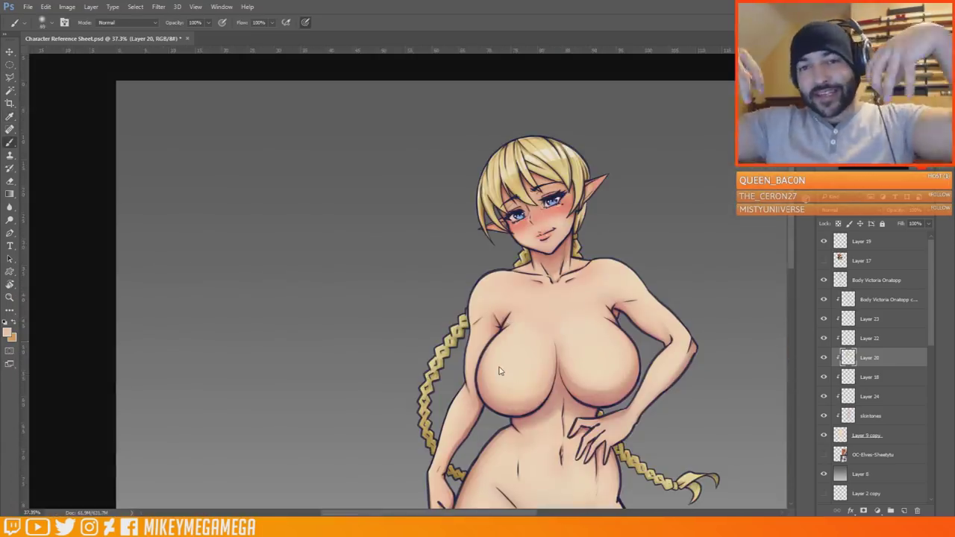
scroll(452, 343, down, 4)
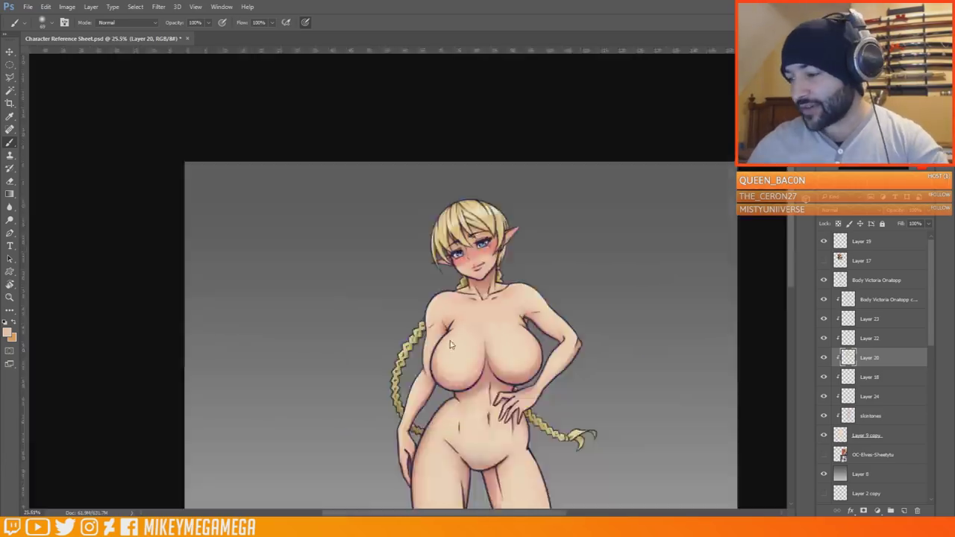
- Pick a dark navy and paint the hair ties of both braids on Layer 20 with the Pencil tool
scroll(492, 388, up, 10)
drag(492, 246, 486, 448)
click(8, 333)
click(349, 411)
click(471, 299)
right_click(10, 142)
click(47, 152)
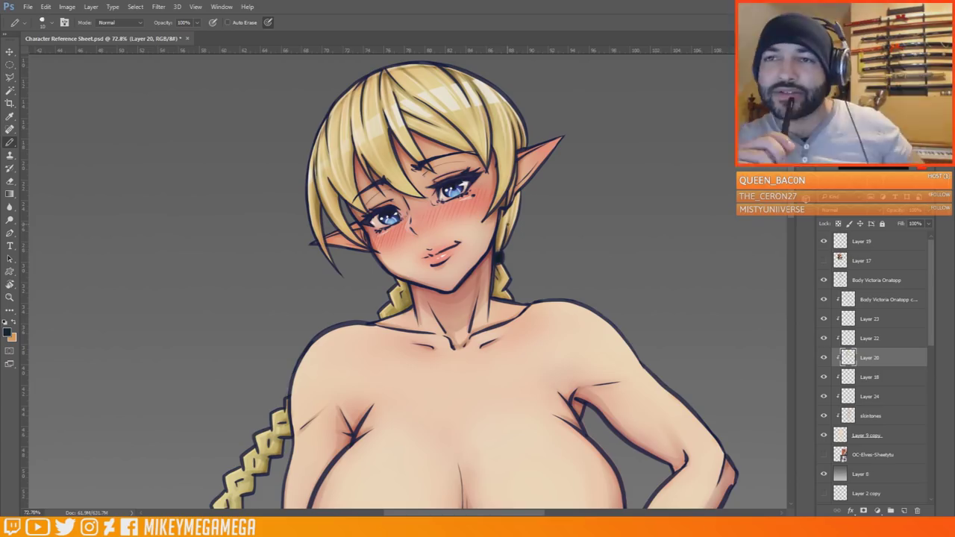
scroll(407, 276, down, 5)
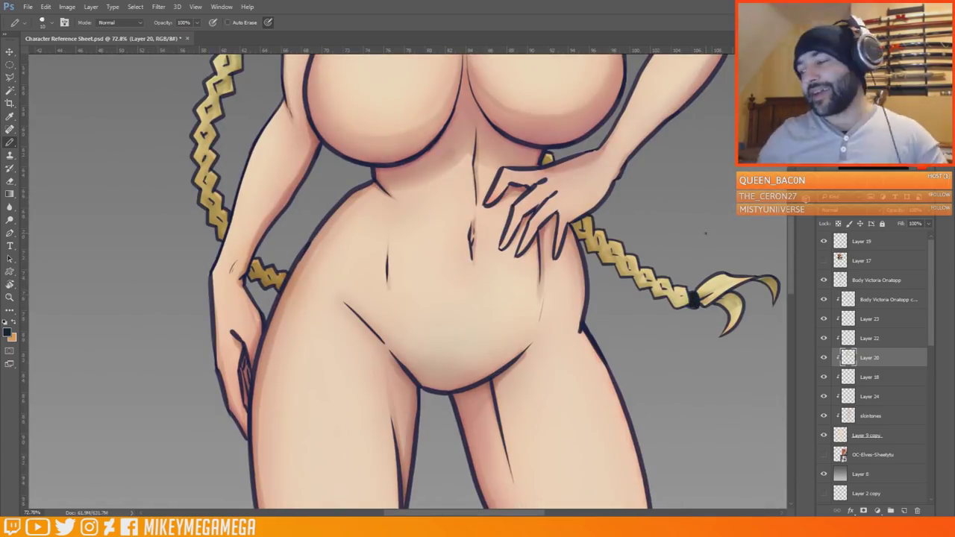
scroll(331, 313, down, 3)
scroll(331, 313, up, 4)
- Try a light skin tone on the skintones layer at 21% brush opacity, and undo back to before the layer merge
key(b)
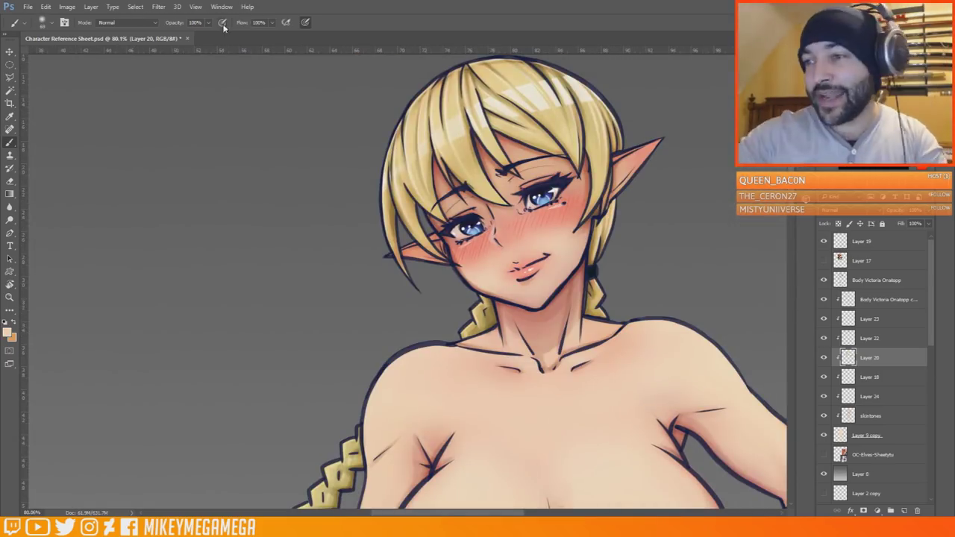
click(873, 416)
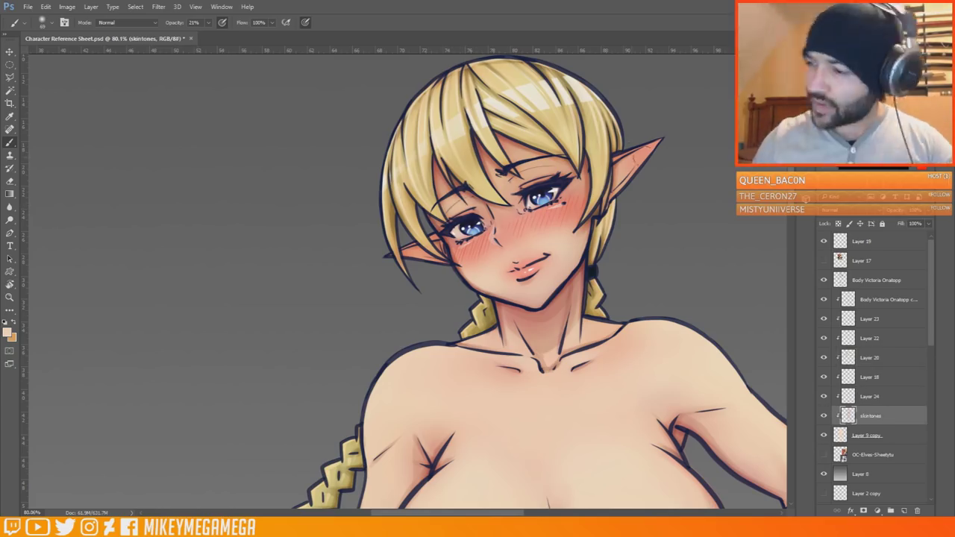
key(ctrl+z)
- Add faint skin-toned touch-ups to the face on Layer 19 with a small brush at 21% opacity
right_click(457, 210)
click(516, 230)
key(Return)
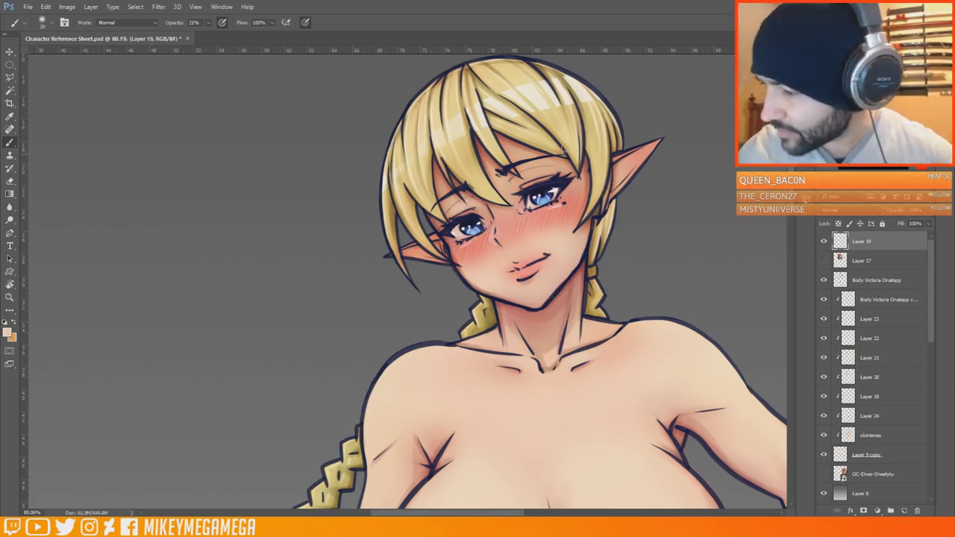
scroll(495, 202, up, 4)
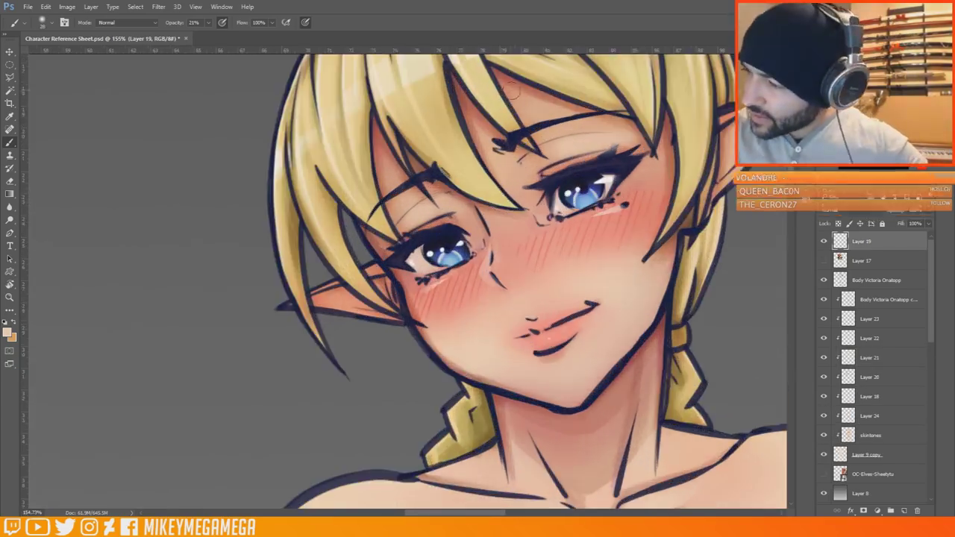
right_click(566, 114)
click(618, 139)
key(Return)
scroll(484, 243, down, 6)
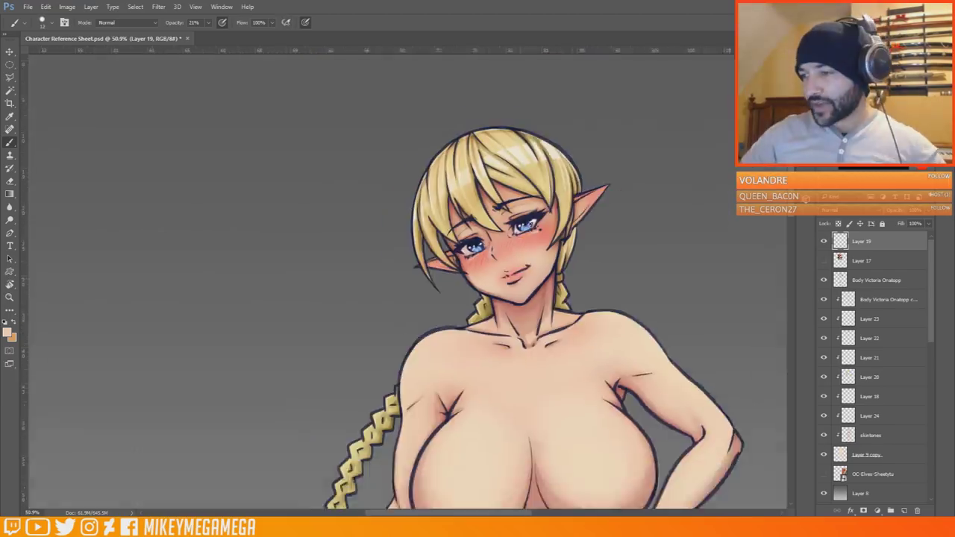
- Brush soft skin colour around the pointed ear on Layer 24 at 21% opacity
scroll(533, 141, up, 3)
click(869, 415)
right_click(609, 252)
click(672, 275)
key(Escape)
scroll(657, 253, down, 2)
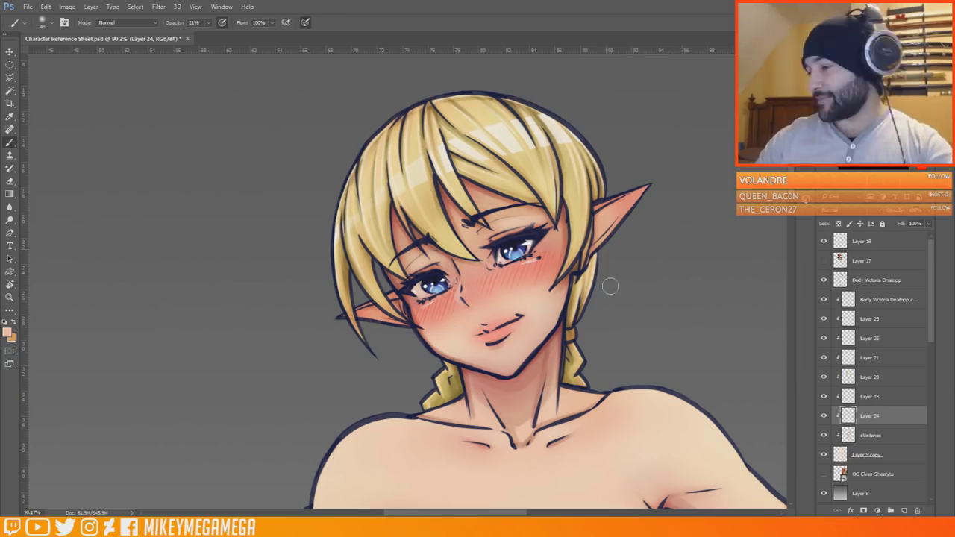
- Pick a pink and softly tint the tip of the pointed ear on Layer 18 at 21% brush opacity
click(869, 397)
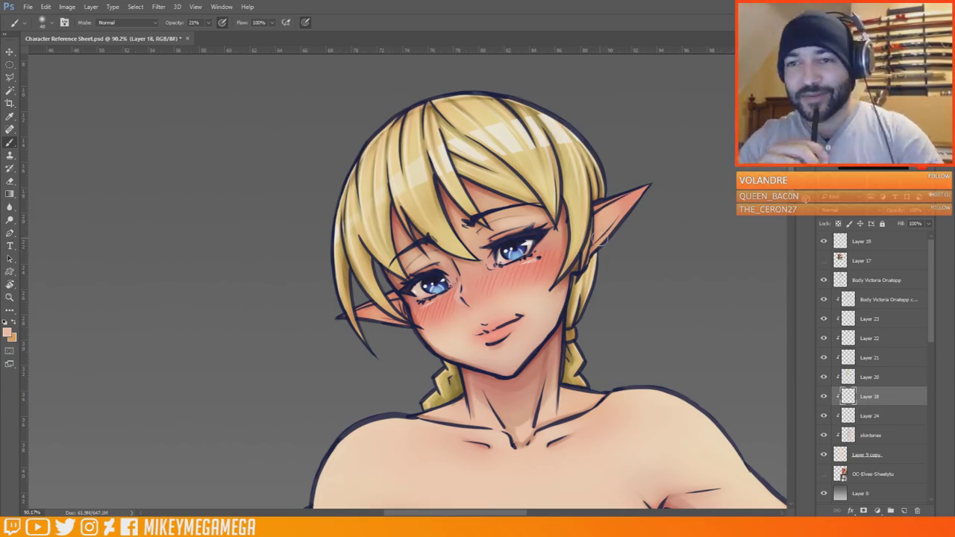
click(6, 332)
click(291, 311)
click(463, 300)
right_click(631, 185)
click(707, 209)
click(305, 23)
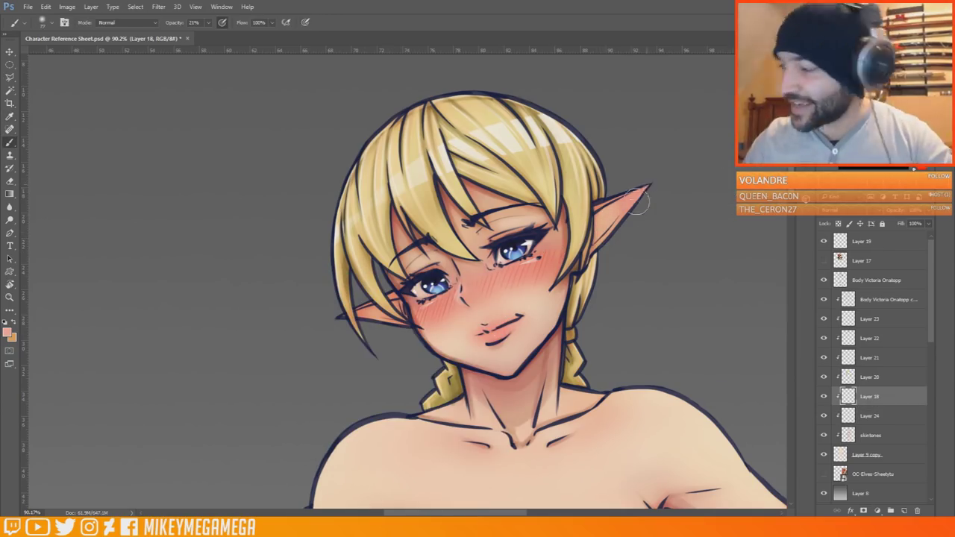
- Brush soft pink blush over the shoulders and collarbones on Layer 18 and check the whole figure
scroll(554, 249, down, 5)
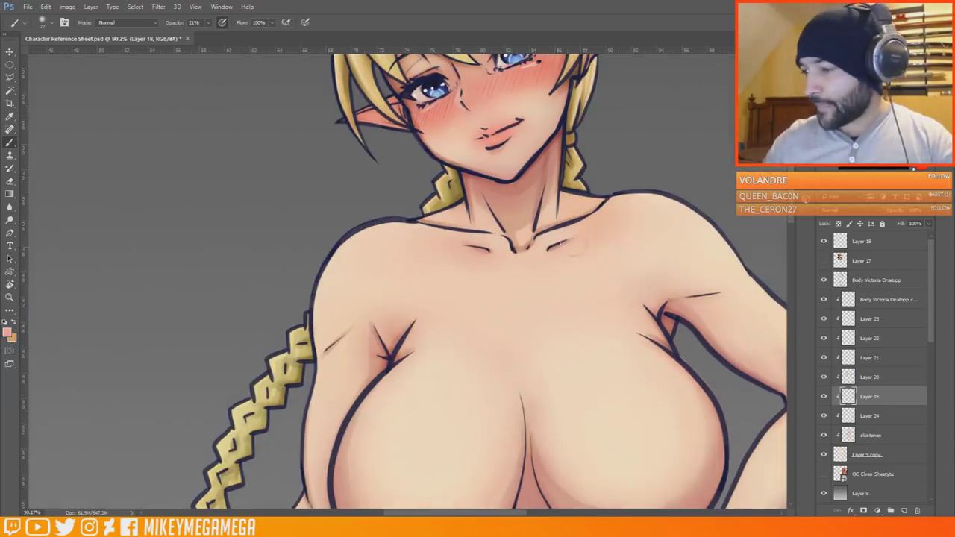
key(ctrl+0)
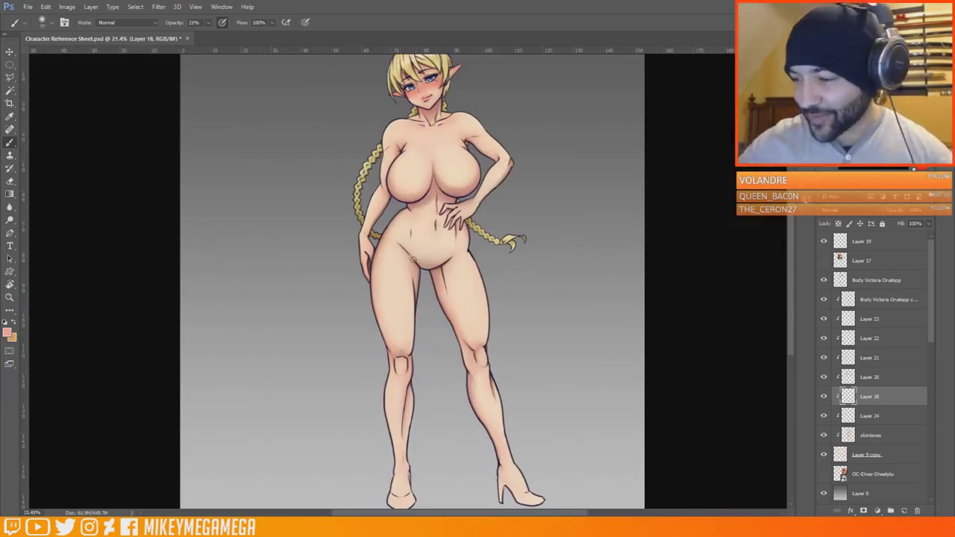
scroll(422, 188, up, 9)
scroll(422, 189, up, 7)
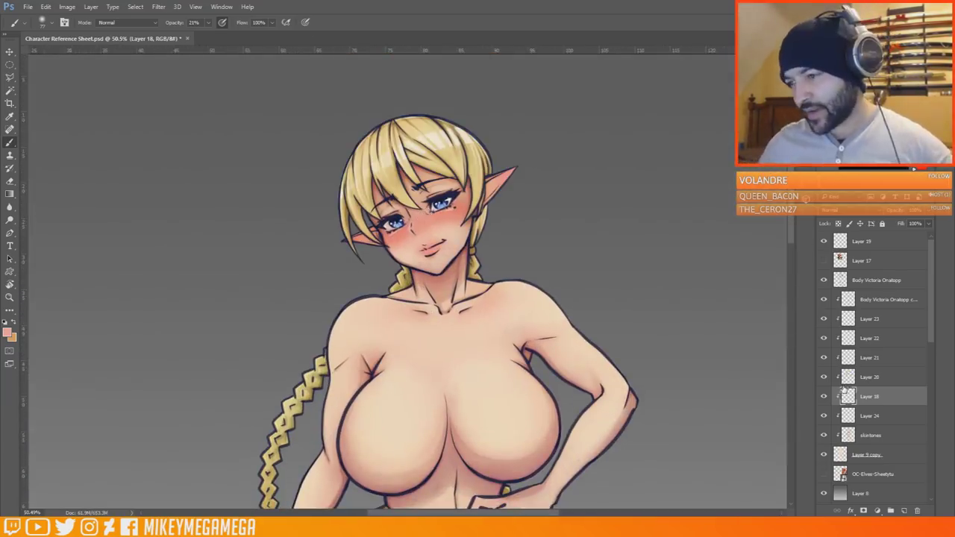
drag(477, 366, 425, 179)
key(ctrl+0)
drag(414, 144, 467, 149)
- Make Layer 21 active and pick a dark navy foreground colour for the hair ties
click(850, 376)
click(888, 358)
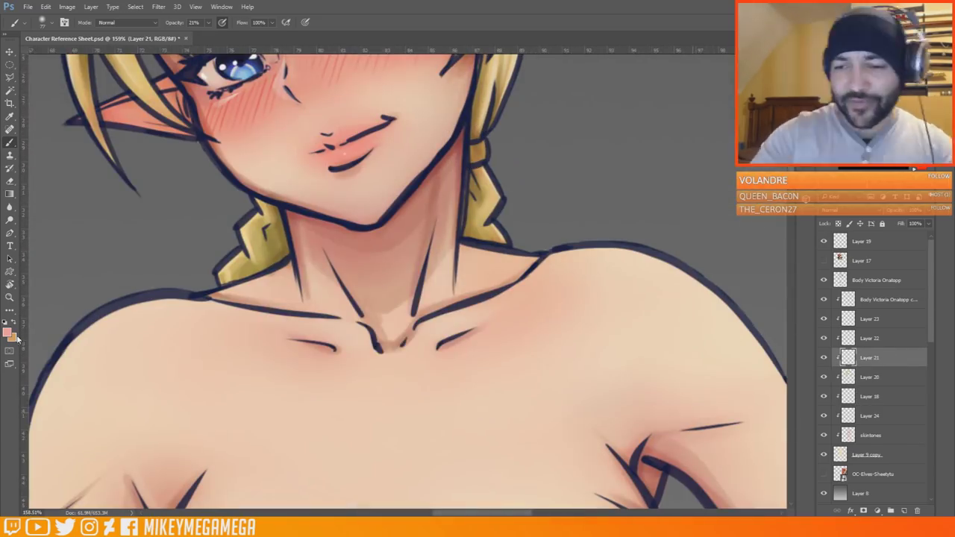
click(8, 333)
click(383, 371)
click(362, 415)
click(383, 355)
click(361, 404)
key(Return)
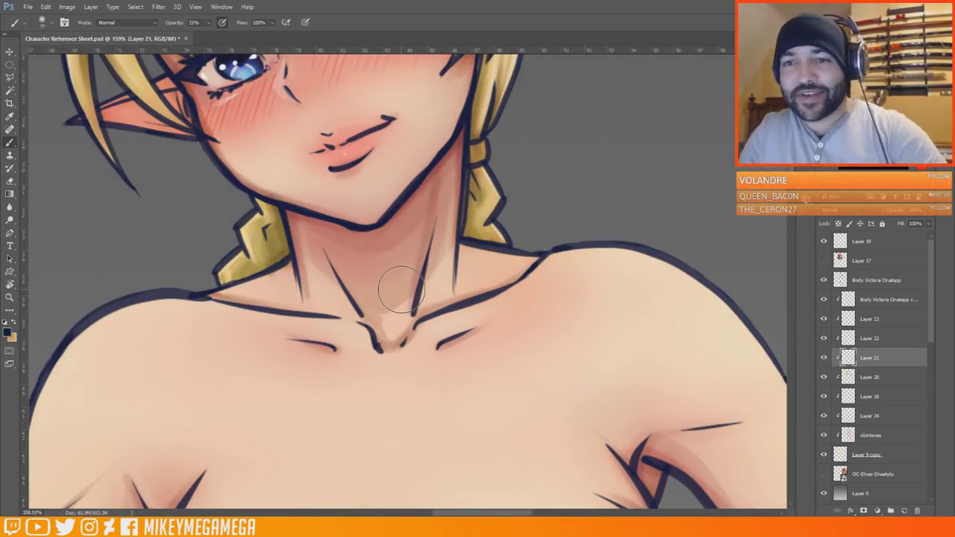
- Paint the hair ties on both braids dark navy on Layer 21 with the Pencil tool
key(shift+b)
drag(440, 291, 399, 290)
drag(477, 447, 343, 90)
mouse_move(422, 252)
mouse_down()
mouse_move(444, 248)
mouse_move(431, 269)
mouse_up()
scroll(447, 238, down, 10)
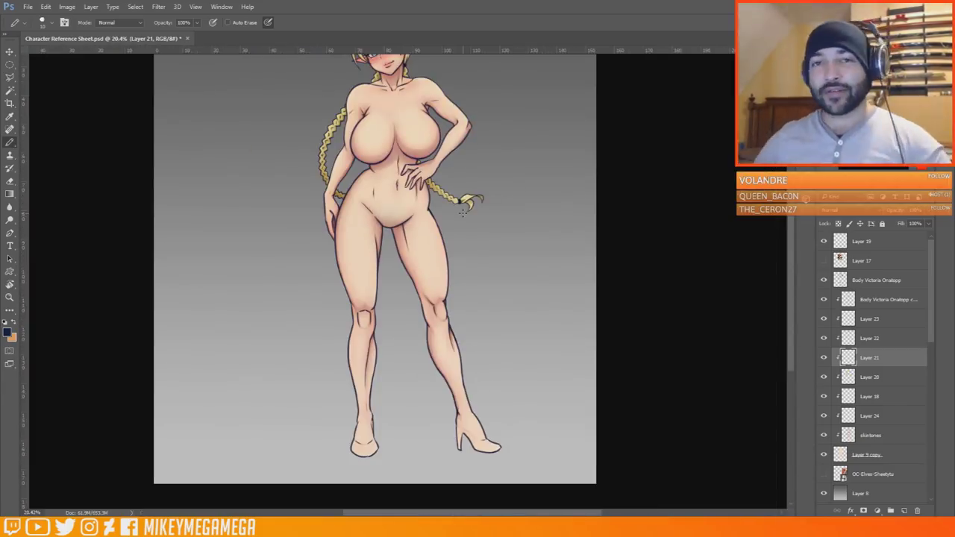
scroll(389, 134, up, 9)
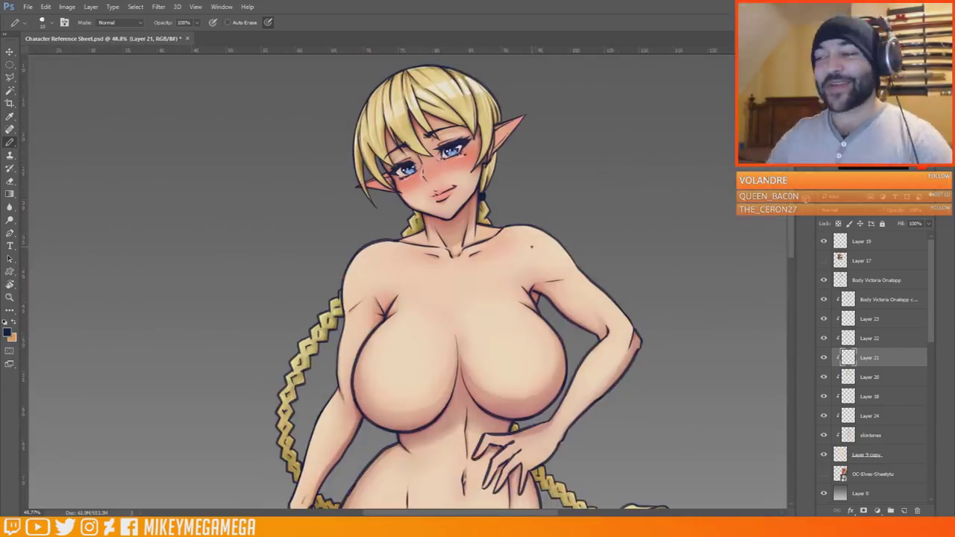
- Return to the Brush tool on Layer 19 with a smaller tip and a near-white colour for the lip highlight
click(884, 241)
right_click(9, 141)
click(41, 142)
right_click(439, 161)
drag(513, 191, 496, 191)
click(431, 188)
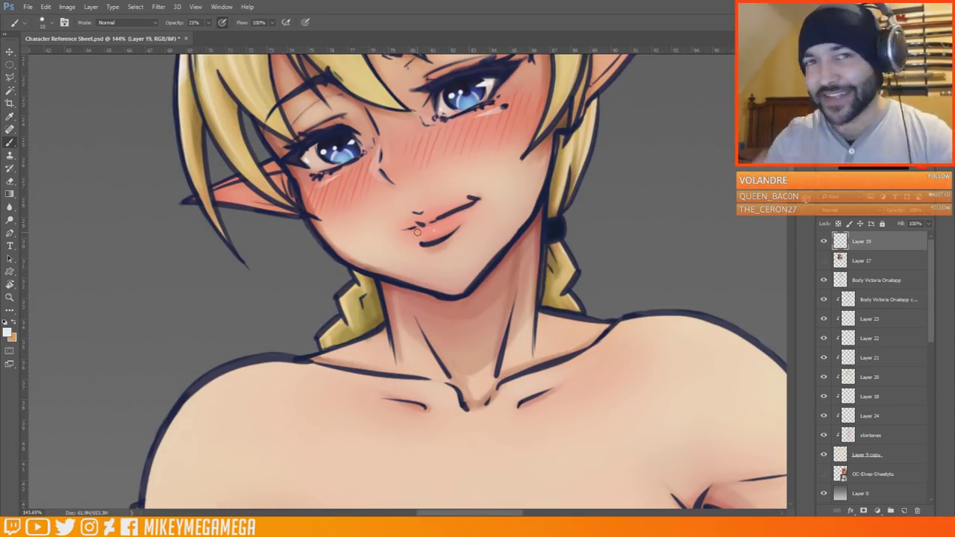
scroll(457, 176, up, 3)
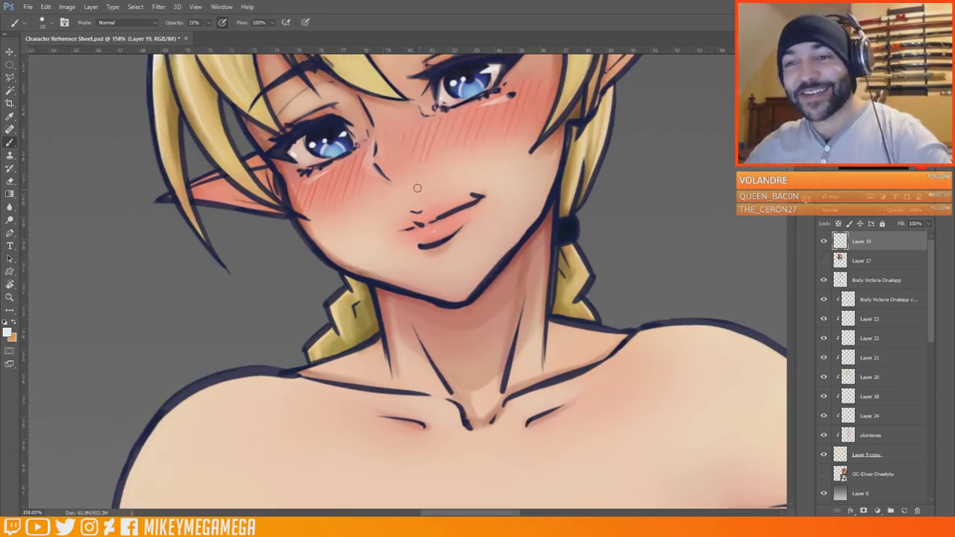
- Paint bright white glints on the lower lip at 100% brush opacity with pressure-controlled size
right_click(421, 238)
click(208, 22)
drag(208, 37, 250, 38)
click(305, 23)
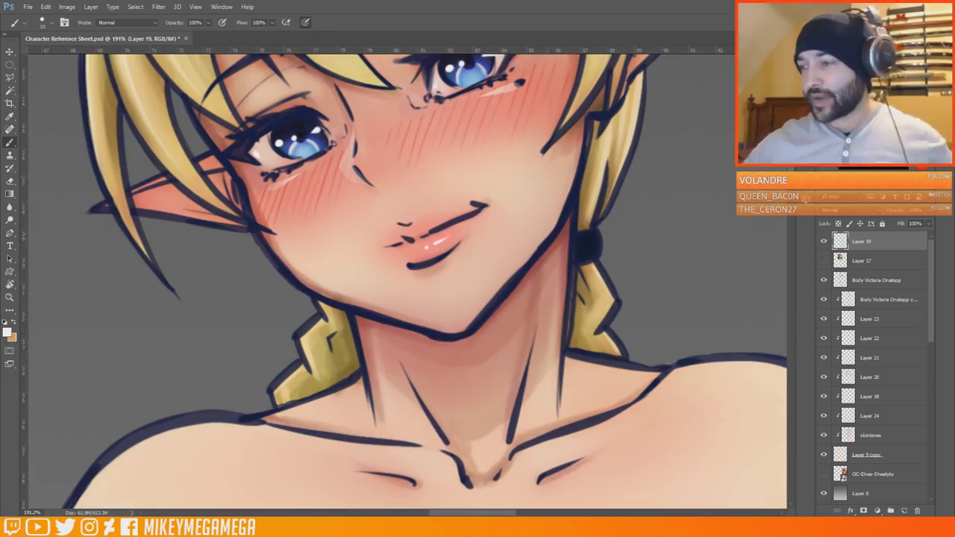
scroll(442, 148, down, 8)
scroll(442, 148, up, 9)
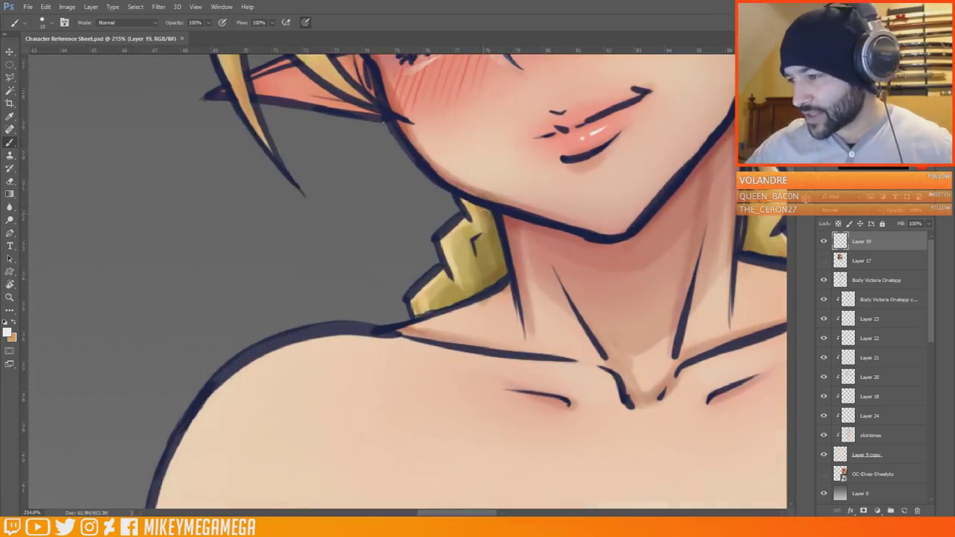
- Compare Layer 20 hidden and shown, and erase excess dark paint around the hair tie on Layer 21
click(823, 377)
click(824, 378)
click(869, 358)
key(e)
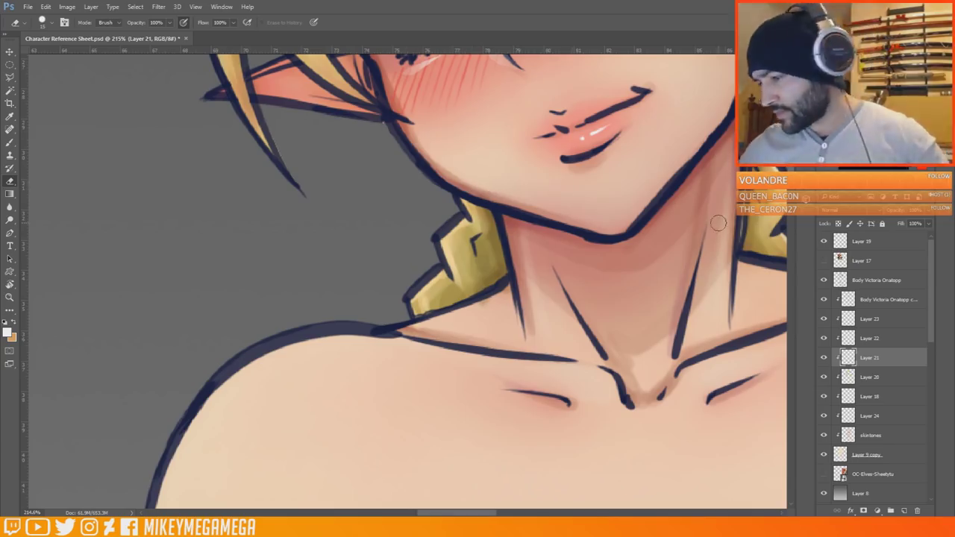
scroll(729, 189, down, 3)
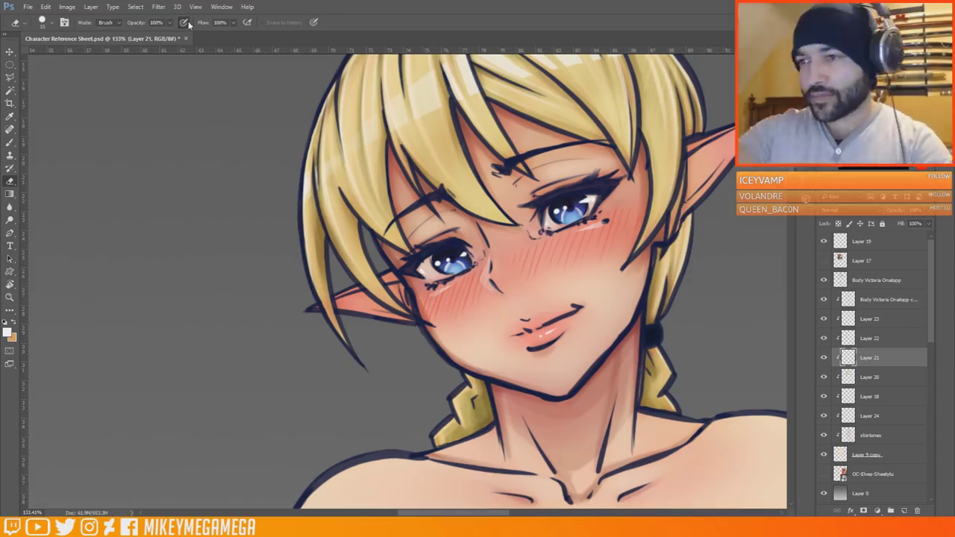
scroll(403, 217, down, 10)
scroll(408, 224, up, 6)
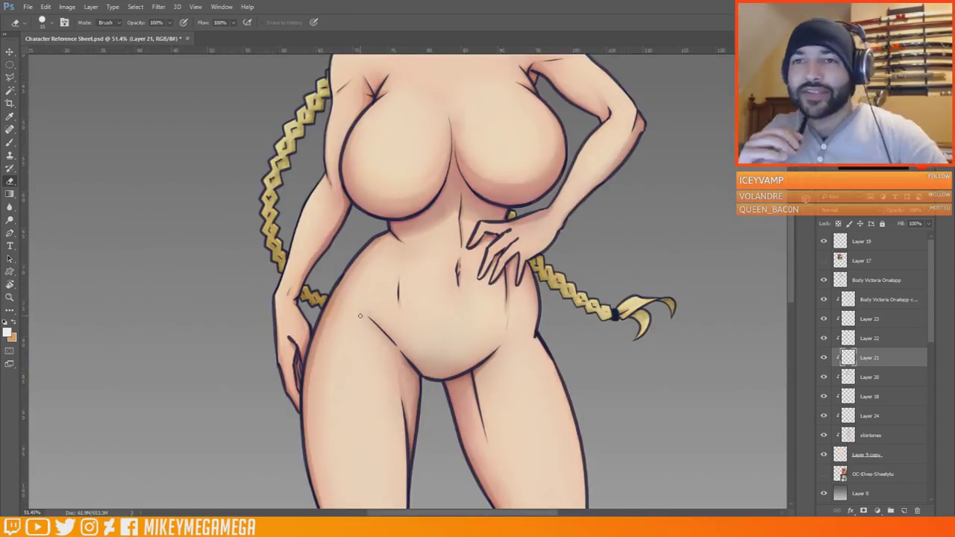
- Compare Layer 20 and Layer 22 hidden and shown around the elf's face and hair
scroll(360, 315, down, 6)
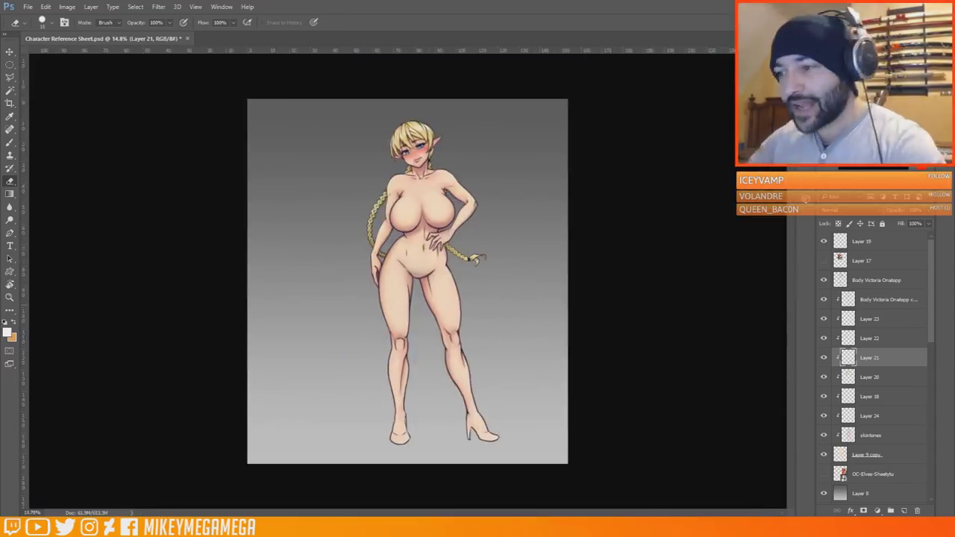
scroll(393, 135, up, 7)
click(824, 378)
click(824, 340)
click(824, 340)
click(824, 340)
click(824, 341)
- Select the area outside the hair from Layer 20 with the Magic Wand, delete it from Layer 22 and deselect
key(w)
click(869, 376)
click(449, 271)
click(871, 340)
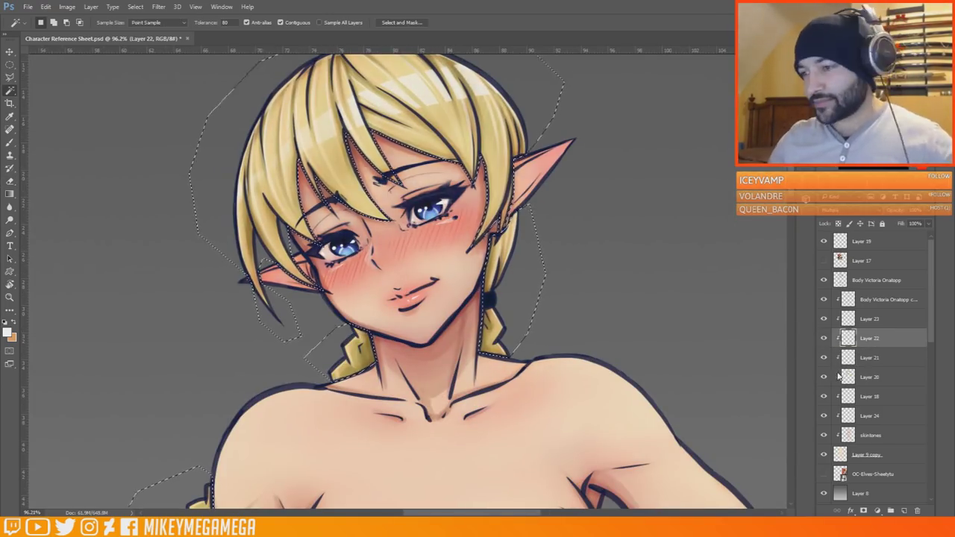
key(Delete)
key(ctrl+d)
key(m)
- Pick a salmon foreground colour and return to the soft Brush at 22% opacity on Layer 24
scroll(477, 168, down, 6)
scroll(448, 157, up, 5)
scroll(448, 157, down, 8)
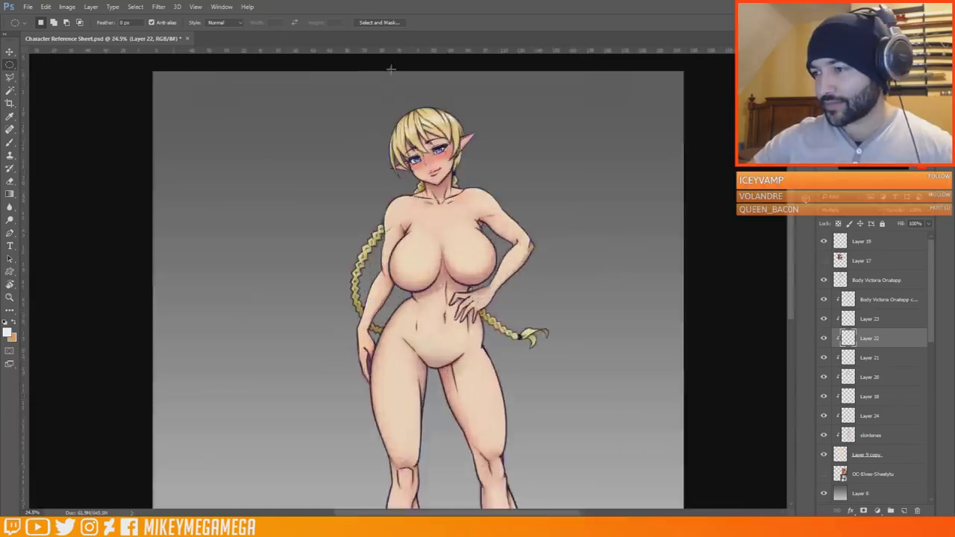
scroll(438, 149, up, 7)
click(6, 332)
click(381, 426)
click(309, 317)
click(477, 306)
key(b)
click(870, 415)
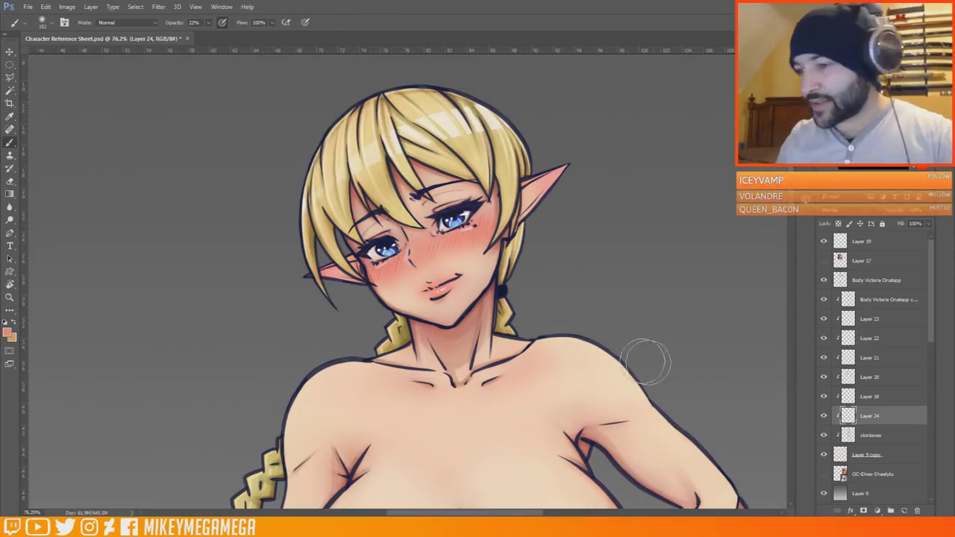
- Fit the whole sheet in view and save the document
click(11, 65)
scroll(165, 219, down, 7)
key(ctrl+0)
key(ctrl+s)
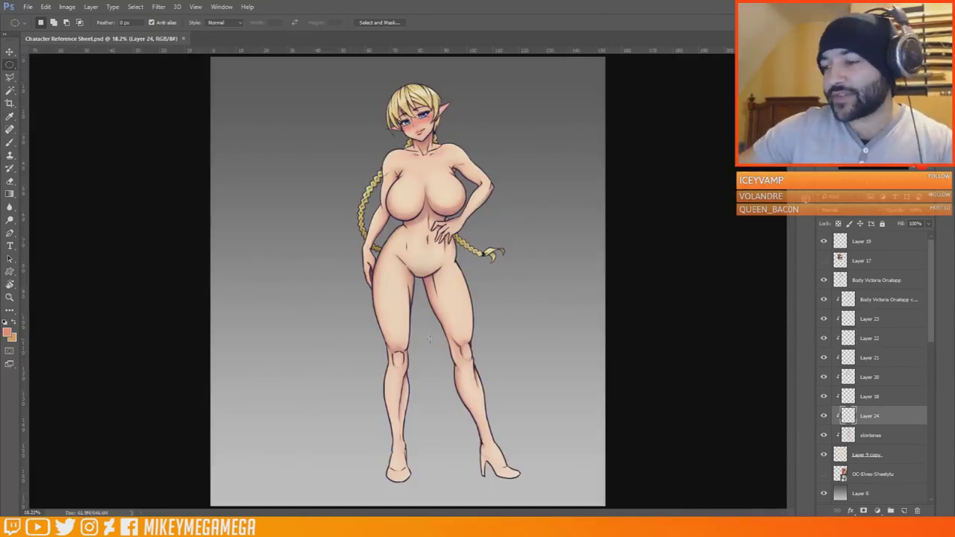
- Add a new layer directly above Layer 8 and select a wide, flat ellipse around the character's feet
scroll(443, 418, up, 2)
click(862, 493)
key(ctrl+shift+n)
key(Return)
drag(319, 410, 564, 447)
- Paint a soft ground shadow inside the ellipse with a grey sampled from the backdrop, and clear the selection
key(i)
click(187, 251)
key(b)
right_click(418, 343)
drag(365, 430, 528, 426)
click(10, 65)
drag(70, 113, 100, 142)
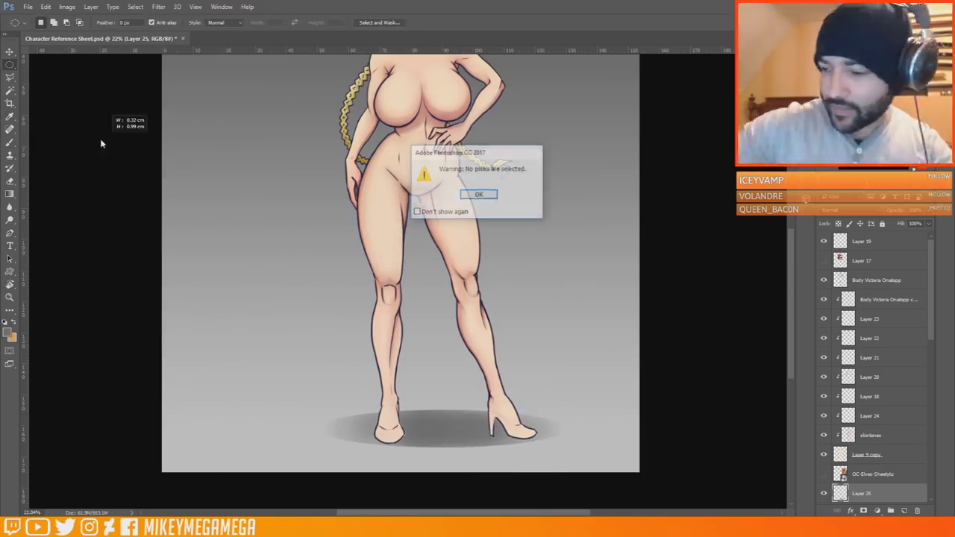
key(Return)
- Move the ground shadow slightly to the left beneath the feet
key(v)
click(140, 235)
key(ctrl+0)
scroll(376, 436, up, 2)
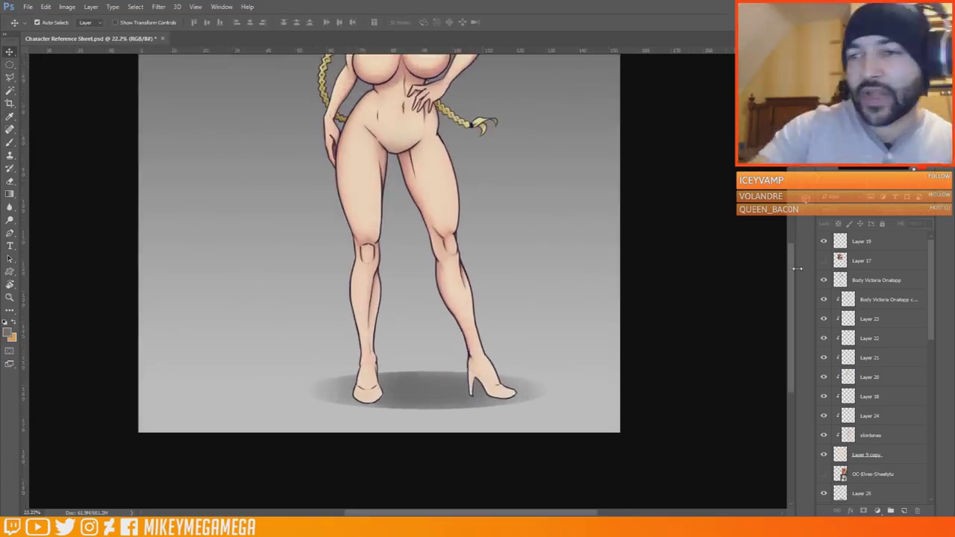
drag(432, 389, 416, 388)
scroll(525, 202, down, 3)
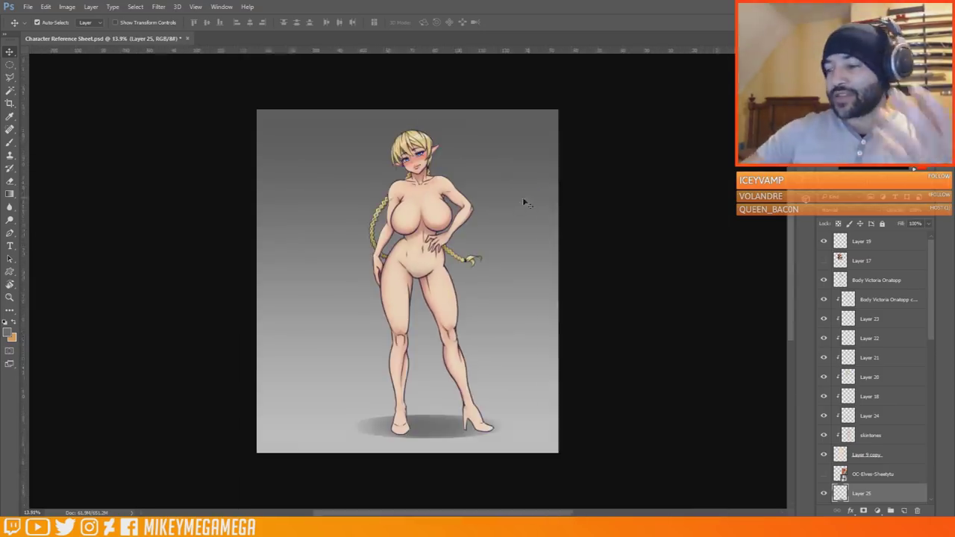
- Check the figure close up and as a whole, and save the document
scroll(508, 233, up, 2)
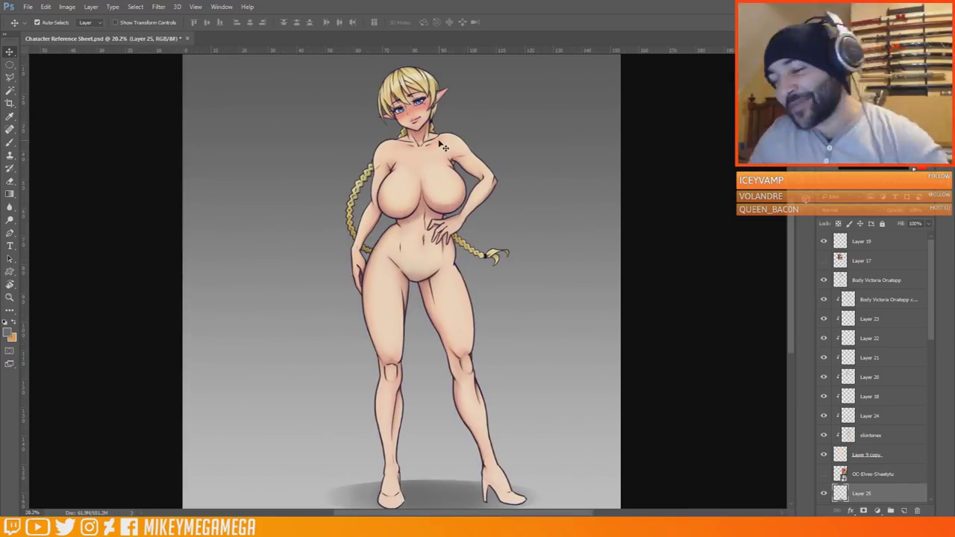
scroll(440, 144, up, 1)
scroll(380, 229, up, 6)
scroll(418, 201, down, 7)
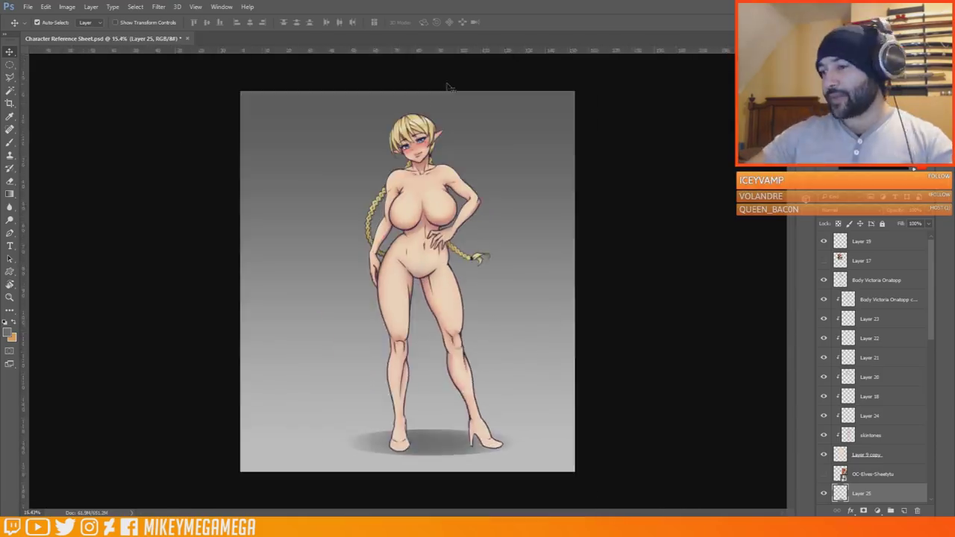
scroll(477, 149, up, 3)
scroll(415, 98, down, 2)
scroll(417, 150, up, 5)
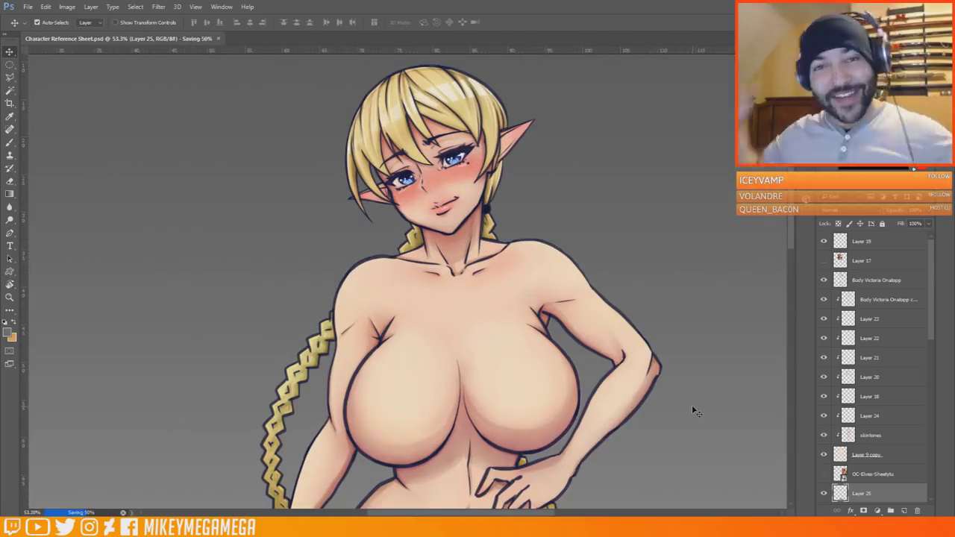
scroll(540, 297, down, 5)
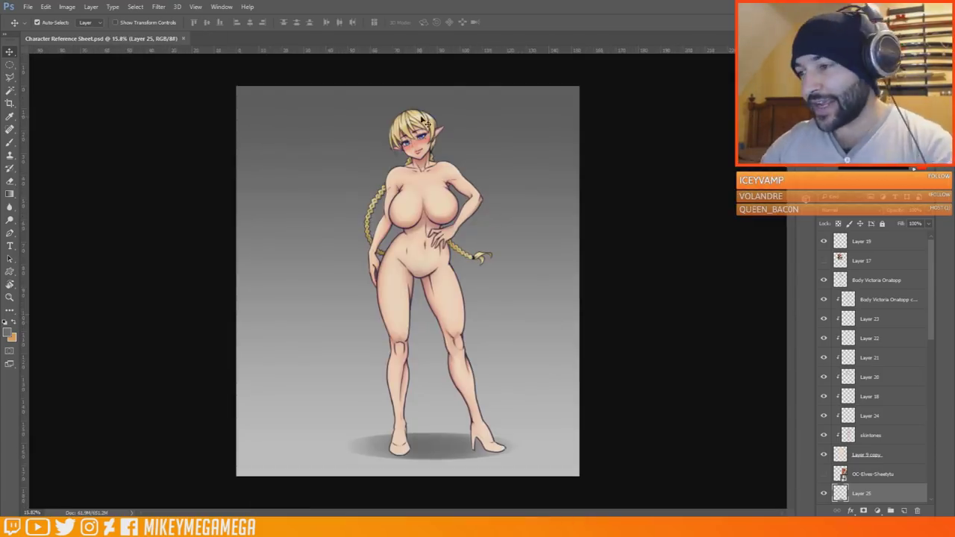
- Duplicate the bikini layer, Layer 12, and place the copy directly below the Body Victoria Onatopp line layer
scroll(923, 350, down, 3)
right_click(885, 364)
click(782, 107)
key(Return)
drag(873, 344, 904, 290)
drag(907, 300, 910, 271)
key(ctrl+[)
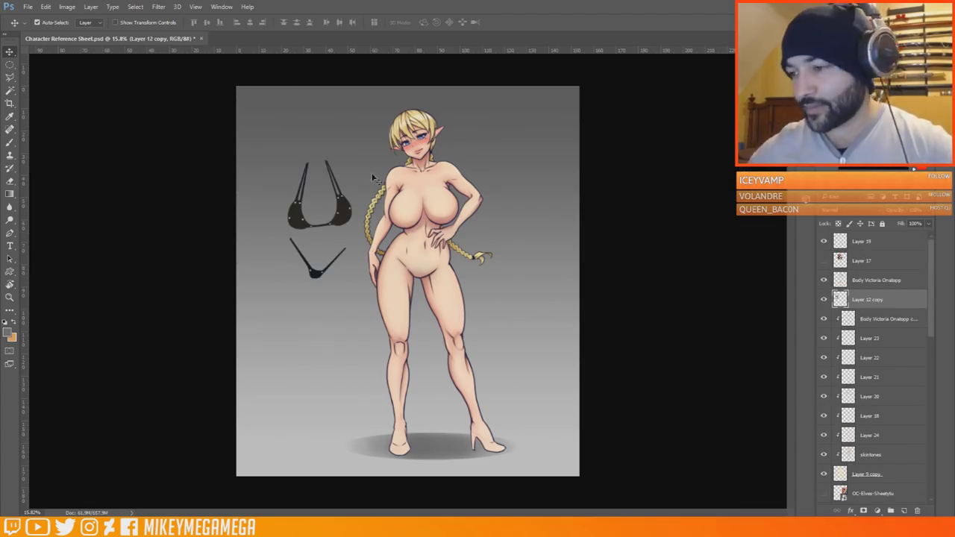
- Move the black bikini copy onto the character's body and compare the layer hidden and shown
scroll(358, 94, up, 3)
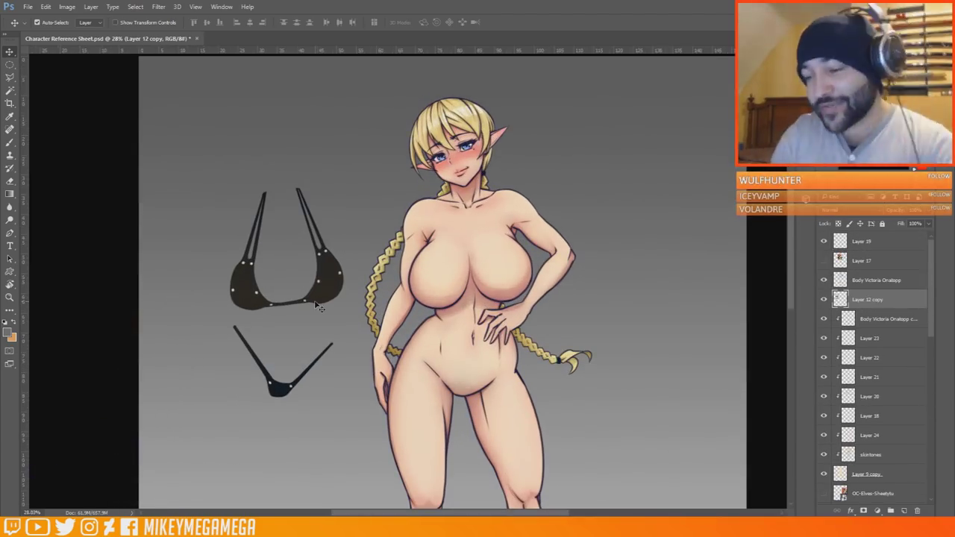
drag(331, 285, 514, 285)
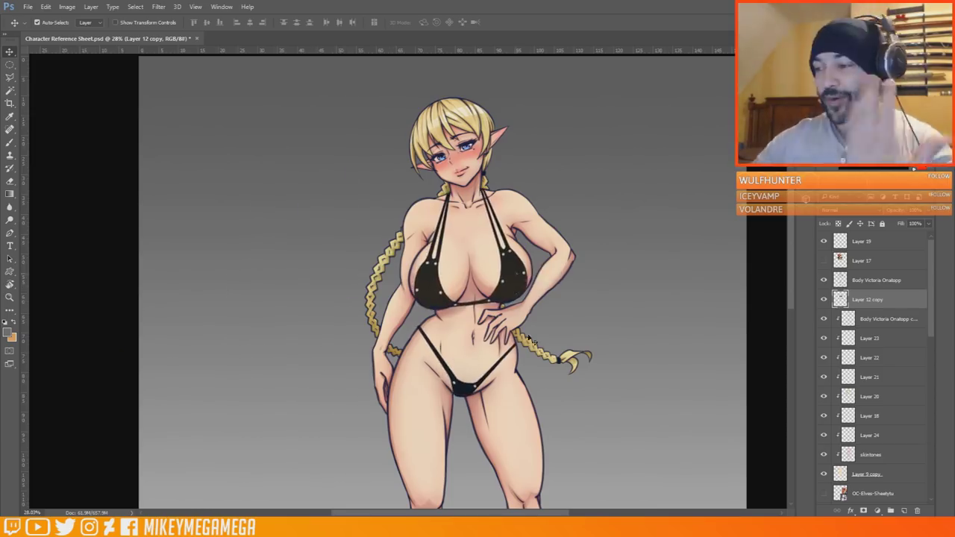
scroll(427, 97, down, 3)
scroll(426, 97, up, 4)
scroll(873, 298, down, 1)
scroll(873, 299, up, 1)
scroll(464, 223, down, 4)
scroll(462, 286, up, 6)
click(823, 299)
click(824, 299)
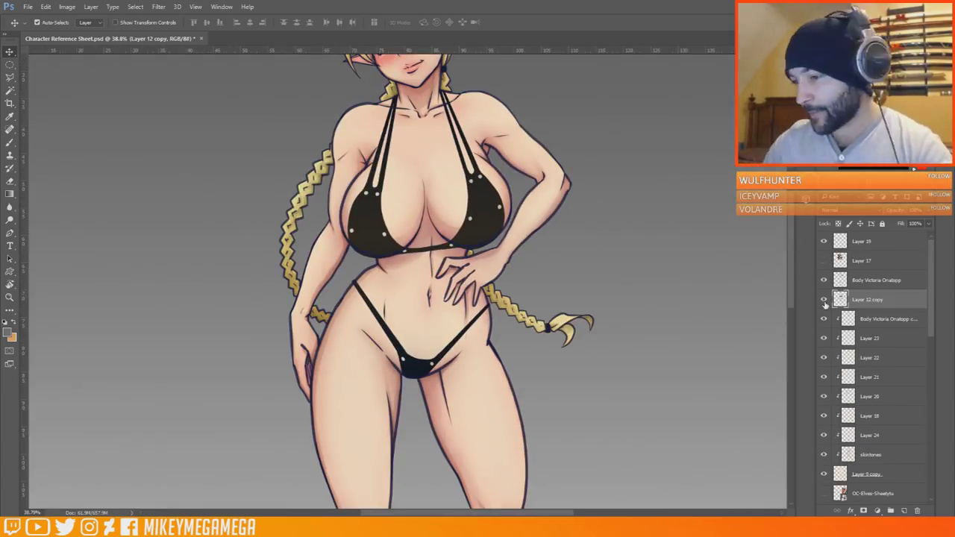
- Add a new layer directly below Layer 12 copy and set a salmon-red foreground colour
click(871, 320)
key(ctrl+shift+n)
key(Return)
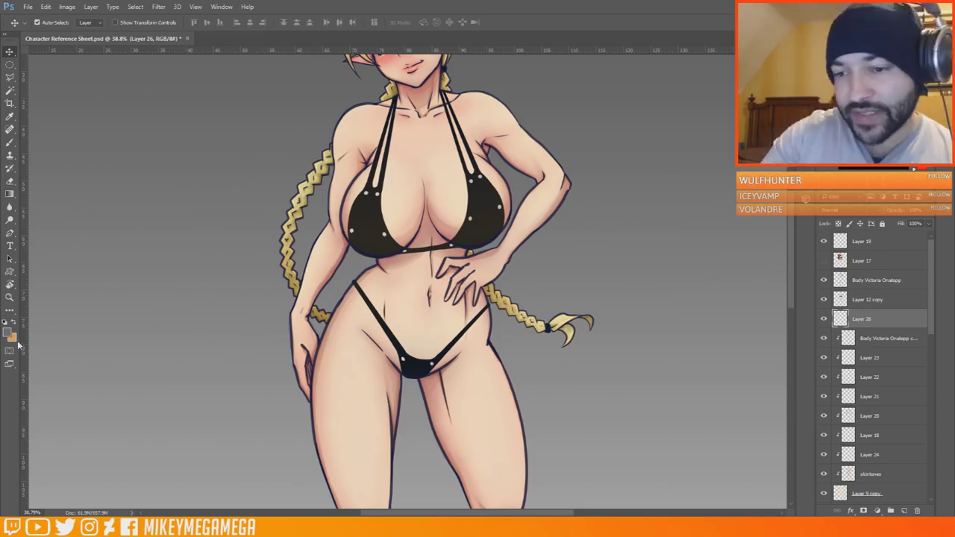
click(12, 336)
click(471, 300)
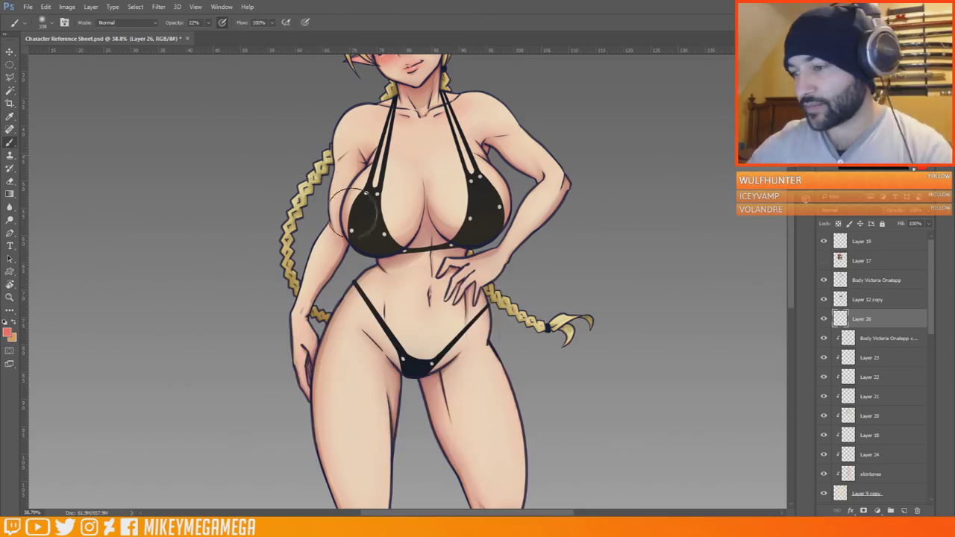
- Paint soft reddish shading on the skin along the bikini top's edges and straps with a 22% opacity brush
scroll(419, 261, up, 7)
right_click(359, 194)
click(418, 222)
click(396, 166)
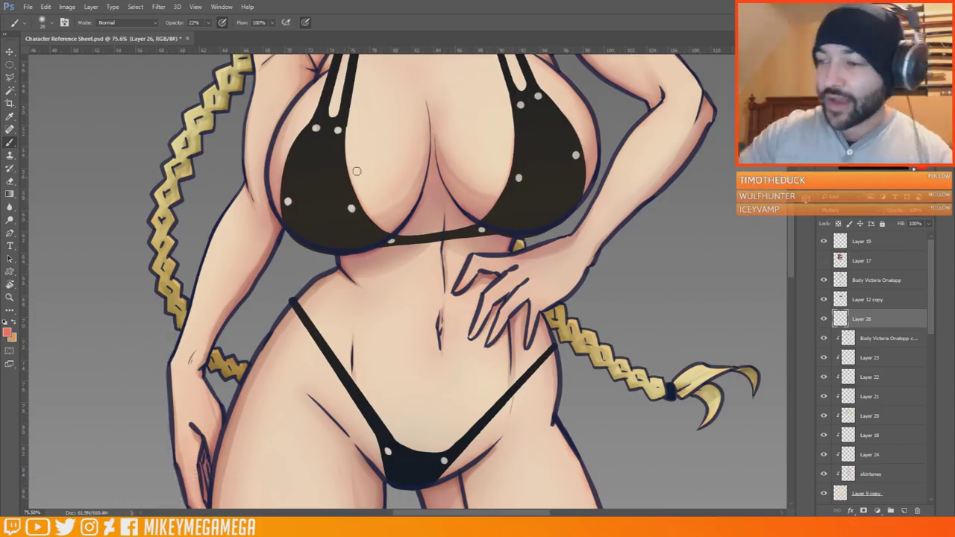
scroll(399, 336, down, 5)
scroll(390, 104, up, 8)
right_click(363, 283)
key(Escape)
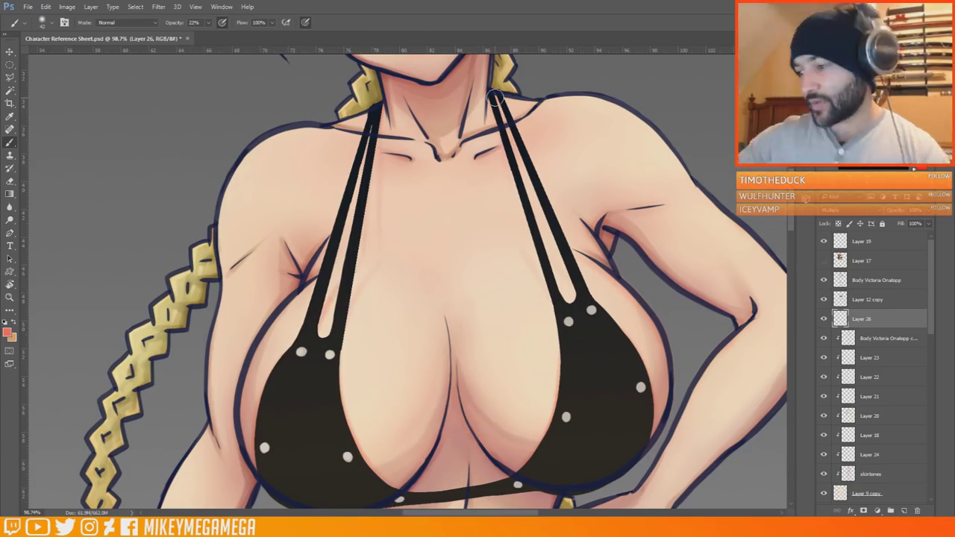
- Soften the excess strap shading on Layer 26 with a larger soft Eraser
scroll(518, 228, down, 4)
scroll(426, 250, up, 4)
key(e)
right_click(436, 257)
click(510, 344)
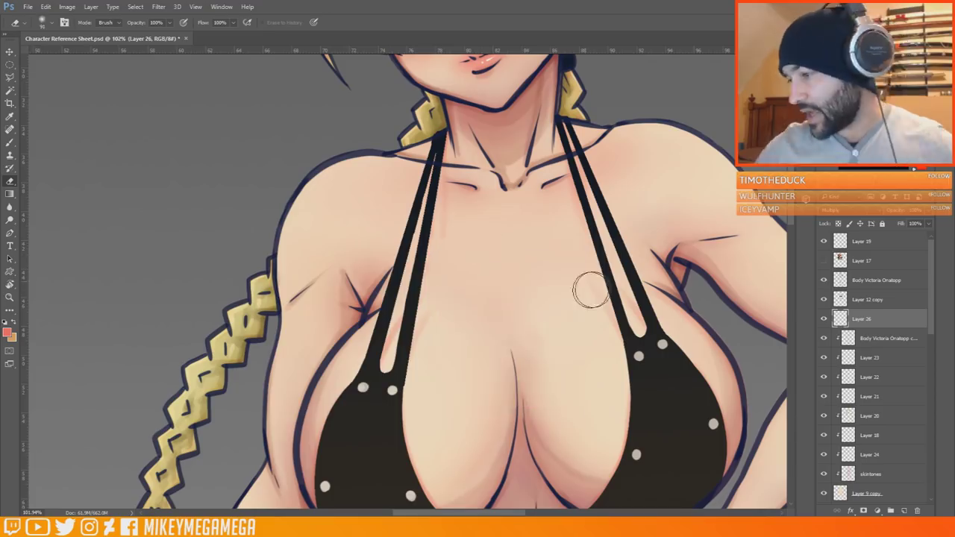
- Switch to a brown 23 px brush at 5% opacity for faint shading beside the chest straps
click(8, 332)
click(382, 424)
click(322, 376)
click(471, 300)
key(b)
right_click(418, 316)
click(476, 340)
click(411, 183)
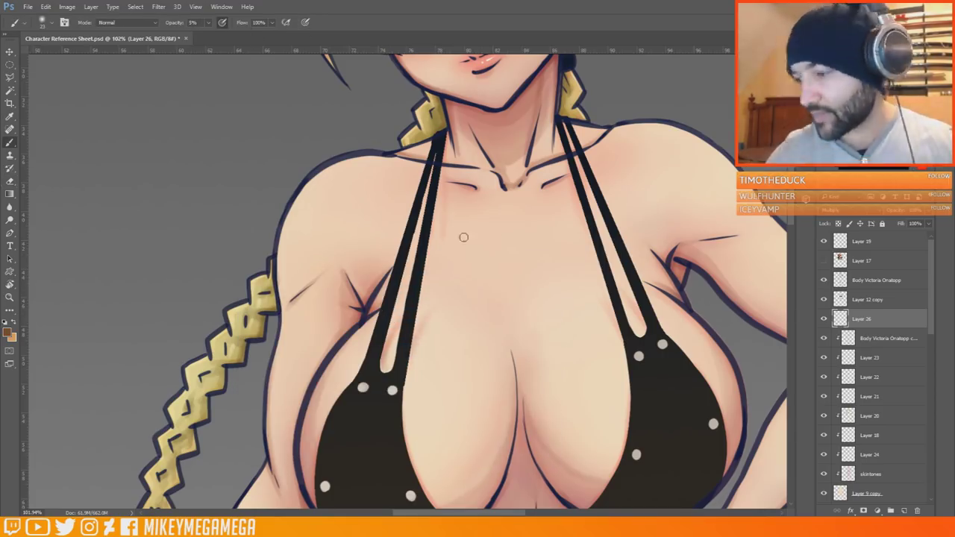
- Return to a salmon-red brush colour and tint the skin around the hips and bikini bottom on Layer 26
scroll(554, 285, down, 3)
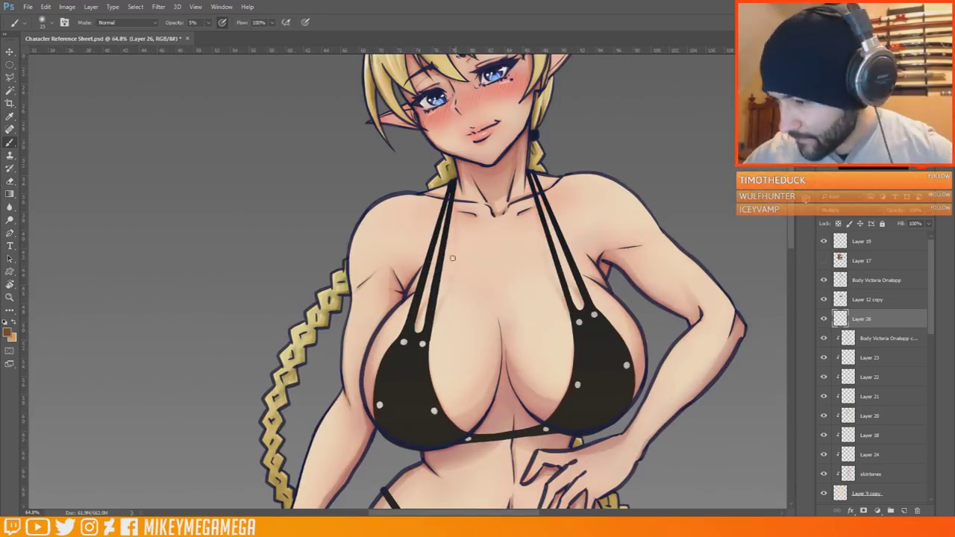
scroll(493, 277, down, 5)
scroll(515, 429, up, 5)
click(8, 332)
click(383, 431)
click(318, 318)
click(471, 300)
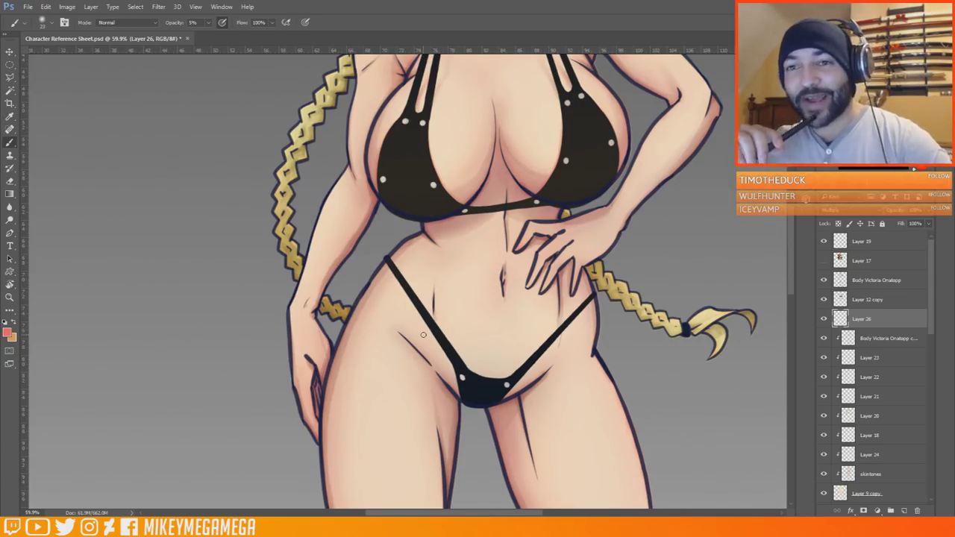
scroll(412, 350, up, 3)
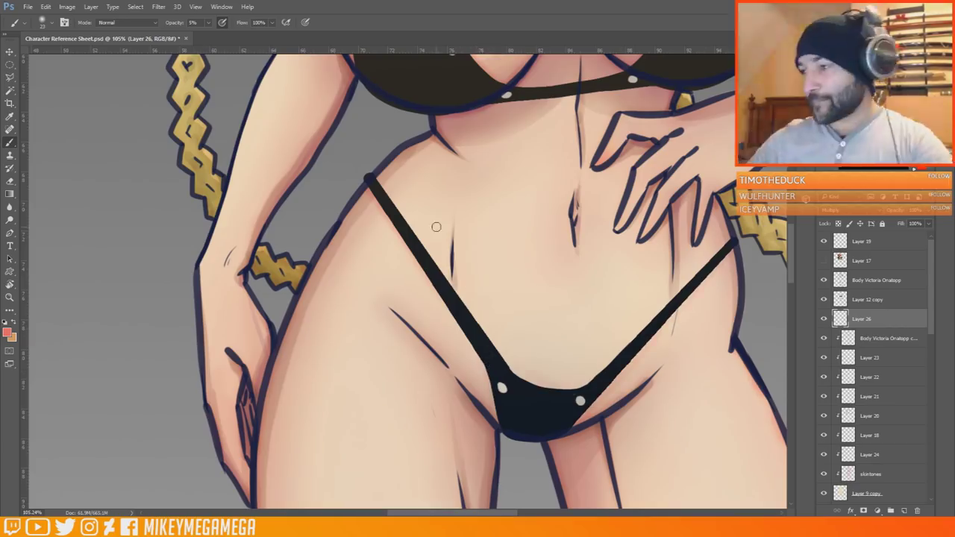
- Select the bikini on Layer 12 copy and set up a dark grey soft brush at 275 px
scroll(436, 226, down, 4)
click(865, 299)
click(559, 324)
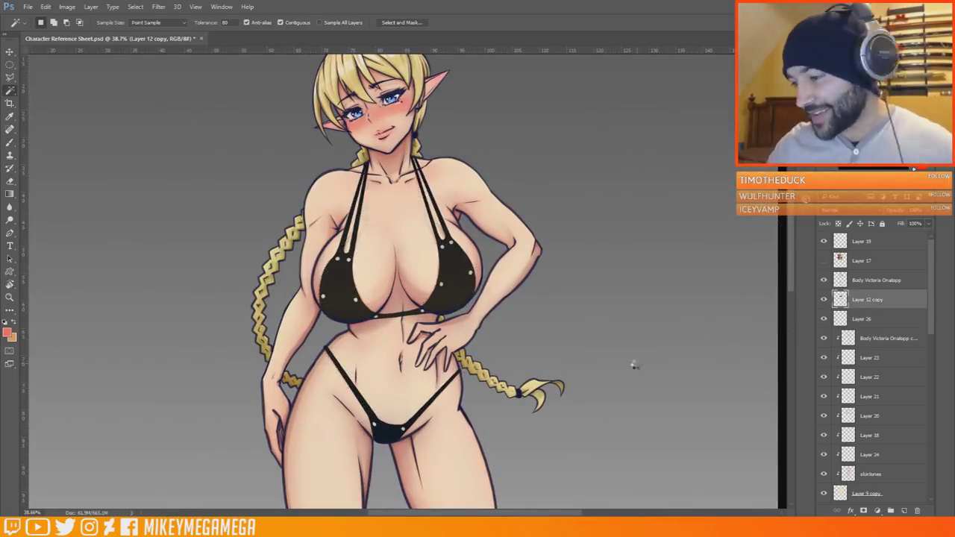
click(7, 333)
click(345, 266)
key(Return)
key(b)
right_click(345, 267)
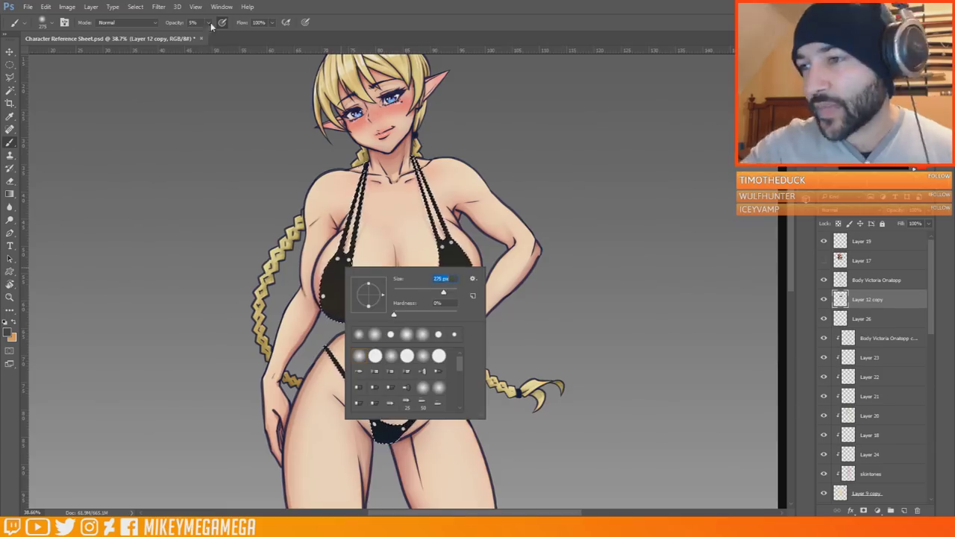
click(224, 27)
scroll(349, 343, up, 4)
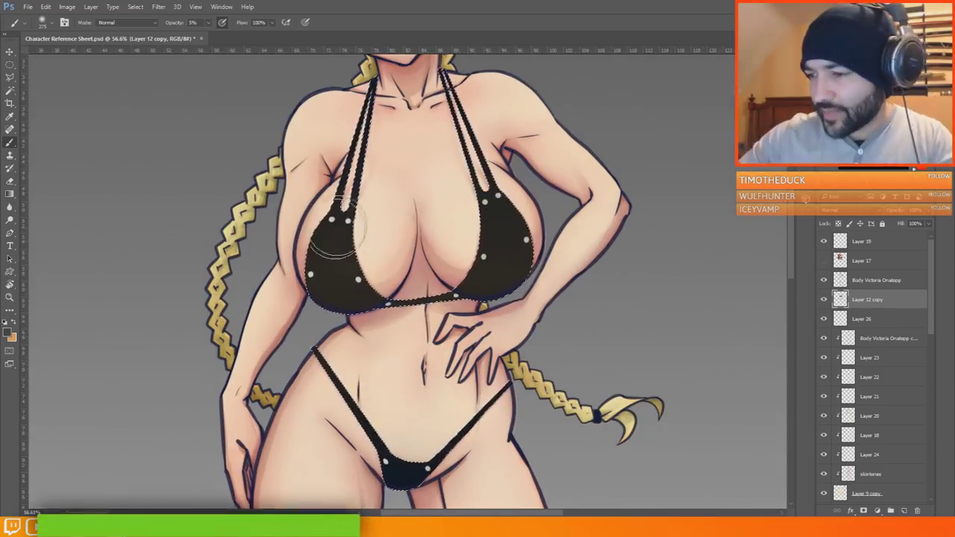
- Brush a soft grey sheen over the bikini cups and straps at 27% opacity
key(2)
key(7)
drag(496, 212, 448, 97)
scroll(399, 309, down, 3)
scroll(398, 309, up, 3)
- Set up a small, hard near-white brush with pressure-controlled size and 100% opacity
click(7, 332)
click(246, 326)
key(Return)
right_click(351, 217)
drag(437, 264, 462, 264)
drag(450, 240, 411, 241)
click(306, 24)
drag(208, 23, 273, 36)
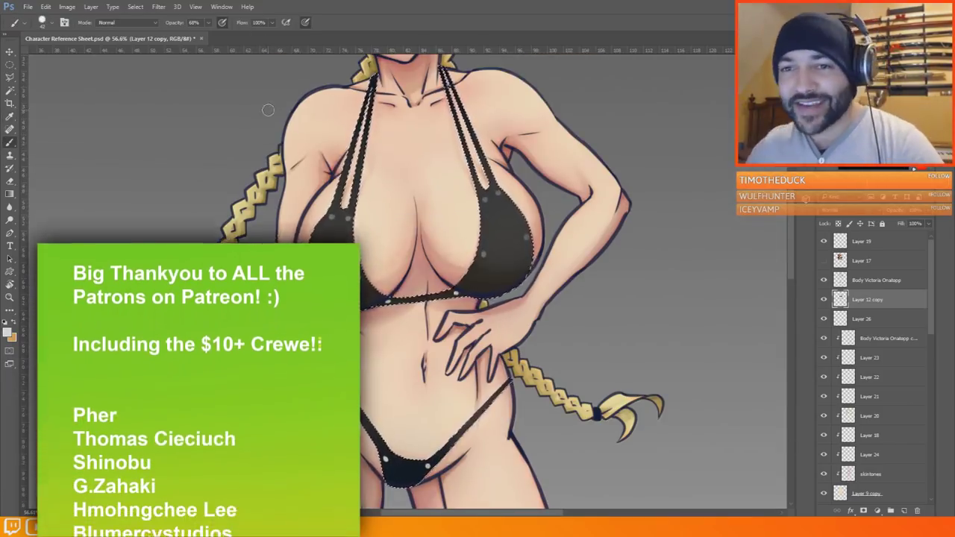
scroll(346, 176, up, 3)
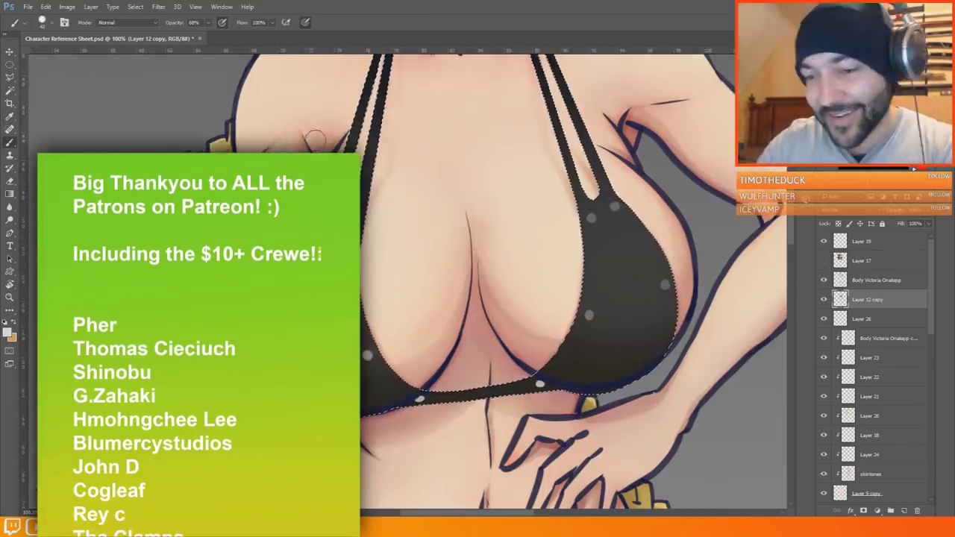
key(0)
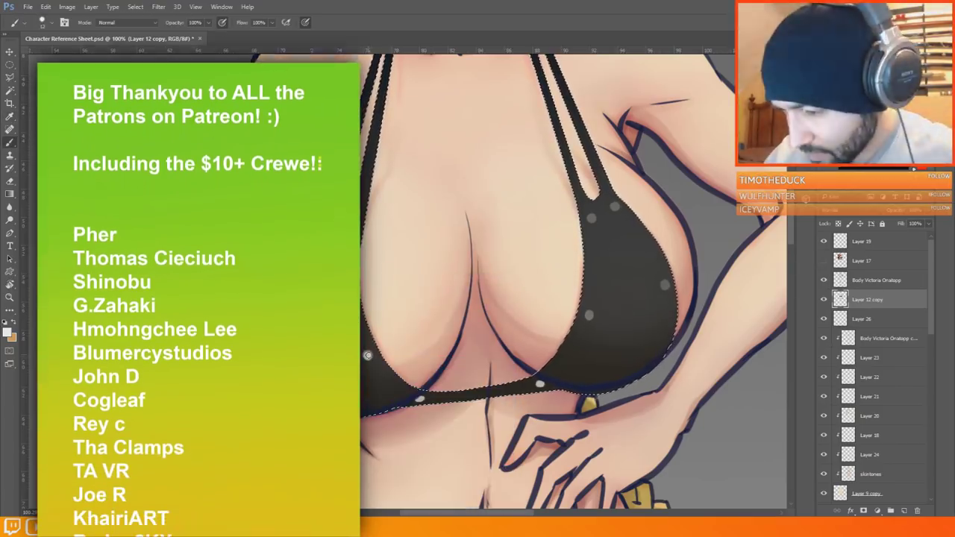
- Repaint the round studs on the bikini top and bottom in bright near-white
click(367, 355)
click(419, 399)
click(540, 384)
click(589, 316)
click(664, 284)
click(590, 217)
click(614, 206)
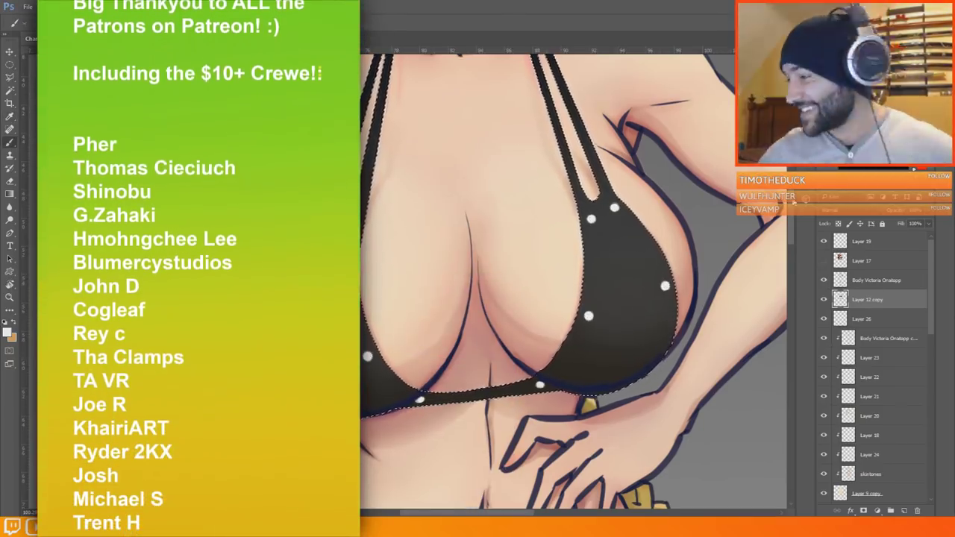
scroll(552, 298, down, 5)
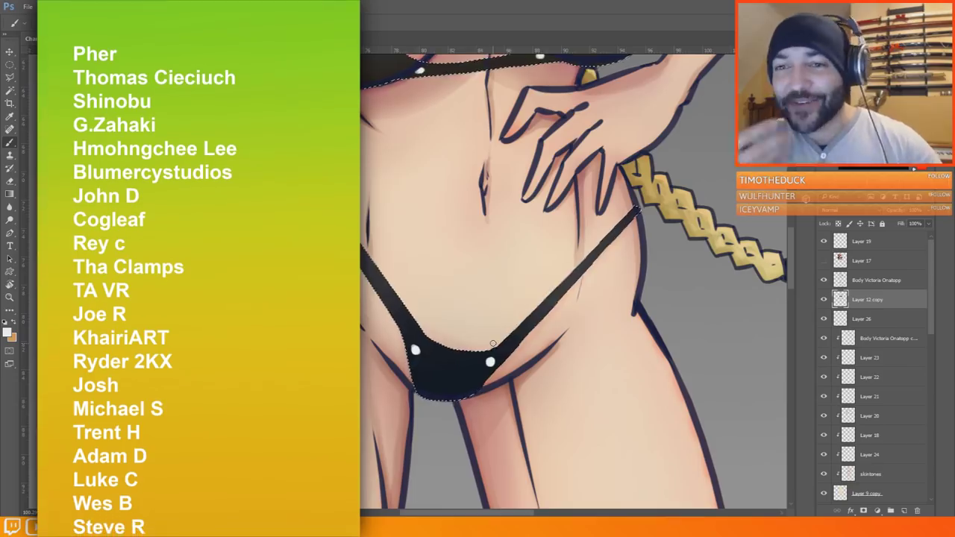
- Clear the bikini selection and review the outfit on the whole figure
scroll(493, 344, down, 7)
key(m)
key(ctrl+d)
scroll(473, 419, up, 1)
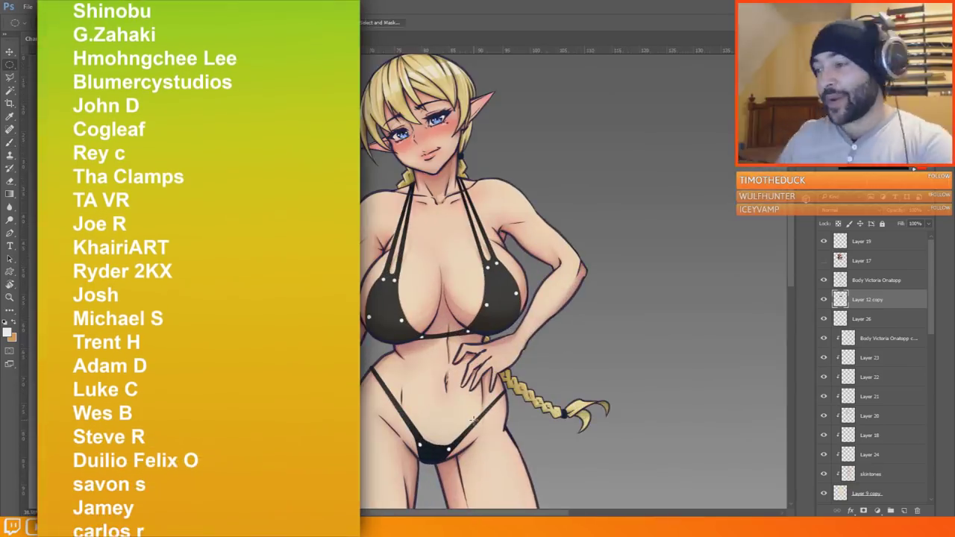
scroll(474, 420, down, 5)
scroll(436, 194, up, 1)
scroll(407, 80, up, 4)
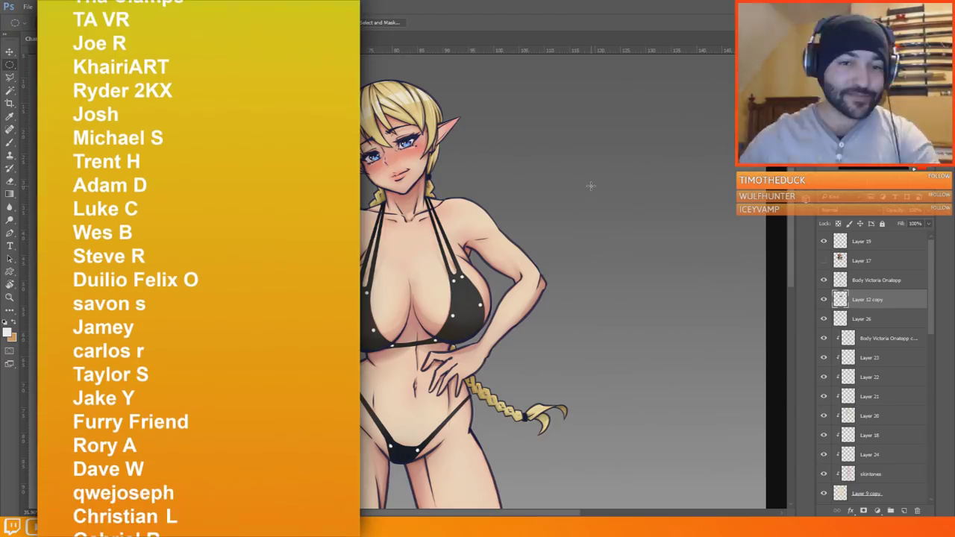
- Set the foreground colour to a dark grey and merge the Layer 12 copy layer down into Layer 26
scroll(423, 356, up, 3)
scroll(423, 356, down, 6)
click(7, 333)
click(479, 292)
scroll(485, 149, up, 3)
right_click(874, 299)
click(791, 361)
scroll(722, 351, down, 4)
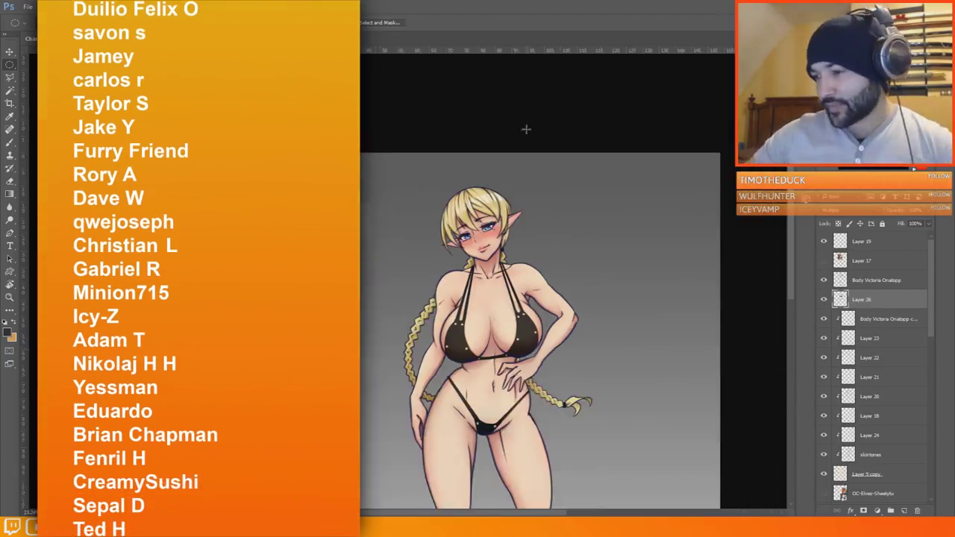
- Brush the character's name in dark Cyrillic and Latin lettering, with a parenthesised nickname below, beside her head on a new layer
scroll(527, 126, up, 4)
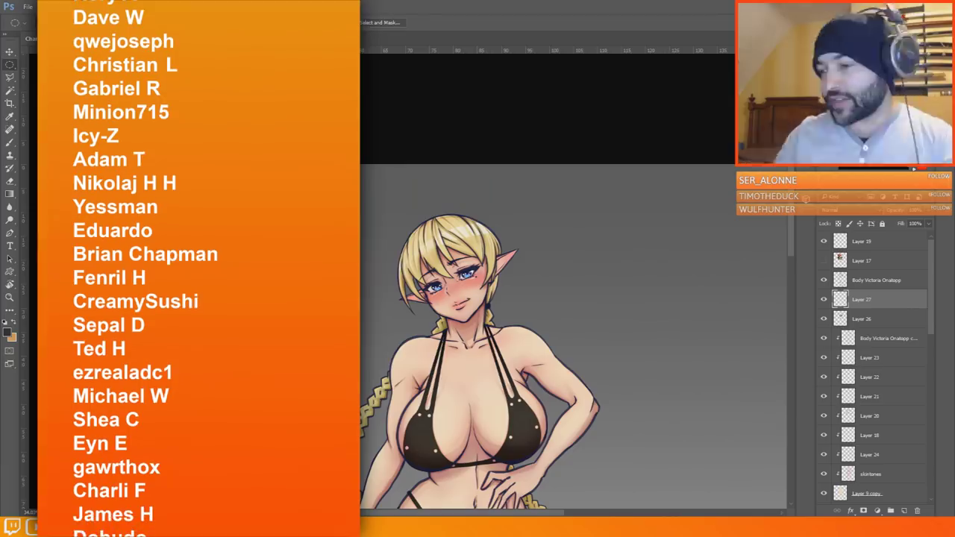
key(b)
right_click(372, 280)
click(569, 201)
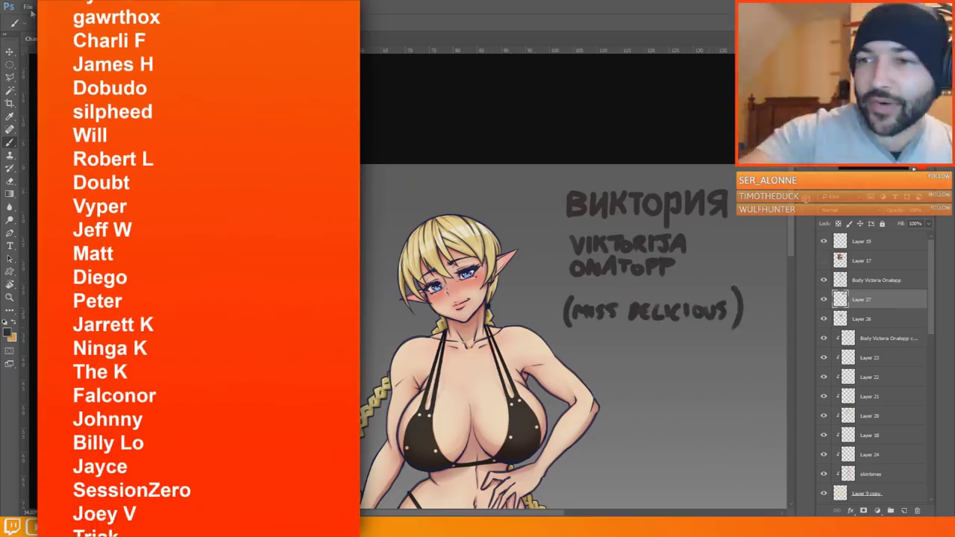
- Add a drop shadow to the name lettering layer and adjust its settings
double_click(895, 299)
drag(768, 75, 701, 297)
click(543, 483)
drag(669, 375, 673, 376)
drag(669, 396, 674, 396)
drag(706, 344, 702, 344)
click(845, 316)
- Add a yellow-to-red-to-purple gradient stroke around the name lettering on Layer 27
double_click(895, 299)
click(306, 181)
mouse_move(548, 98)
mouse_down()
mouse_move(341, 268)
mouse_move(372, 176)
mouse_up()
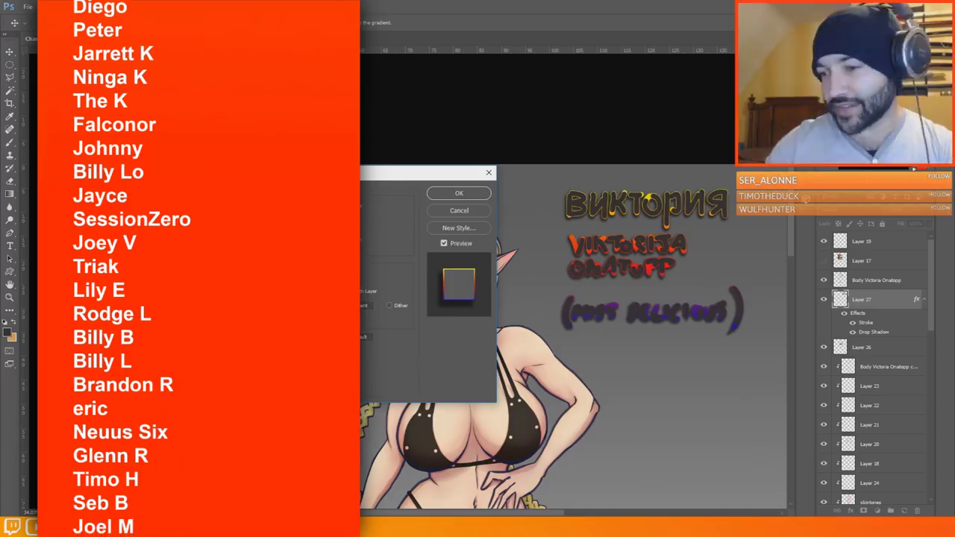
click(459, 193)
- Review the styled name lettering together with the finished figure across the whole reference sheet
drag(569, 207, 467, 83)
scroll(467, 83, down, 2)
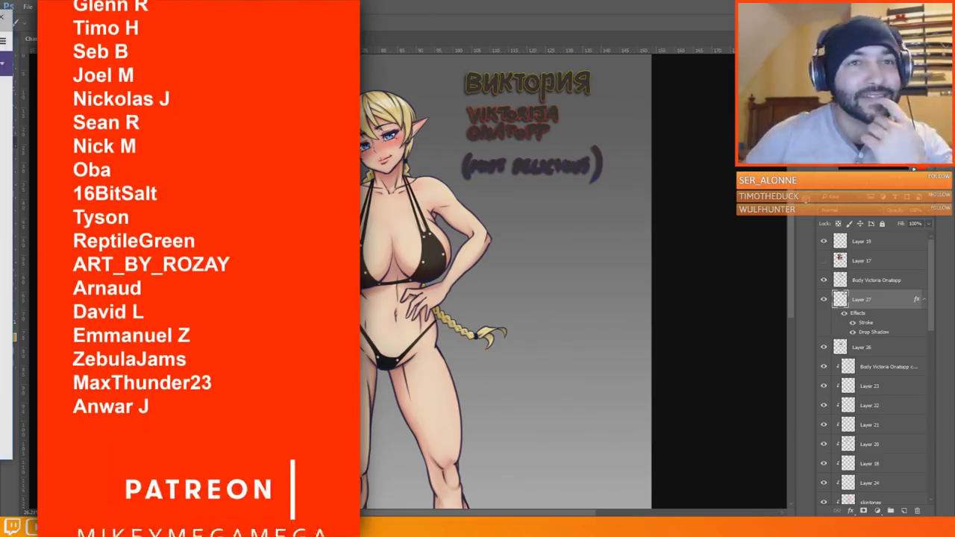
key(alt+Tab)
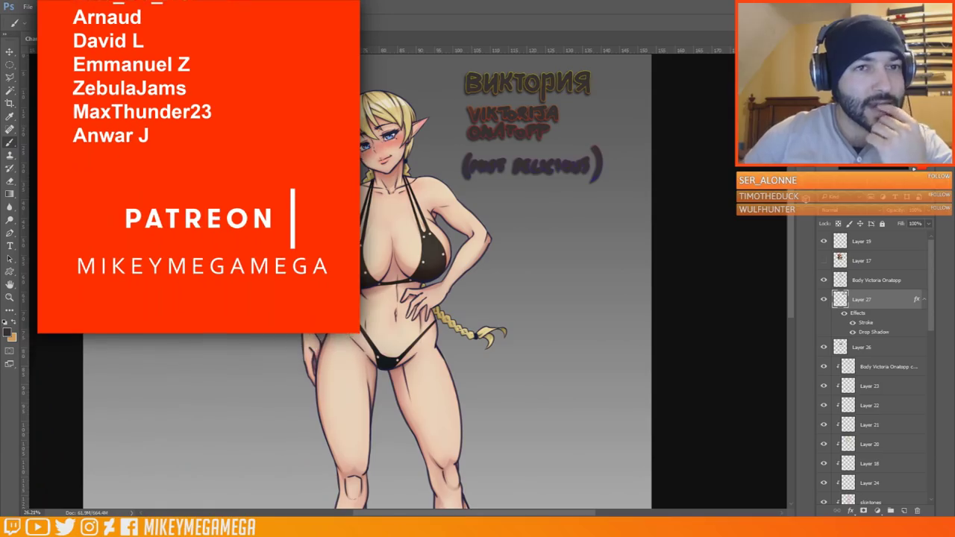
key(alt+Tab)
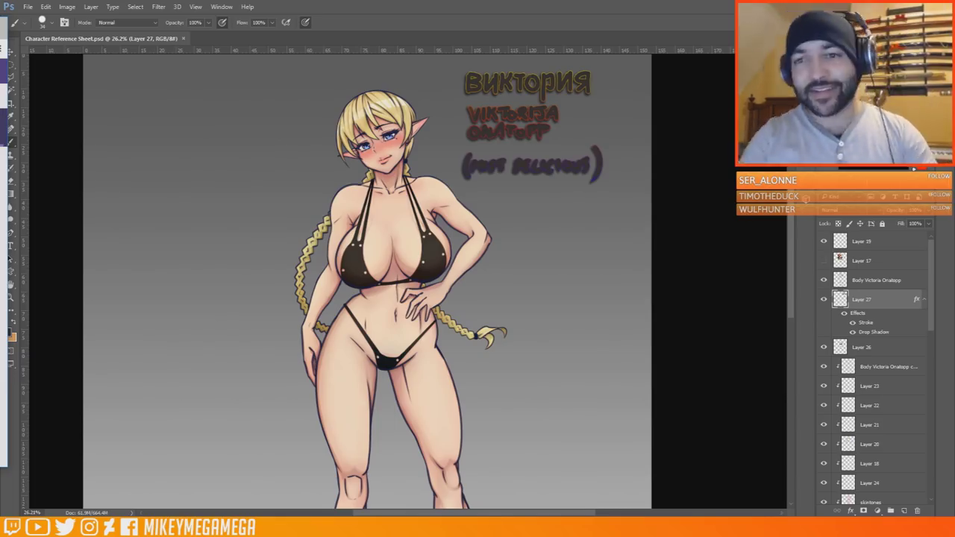
scroll(226, 131, down, 4)
scroll(432, 129, up, 5)
scroll(429, 127, down, 7)
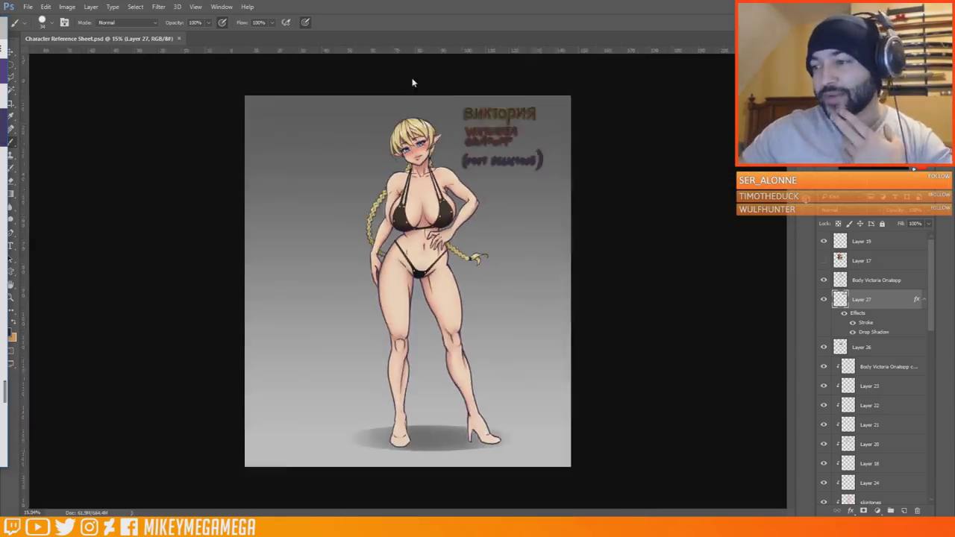
scroll(387, 186, up, 5)
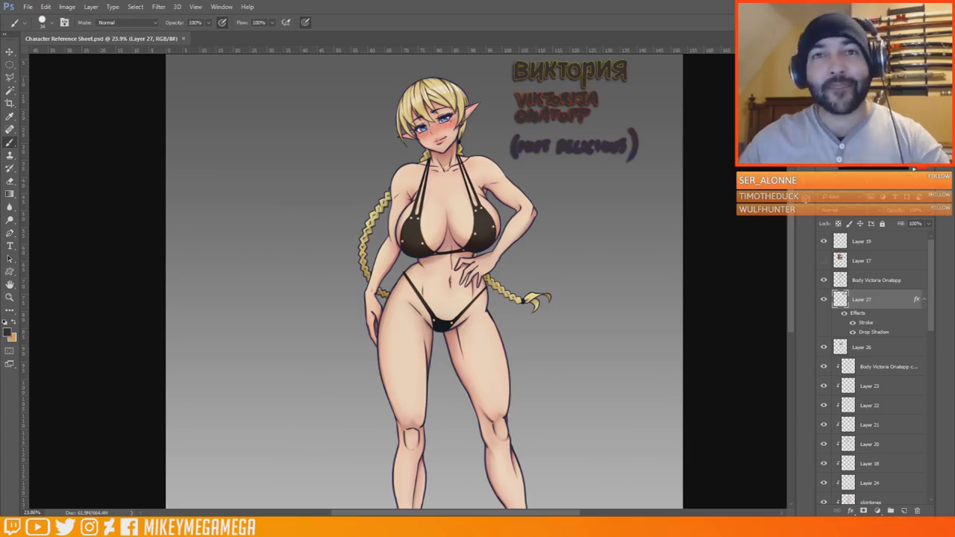